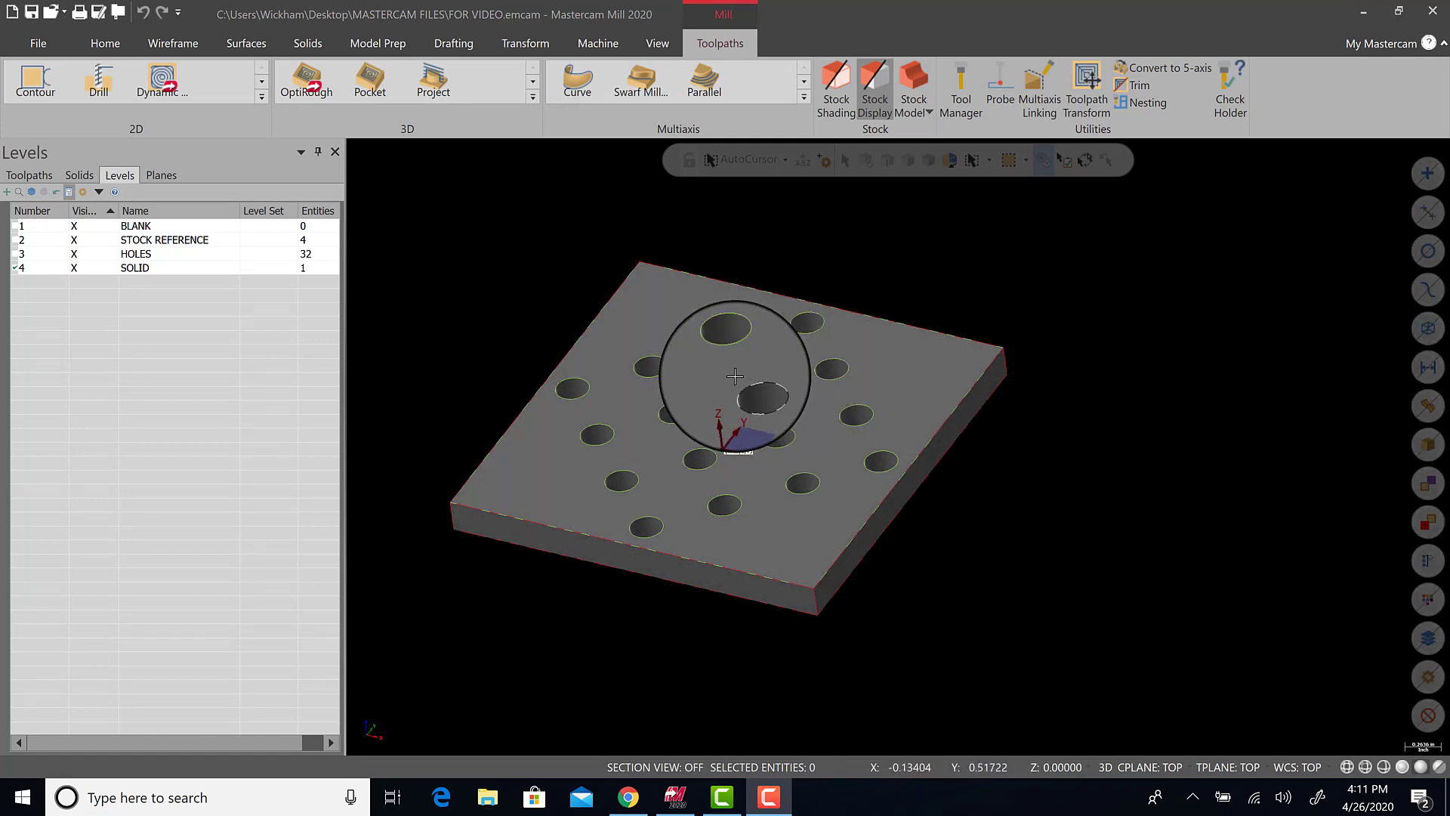
# - Make BLANK the main level and hide the STOCK REFERENCE, HOLES and SOLID levels
pyautogui.rightClick(93, 233)
pyautogui.click(104, 239)
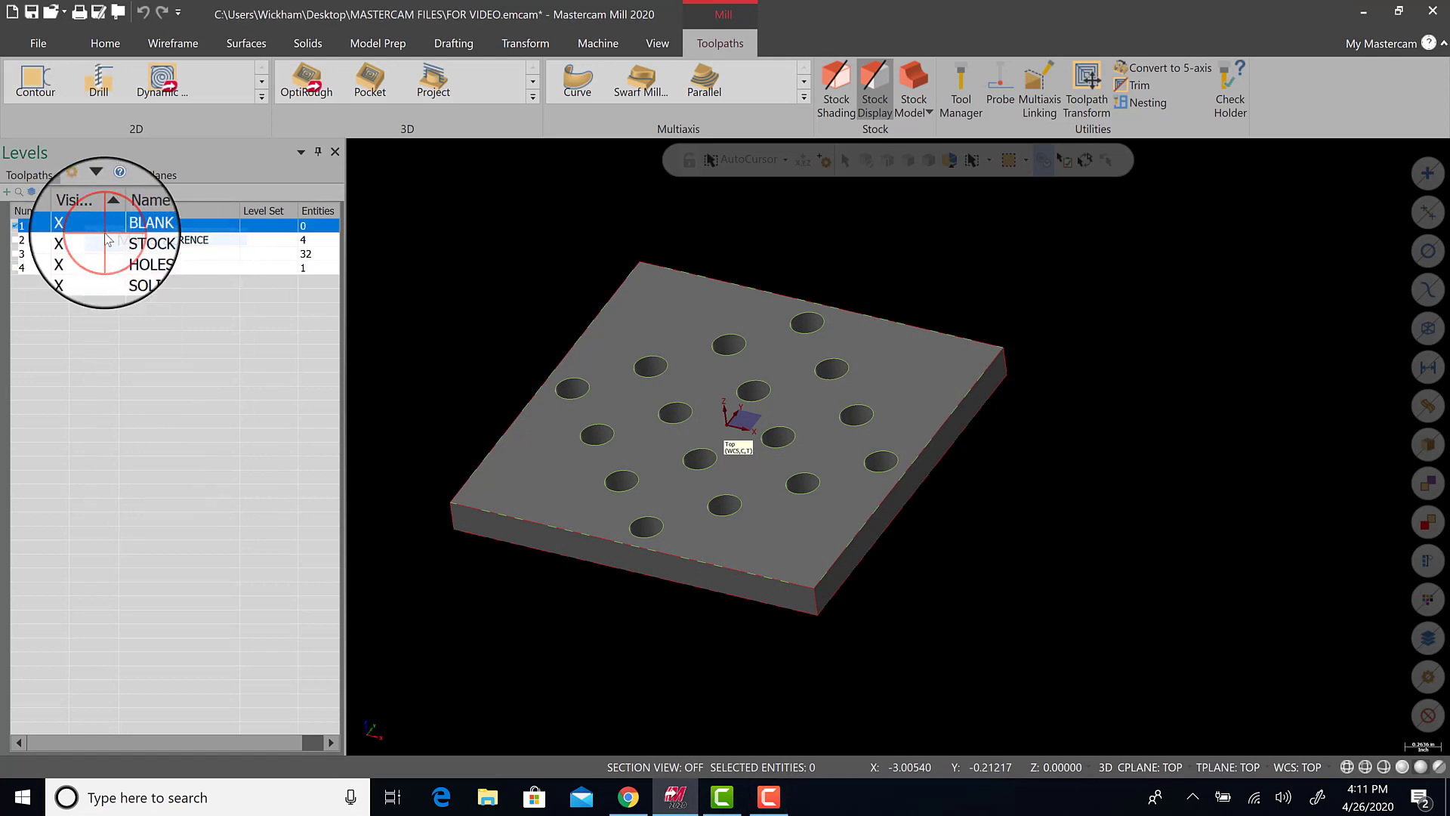
pyautogui.click(76, 254)
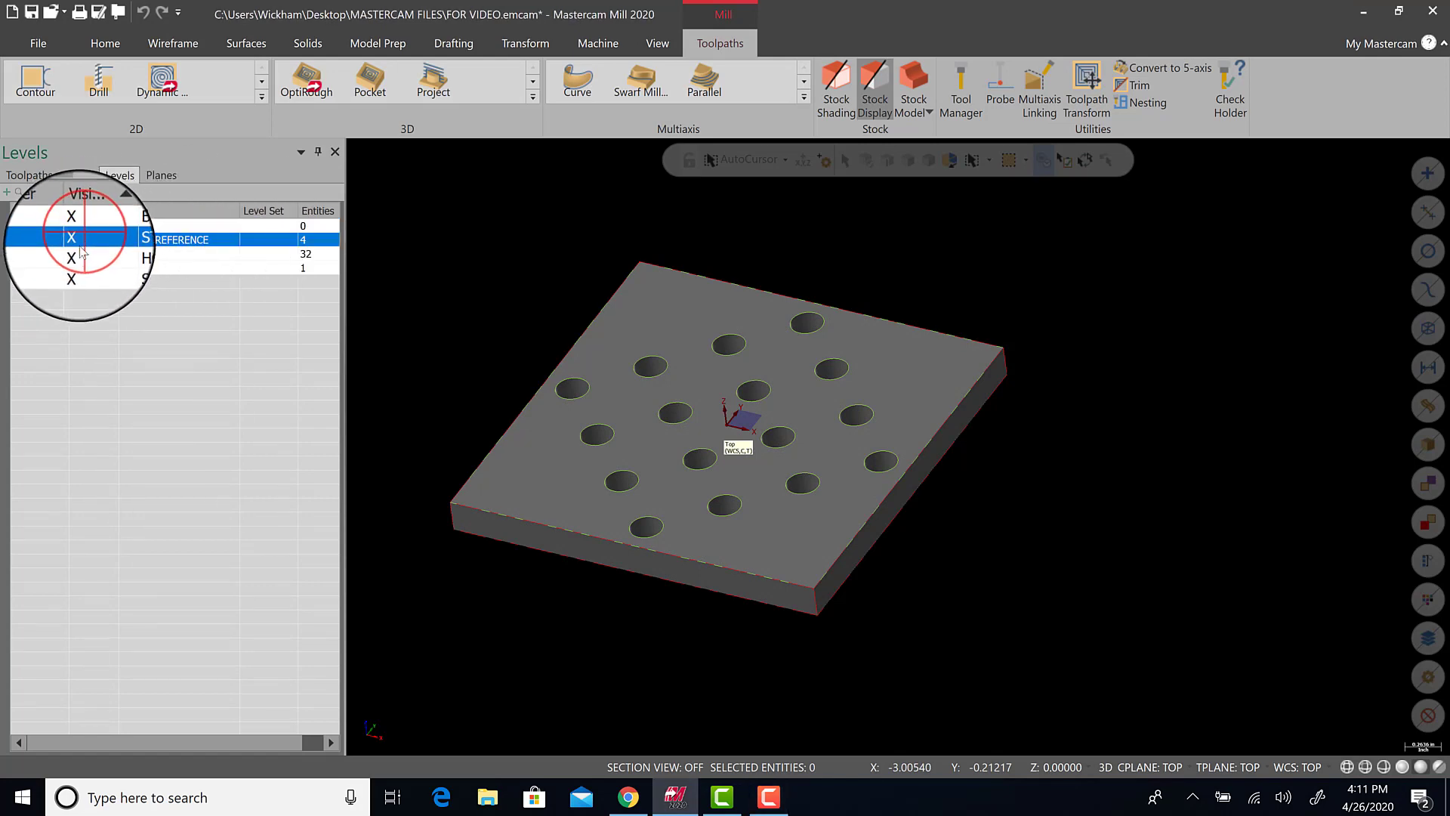
pyautogui.click(75, 268)
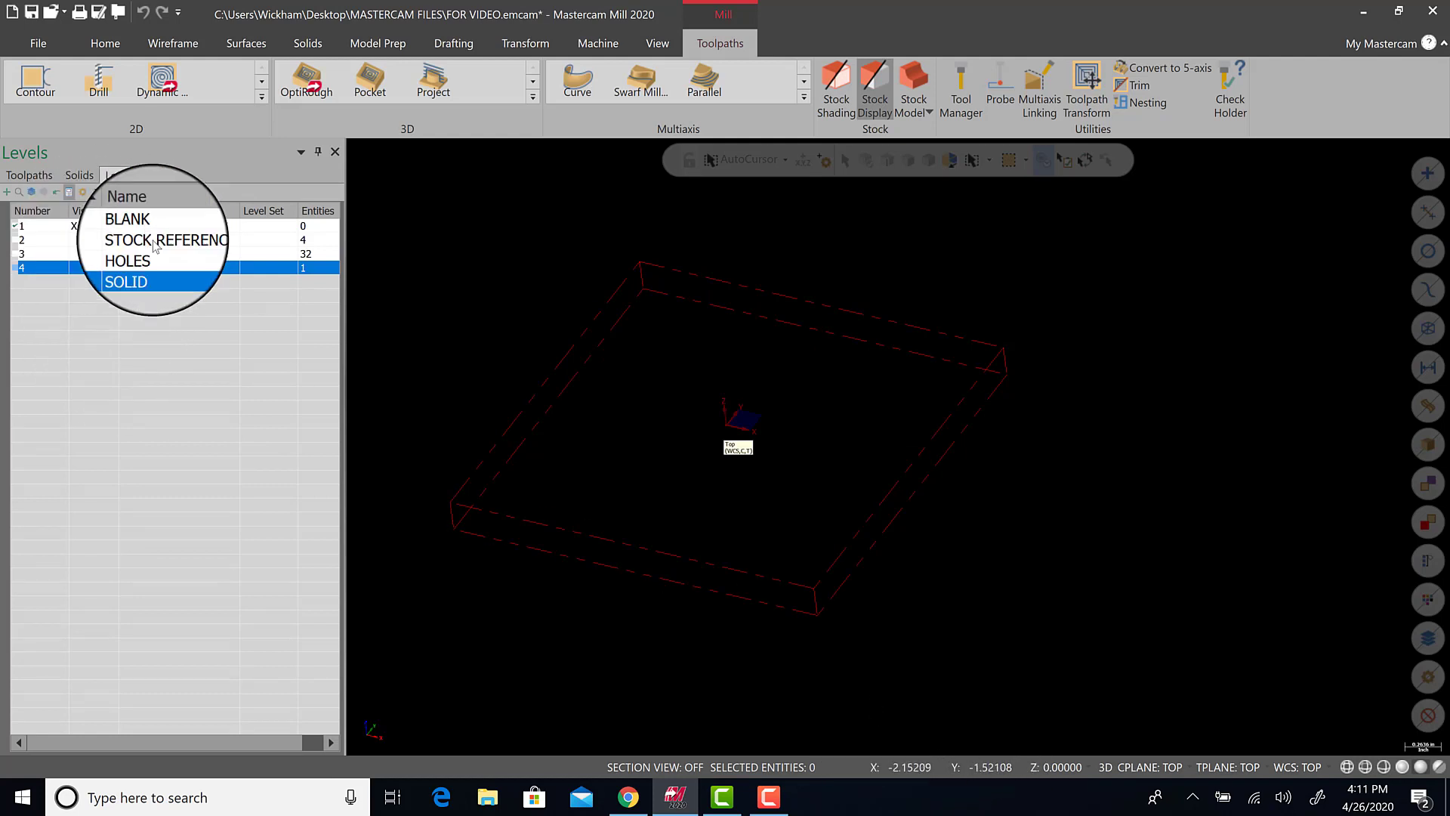
# - Merge the KURT VISE file from the FIXTURES folder into the part
pyautogui.scroll(-8, 851, 424)
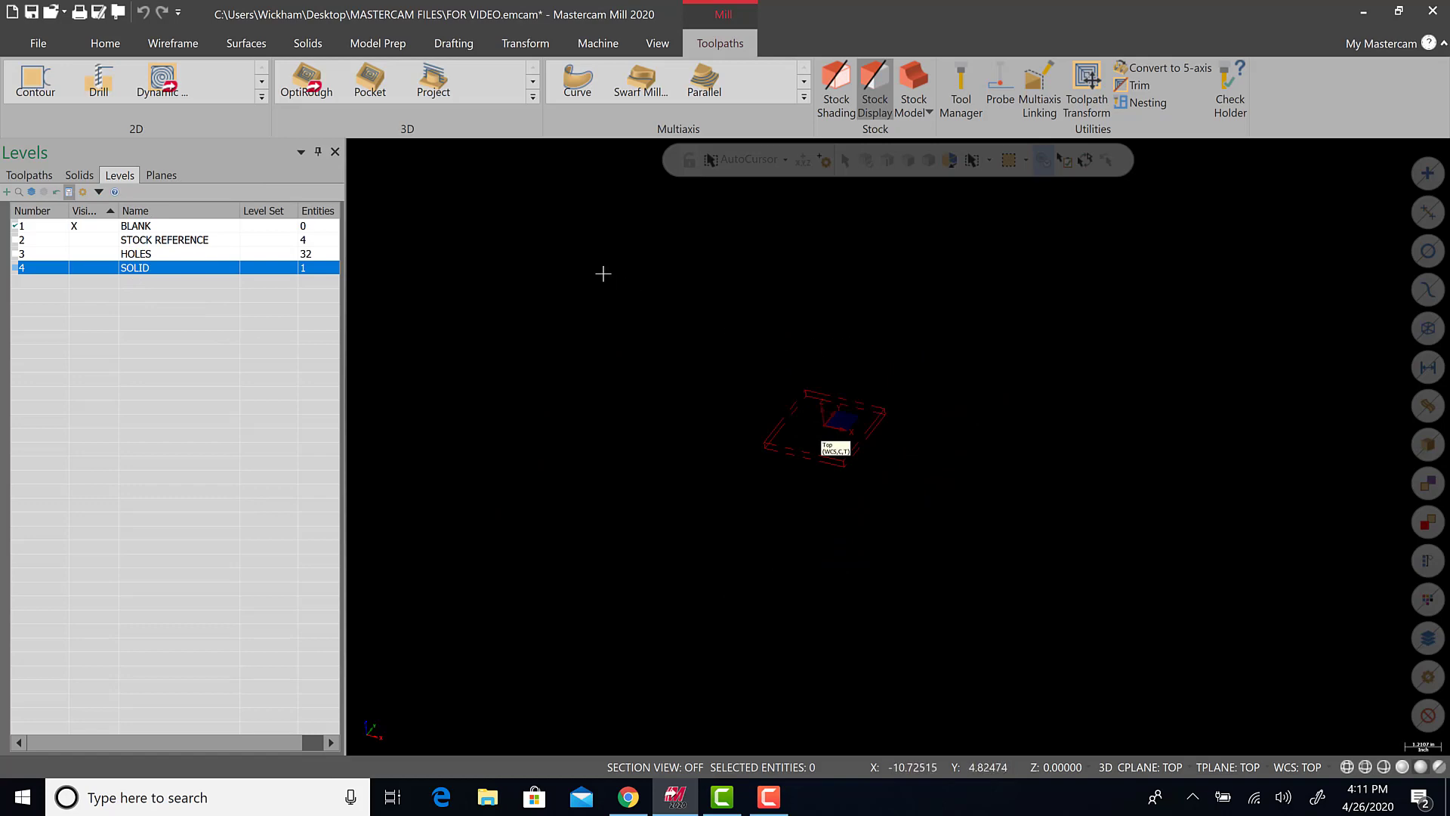
pyautogui.click(53, 37)
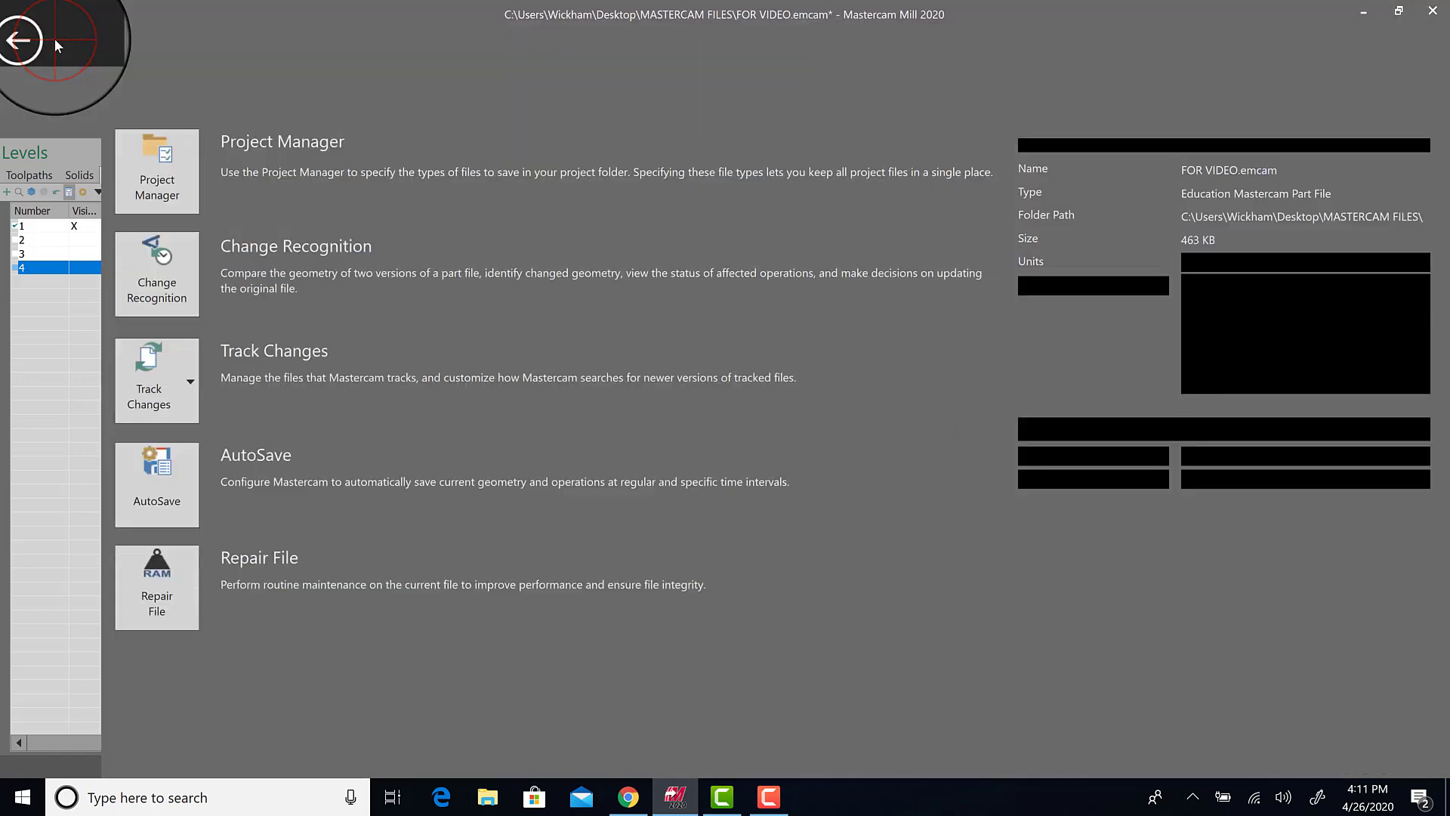
pyautogui.click(51, 166)
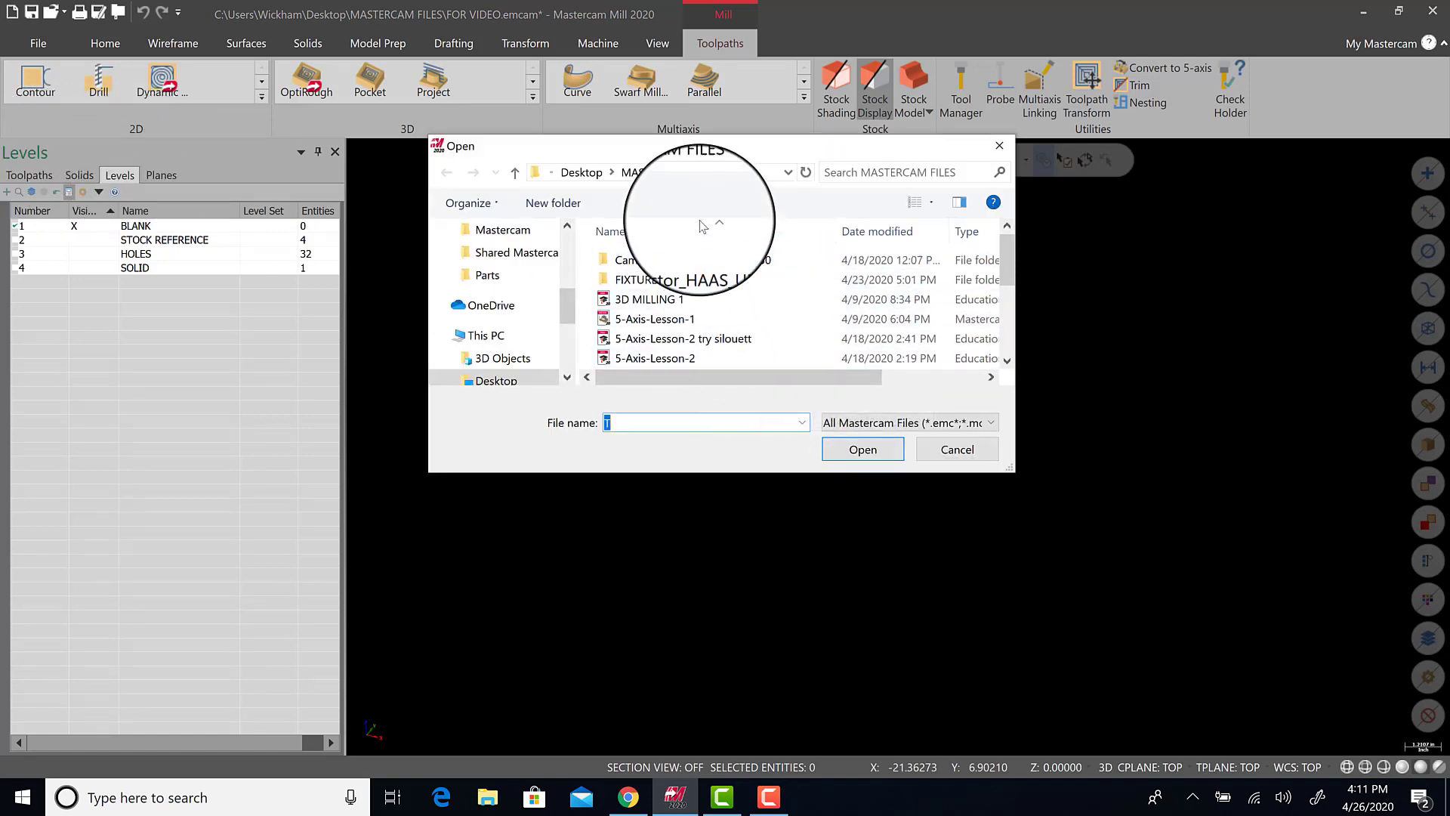
pyautogui.doubleClick(655, 277)
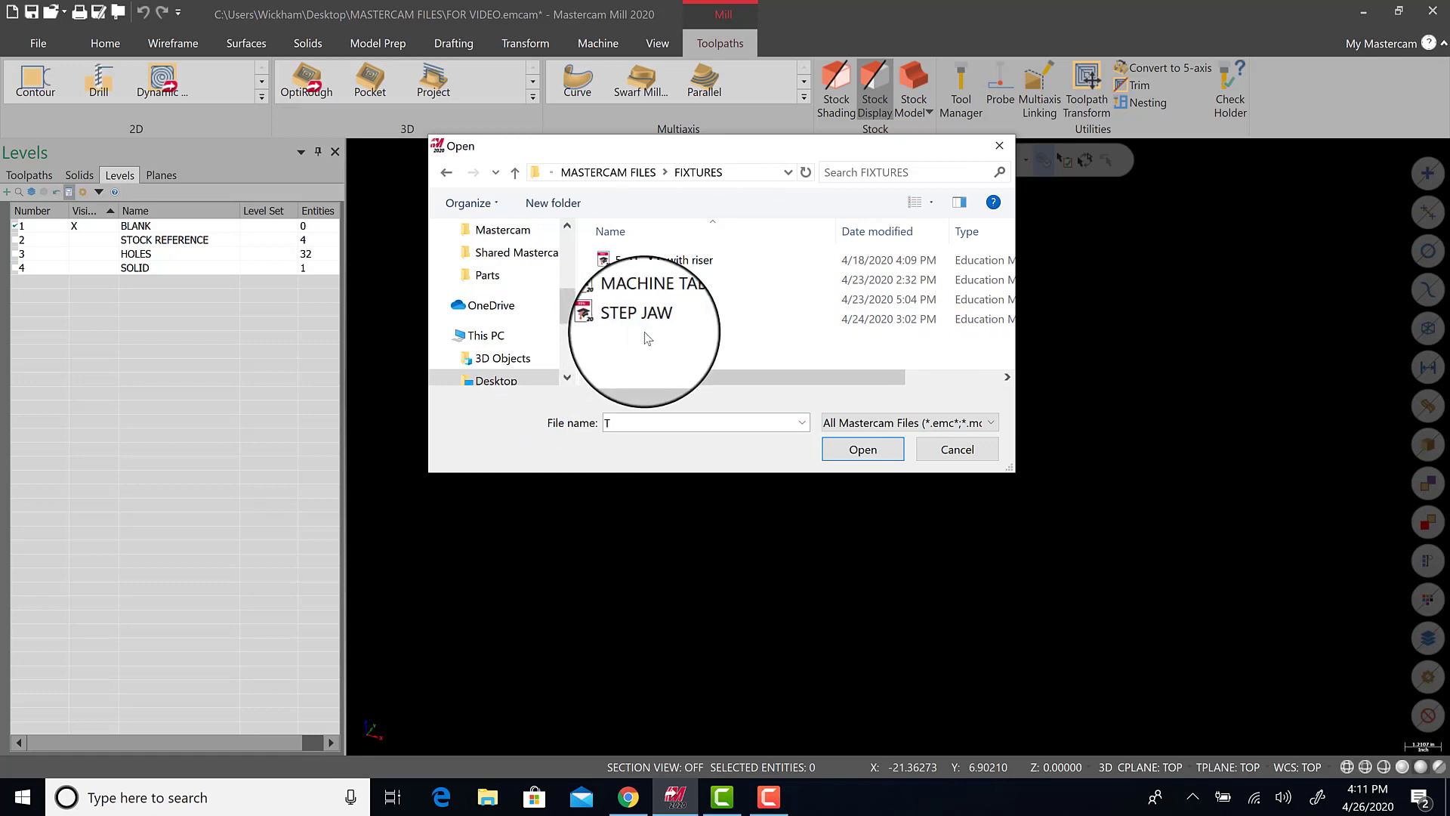
pyautogui.click(667, 284)
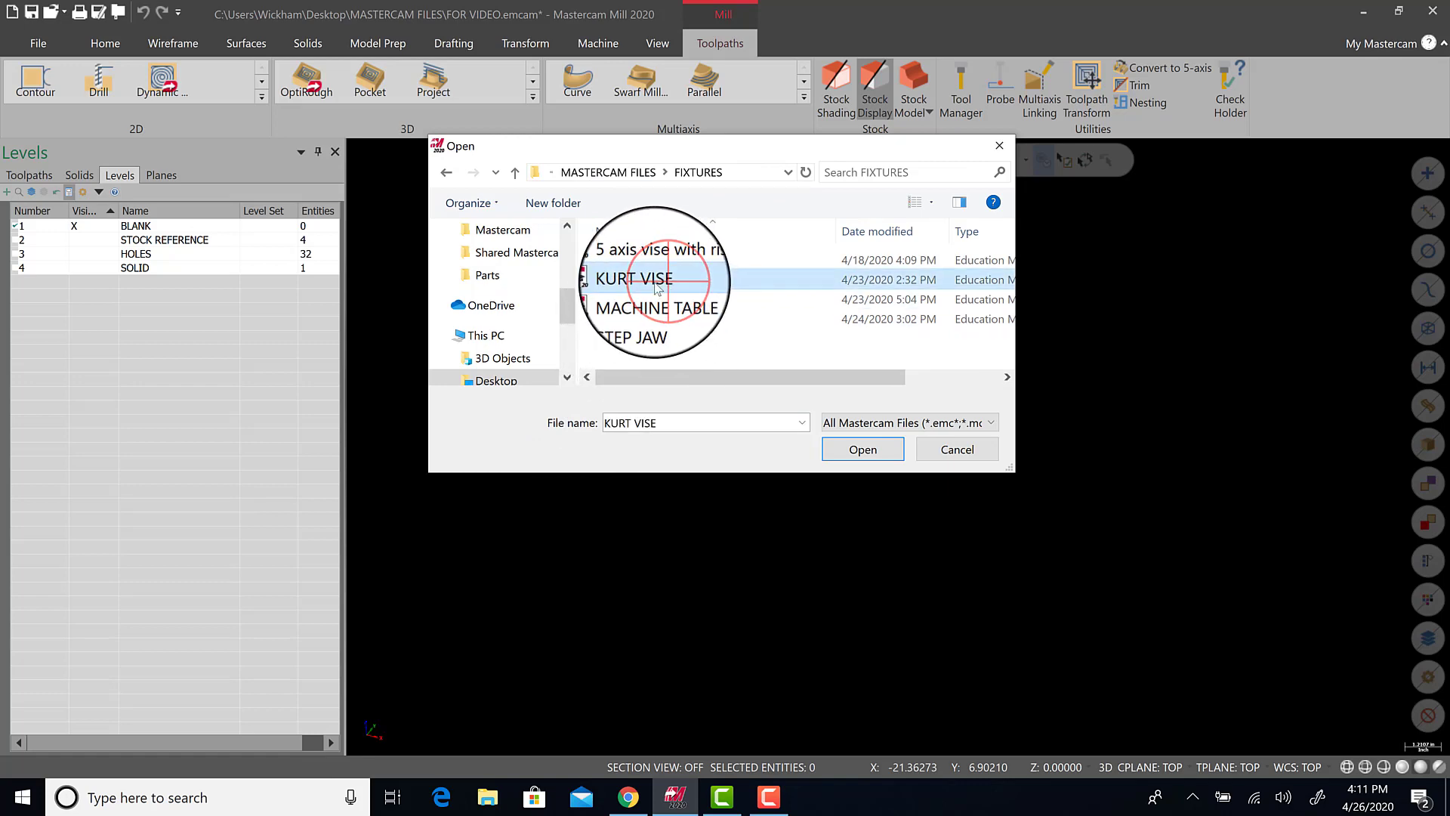
pyautogui.click(845, 453)
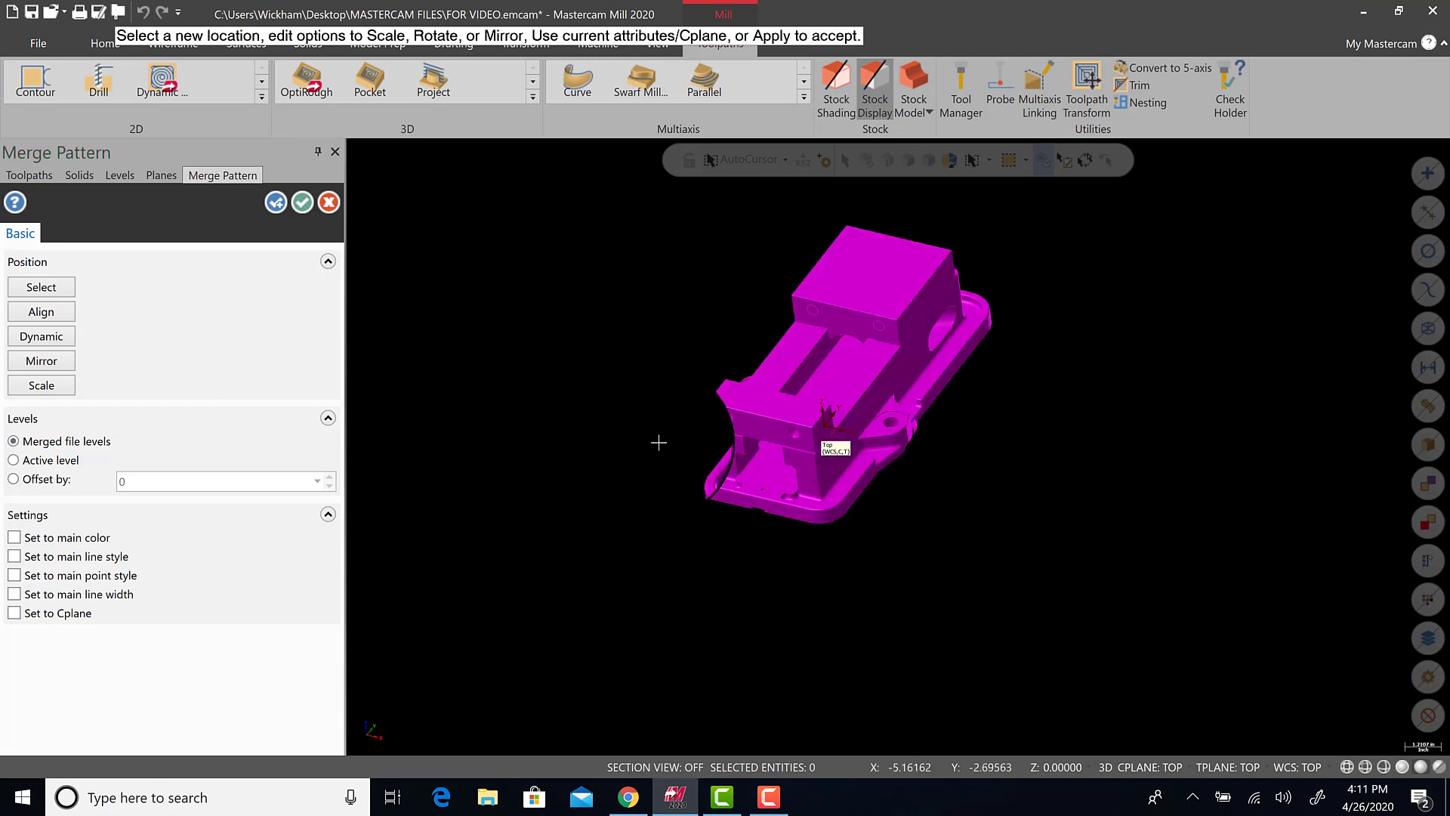
# - Examine the merged vise from below and from the side to see where it sits relative to the stock outline
pyautogui.scroll(5, 971, 569)
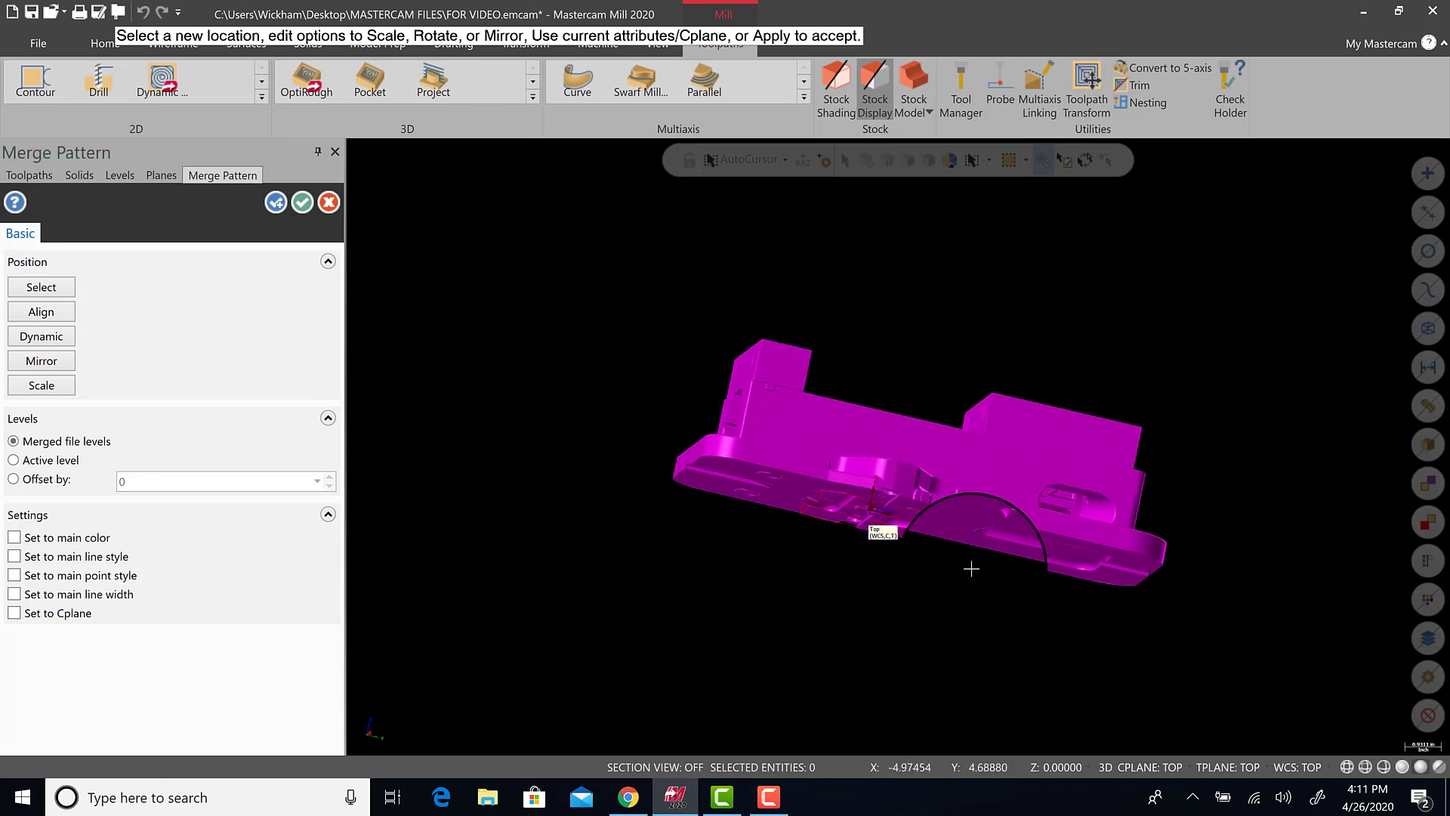
pyautogui.moveTo(801, 519); pyautogui.dragTo(803, 405, button='middle')
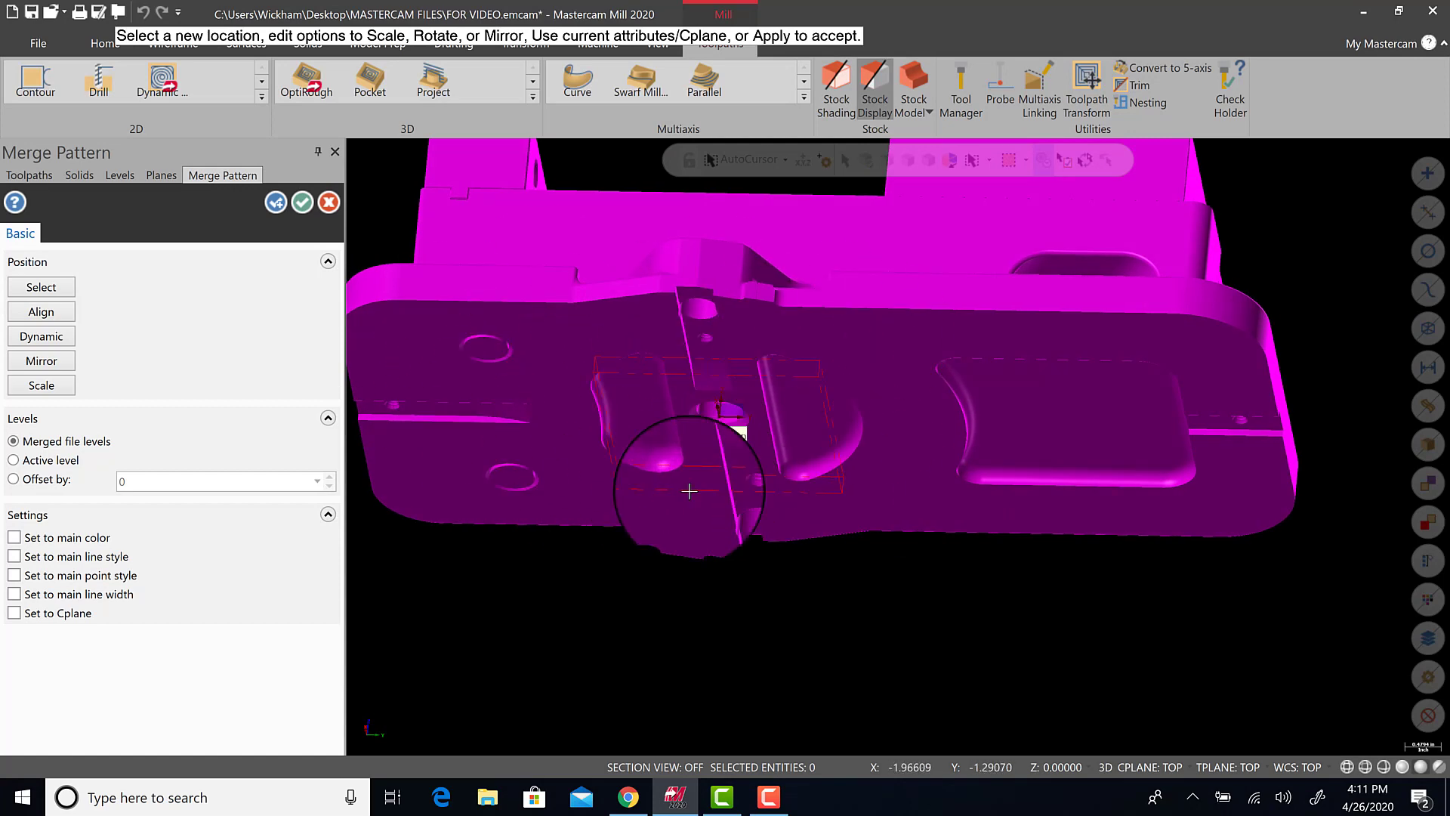
pyautogui.click(731, 424)
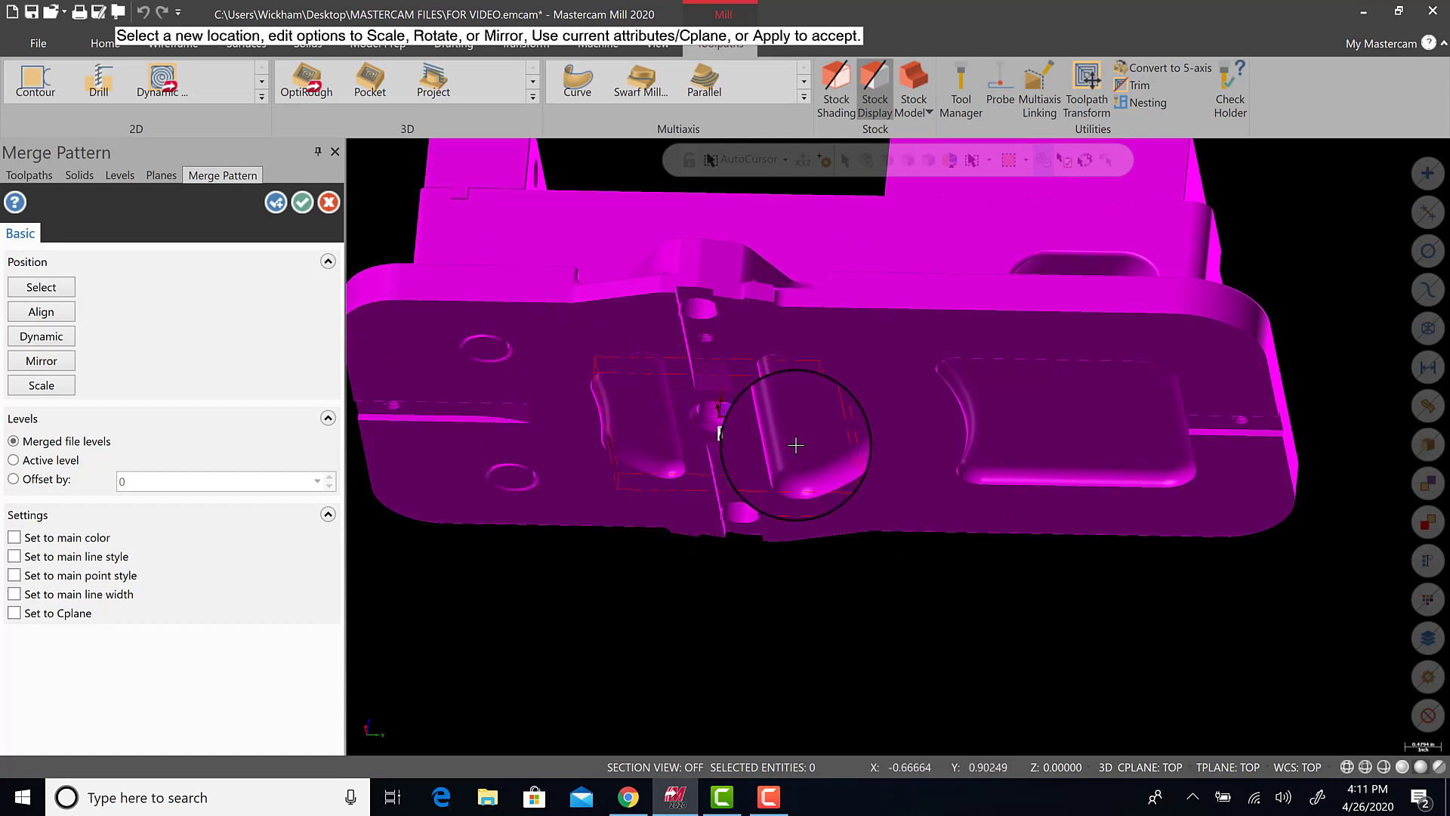
pyautogui.moveTo(845, 386); pyautogui.dragTo(704, 431, button='middle')
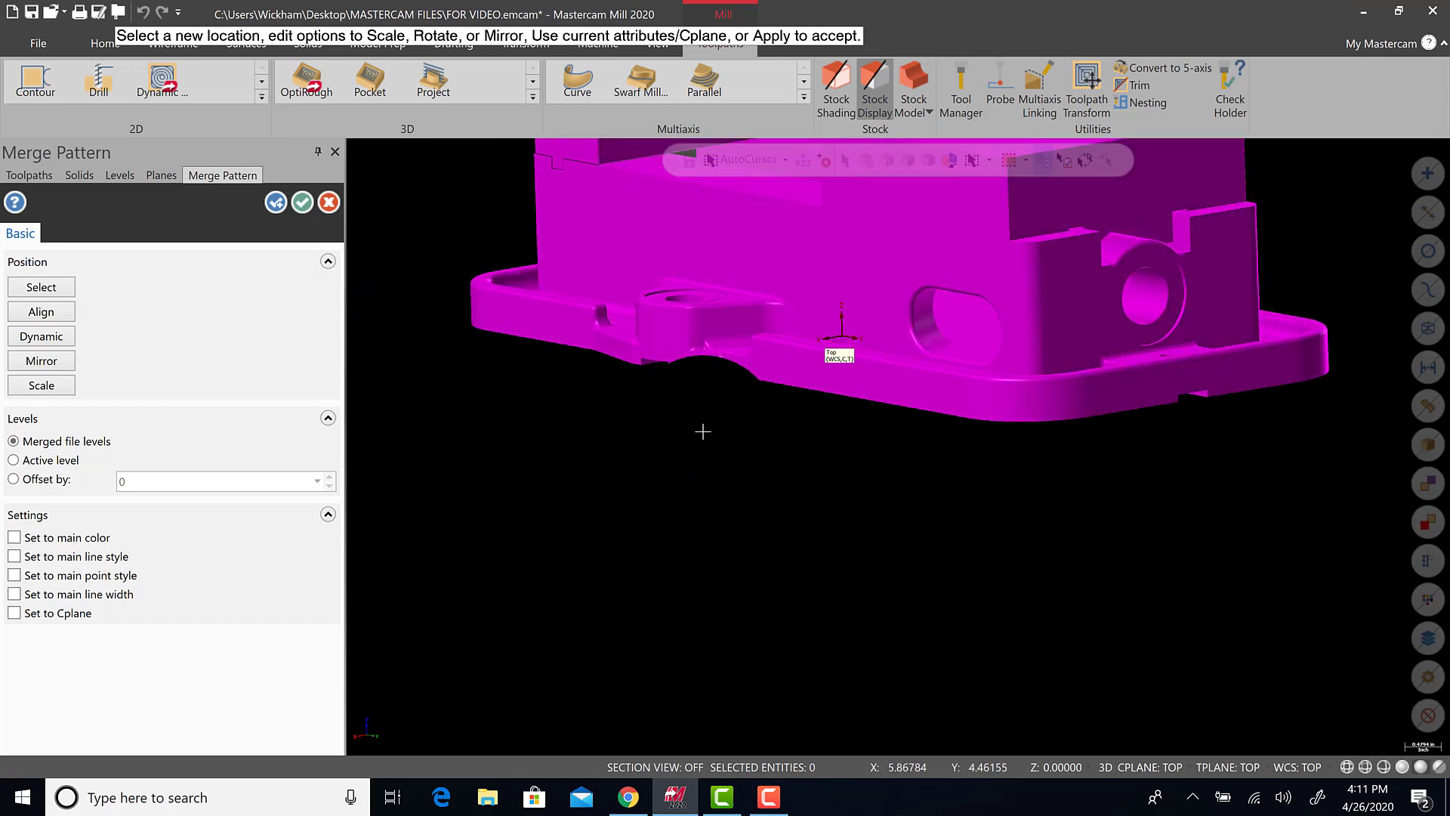
pyautogui.scroll(-5, 703, 430)
pyautogui.scroll(4, 760, 350)
pyautogui.moveTo(760, 349); pyautogui.dragTo(710, 423, button='middle')
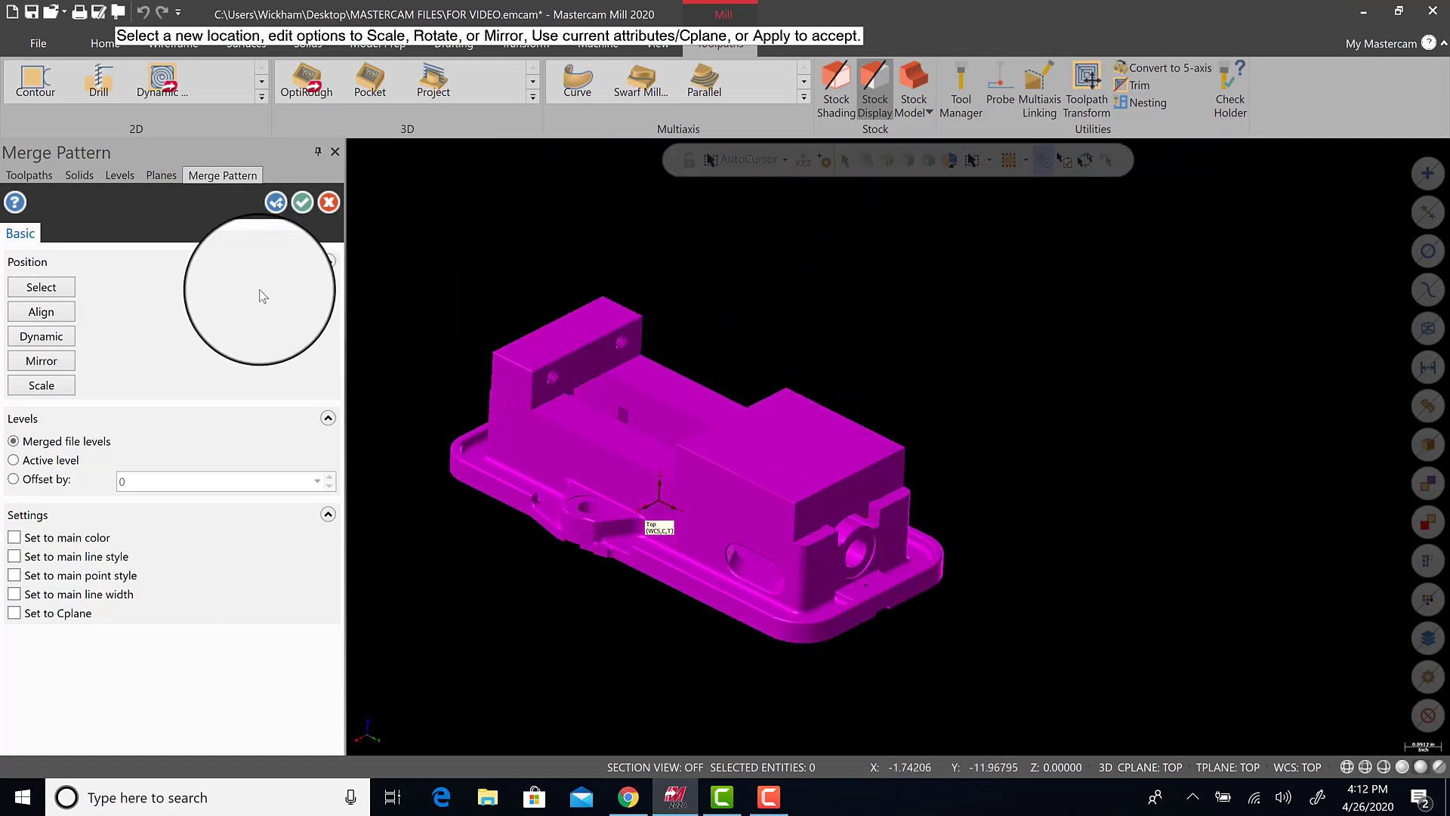
# - Select the whole vise for a Dynamic move and place the gnomon origin on the fixed jaw's upper corner
pyautogui.click(46, 338)
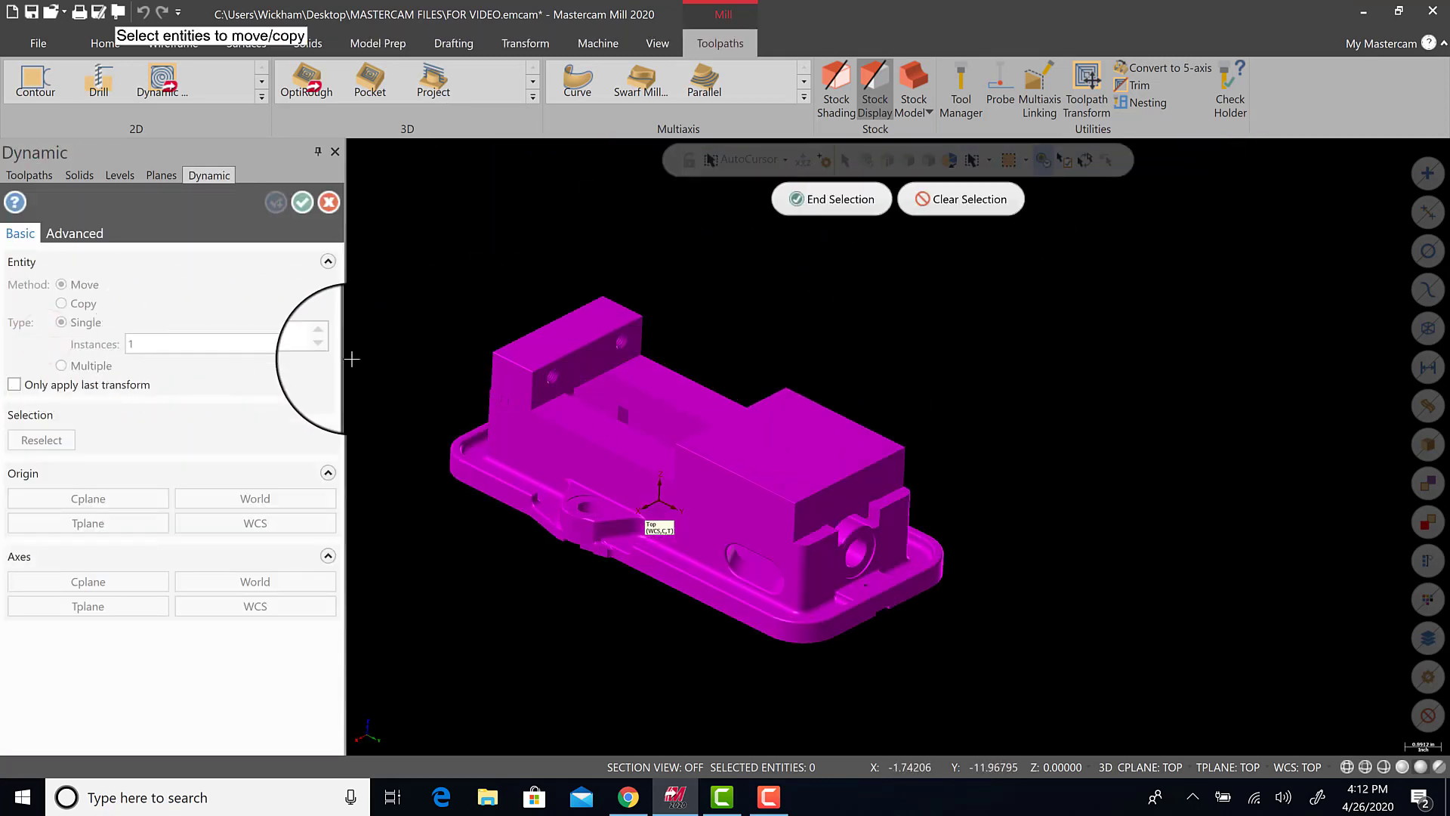
pyautogui.moveTo(399, 227); pyautogui.dragTo(1007, 665)
pyautogui.press('Return')
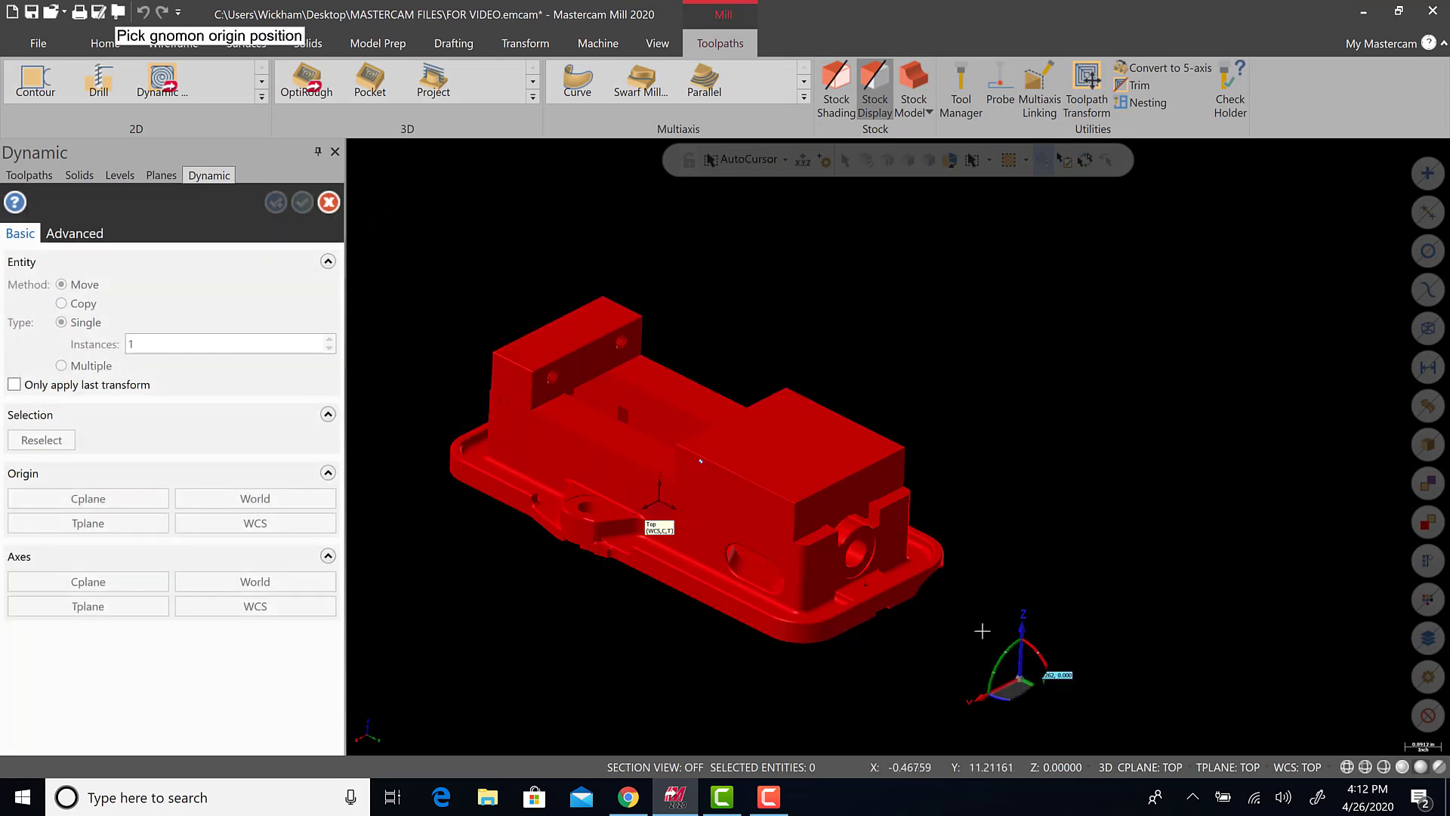
pyautogui.scroll(1, 701, 294)
pyautogui.scroll(1, 701, 295)
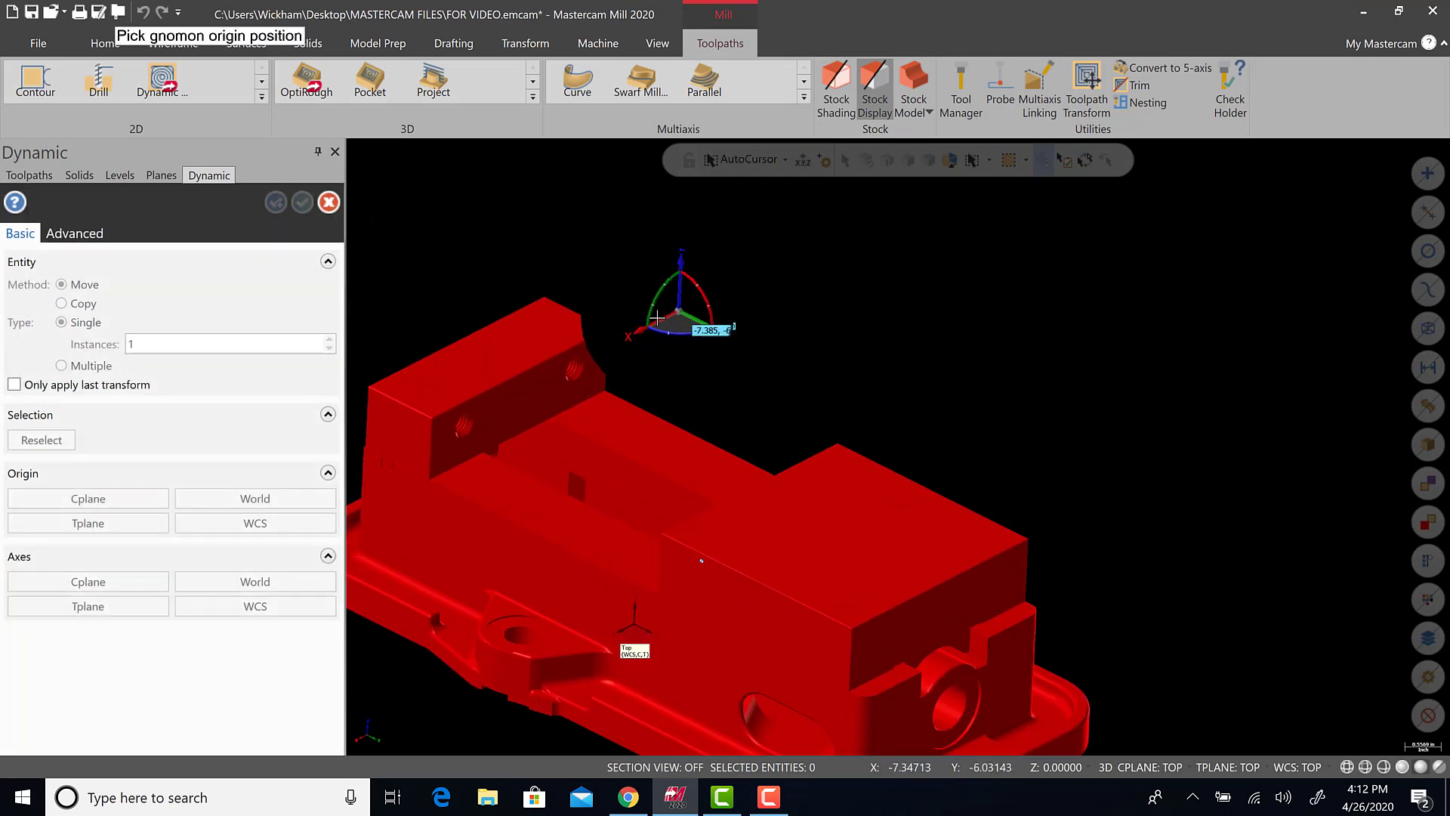
pyautogui.click(613, 339)
pyautogui.click(617, 348)
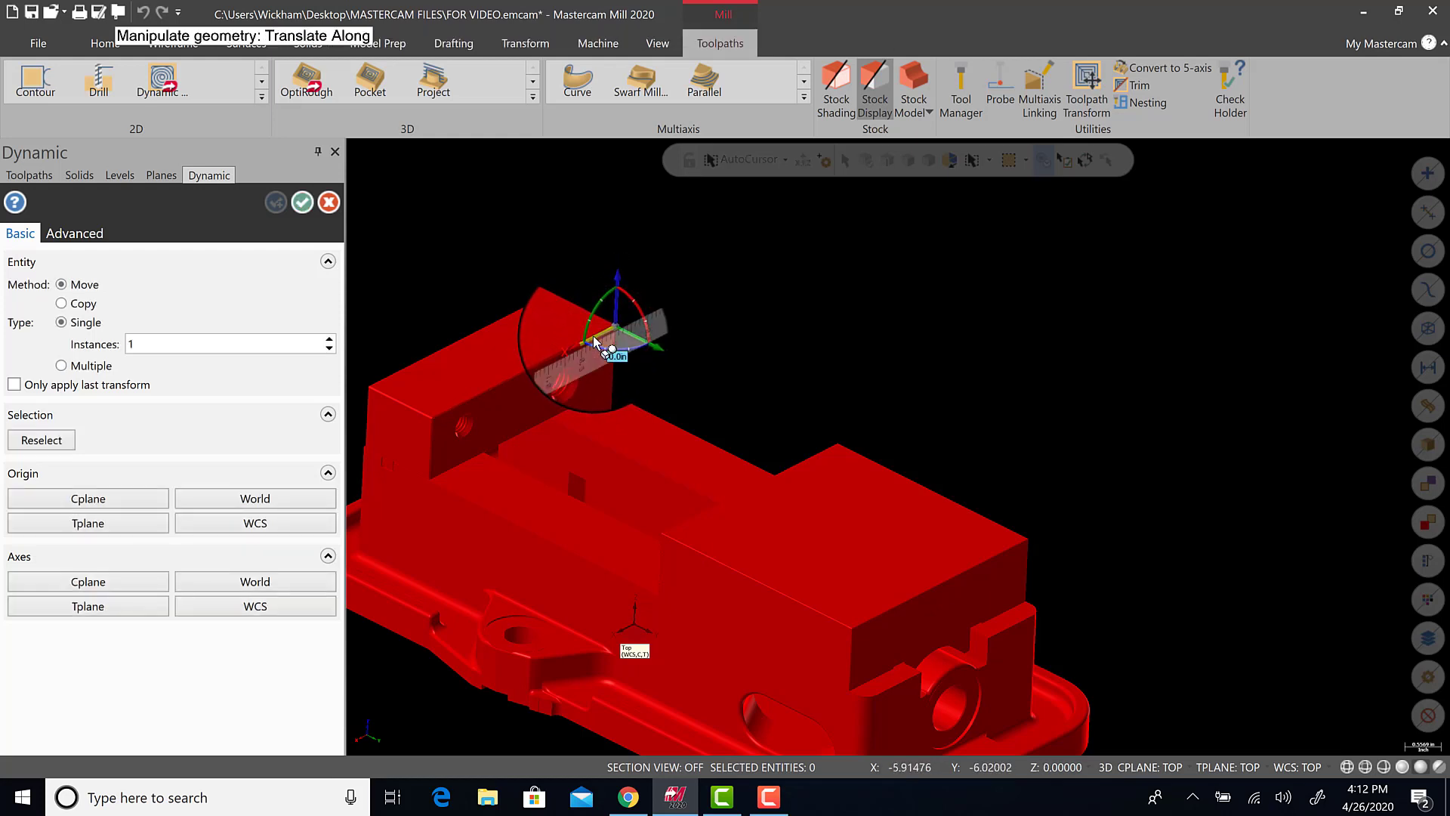
# - Translate the vise along the gnomon's X axis about 11.78 in away from the stock and accept the move
pyautogui.click(614, 334)
pyautogui.scroll(-2, 702, 560)
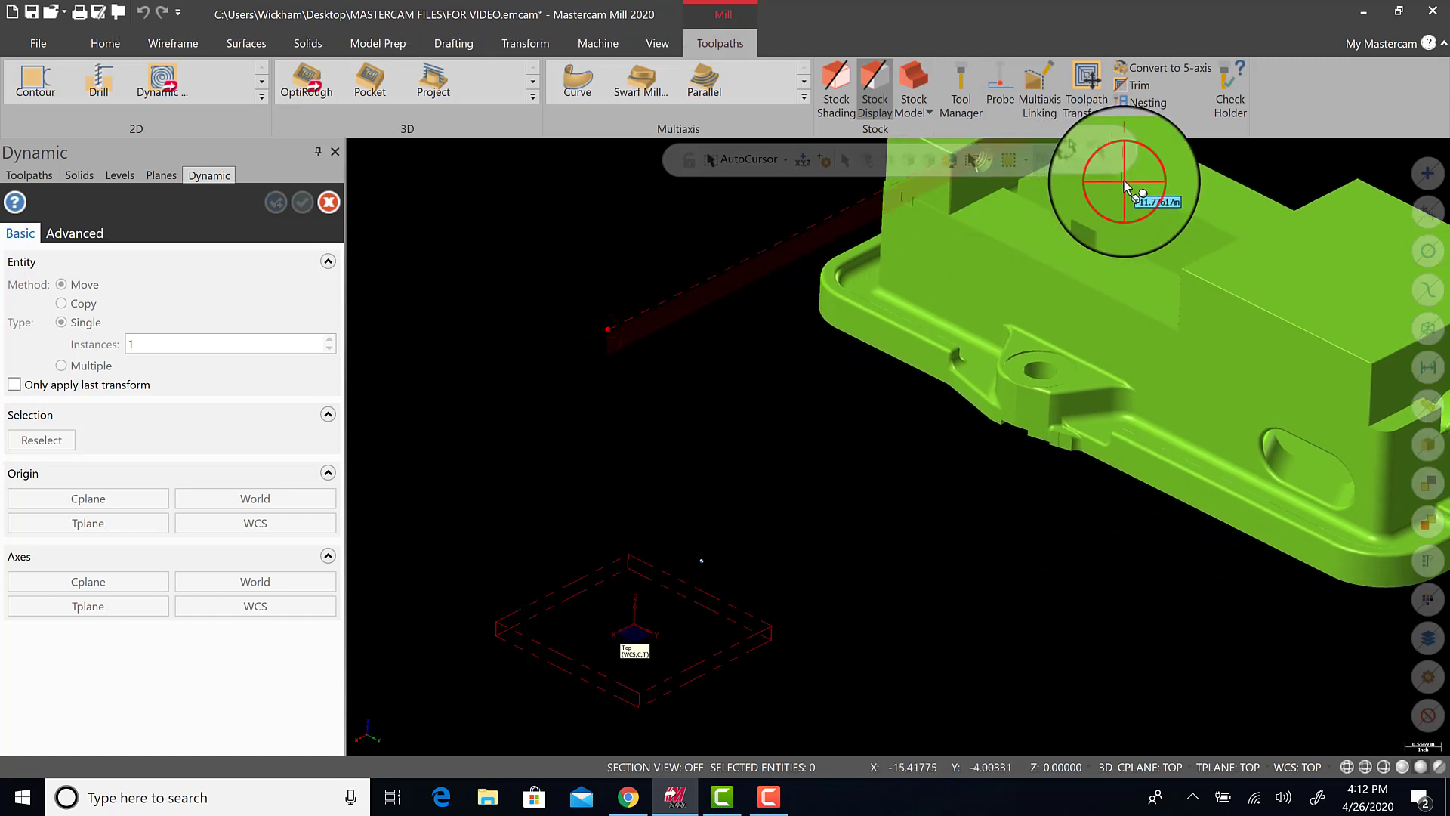
pyautogui.click(1126, 181)
pyautogui.scroll(-2, 1183, 392)
pyautogui.scroll(-2, 1183, 392)
pyautogui.moveTo(1183, 393); pyautogui.dragTo(1099, 341, button='middle')
pyautogui.scroll(-1, 1099, 342)
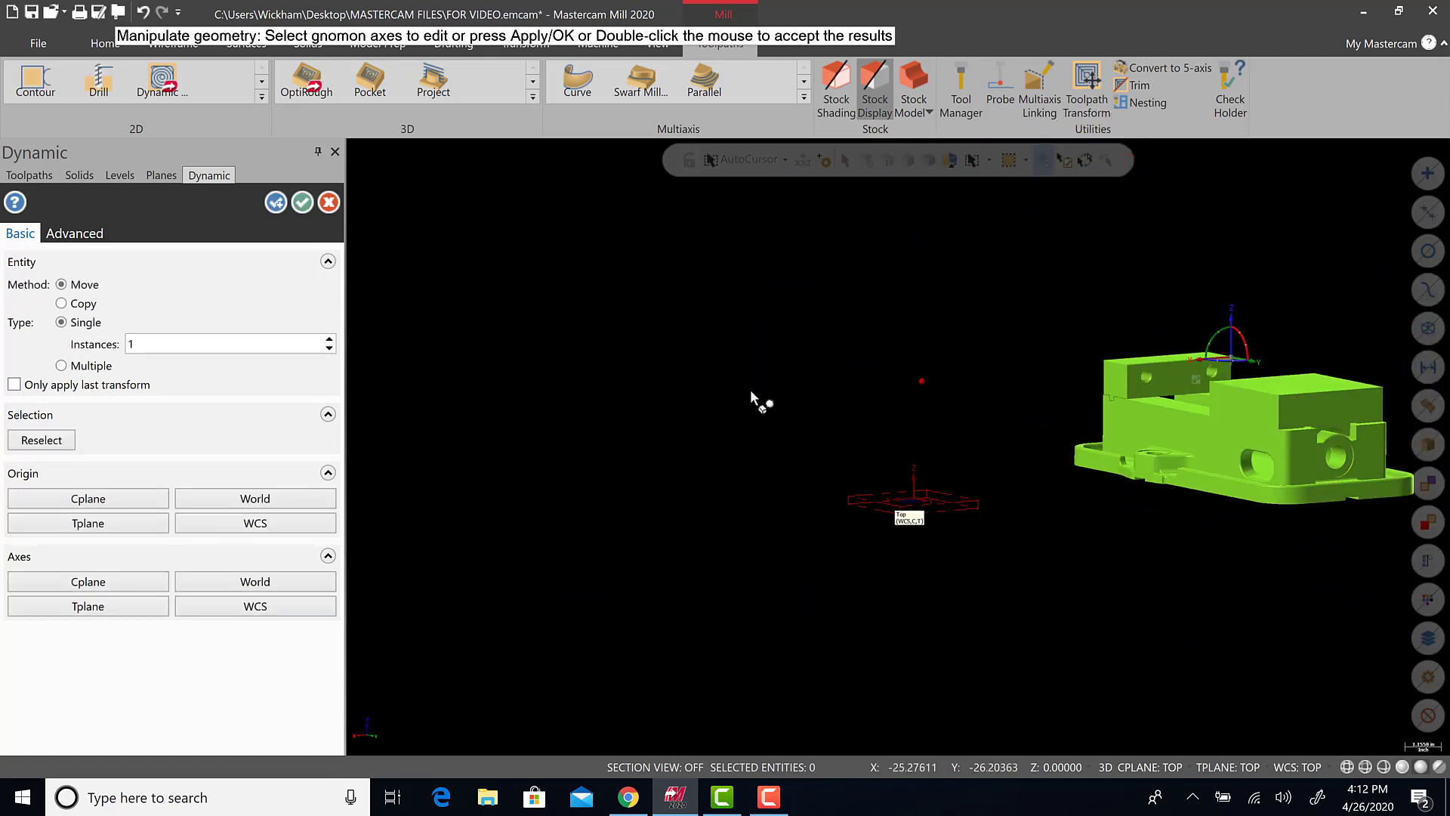
pyautogui.moveTo(945, 401); pyautogui.dragTo(1030, 372, button='middle')
pyautogui.click(302, 202)
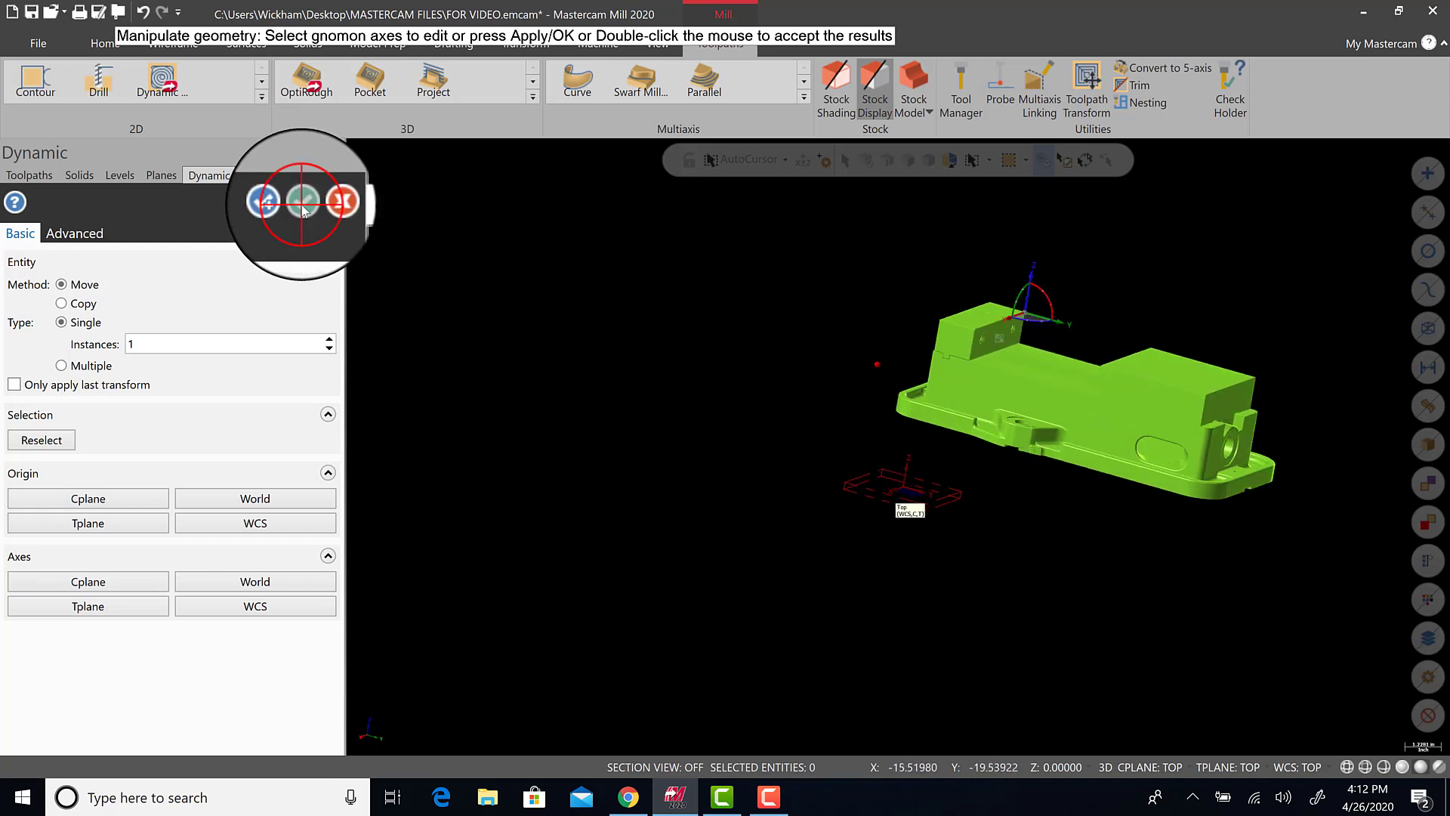
pyautogui.click(306, 204)
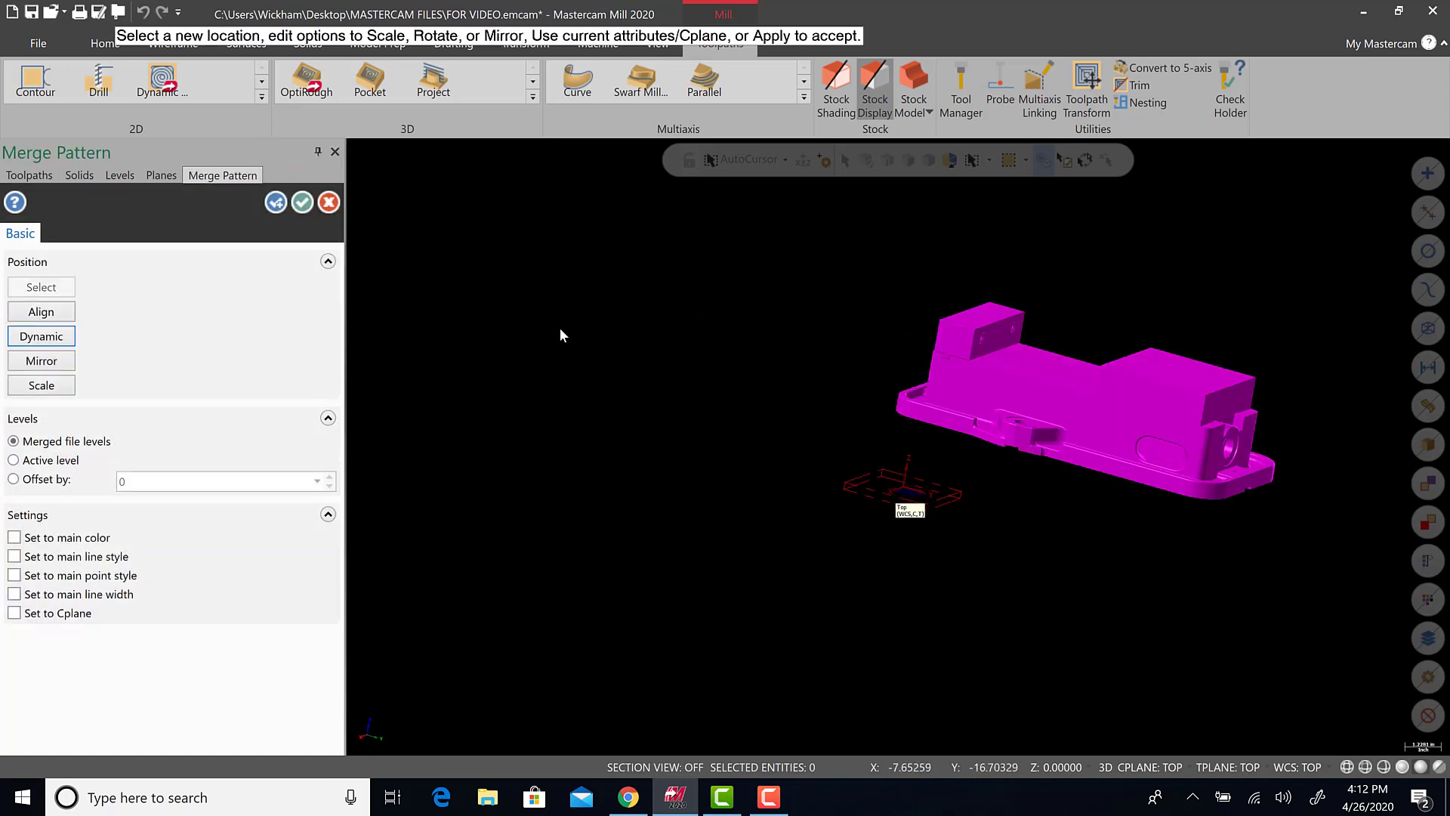
# - Accept the merged vise at its new position and check it beside the stock outline
pyautogui.rightClick(606, 308)
pyautogui.click(379, 272)
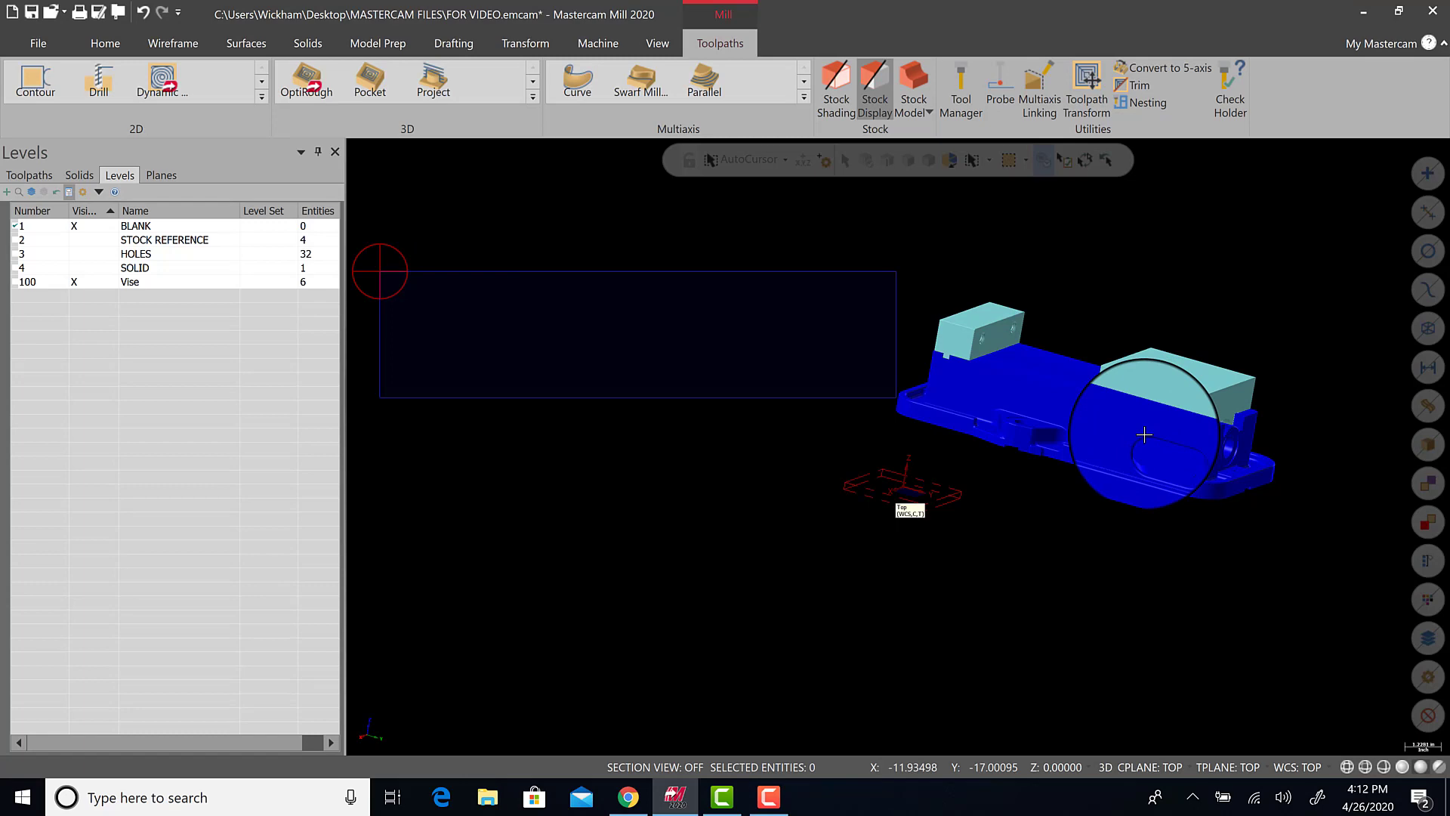
pyautogui.moveTo(1143, 434); pyautogui.dragTo(1047, 443, button='middle')
pyautogui.click(804, 330)
pyautogui.click(745, 325)
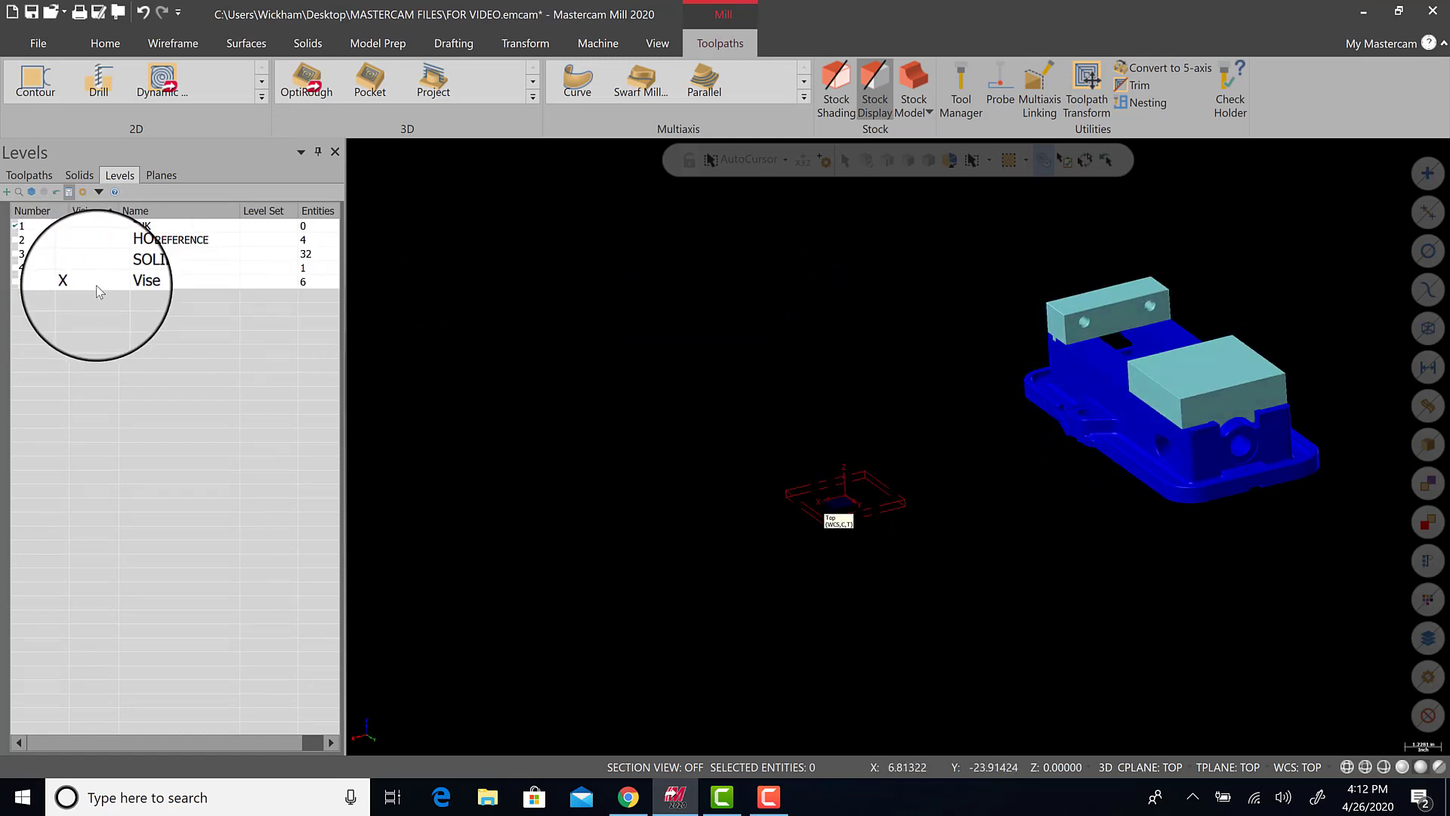
pyautogui.moveTo(945, 418); pyautogui.dragTo(1111, 435, button='middle')
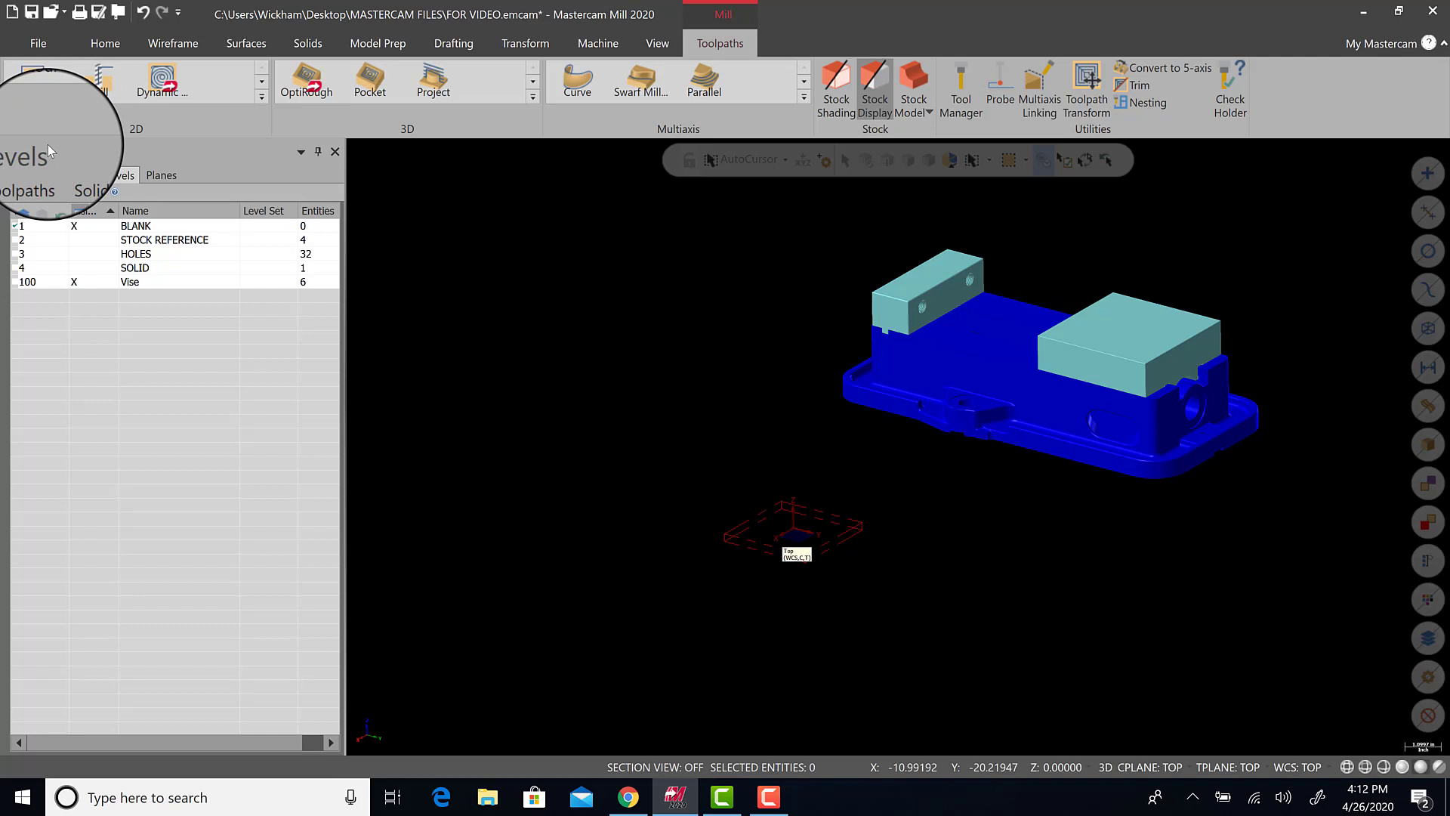
# - Merge the STEP JAW file from the FIXTURES folder into the part
pyautogui.click(39, 46)
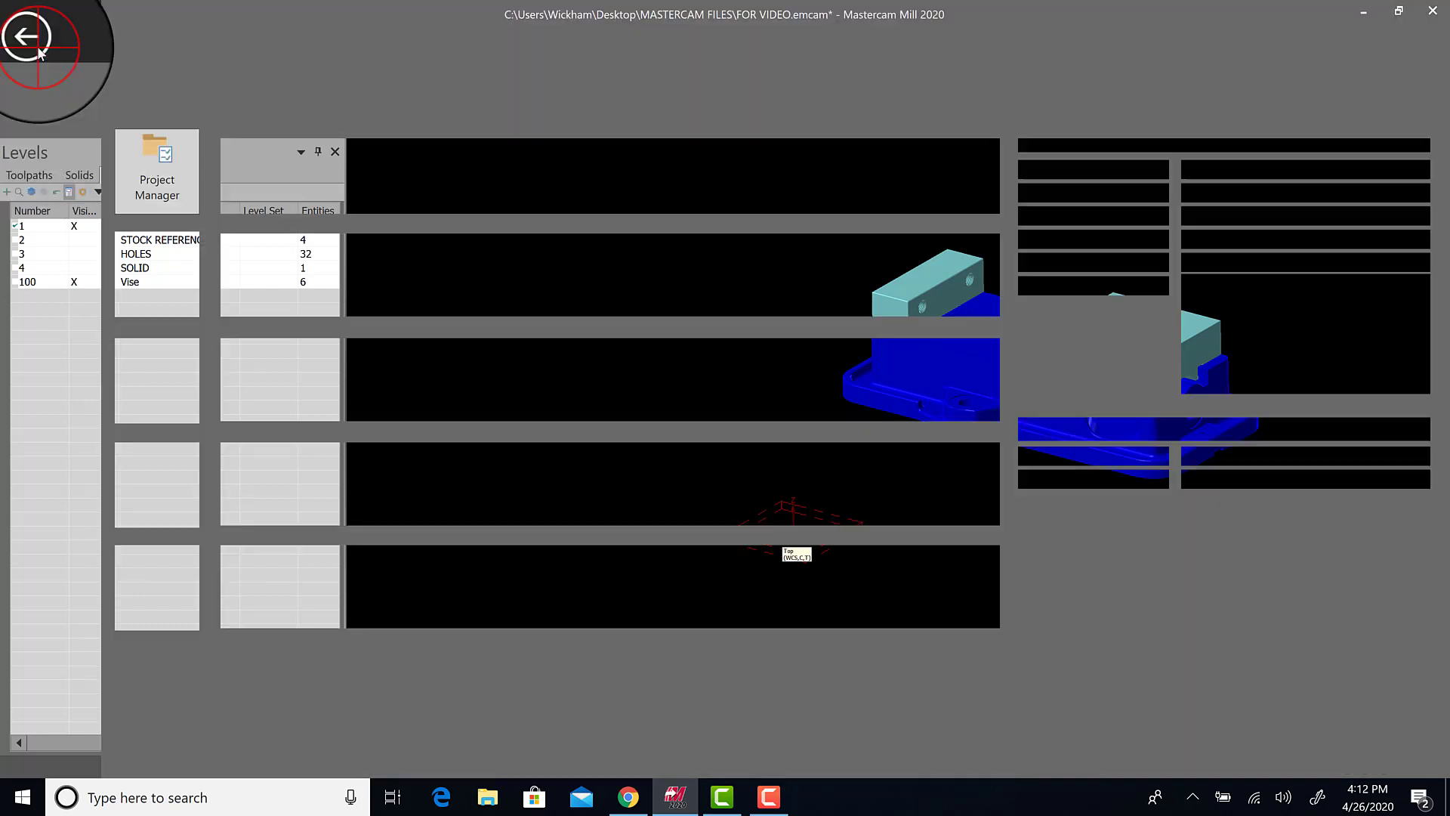
pyautogui.click(47, 157)
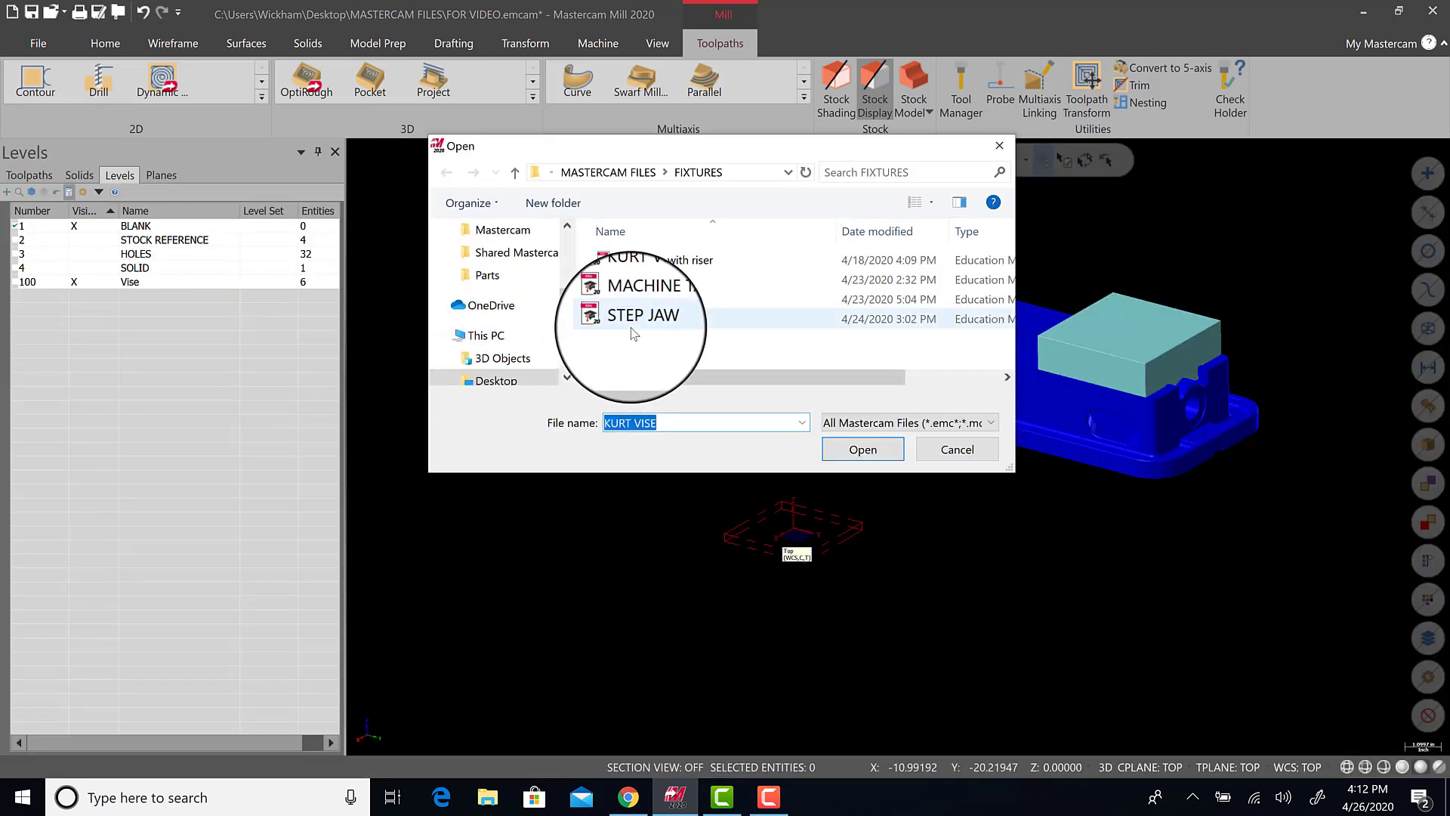
pyautogui.click(655, 319)
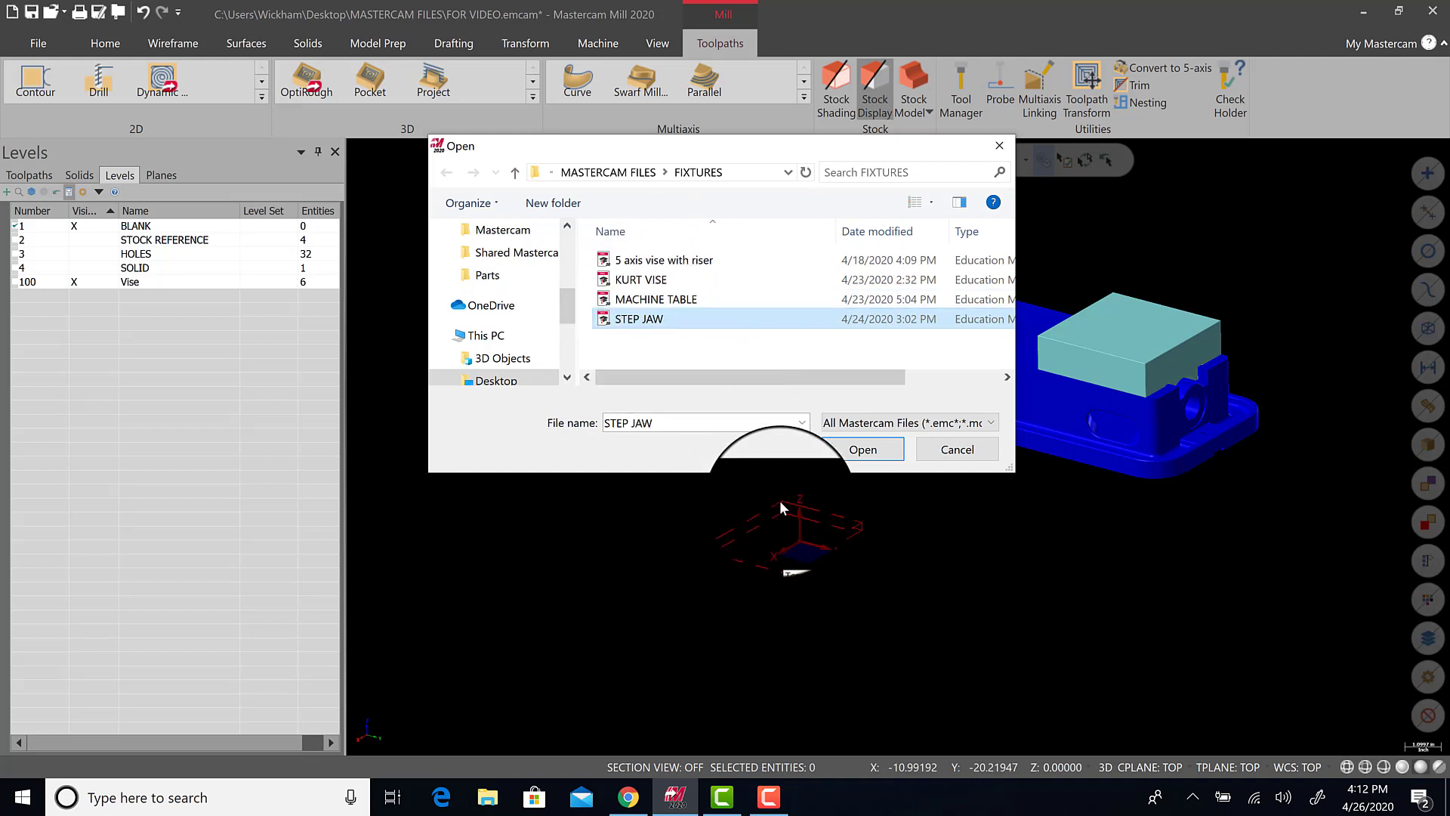
pyautogui.click(873, 453)
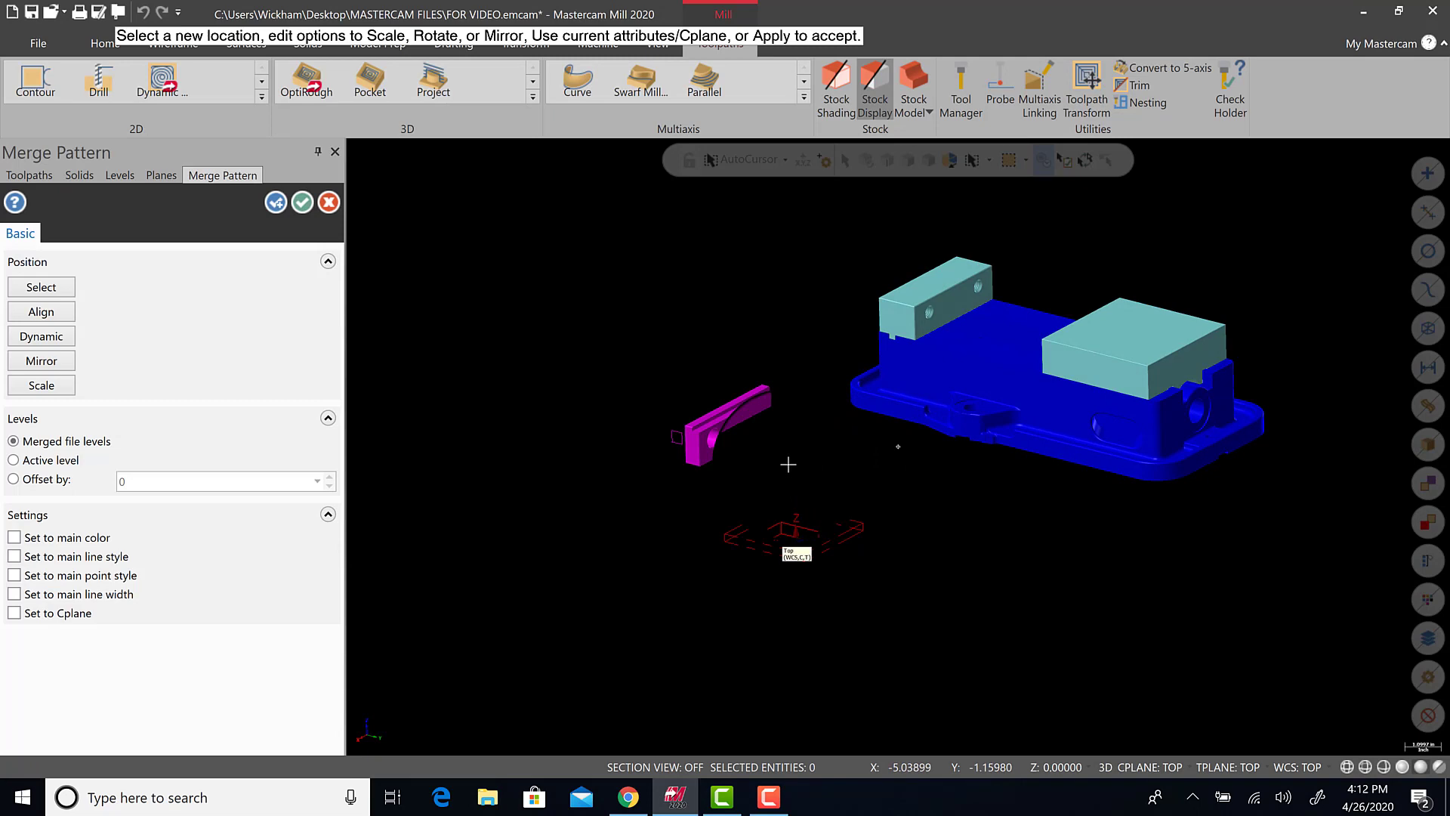
# - Examine the merged step jaw's step and bolt holes and its orientation relative to the vise's fixed jaw
pyautogui.moveTo(788, 464); pyautogui.dragTo(763, 314, button='middle')
pyautogui.scroll(3, 612, 387)
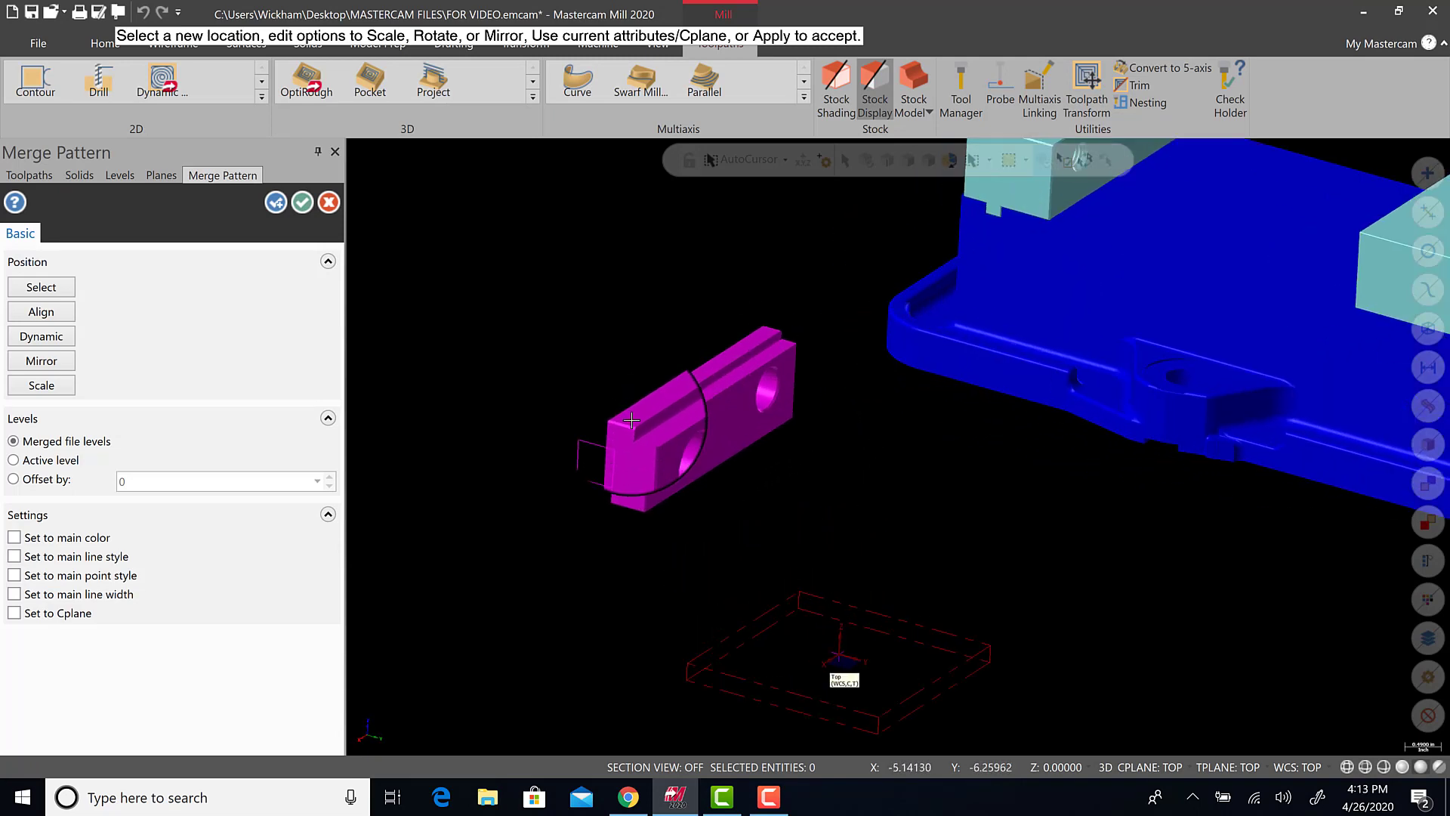
pyautogui.scroll(-3, 634, 377)
pyautogui.scroll(3, 642, 347)
pyautogui.scroll(-1, 645, 352)
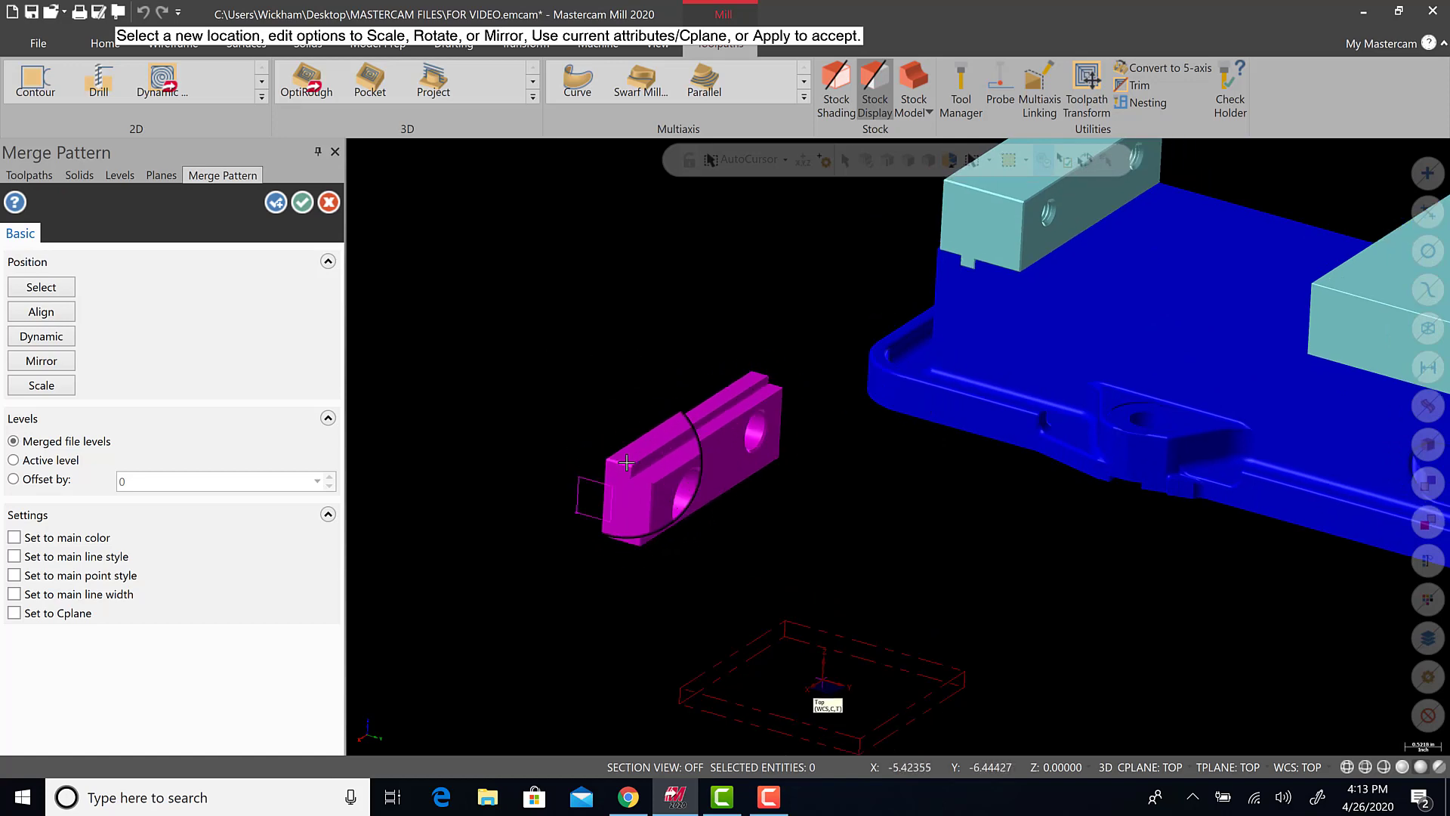
pyautogui.moveTo(656, 449); pyautogui.dragTo(560, 527)
pyautogui.moveTo(739, 396); pyautogui.dragTo(680, 440)
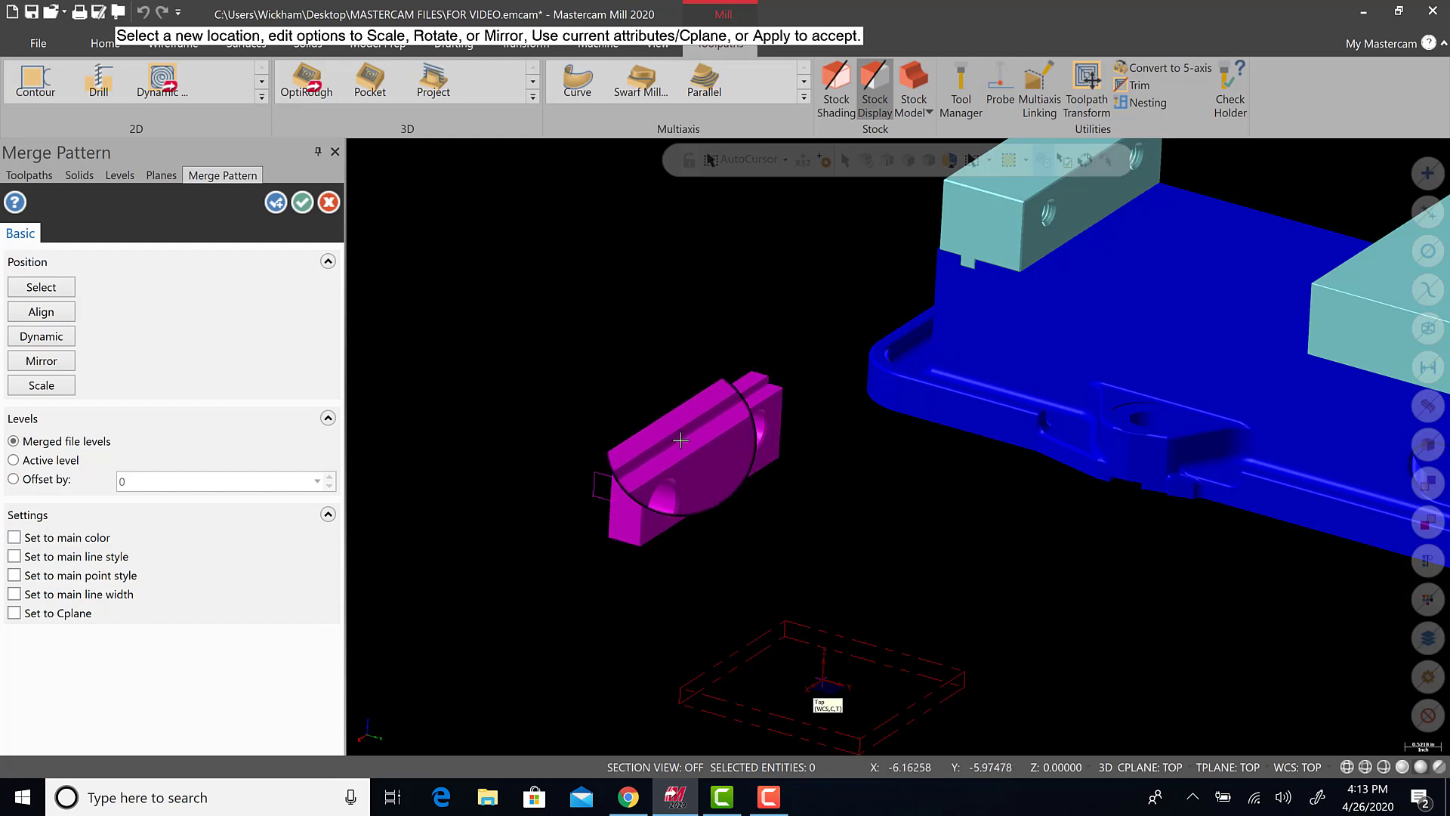
pyautogui.moveTo(672, 491); pyautogui.dragTo(609, 452, button='middle')
pyautogui.moveTo(841, 383); pyautogui.dragTo(778, 379, button='middle')
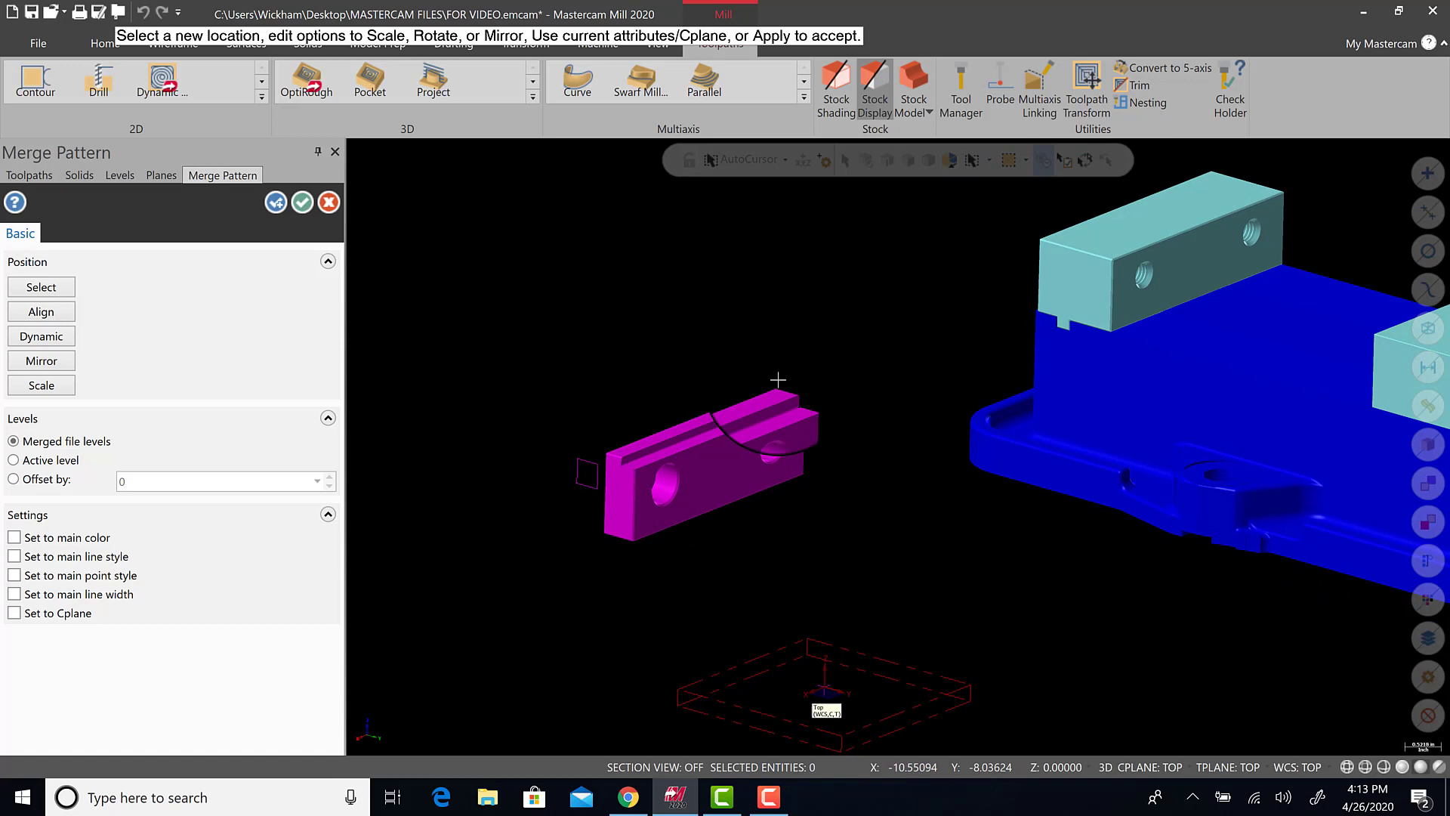
# - Start a Dynamic move of the merged step jaw and place the gnomon origin at the centre of a bolt hole on its back face
pyautogui.click(41, 336)
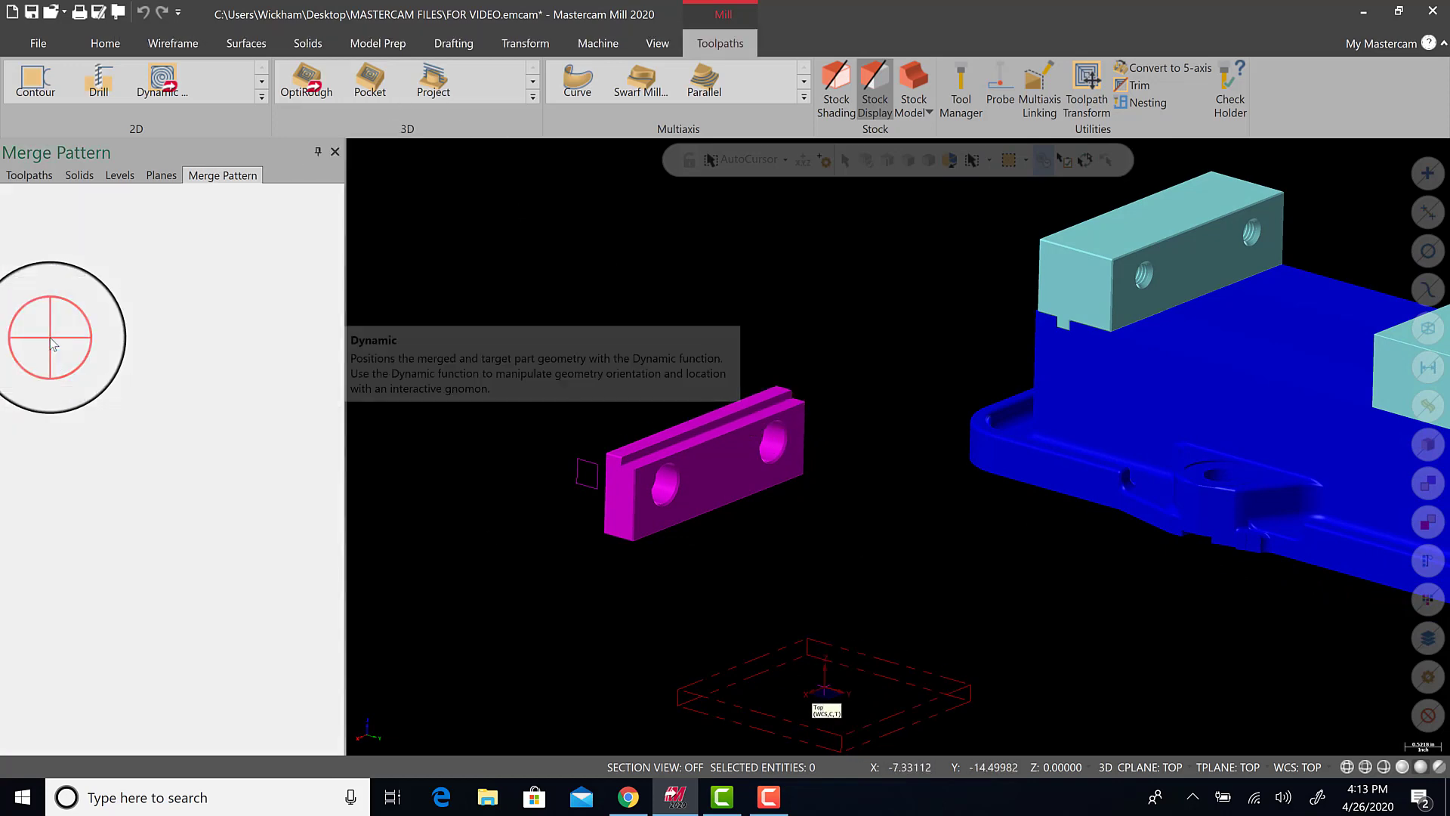
pyautogui.moveTo(566, 495); pyautogui.dragTo(882, 514, button='middle')
pyautogui.moveTo(705, 371); pyautogui.dragTo(1078, 609)
pyautogui.moveTo(1175, 623); pyautogui.dragTo(1173, 618)
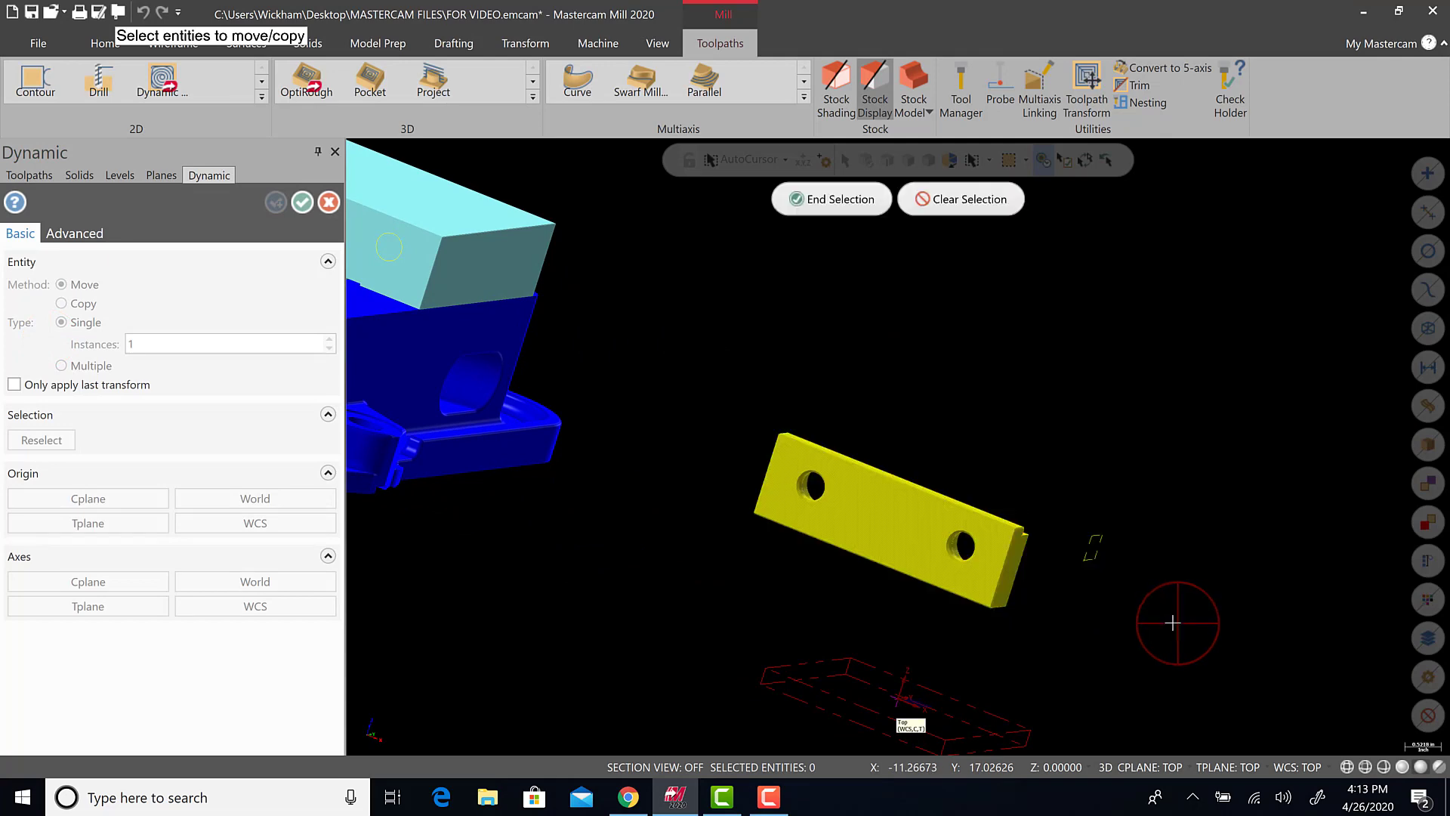
pyautogui.press('Return')
pyautogui.scroll(5, 869, 559)
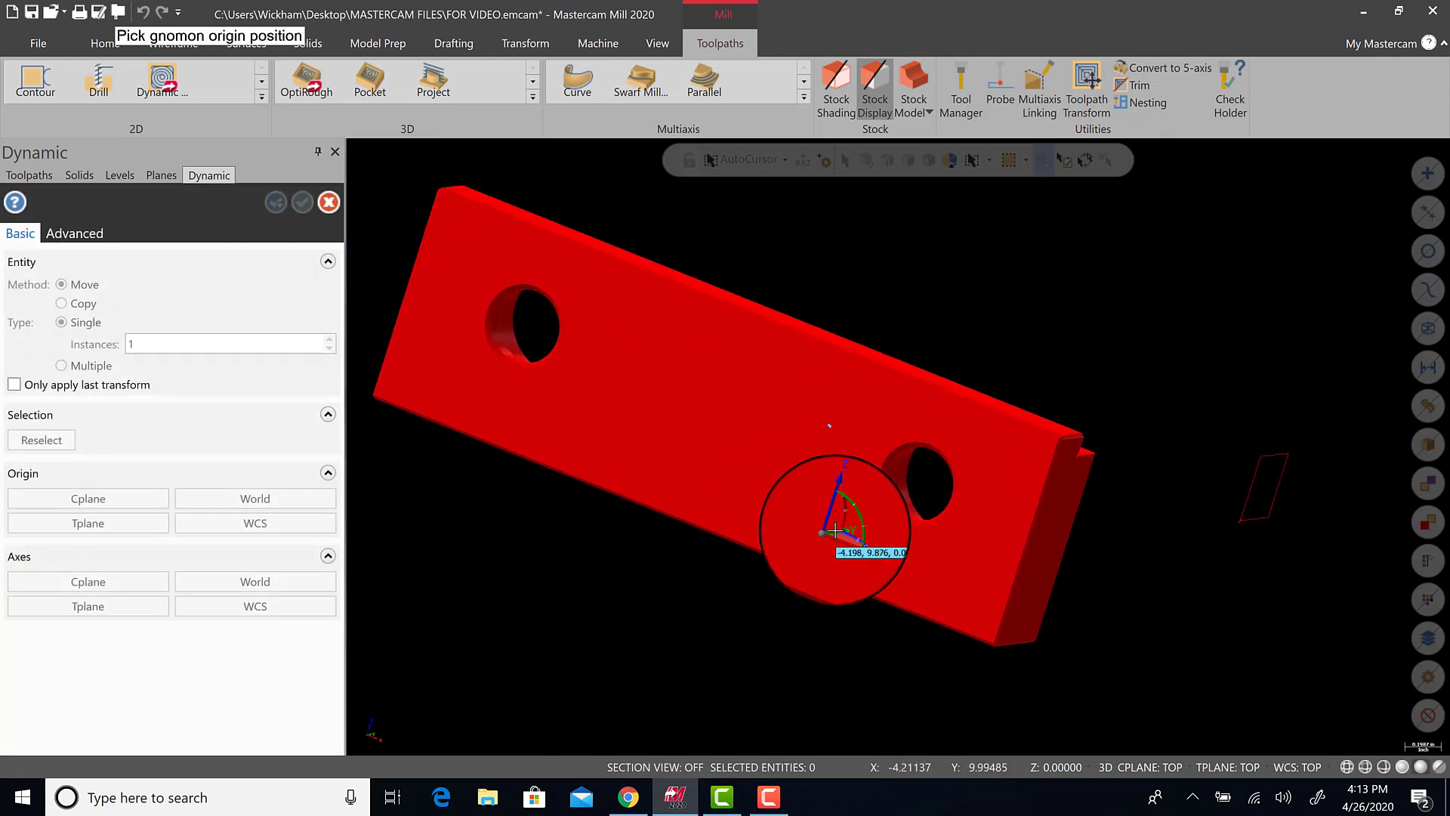
pyautogui.click(923, 494)
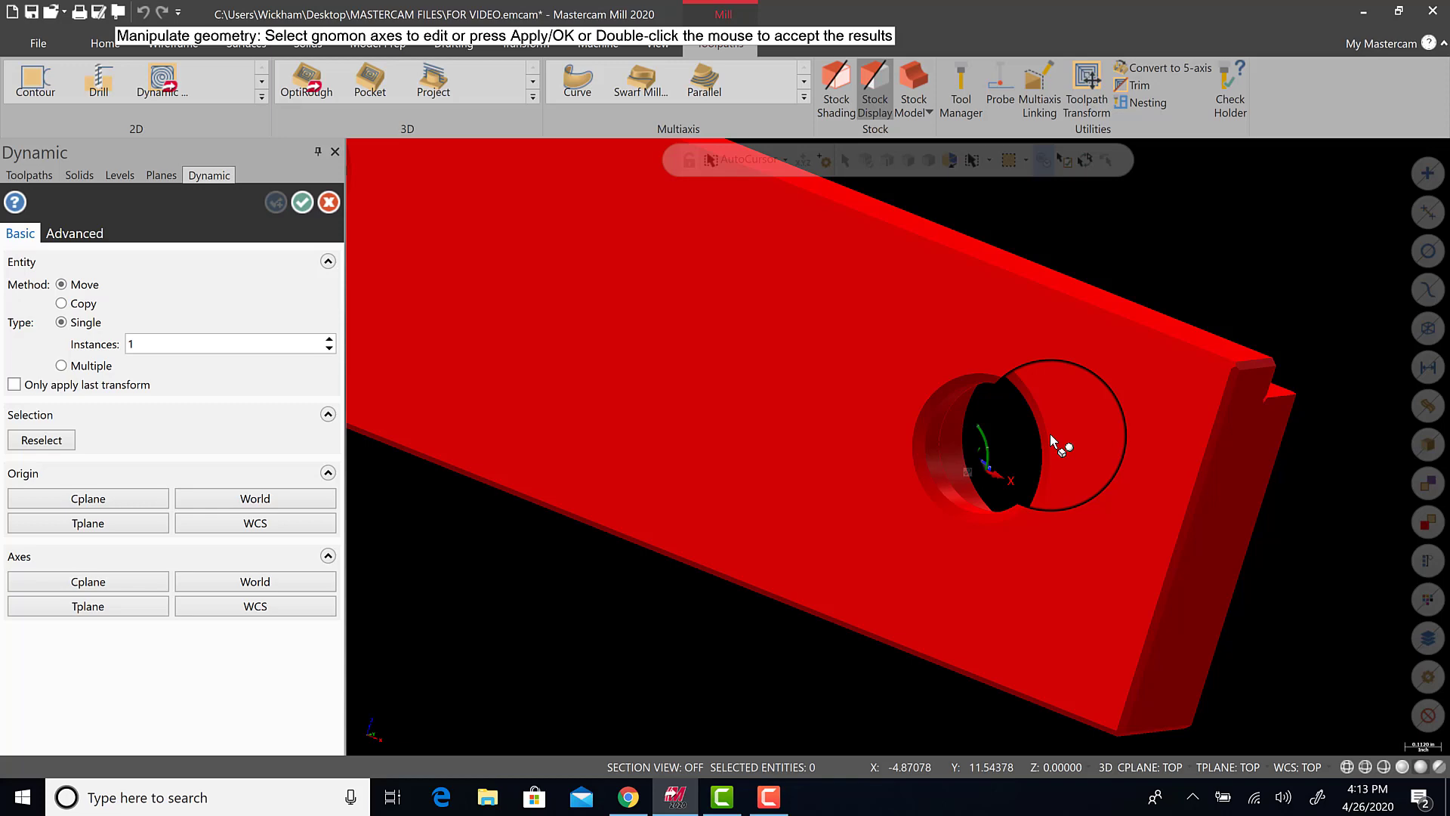
# - Move the step jaw by its gnomon origin so its bolt hole aligns with the matching threaded hole on the vise's fixed jaw
pyautogui.click(989, 453)
pyautogui.scroll(-6, 1130, 483)
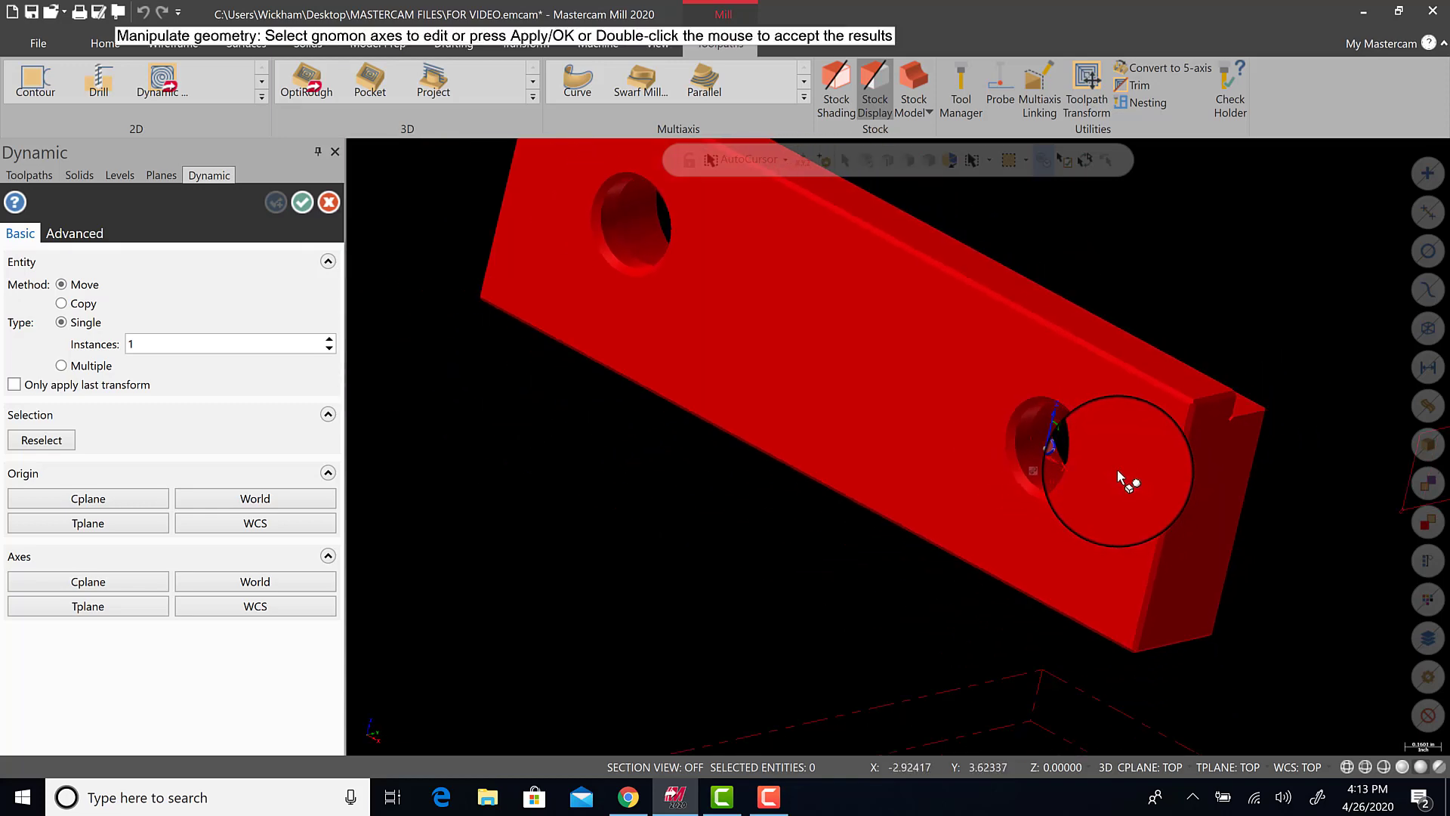
pyautogui.scroll(-2, 1115, 467)
pyautogui.scroll(-1, 1121, 411)
pyautogui.scroll(2, 1121, 411)
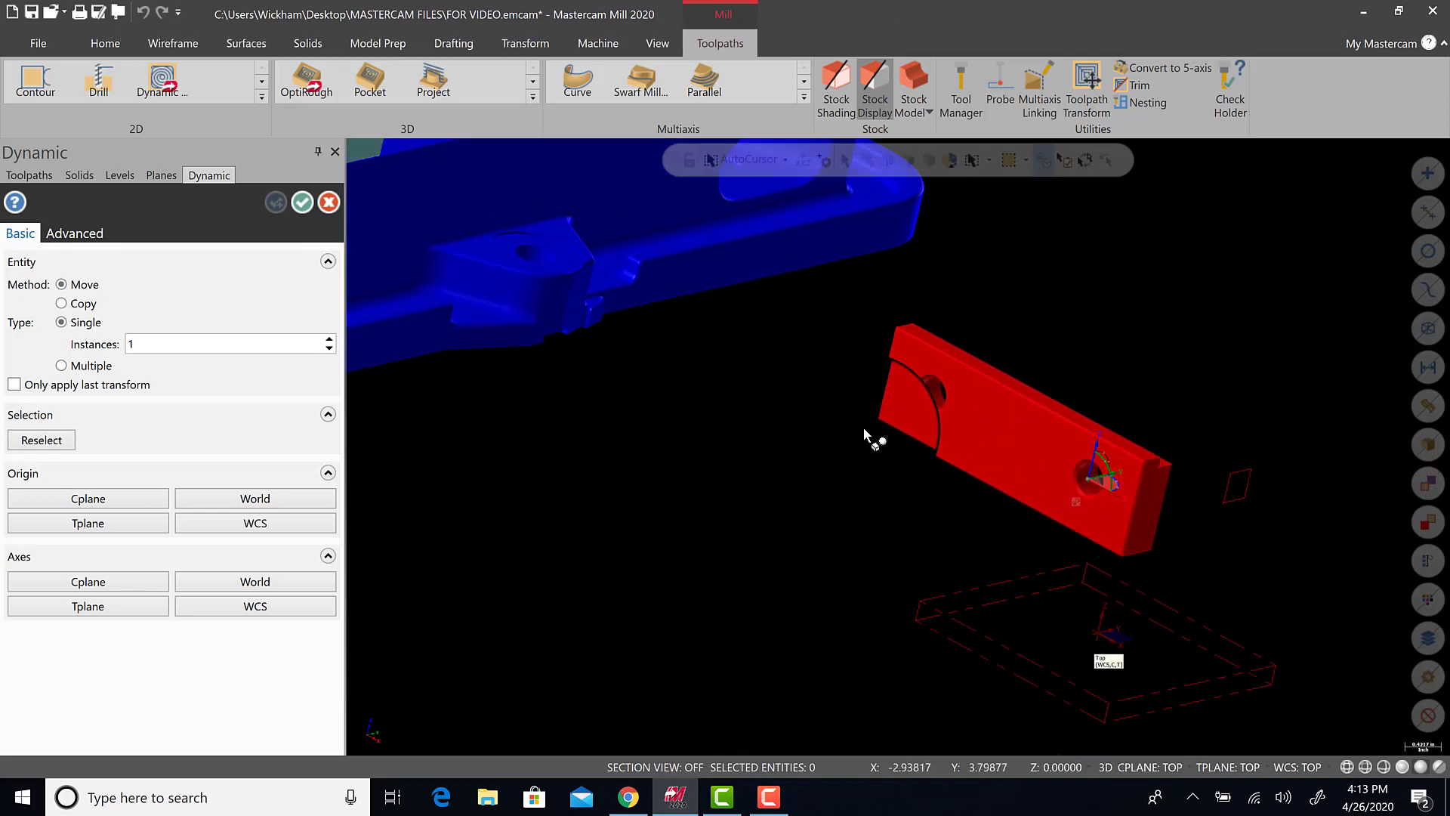
pyautogui.moveTo(1043, 385); pyautogui.dragTo(1072, 288, button='middle')
pyautogui.scroll(2, 1072, 288)
pyautogui.moveTo(1063, 476); pyautogui.dragTo(1071, 646, button='middle')
pyautogui.scroll(4, 1071, 642)
pyautogui.scroll(1, 1066, 638)
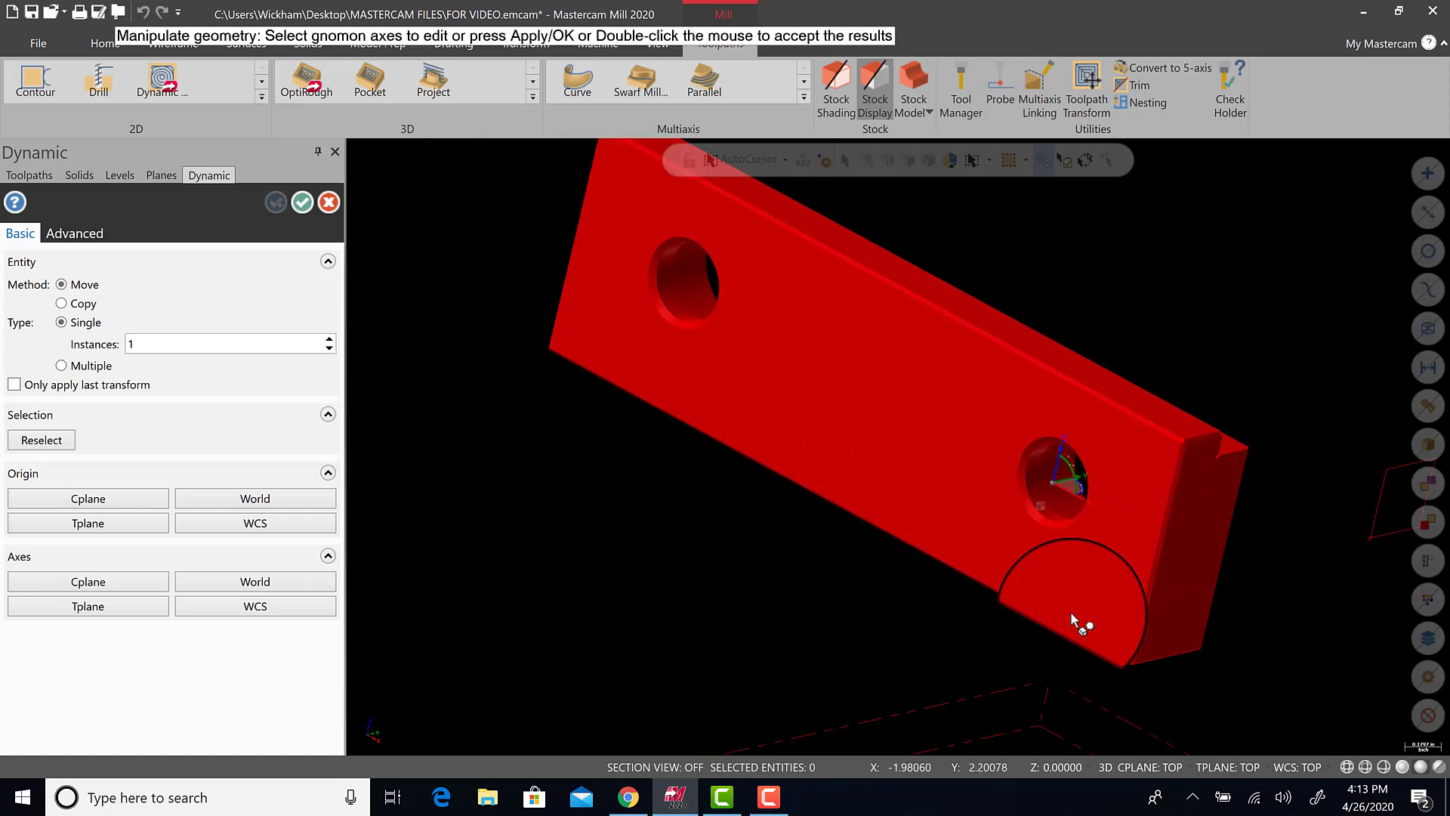
pyautogui.click(1072, 496)
pyautogui.click(1061, 473)
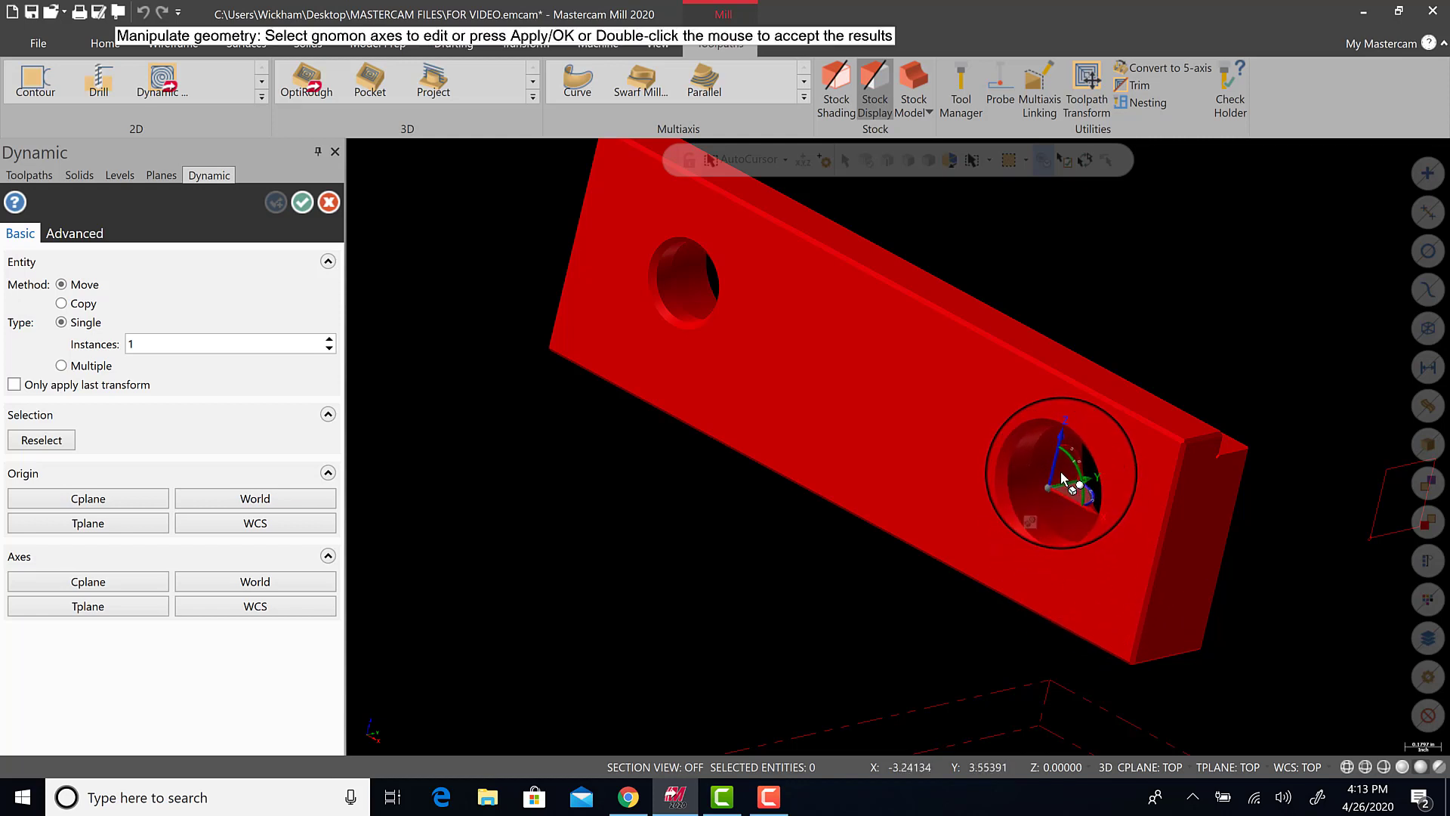
pyautogui.click(1053, 487)
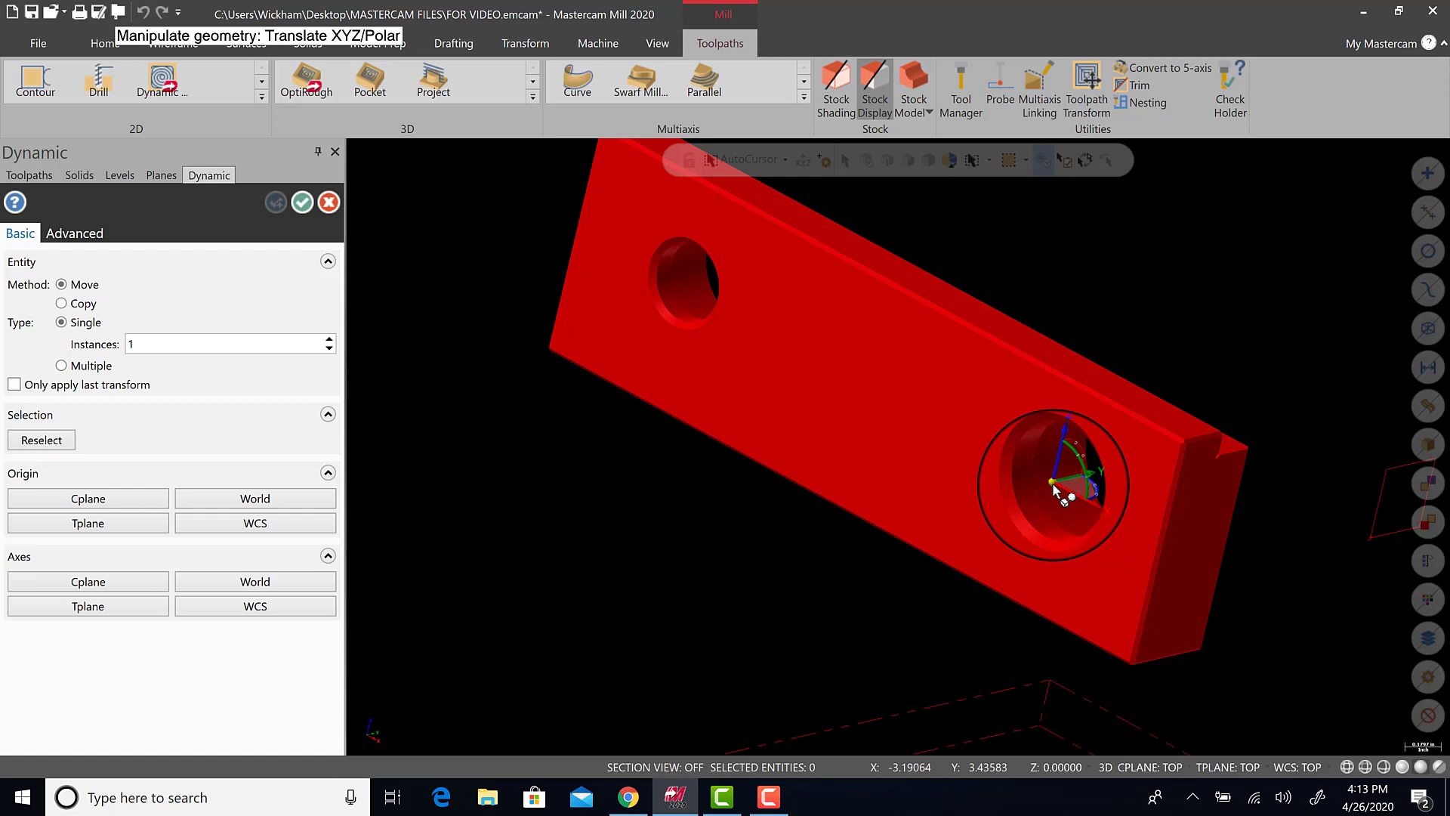
pyautogui.click(1053, 487)
pyautogui.scroll(-8, 807, 460)
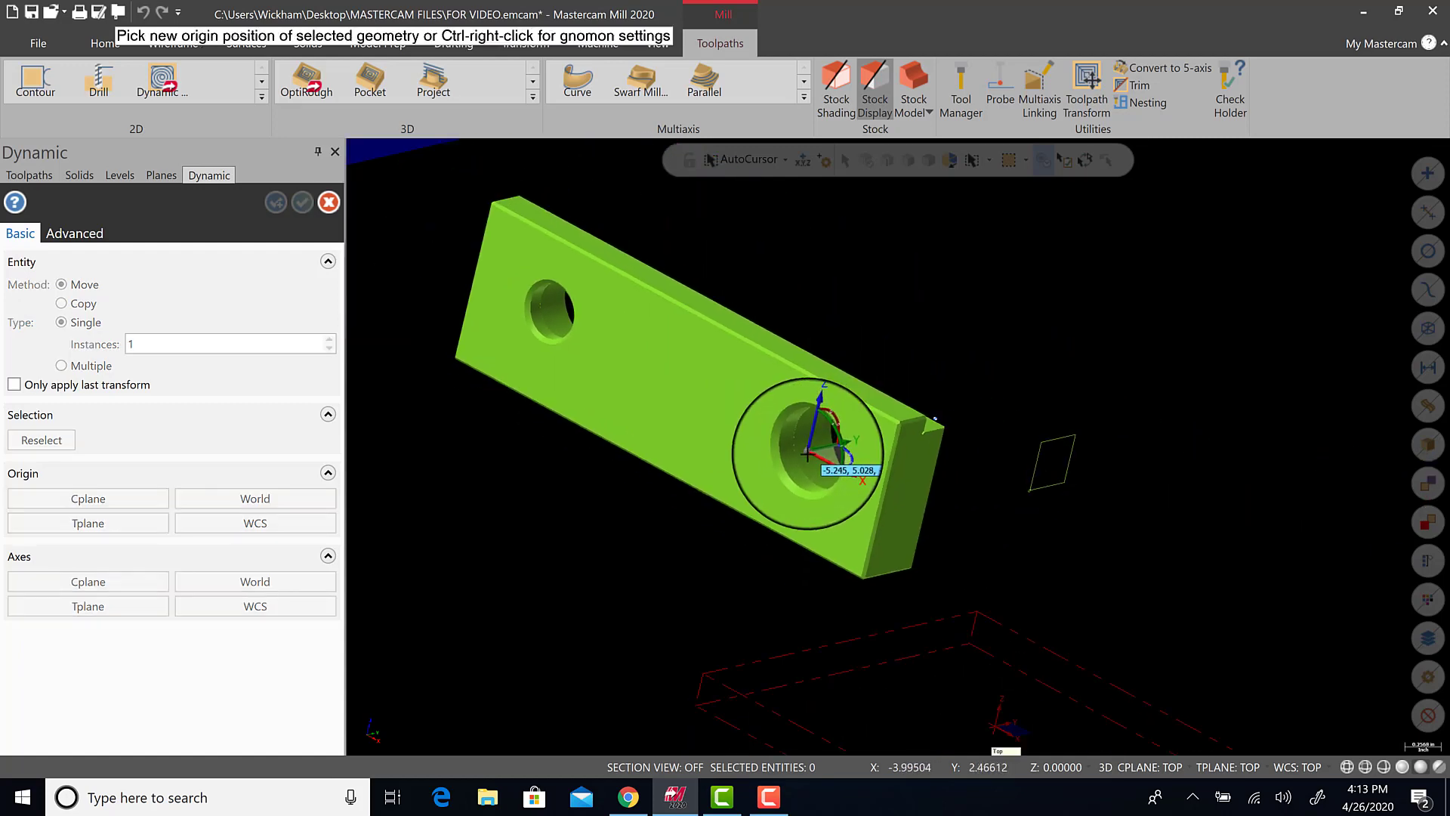
pyautogui.scroll(-6, 807, 459)
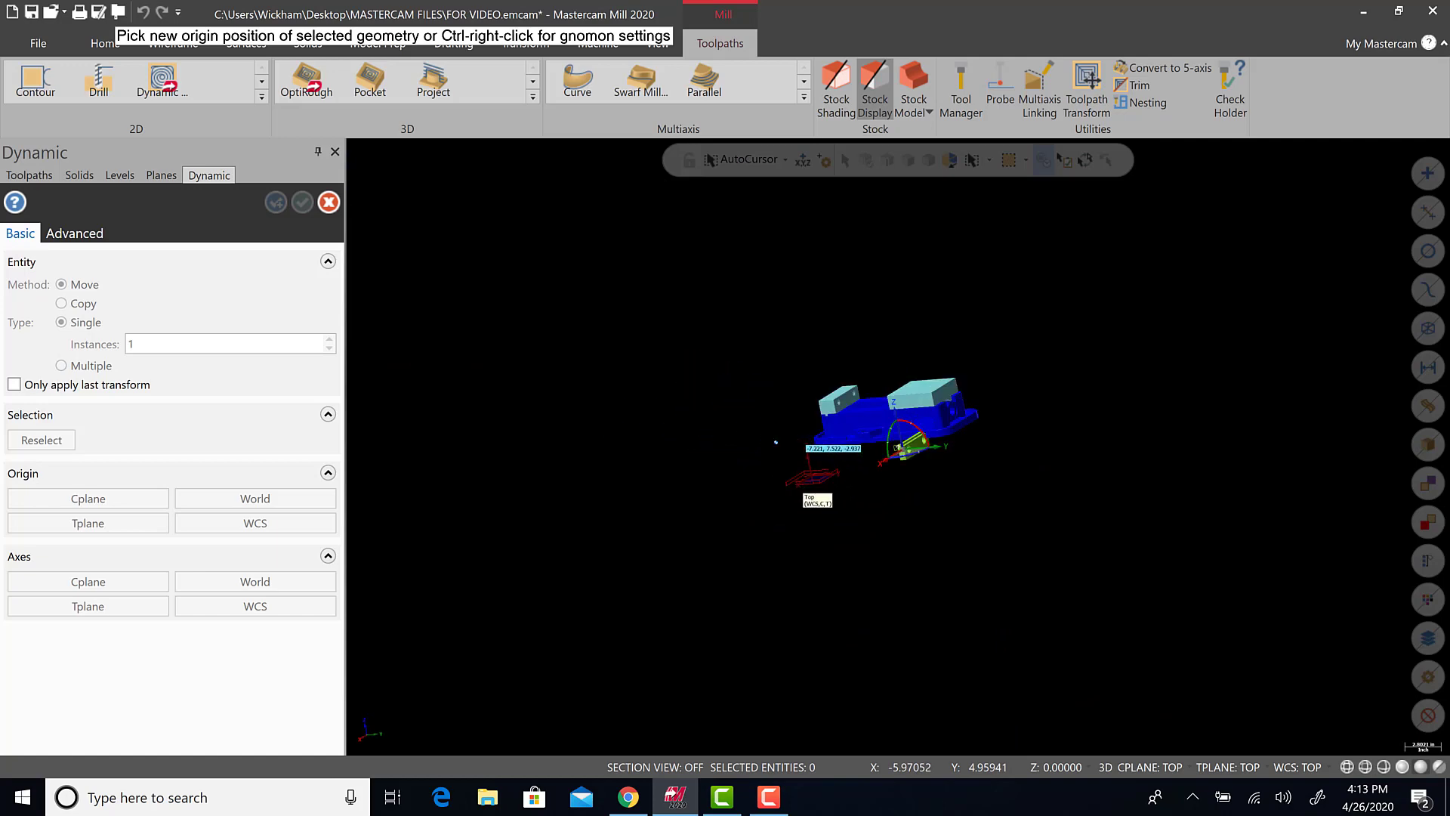
pyautogui.scroll(10, 791, 459)
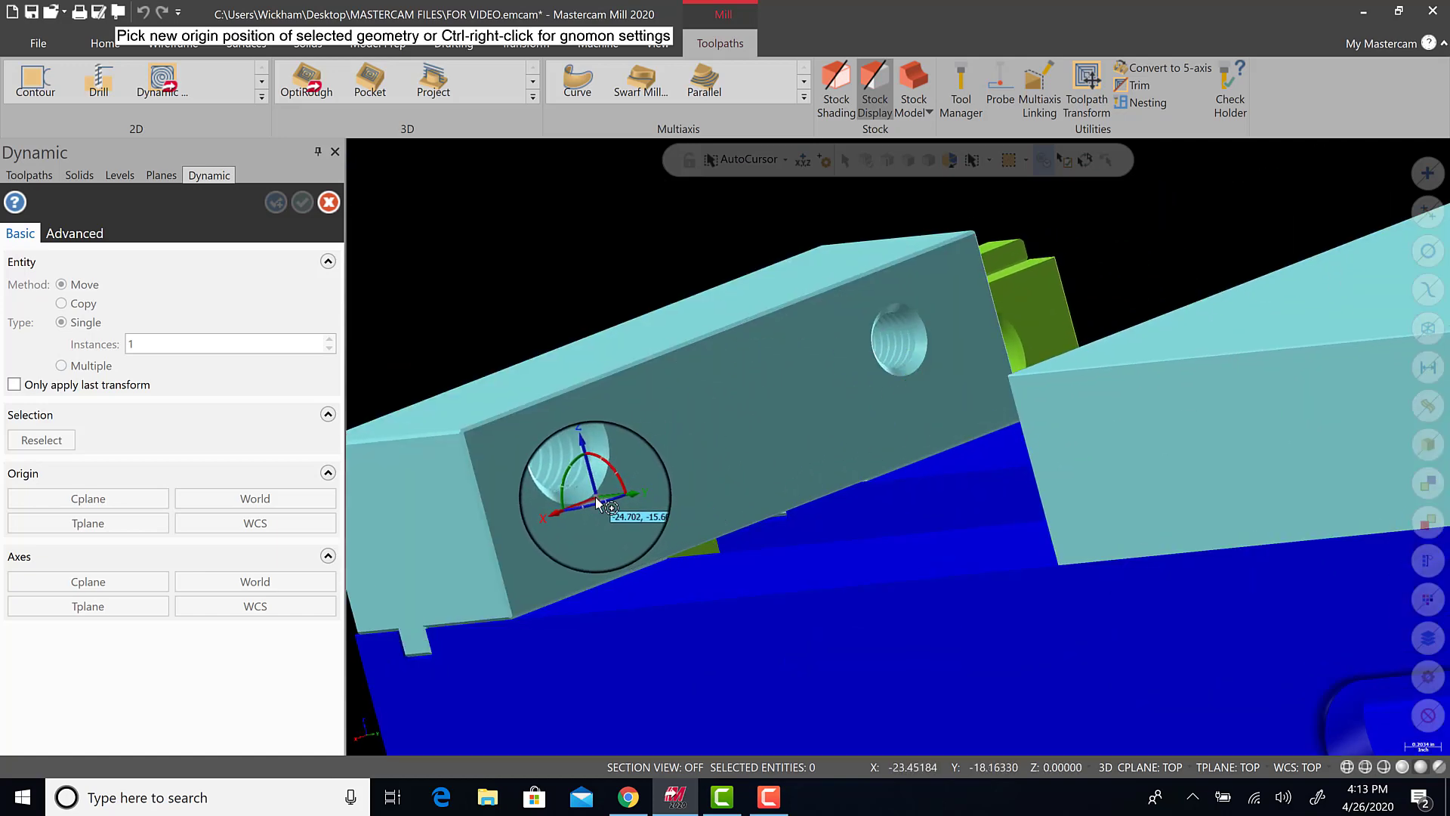
pyautogui.click(596, 498)
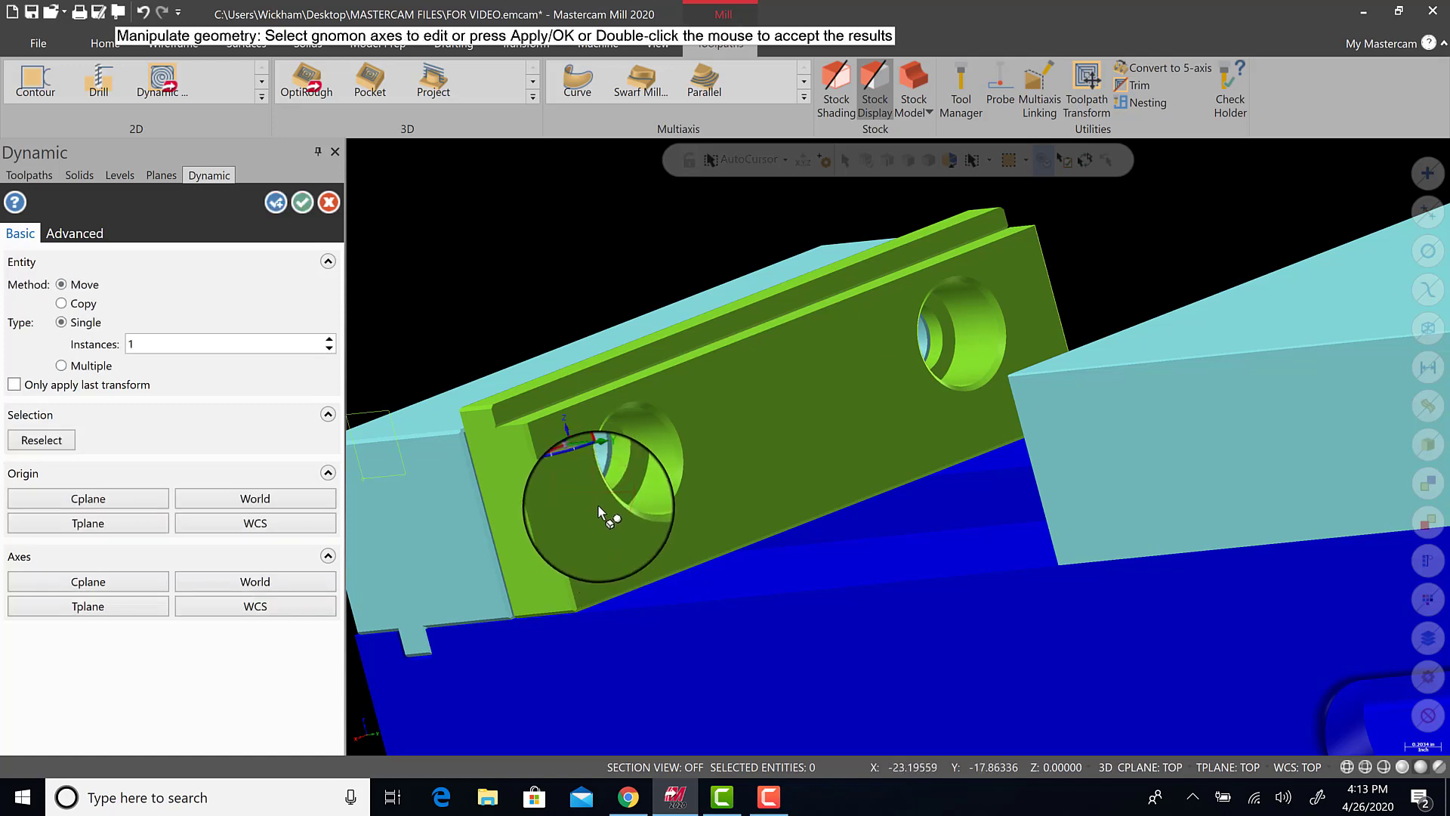
# - Accept the step jaw's move against the fixed jaw and finish the merge
pyautogui.moveTo(599, 506); pyautogui.dragTo(628, 537, button='middle')
pyautogui.click(302, 203)
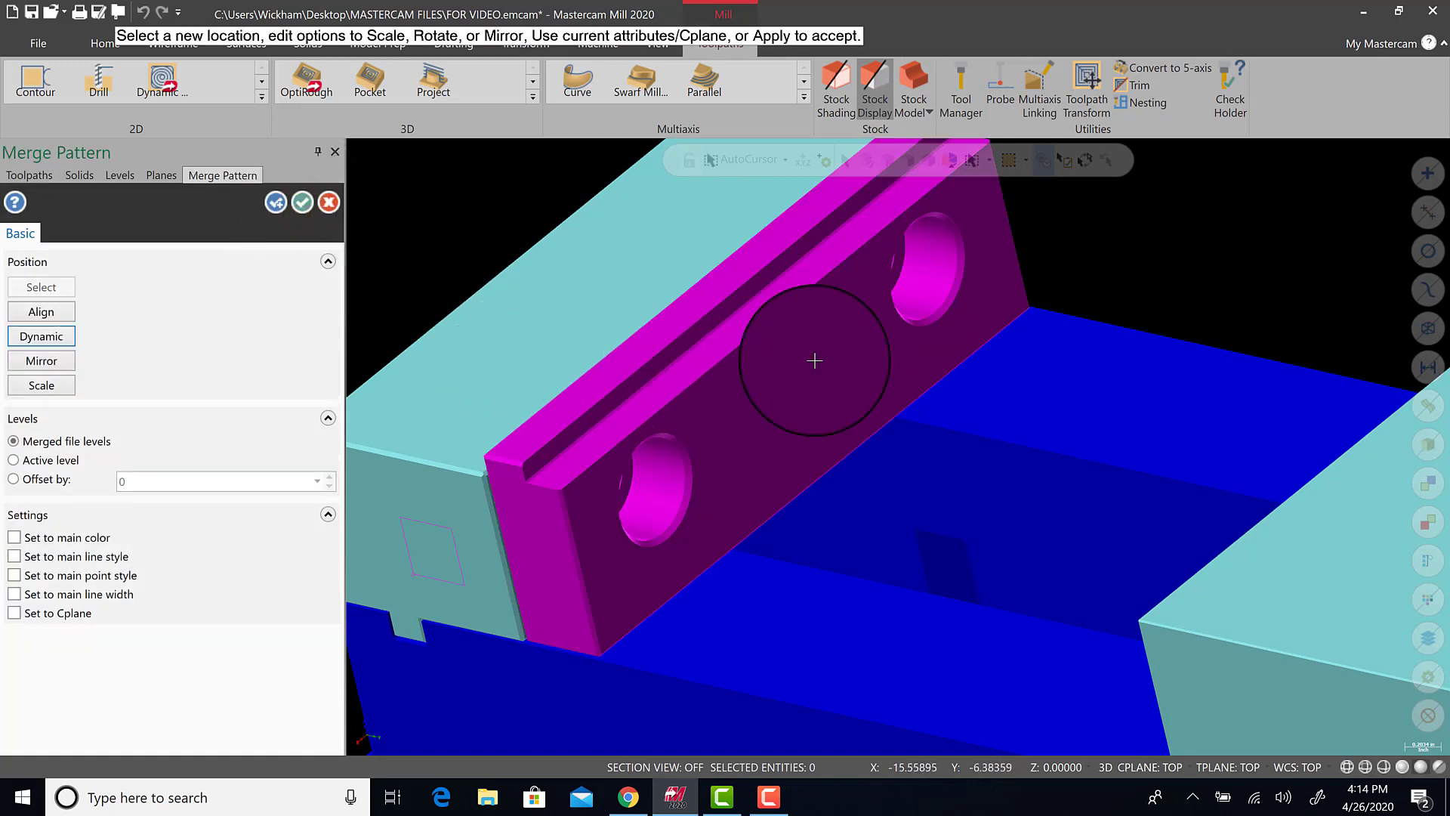
pyautogui.moveTo(893, 357); pyautogui.dragTo(823, 361, button='middle')
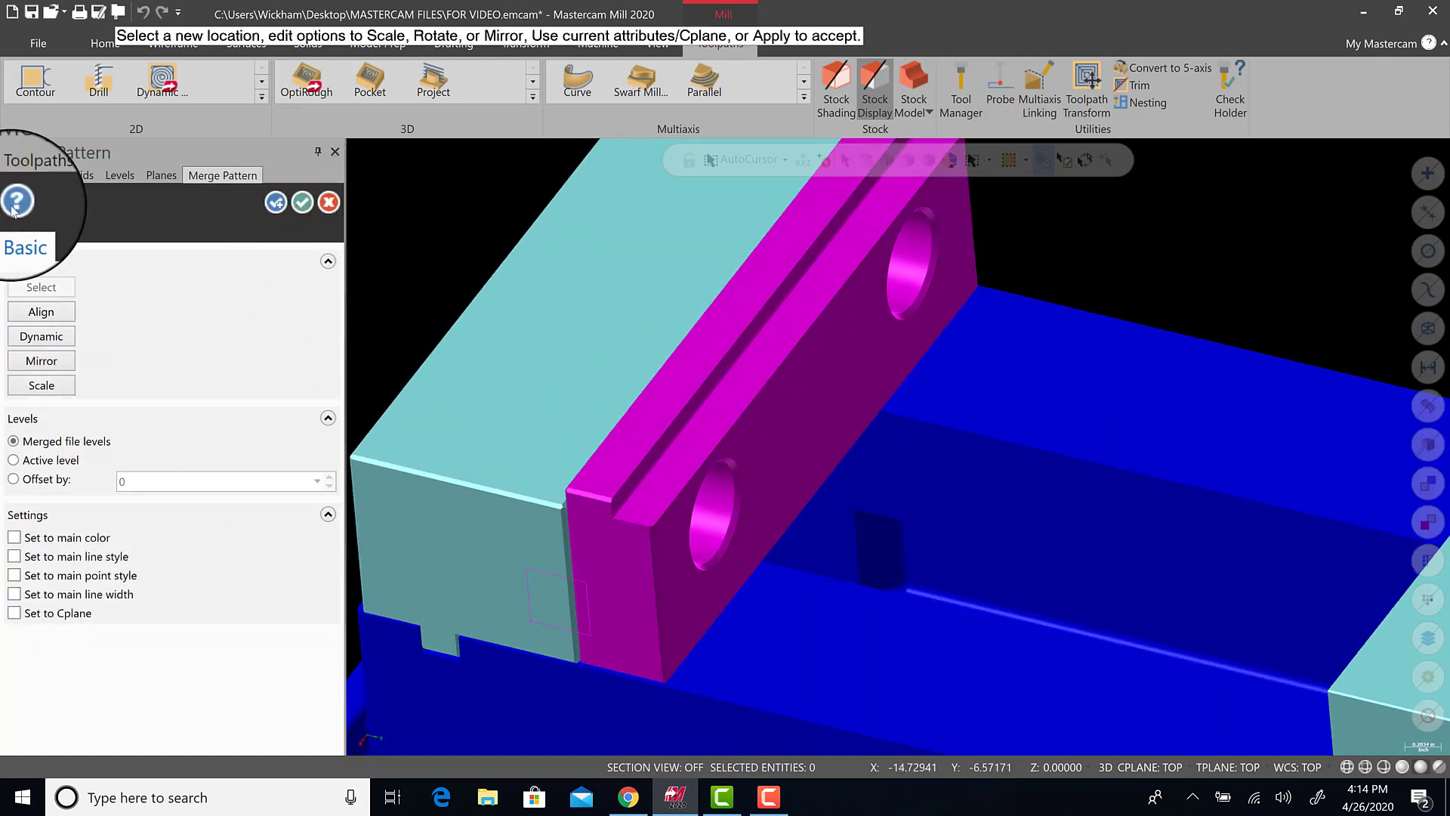
pyautogui.click(302, 202)
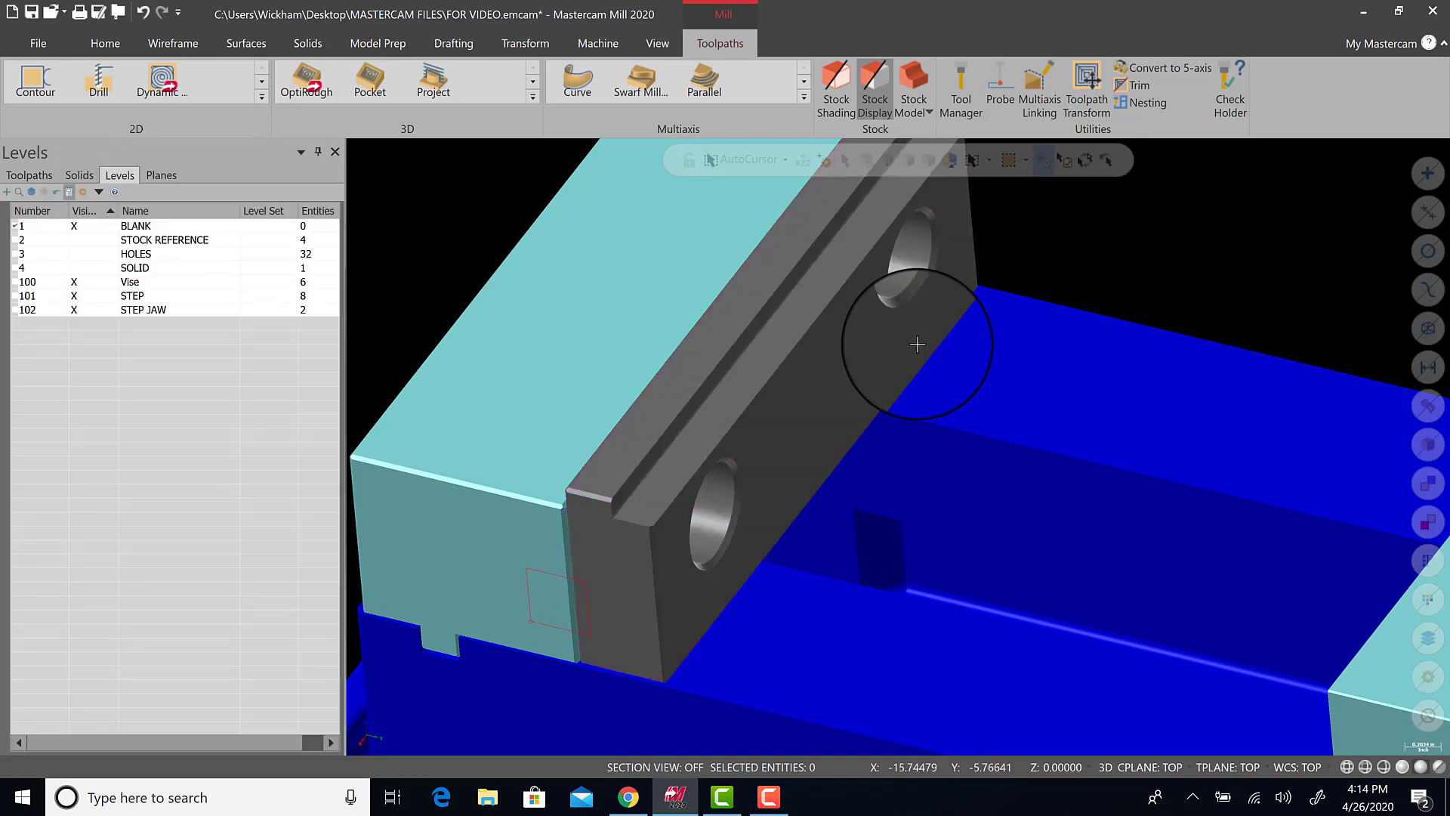
# - Toggle the visibility of levels 101 STEP and 102 STEP JAW to check what they contain, leaving both visible
pyautogui.scroll(-2, 918, 346)
pyautogui.moveTo(997, 372)
pyautogui.mouseDown(button='middle')
pyautogui.moveTo(942, 353)
pyautogui.moveTo(982, 352)
pyautogui.mouseUp(button='middle')
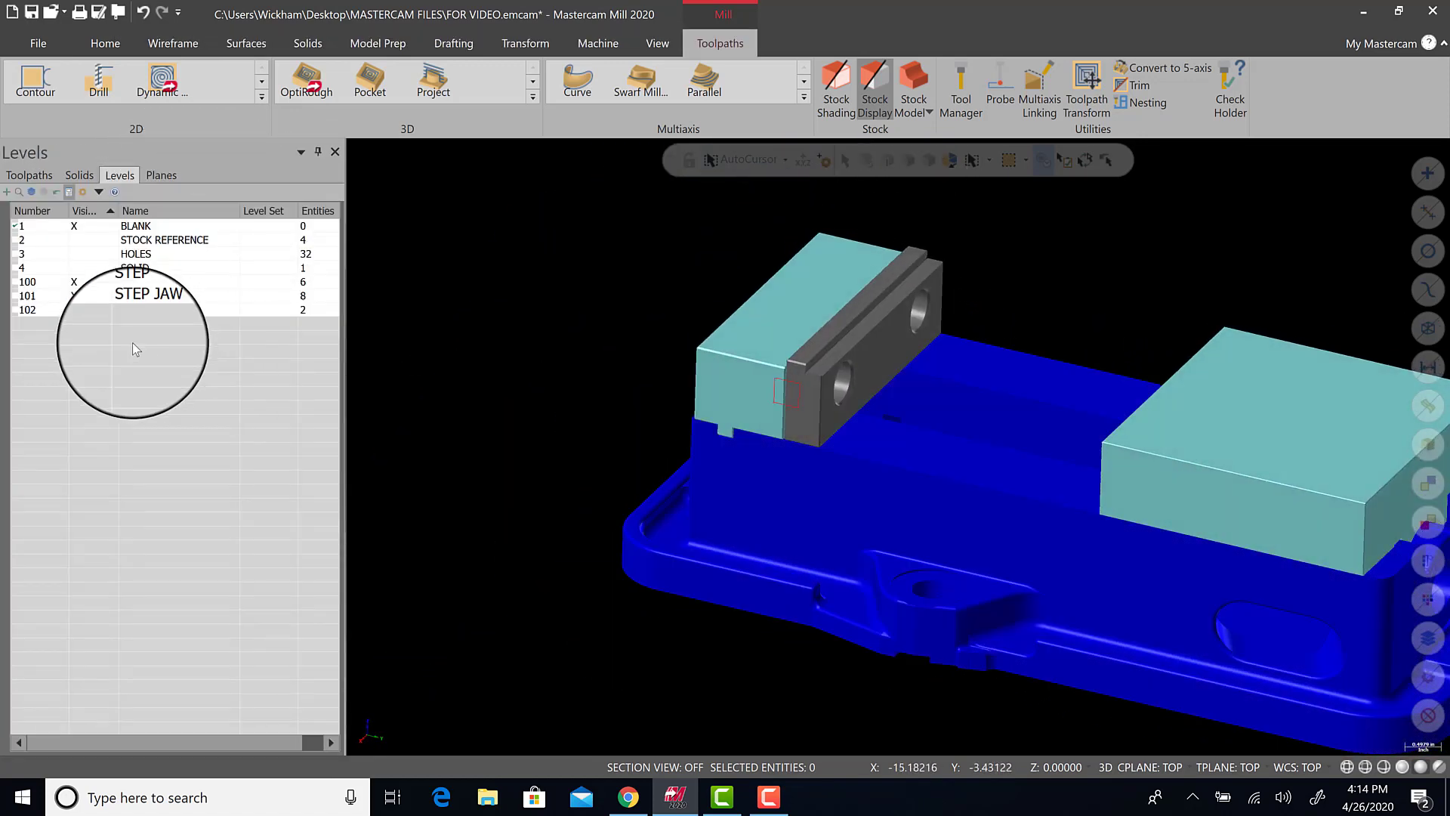
pyautogui.click(91, 298)
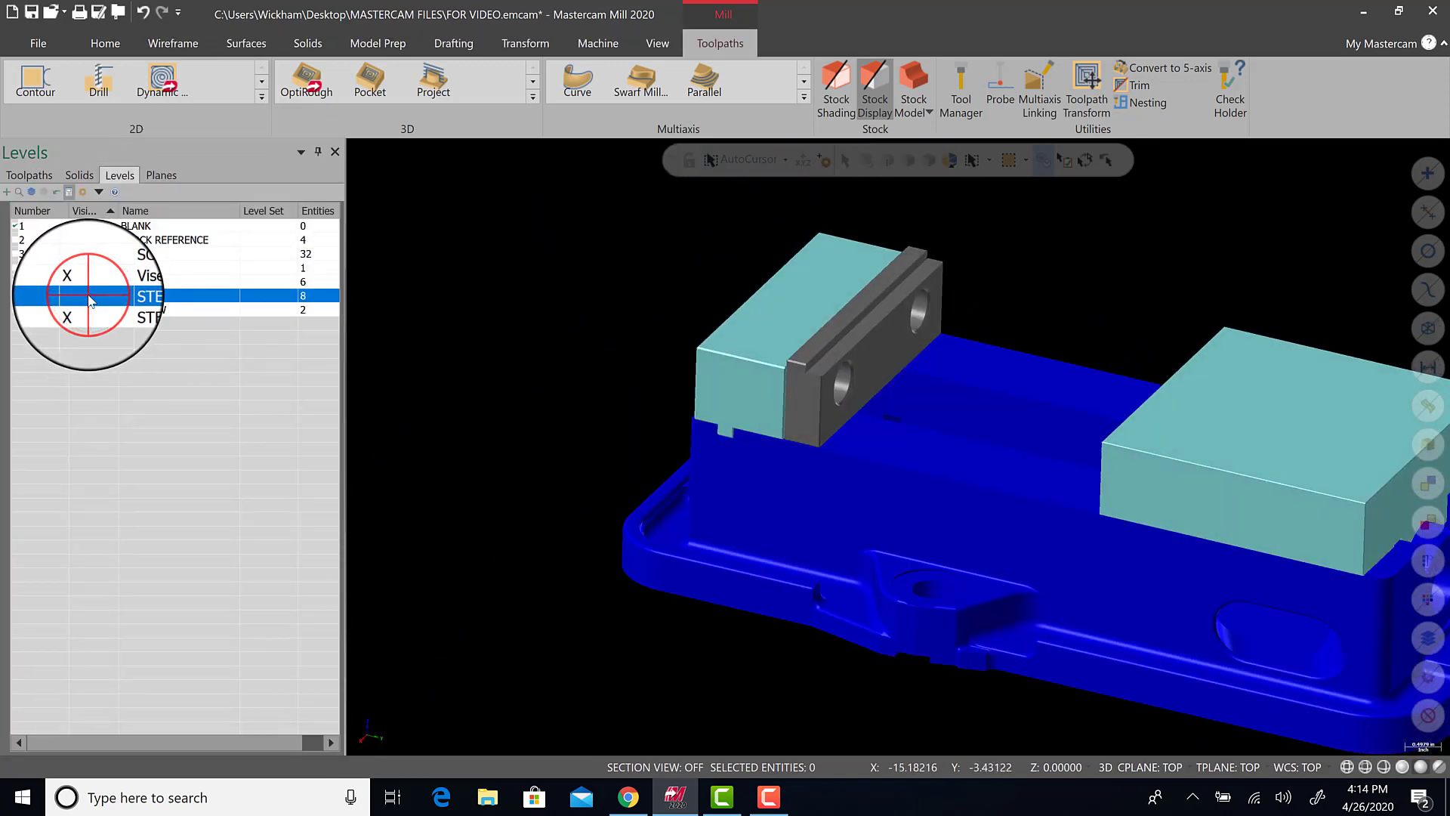
pyautogui.click(87, 314)
pyautogui.click(87, 314)
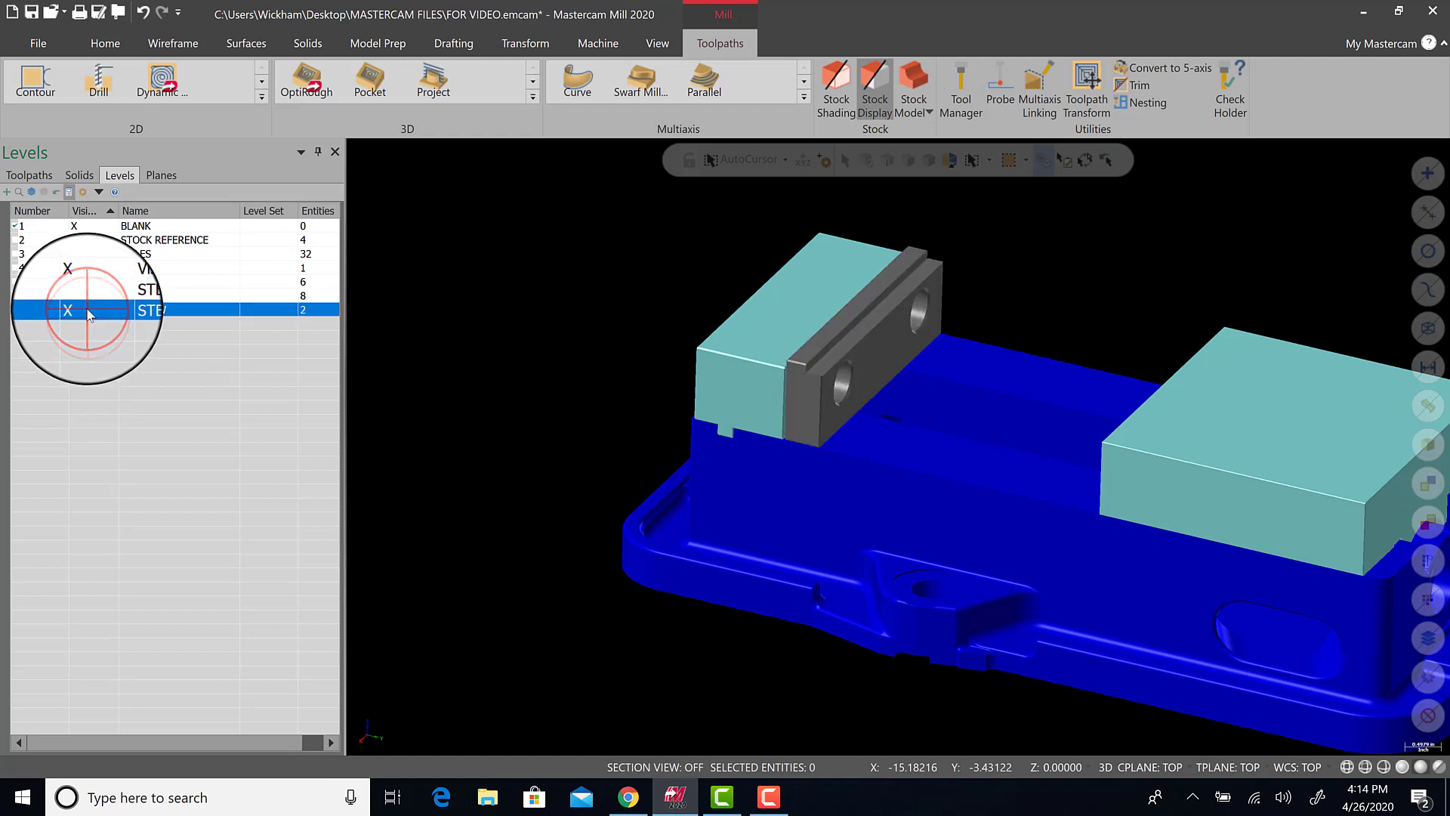
pyautogui.click(82, 296)
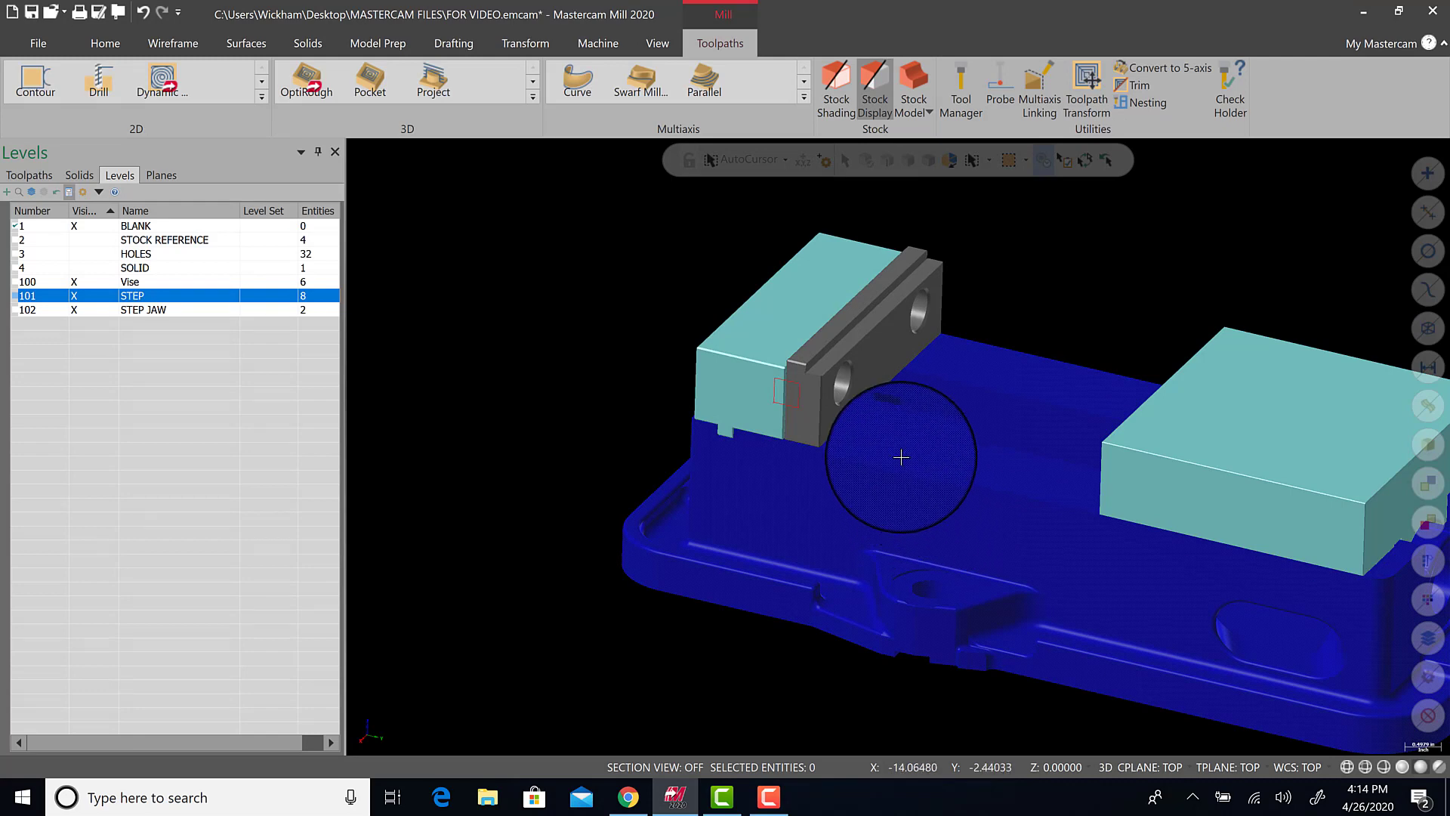
# - Start a Rotate transform and select the step jaw mounted on the fixed jaw together with its reference square
pyautogui.moveTo(901, 457)
pyautogui.mouseDown(button='middle')
pyautogui.moveTo(738, 417)
pyautogui.moveTo(770, 450)
pyautogui.moveTo(916, 475)
pyautogui.moveTo(922, 435)
pyautogui.moveTo(883, 410)
pyautogui.moveTo(903, 350)
pyautogui.moveTo(690, 340)
pyautogui.moveTo(933, 343)
pyautogui.moveTo(868, 314)
pyautogui.moveTo(826, 382)
pyautogui.moveTo(793, 349)
pyautogui.moveTo(849, 363)
pyautogui.moveTo(868, 350)
pyautogui.moveTo(793, 373)
pyautogui.mouseUp(button='middle')
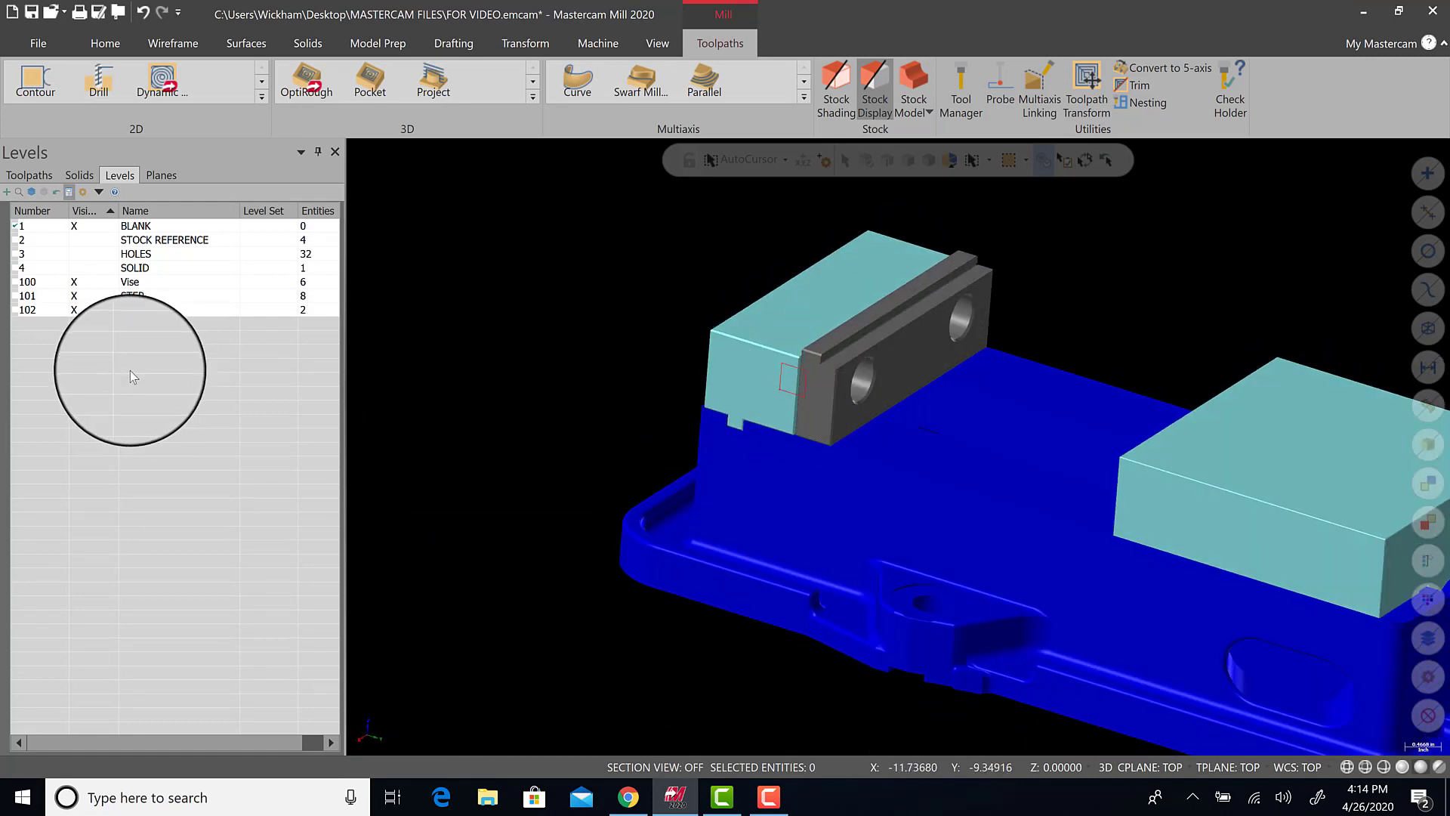
pyautogui.scroll(-3, 726, 382)
pyautogui.scroll(-2, 878, 408)
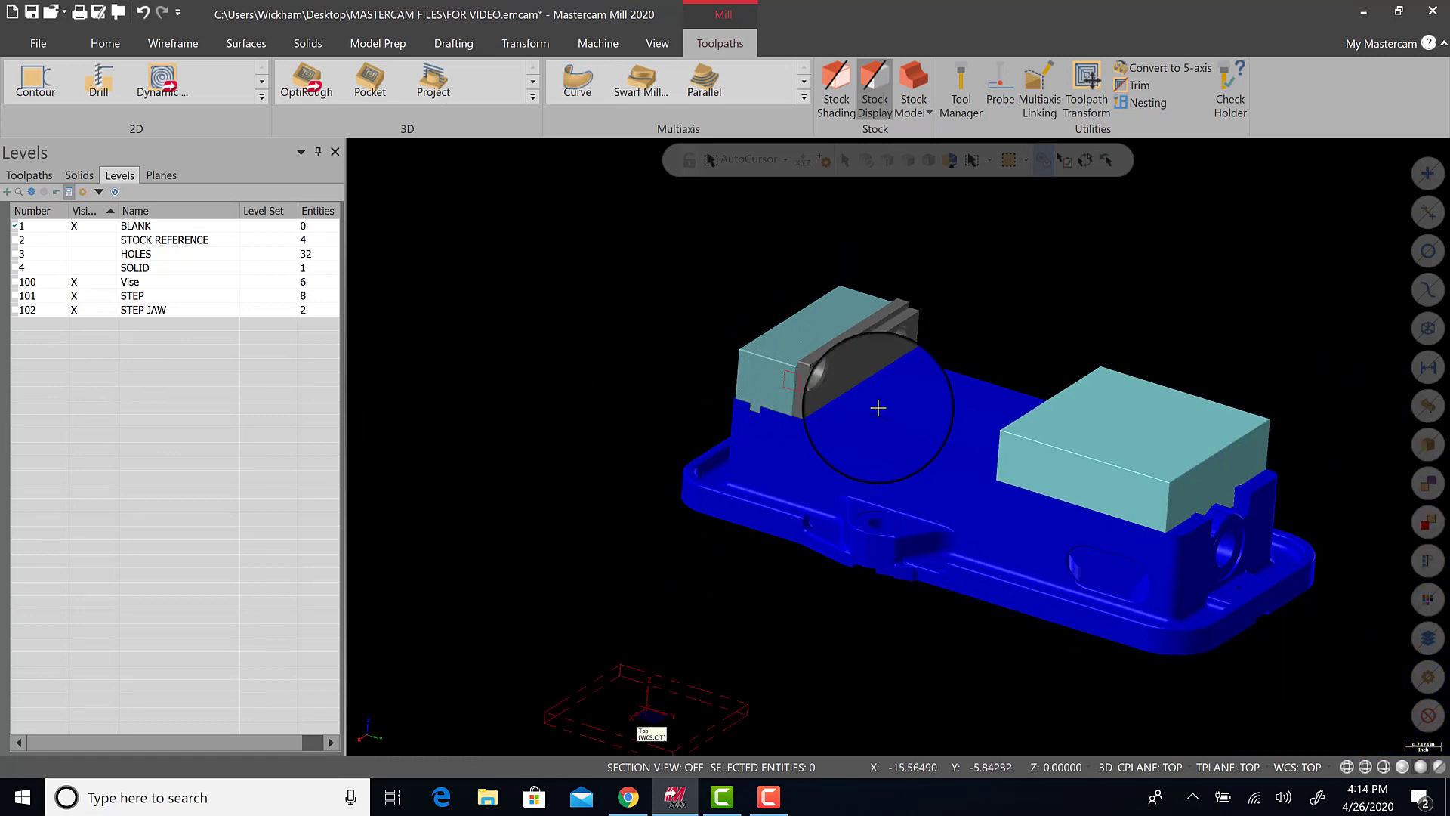
pyautogui.moveTo(878, 408); pyautogui.dragTo(1084, 392, button='middle')
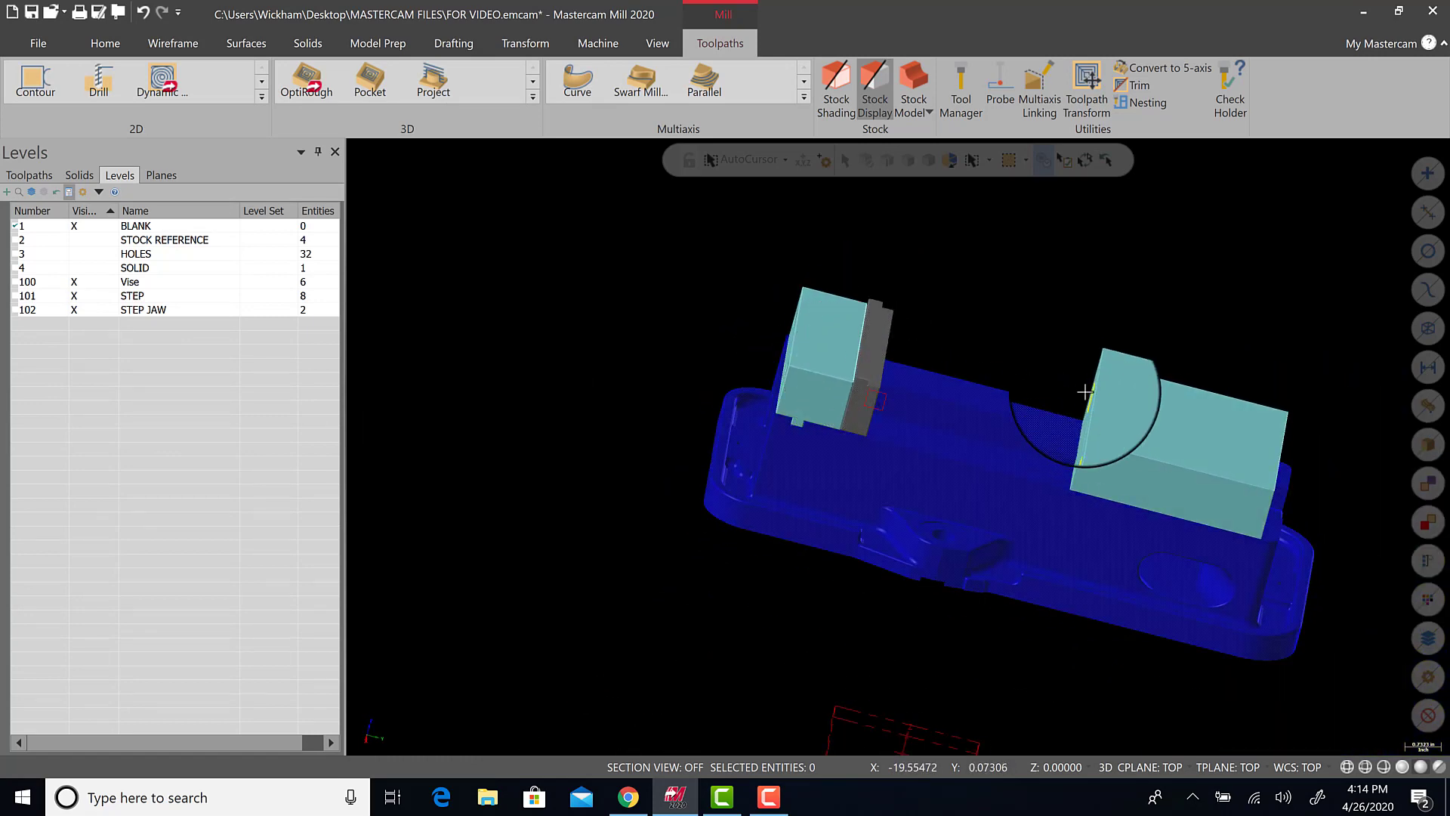
pyautogui.scroll(2, 1166, 430)
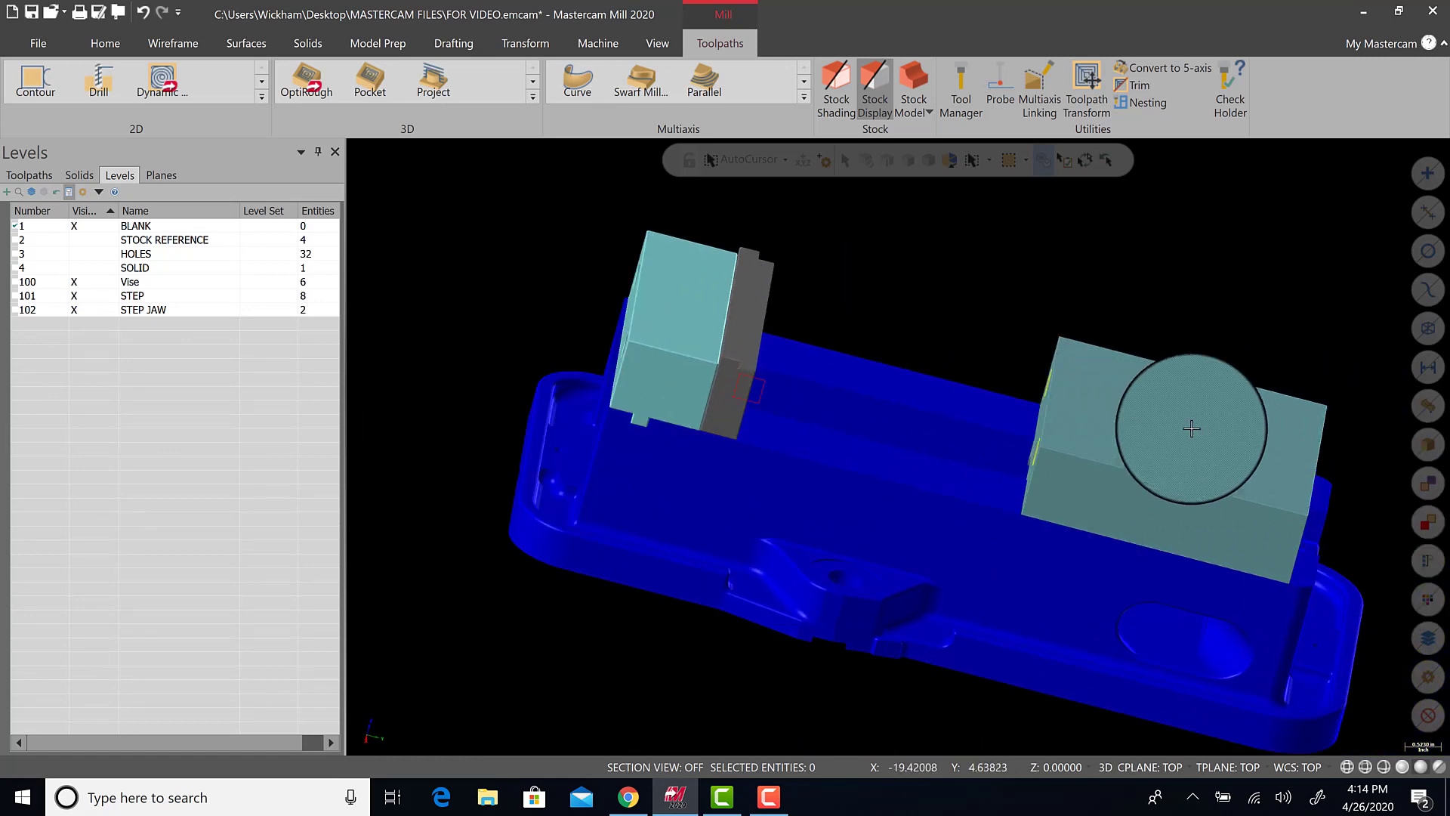
pyautogui.click(541, 39)
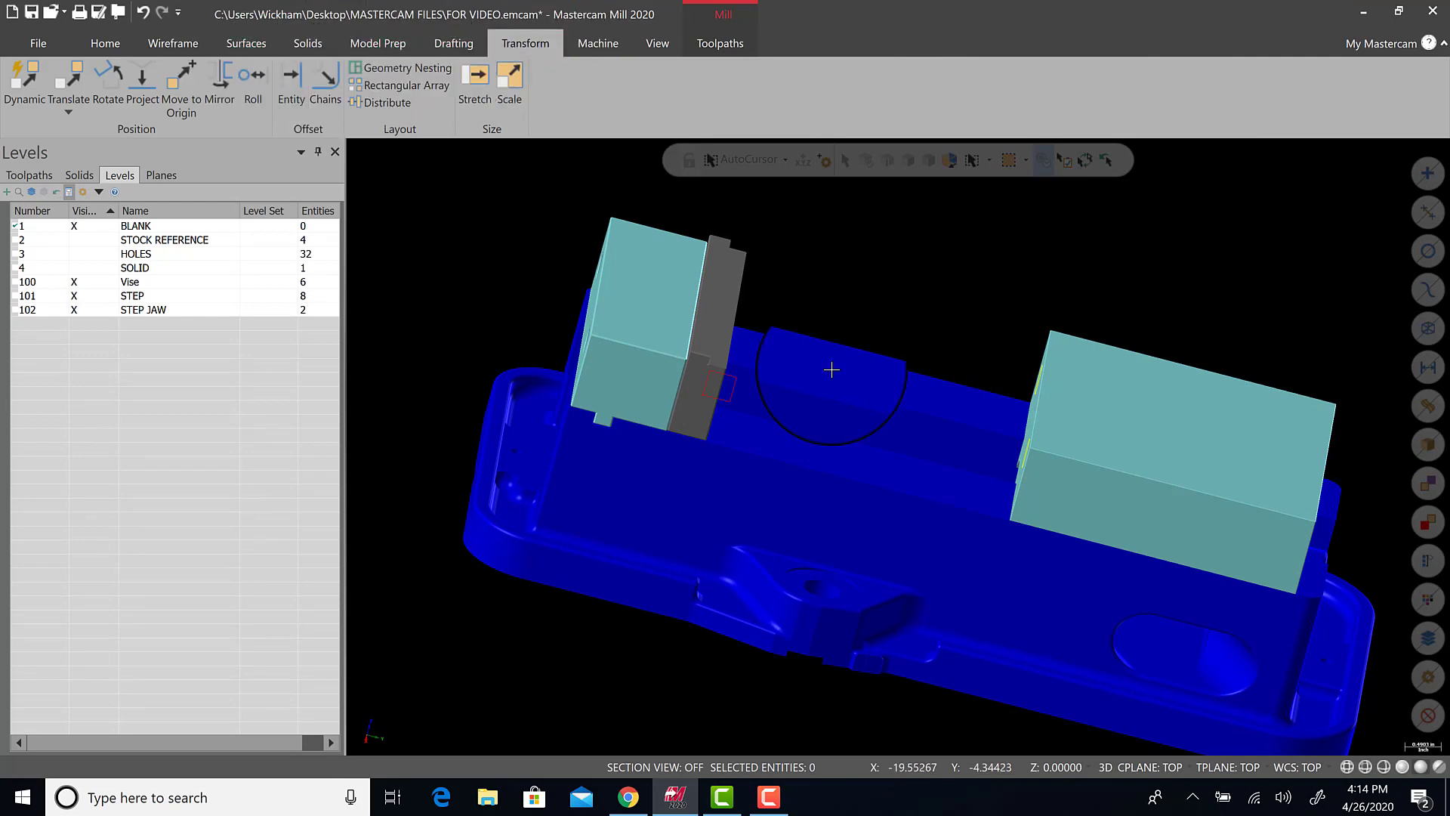
pyautogui.scroll(-2, 1088, 389)
pyautogui.scroll(2, 1151, 295)
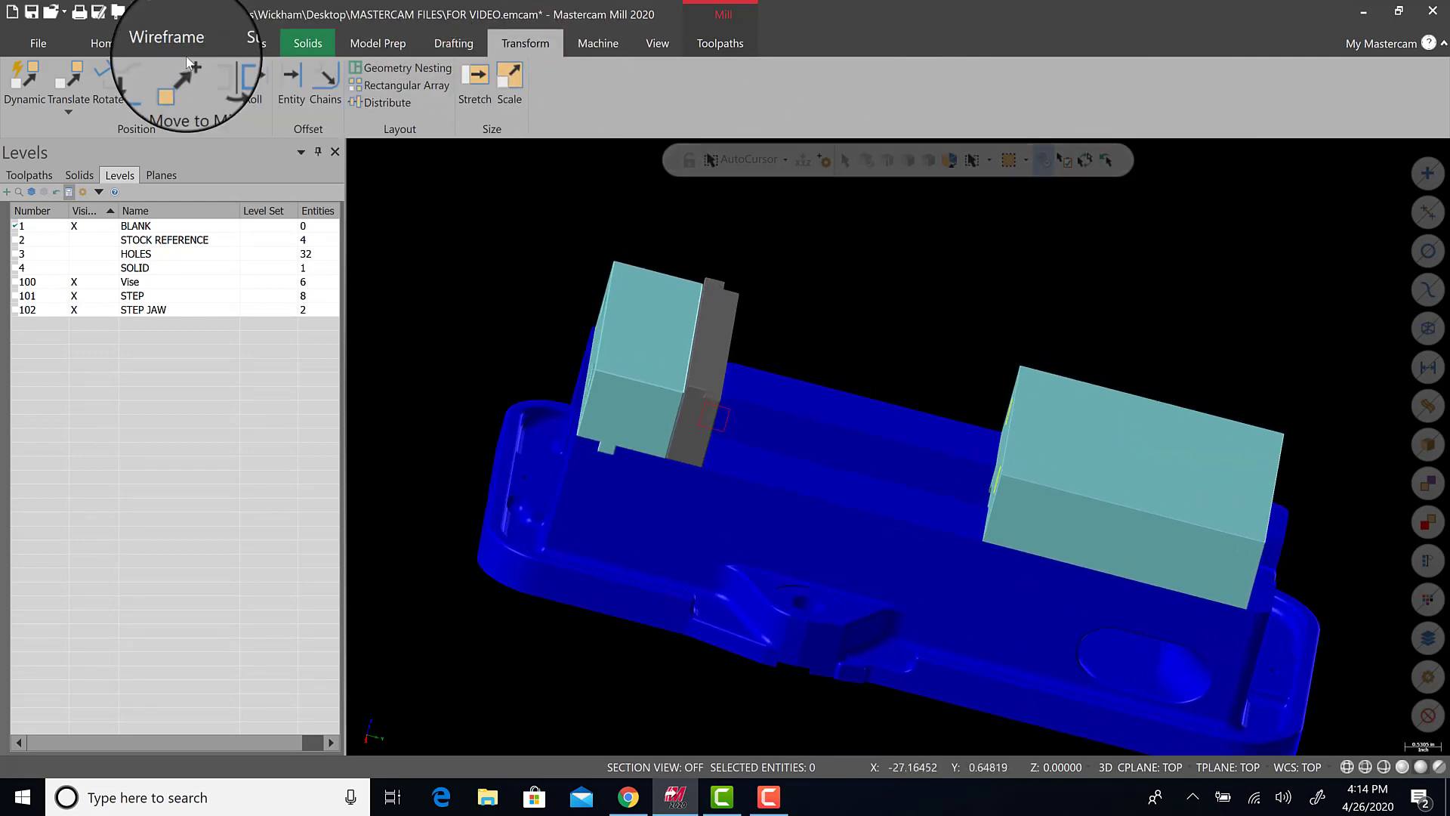
pyautogui.click(116, 85)
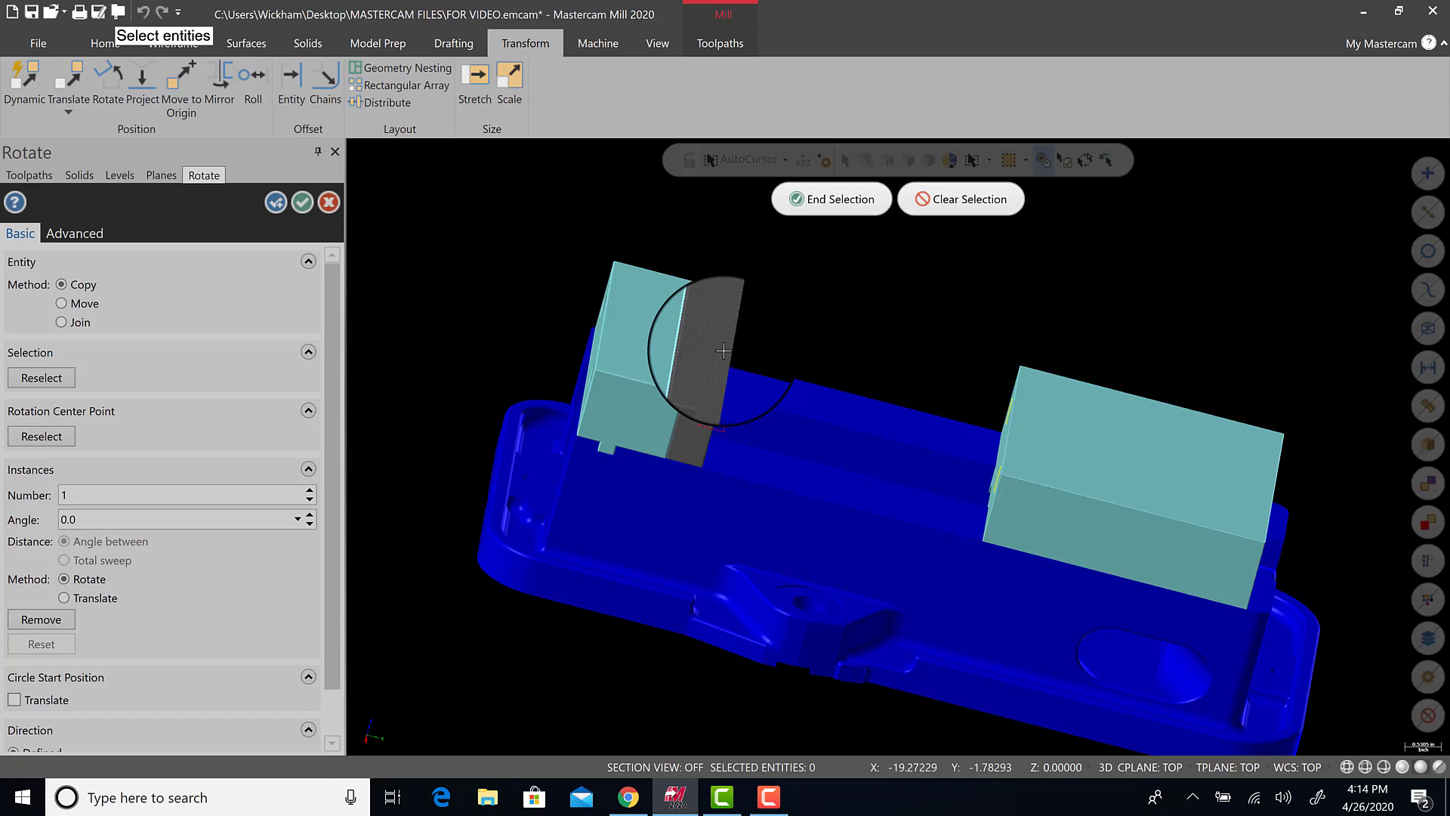
pyautogui.moveTo(730, 334); pyautogui.dragTo(745, 278, button='middle')
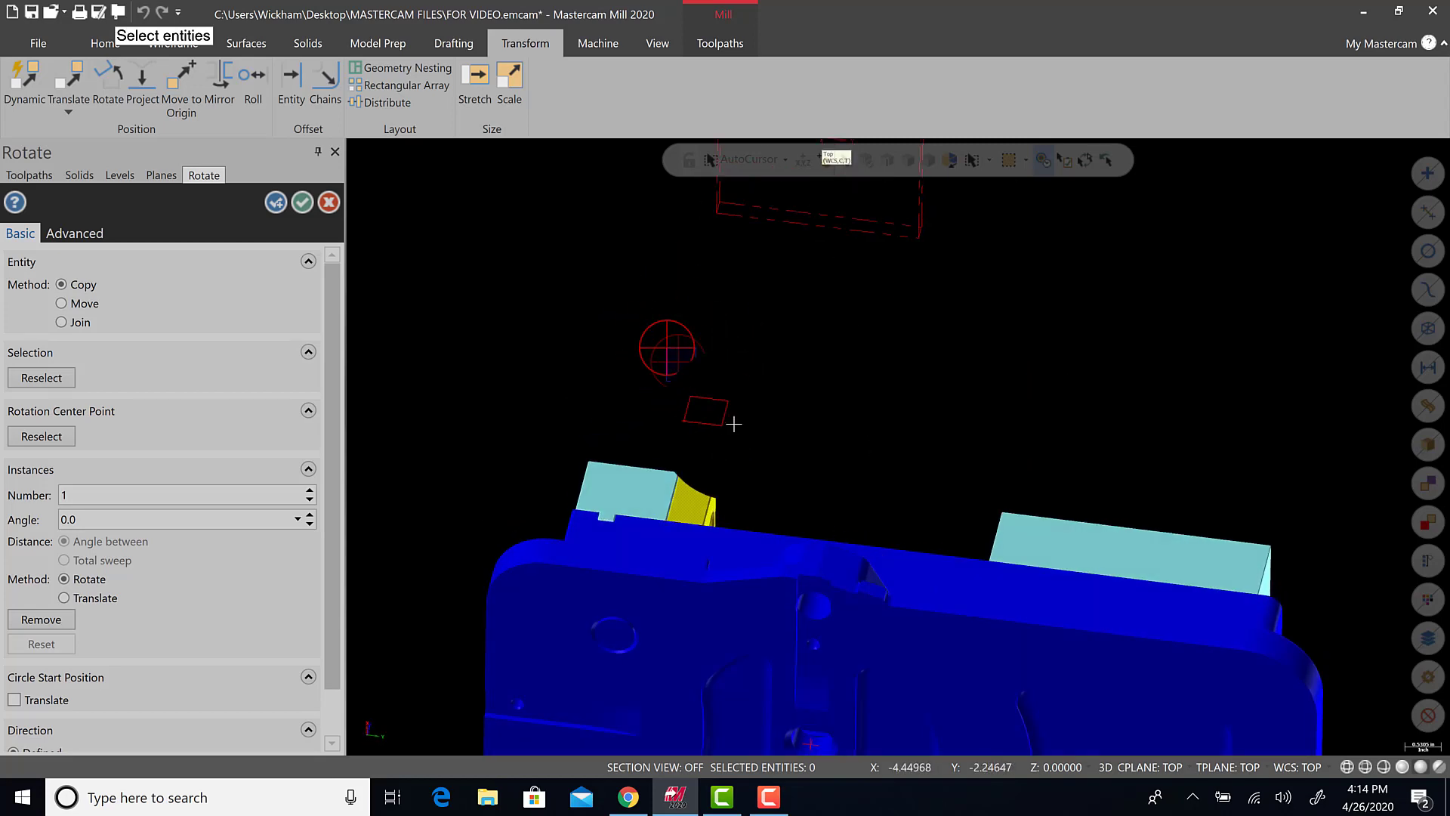
pyautogui.click(747, 442)
pyautogui.press('Return')
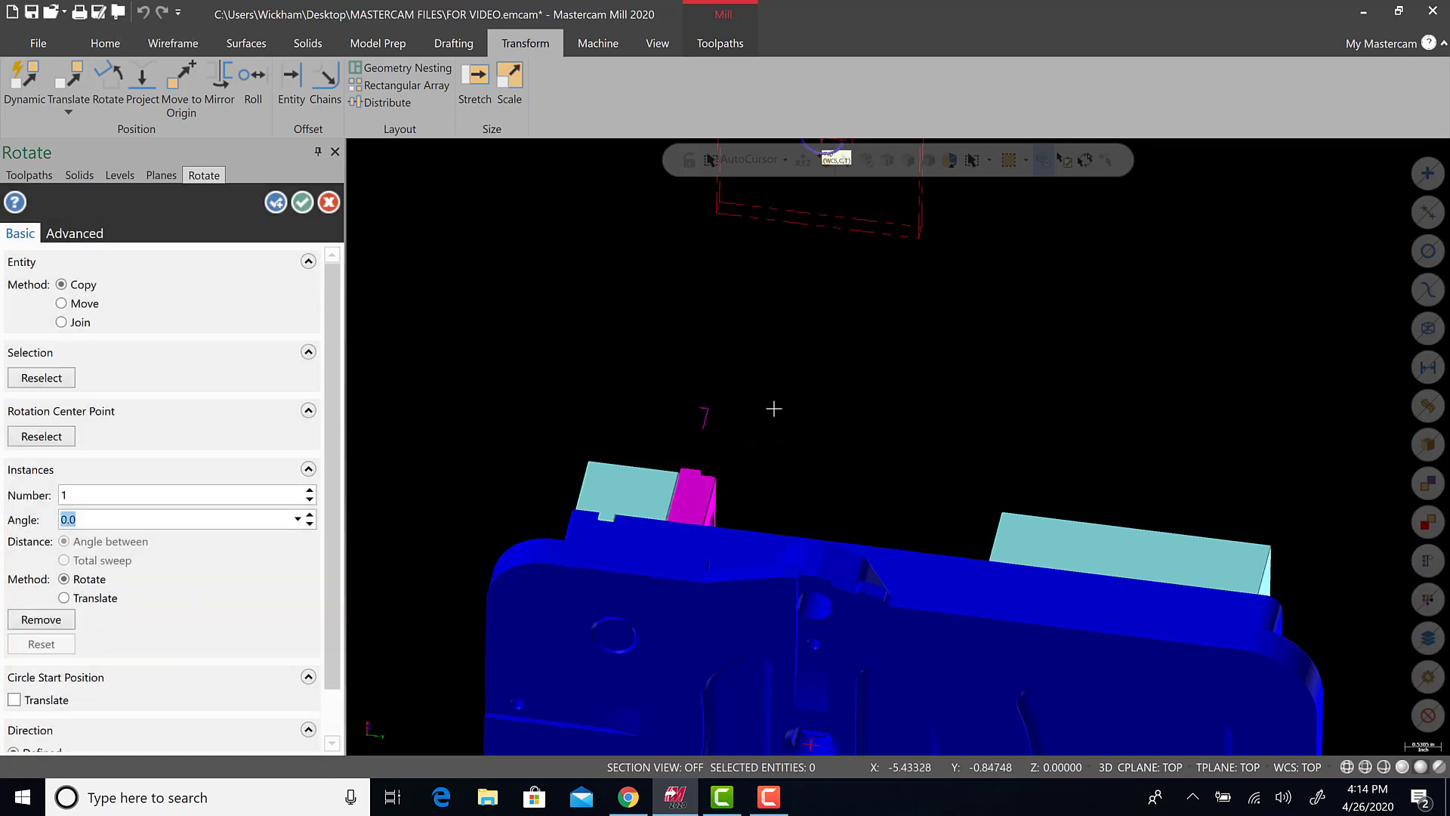
# - Set the rotation angle to 180 degrees for one copy of the step jaw
pyautogui.moveTo(724, 420); pyautogui.dragTo(698, 505, button='middle')
pyautogui.scroll(-8, 819, 378)
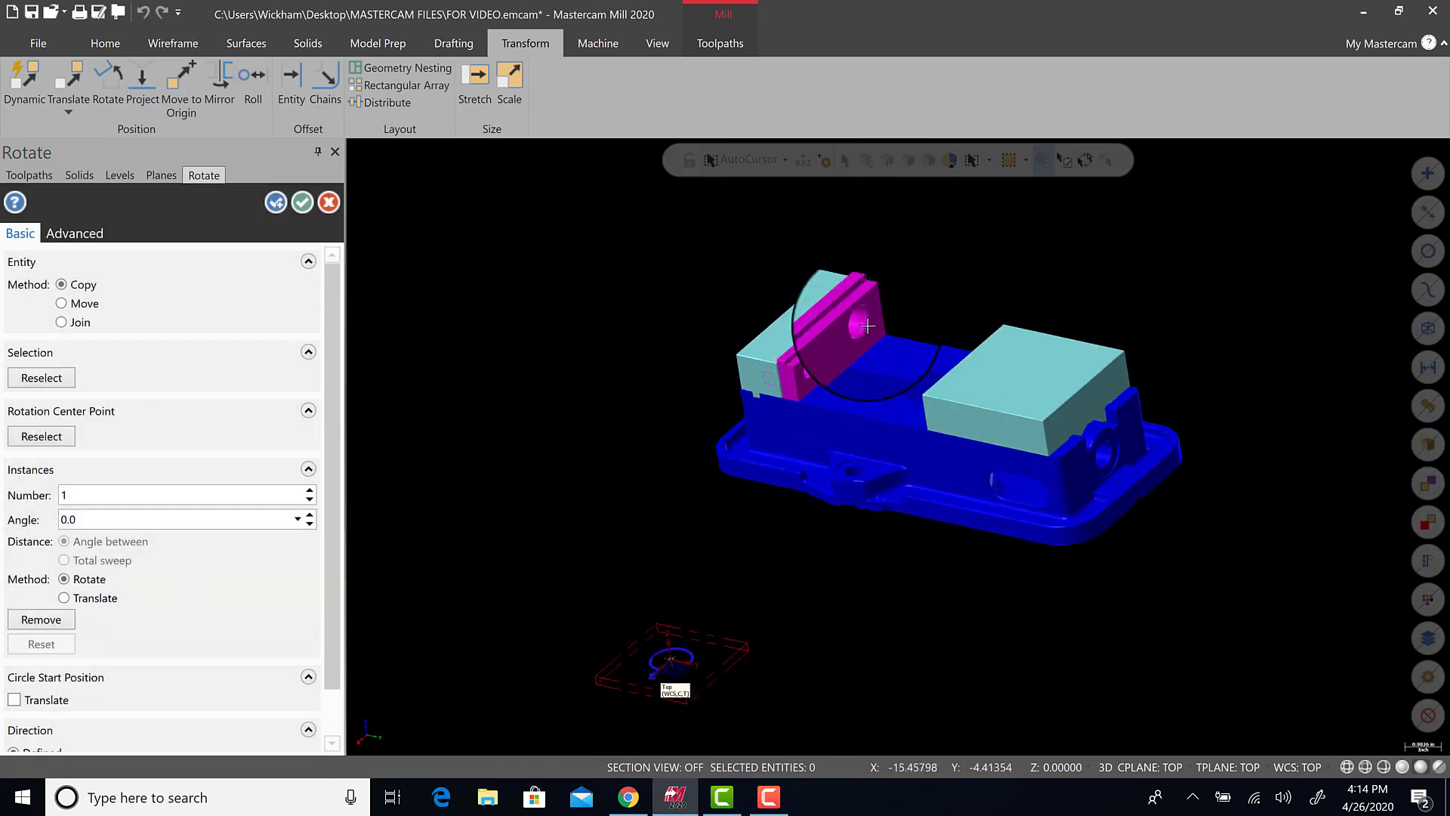
pyautogui.scroll(8, 884, 324)
pyautogui.scroll(-8, 884, 324)
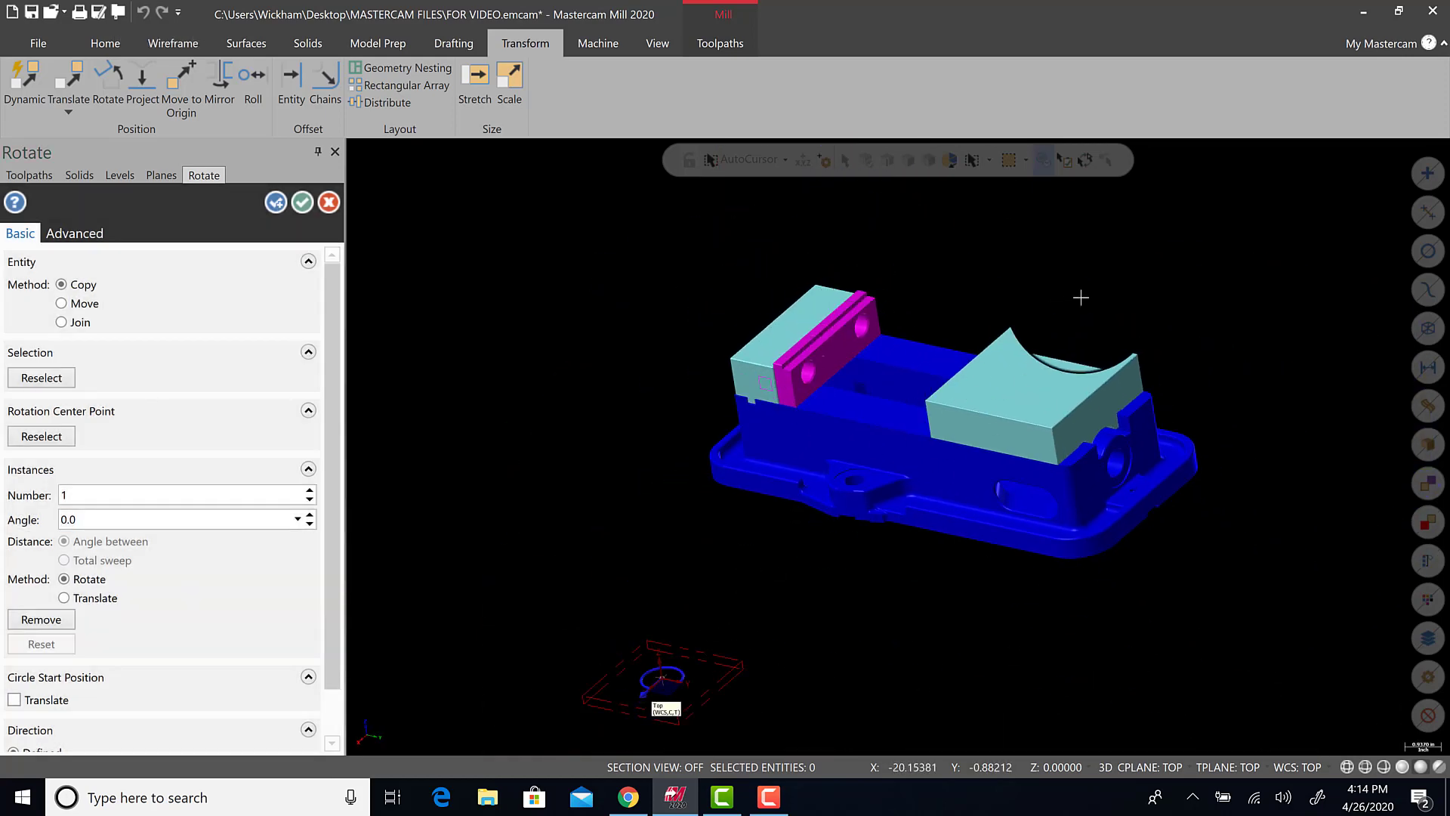
pyautogui.scroll(4, 1020, 279)
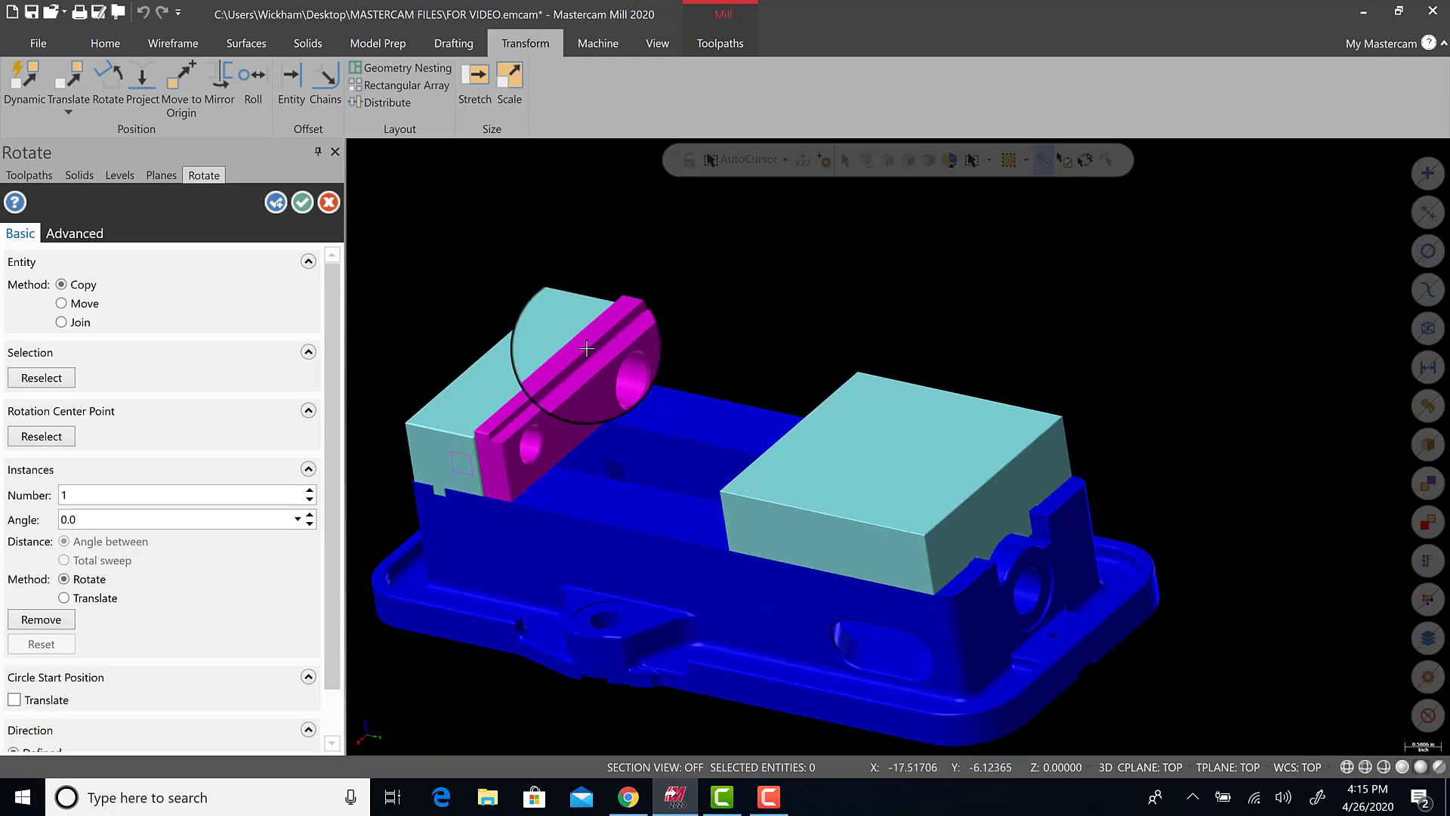
pyautogui.scroll(-3, 566, 344)
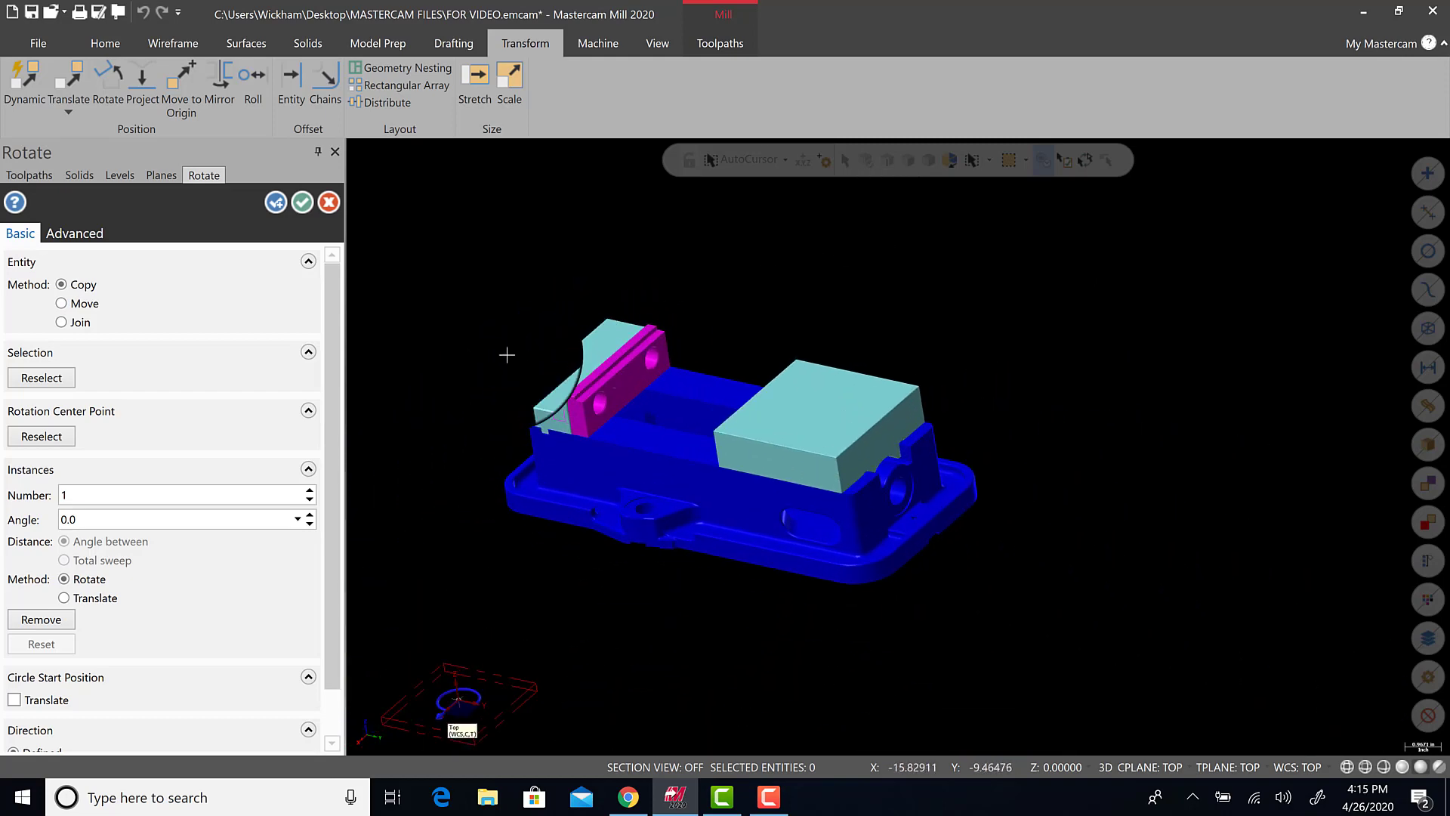
pyautogui.moveTo(507, 354); pyautogui.dragTo(586, 357, button='middle')
pyautogui.click(88, 521)
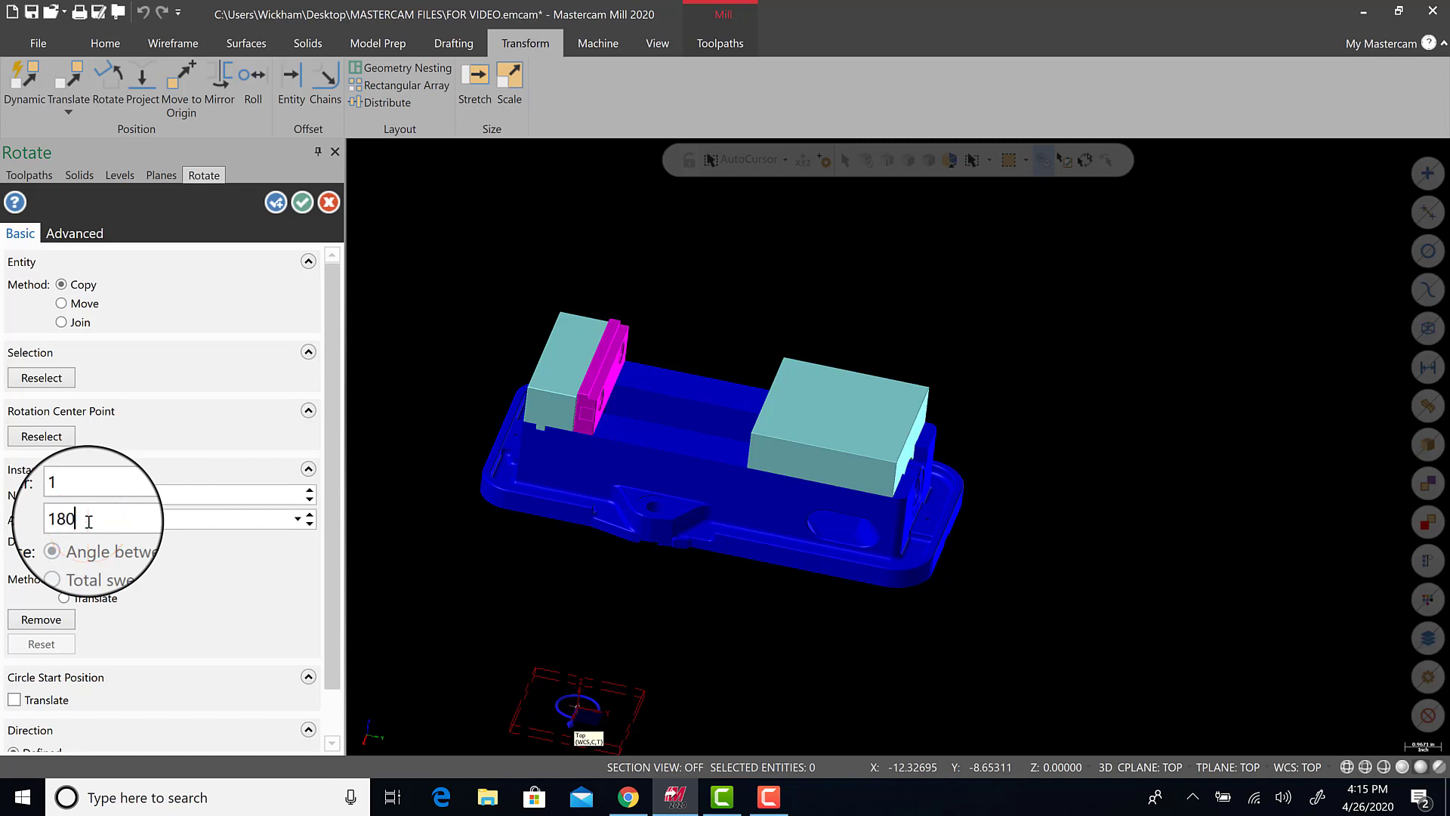
pyautogui.write('0')
pyautogui.press('Return')
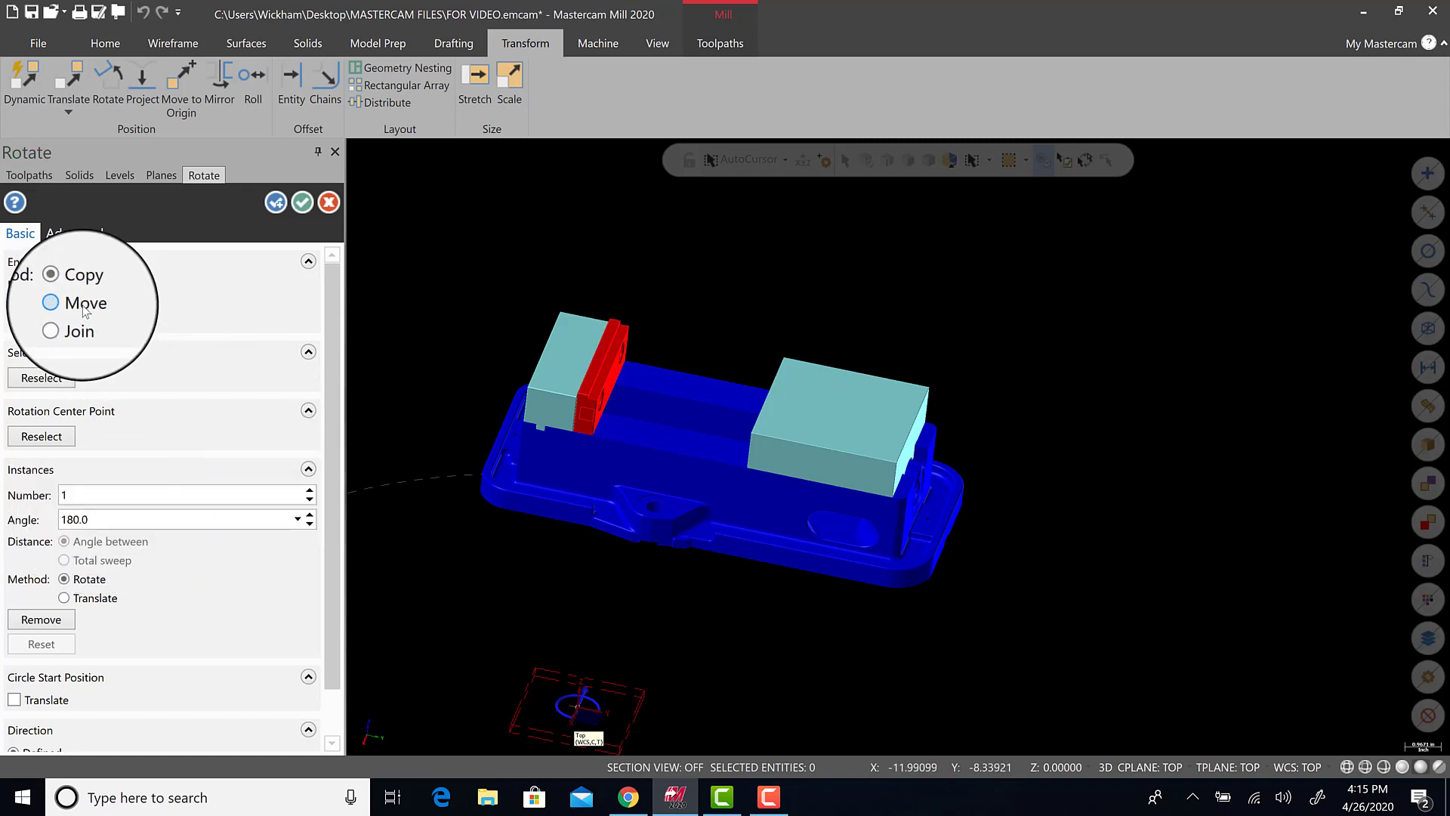
# - Check the position of the step jaw's rotated copy and accept the Rotate transform
pyautogui.scroll(-3, 793, 657)
pyautogui.scroll(4, 733, 714)
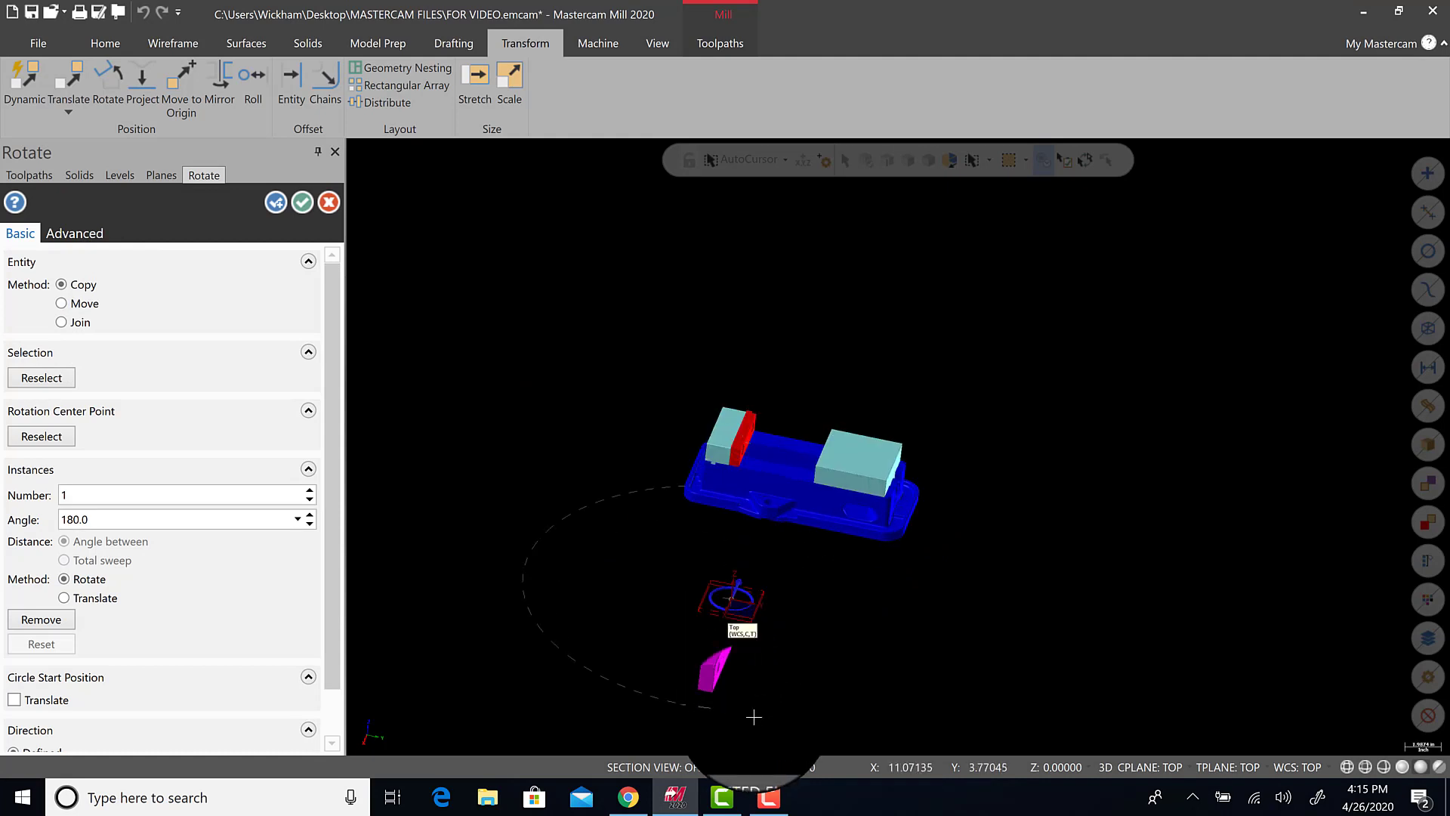
pyautogui.scroll(3, 711, 712)
pyautogui.scroll(-3, 702, 531)
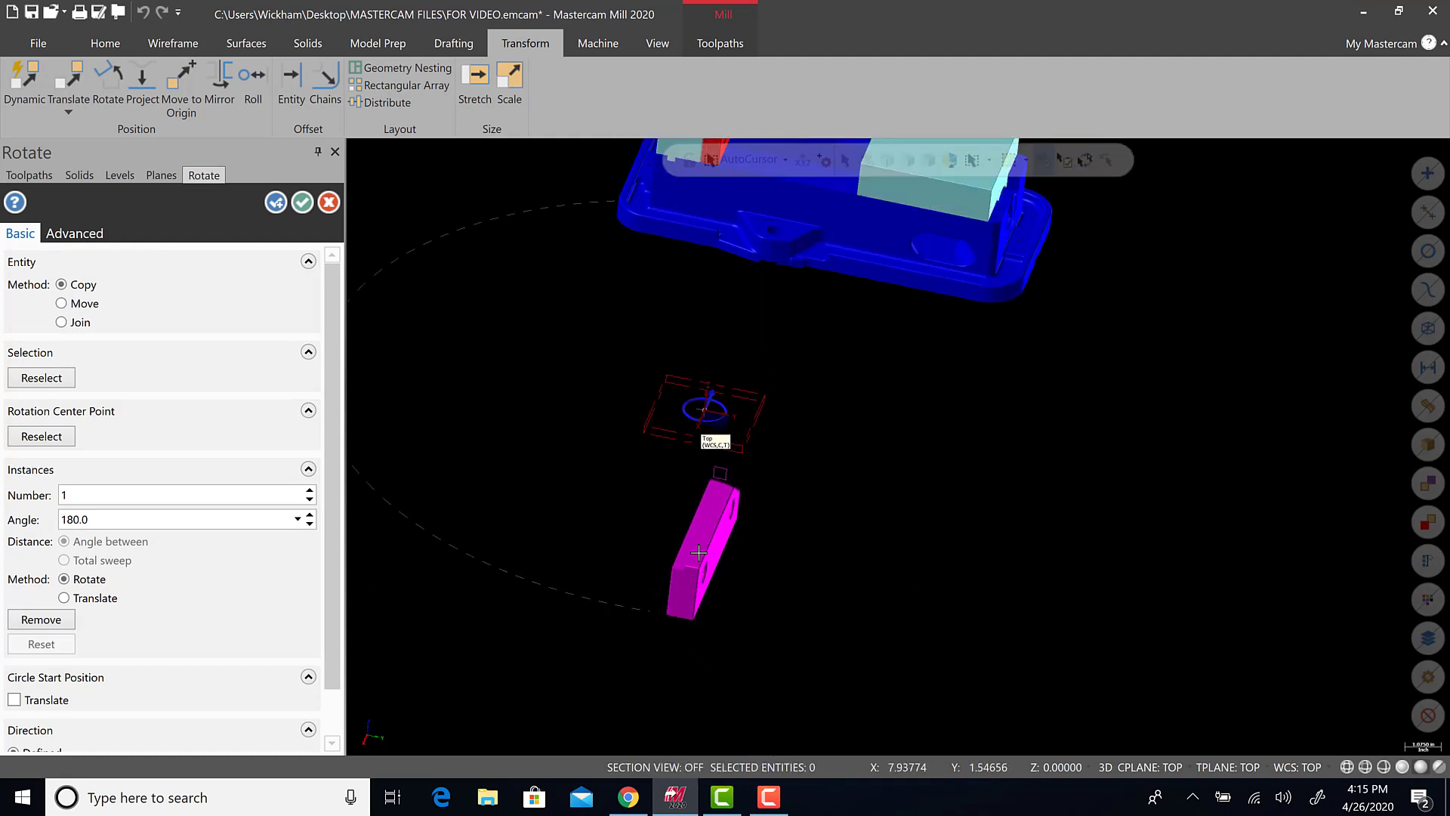
pyautogui.moveTo(703, 530)
pyautogui.mouseDown(button='middle')
pyautogui.moveTo(732, 469)
pyautogui.moveTo(705, 518)
pyautogui.mouseUp(button='middle')
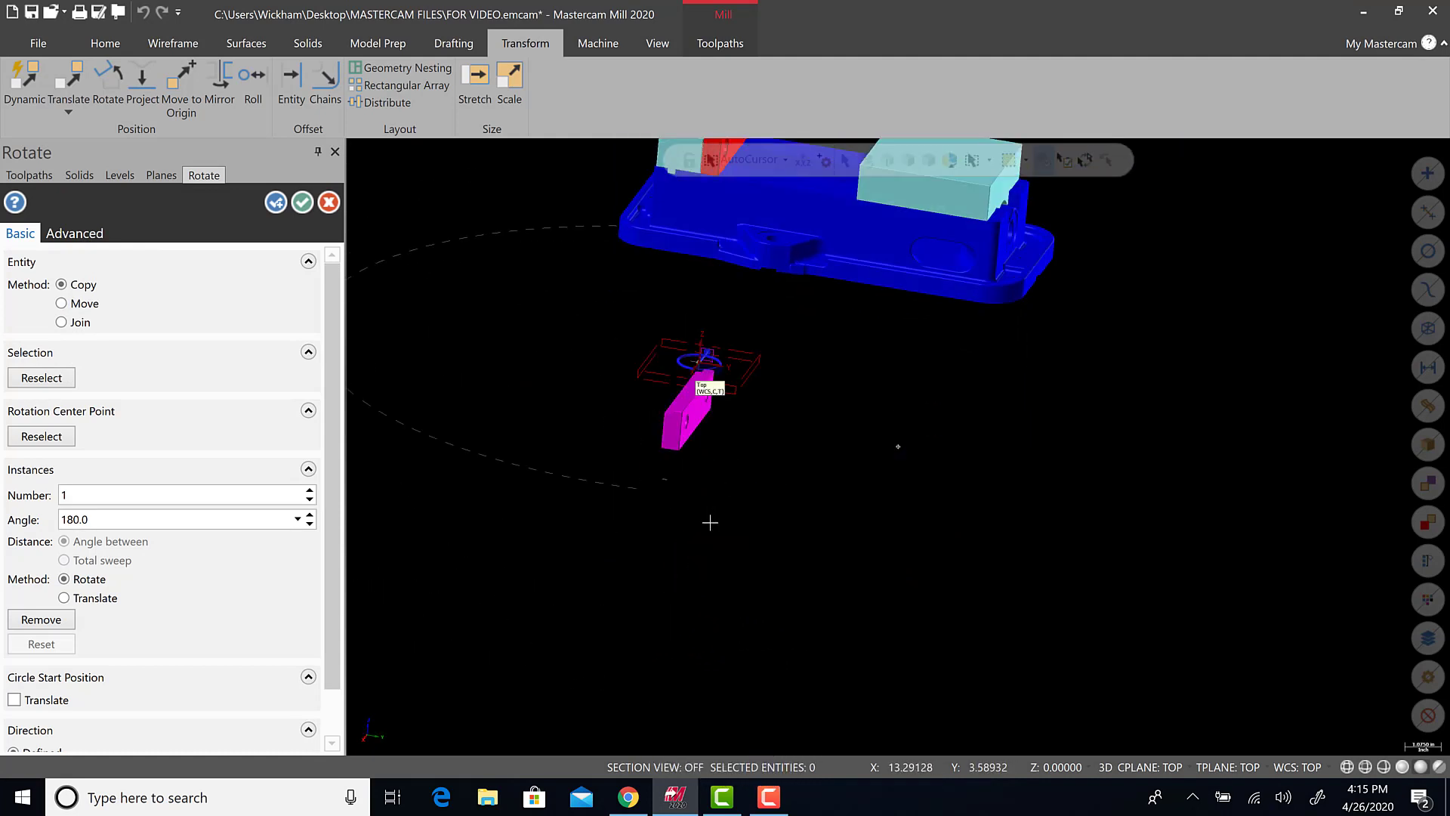
pyautogui.click(300, 192)
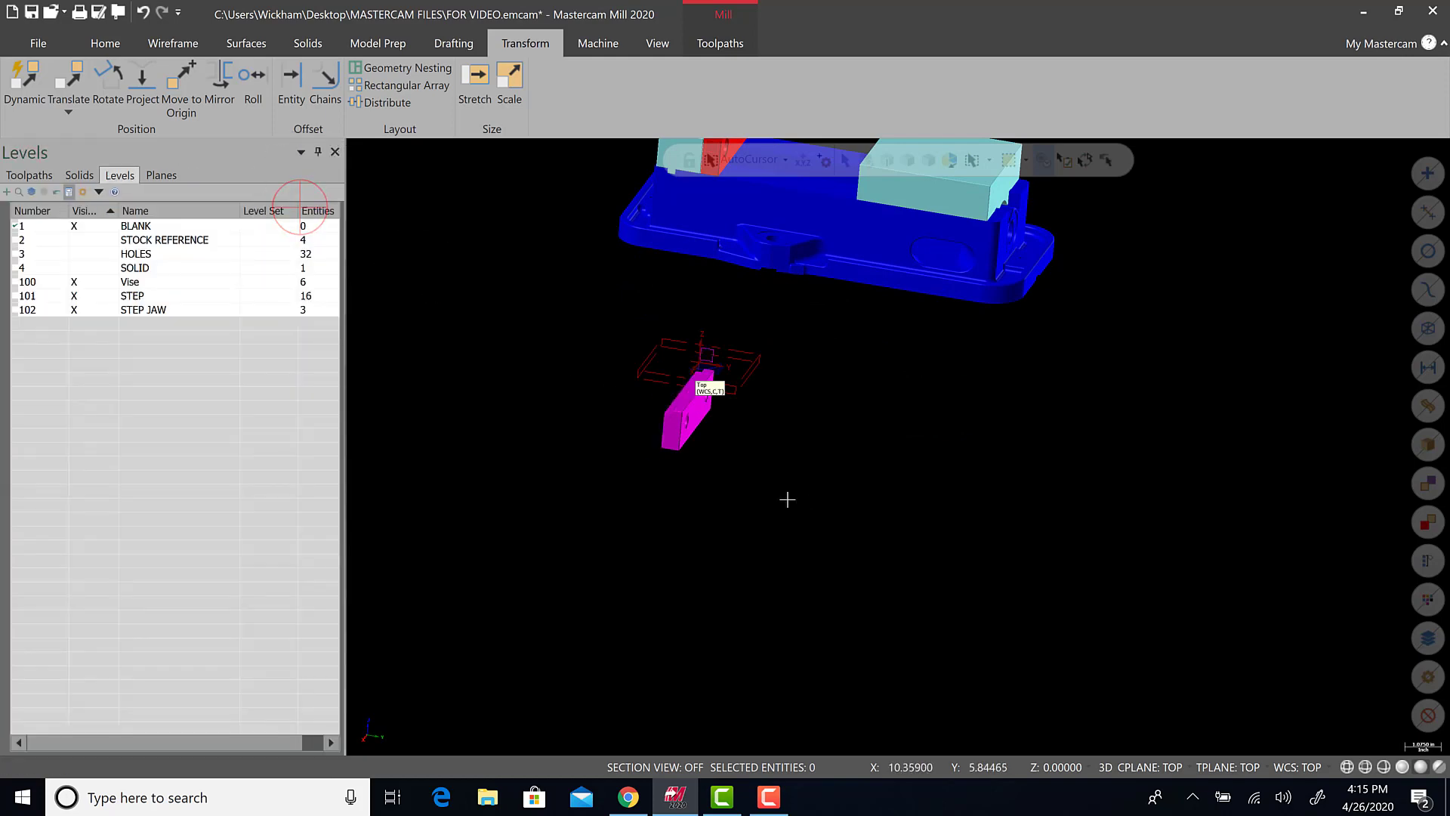
# - Start a Dynamic transform and select the rotated step jaw copy together with its reference square
pyautogui.click(24, 107)
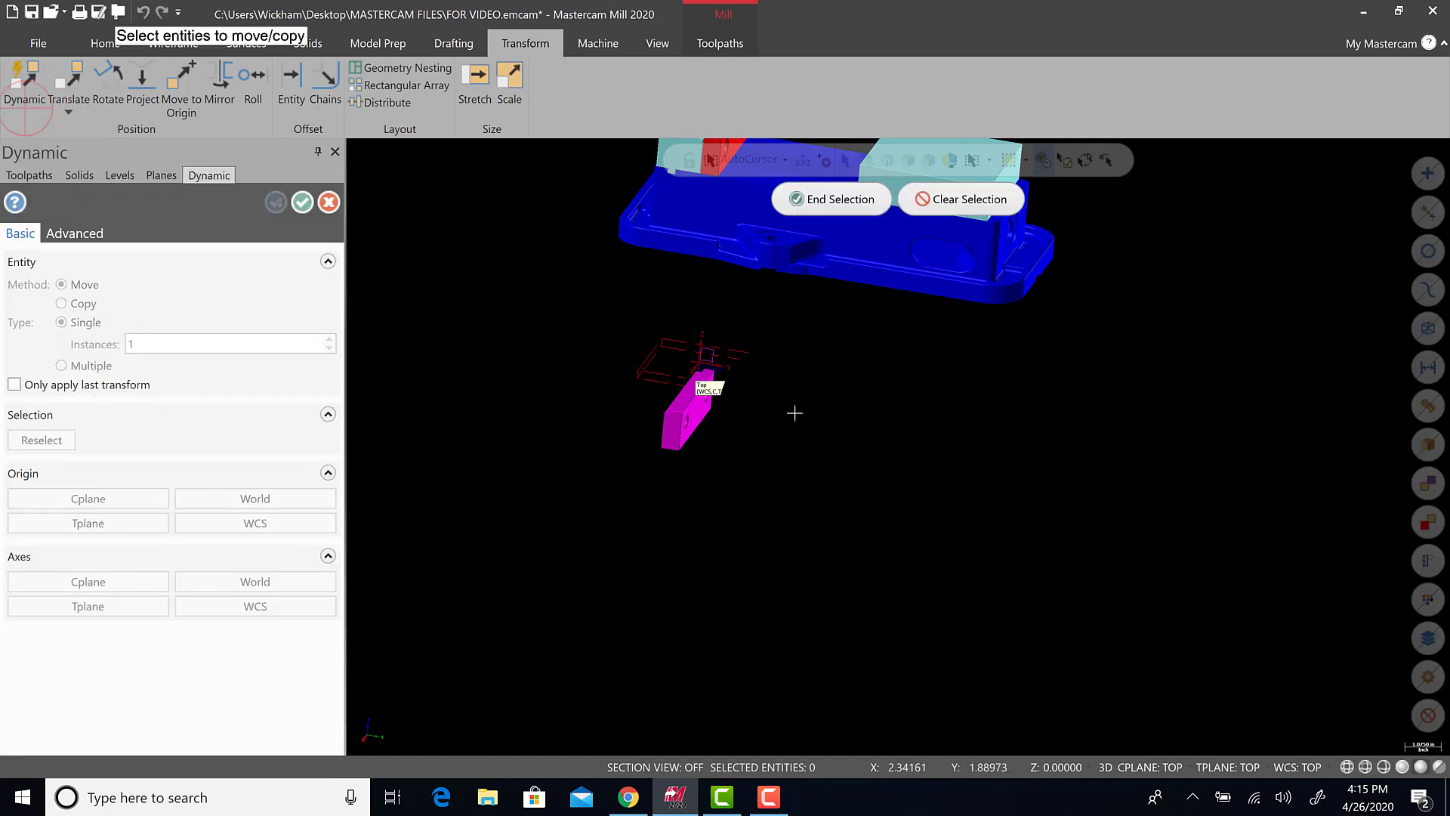
pyautogui.scroll(2, 703, 385)
pyautogui.moveTo(516, 235); pyautogui.dragTo(737, 497)
pyautogui.press('Return')
pyautogui.scroll(3, 604, 445)
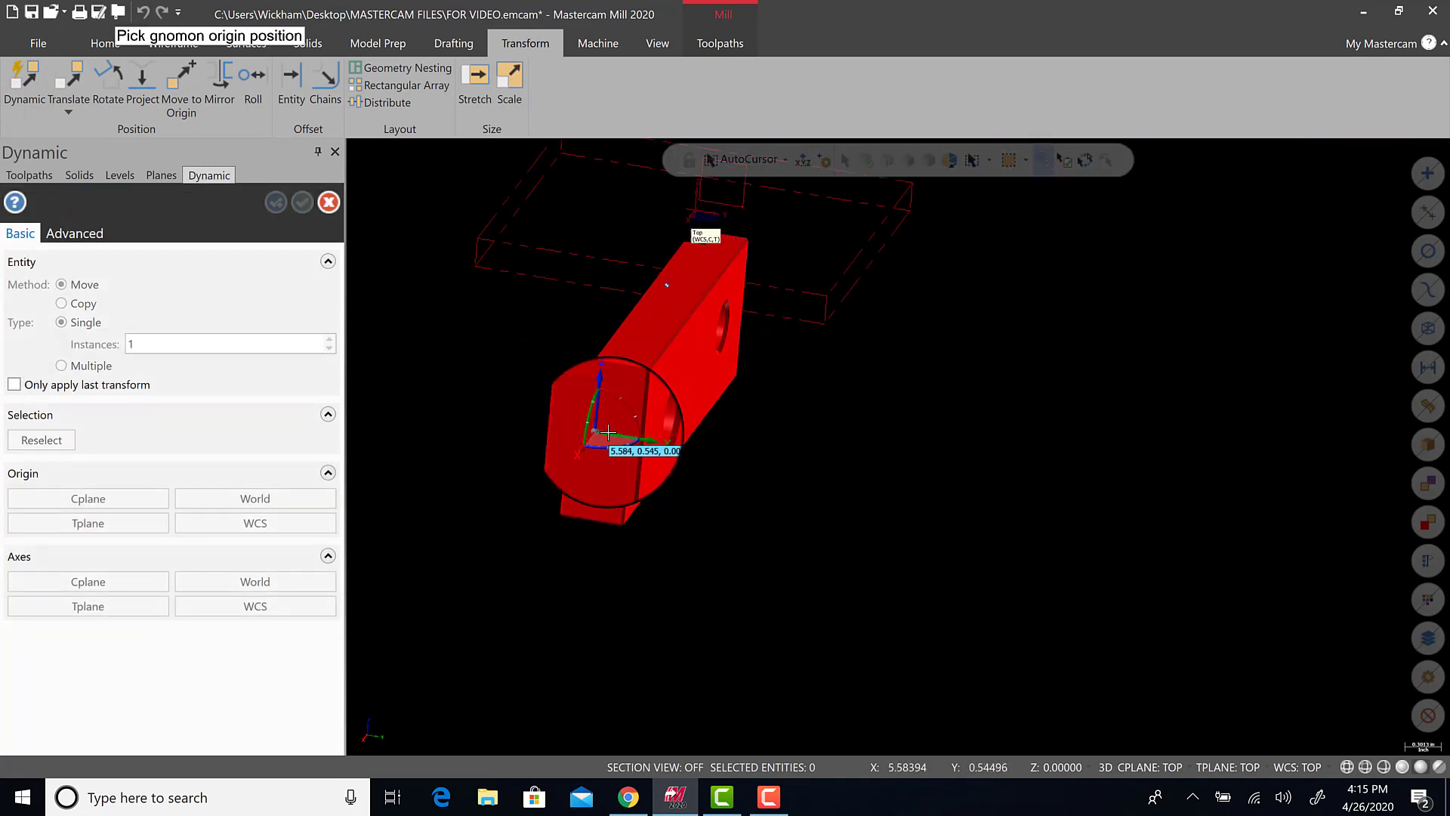
# - Try to place the gnomon at the centre of the rotated jaw's bolt hole and apply the slight shift along its axis
pyautogui.scroll(3, 608, 432)
pyautogui.scroll(-5, 717, 423)
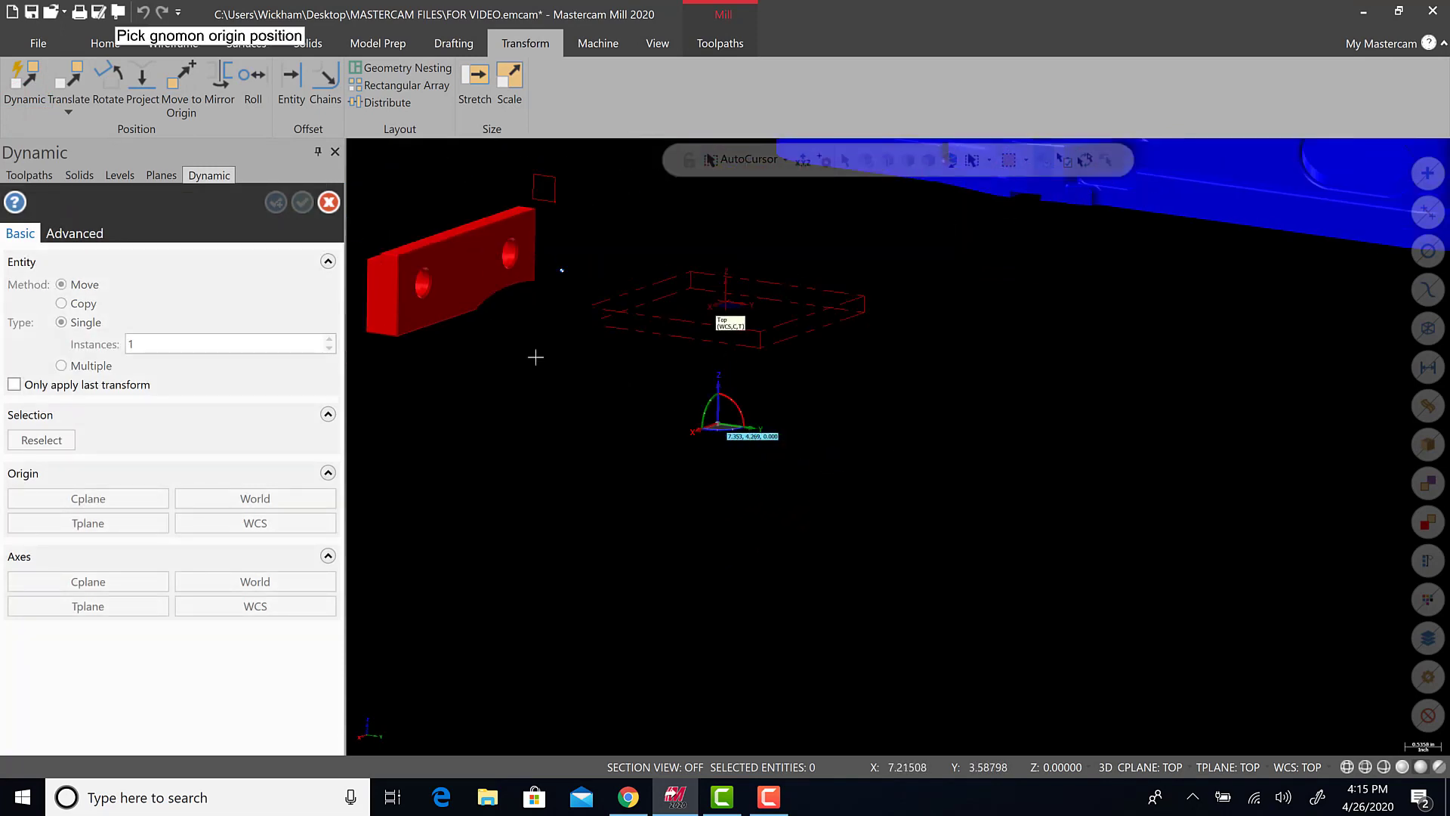
pyautogui.scroll(5, 373, 261)
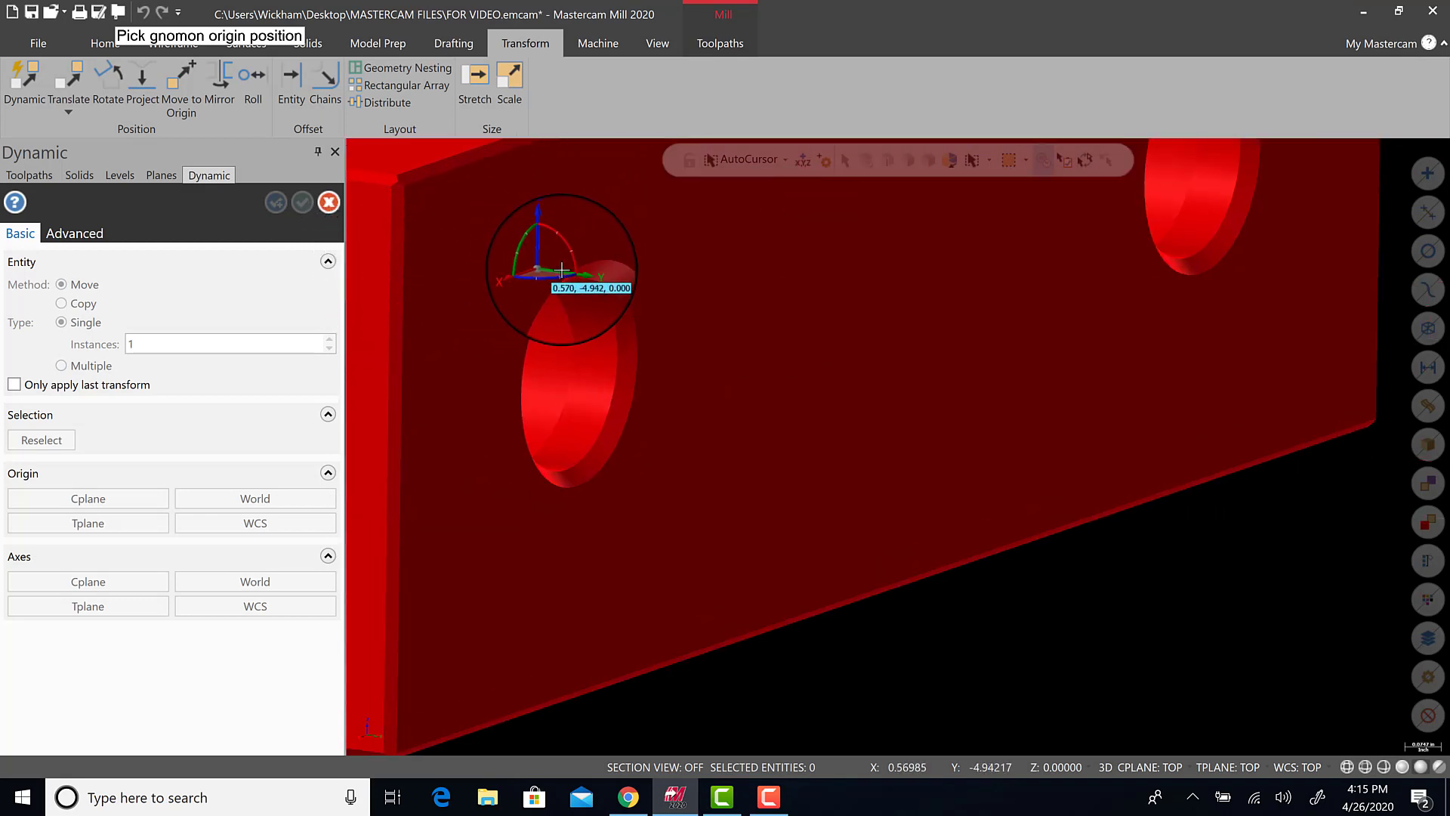
pyautogui.click(565, 269)
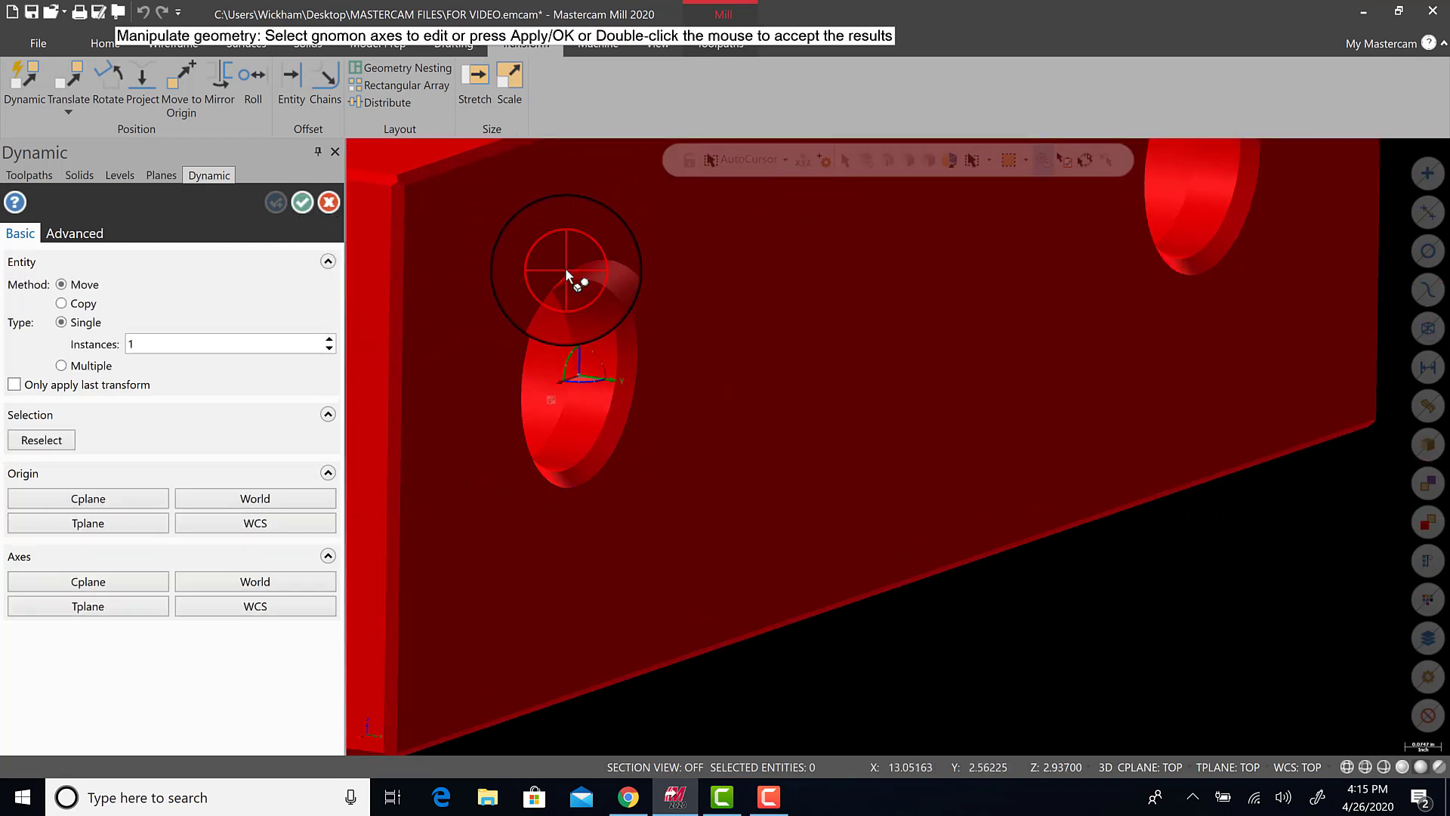
pyautogui.click(579, 374)
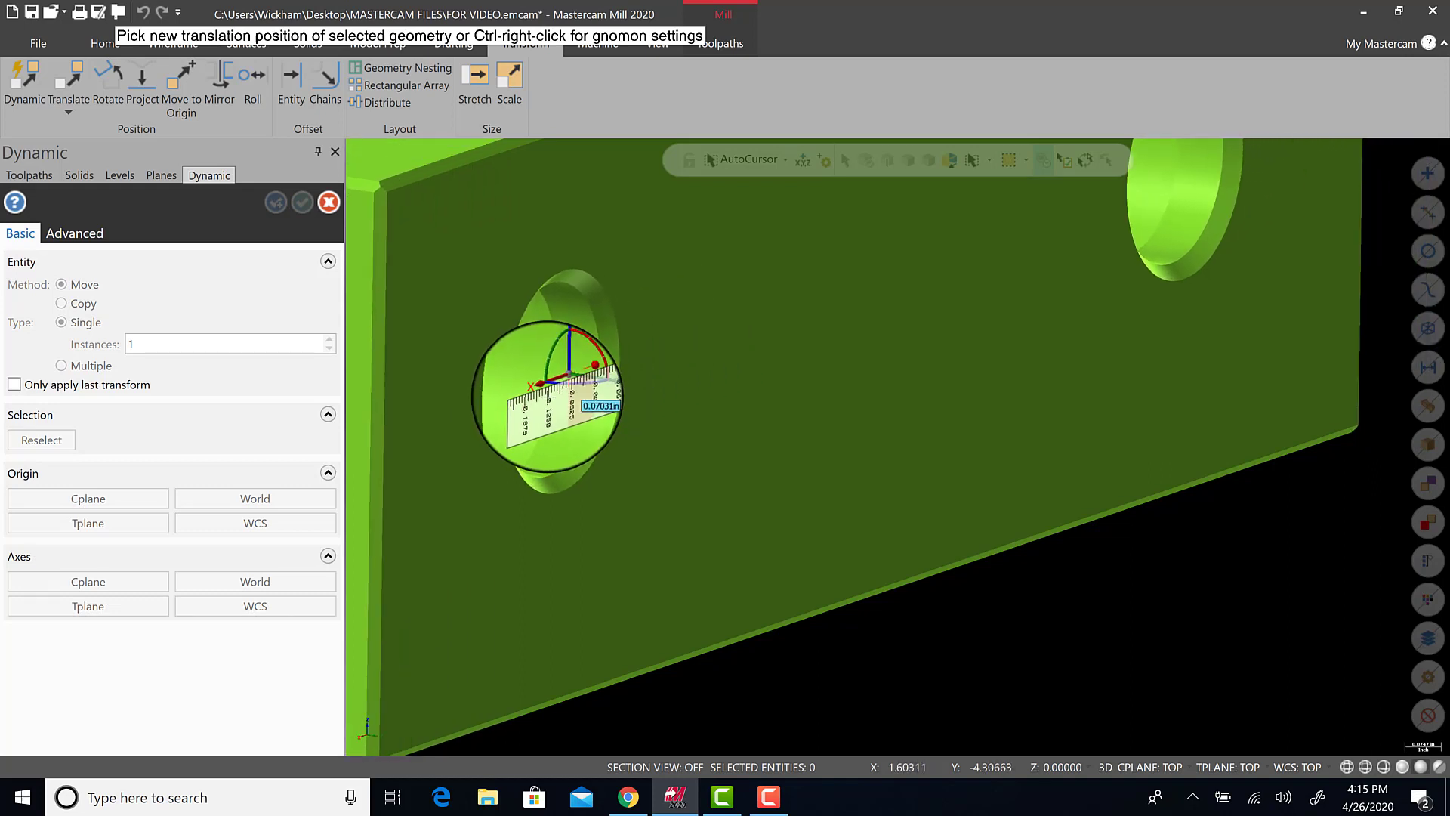
pyautogui.click(579, 383)
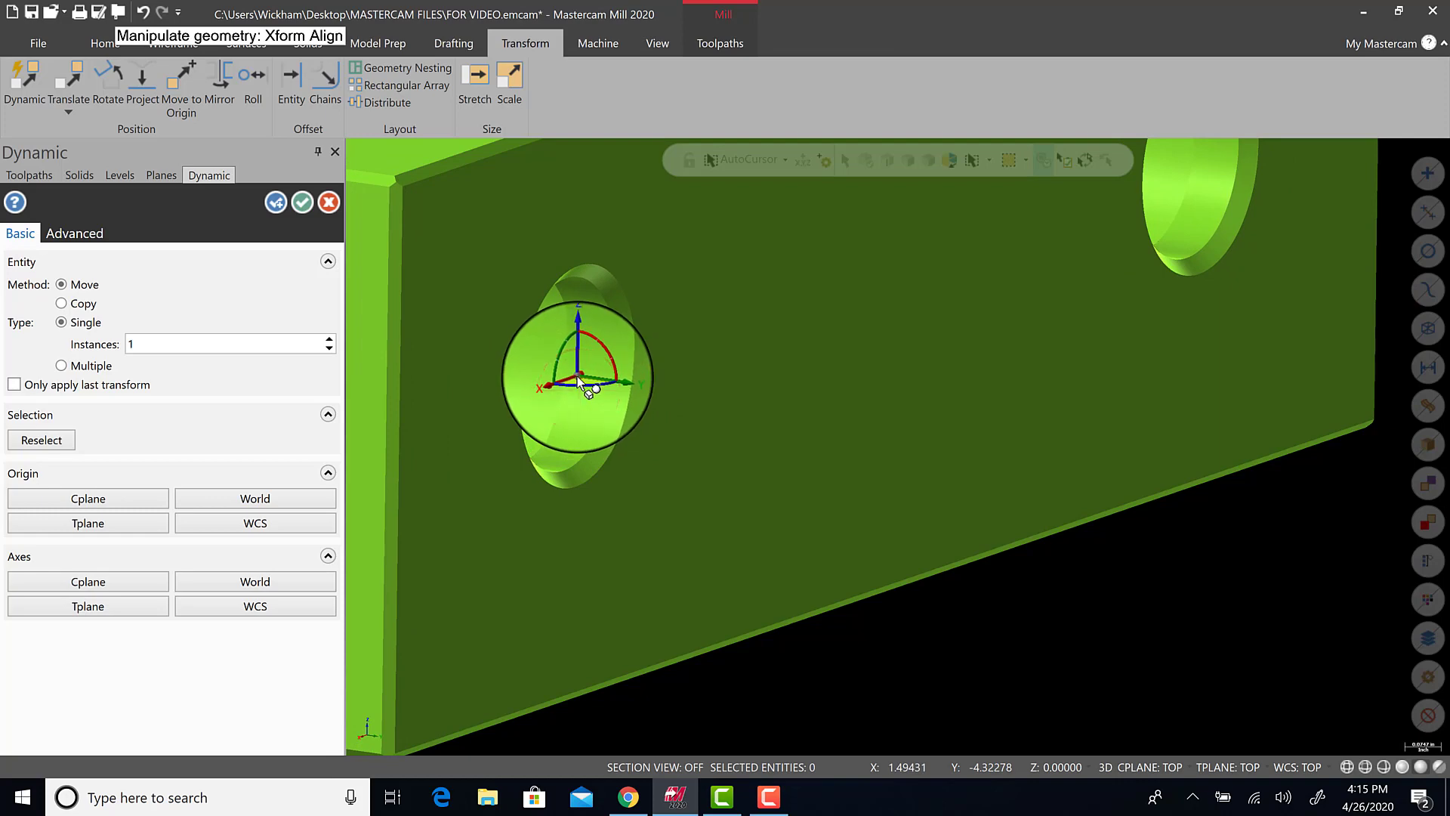
pyautogui.press('Return')
# - Reselect the rotated step jaw with its reference square and set the gnomon origin at the centre of its nearer bolt hole
pyautogui.scroll(-3, 580, 398)
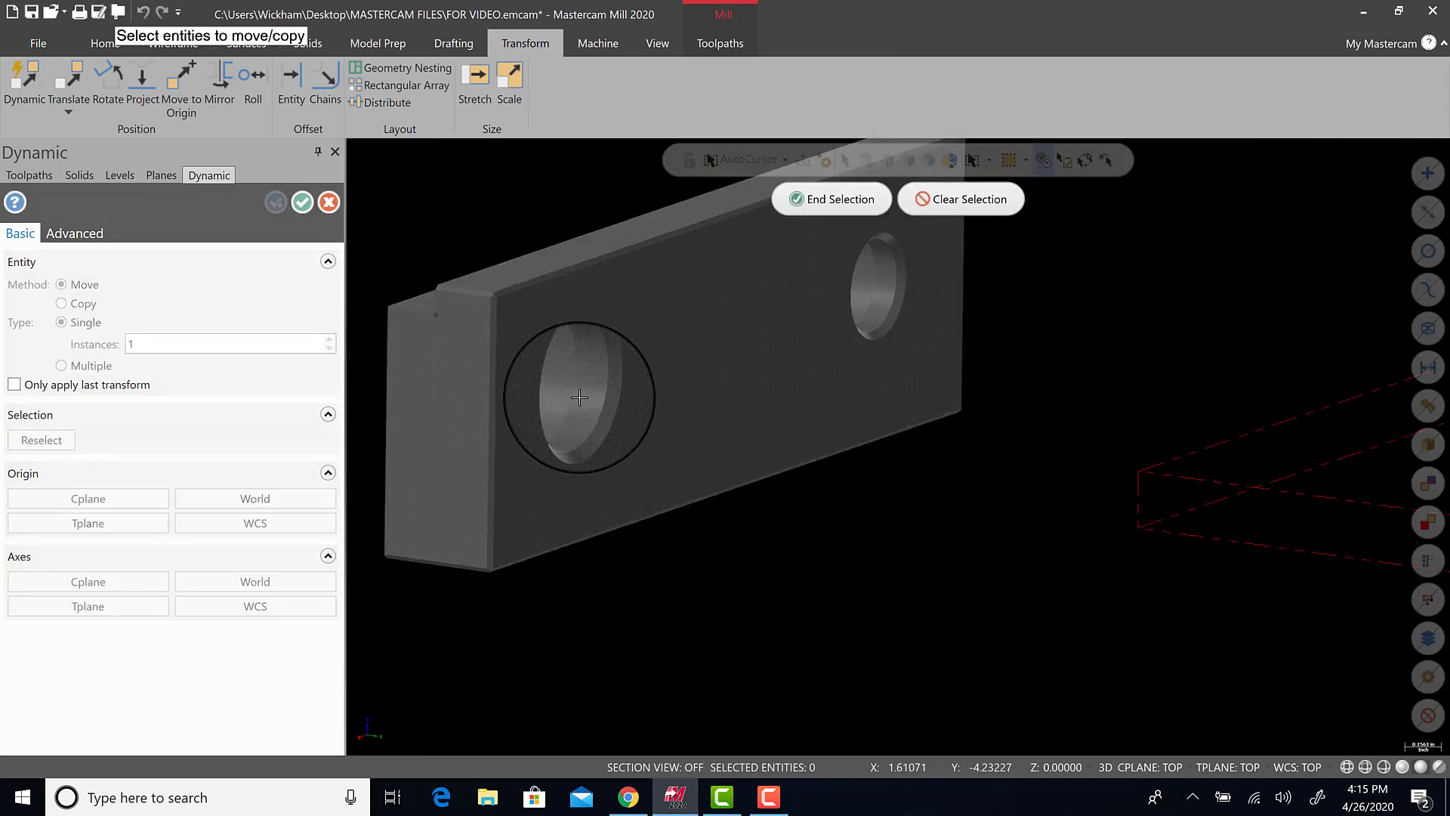
pyautogui.scroll(-4, 579, 398)
pyautogui.moveTo(471, 225); pyautogui.dragTo(728, 452)
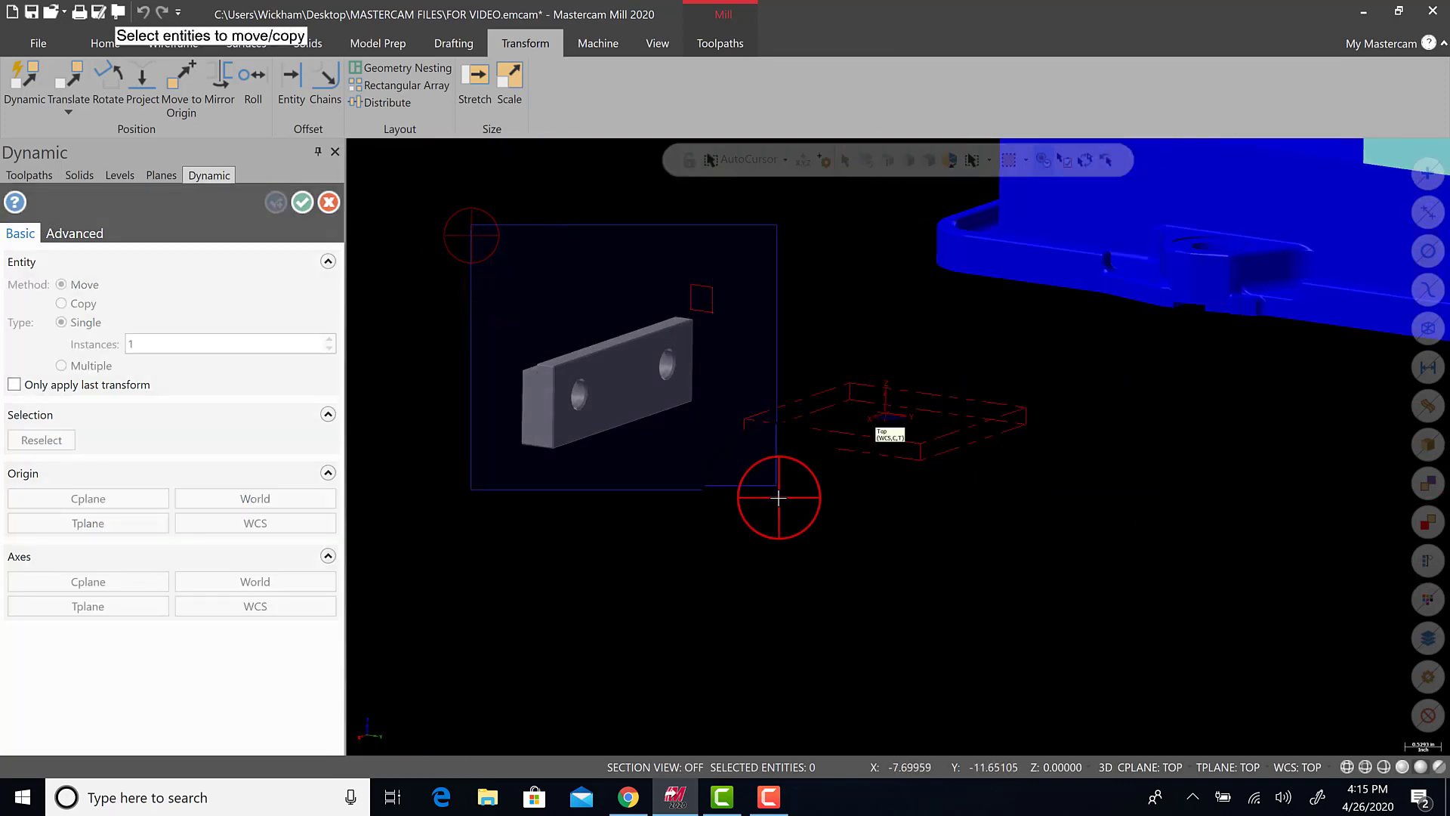
pyautogui.moveTo(778, 497); pyautogui.dragTo(776, 496)
pyautogui.press('Return')
pyautogui.scroll(5, 529, 423)
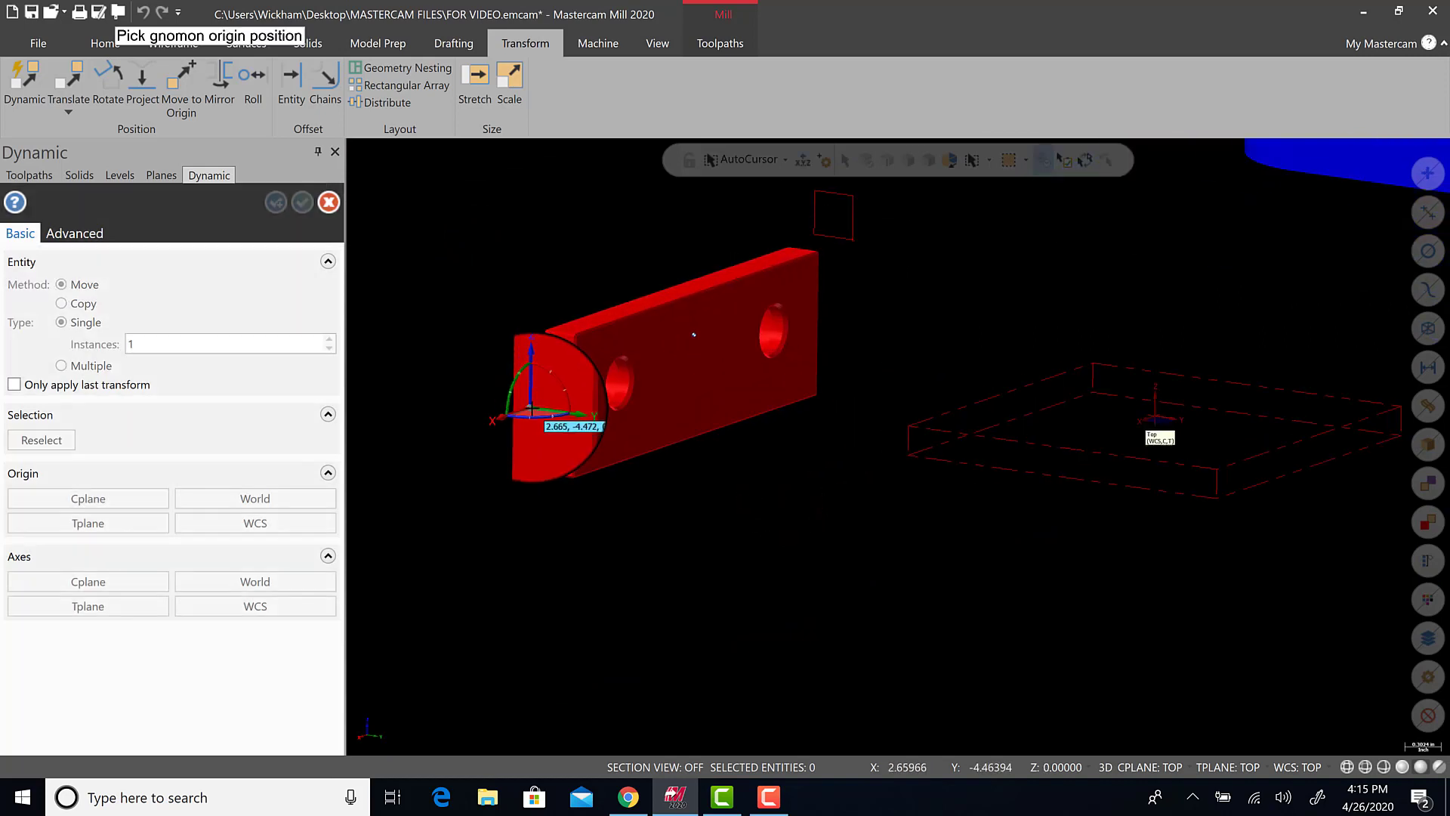
pyautogui.click(671, 421)
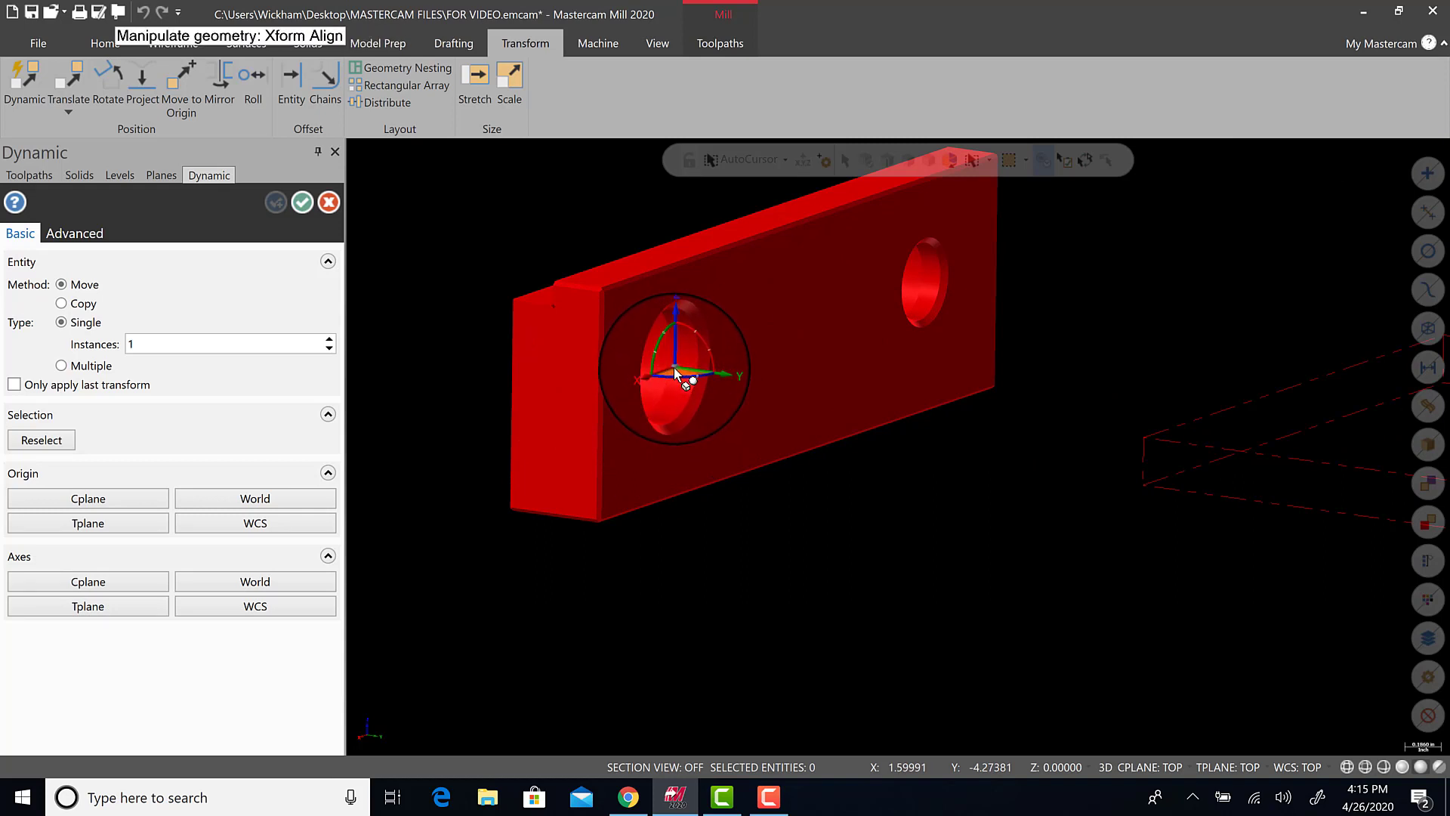
pyautogui.moveTo(677, 354); pyautogui.dragTo(685, 372)
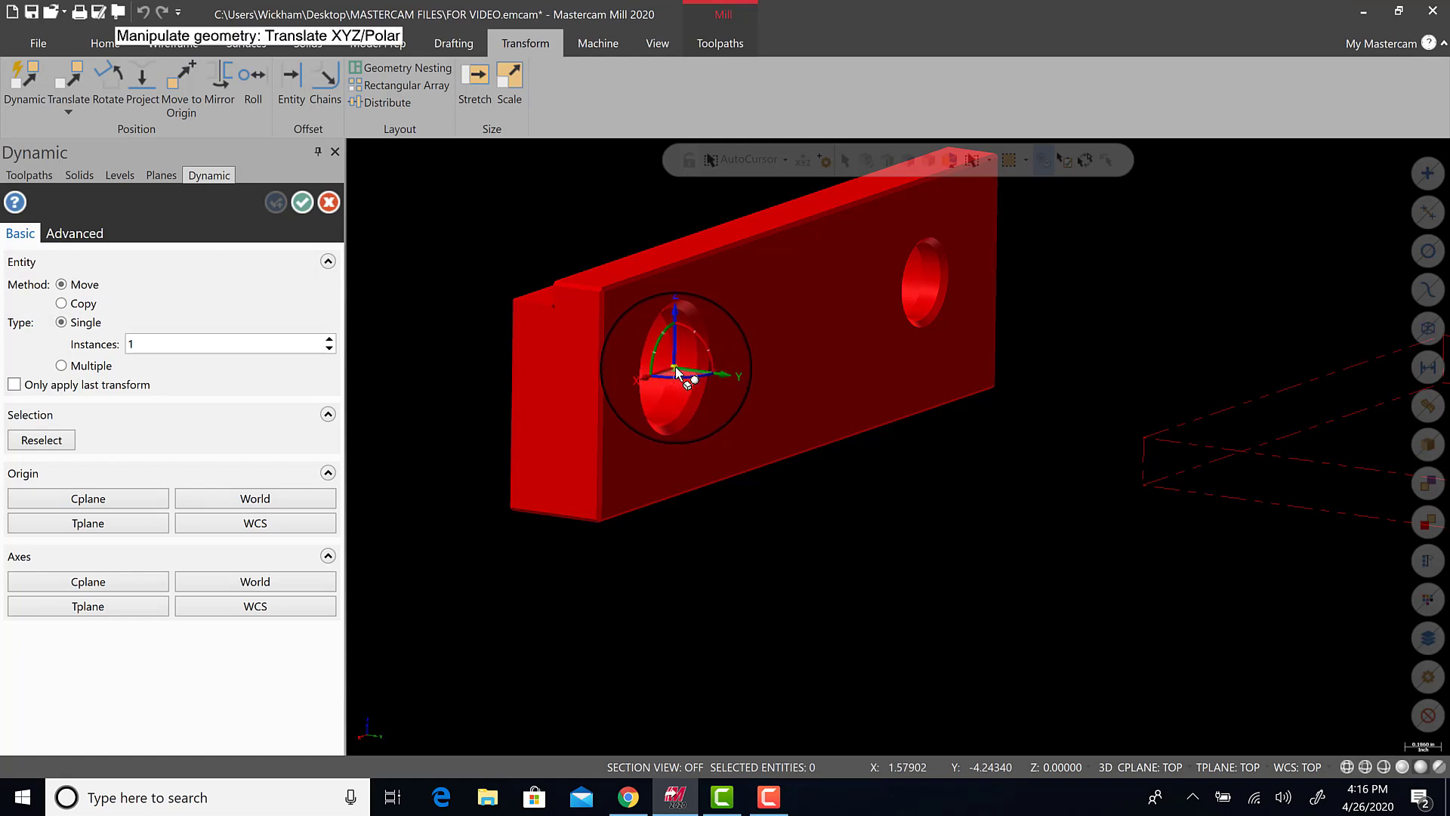
# - Move the step jaw by its gnomon origin onto the matching hole circle on the movable vise jaw's face and accept the transform
pyautogui.click(675, 366)
pyautogui.scroll(-2, 774, 393)
pyautogui.moveTo(816, 391); pyautogui.dragTo(896, 399, button='middle')
pyautogui.scroll(-6, 895, 399)
pyautogui.scroll(3, 1099, 308)
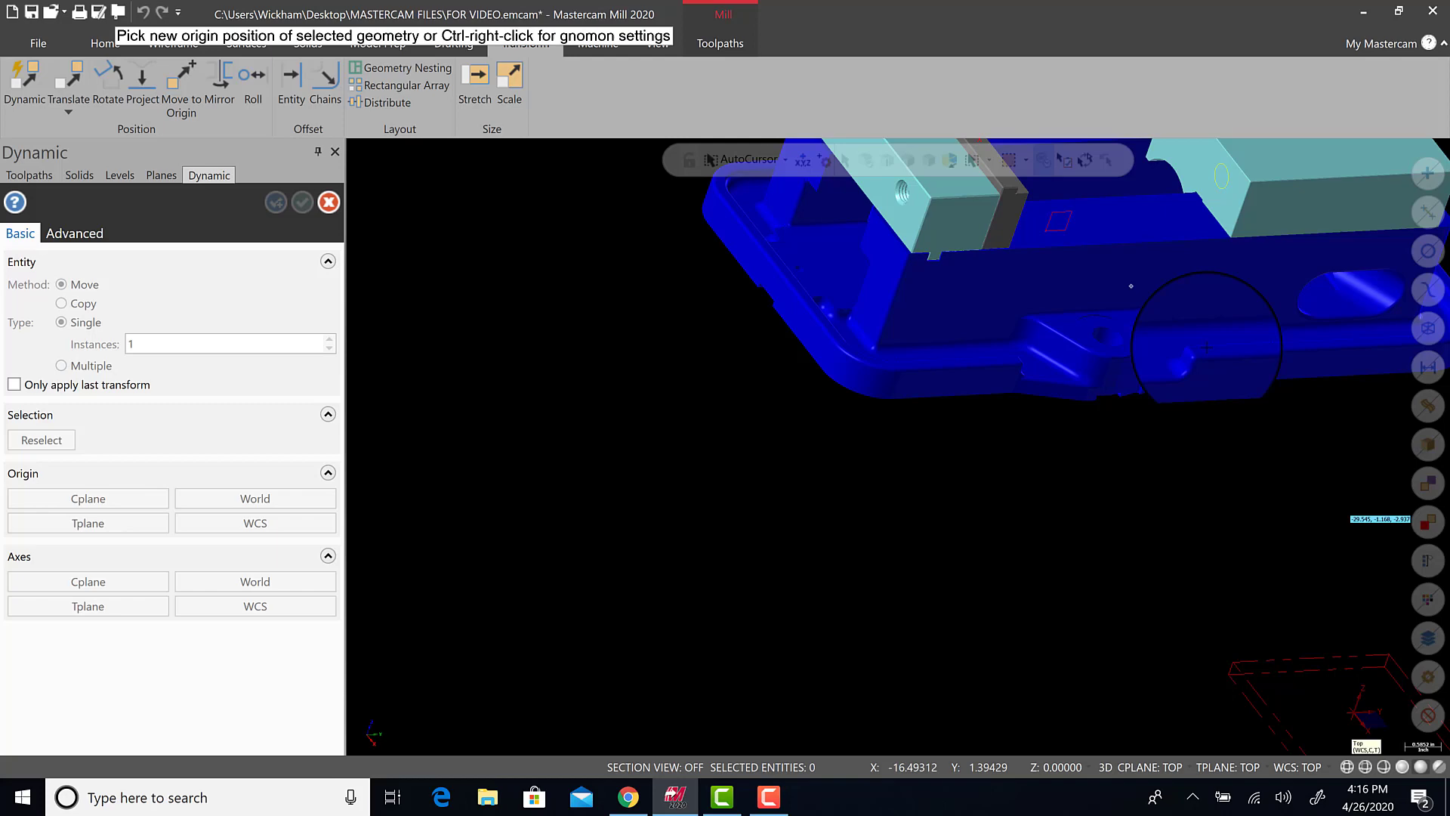
pyautogui.scroll(-4, 1206, 347)
pyautogui.scroll(6, 1202, 201)
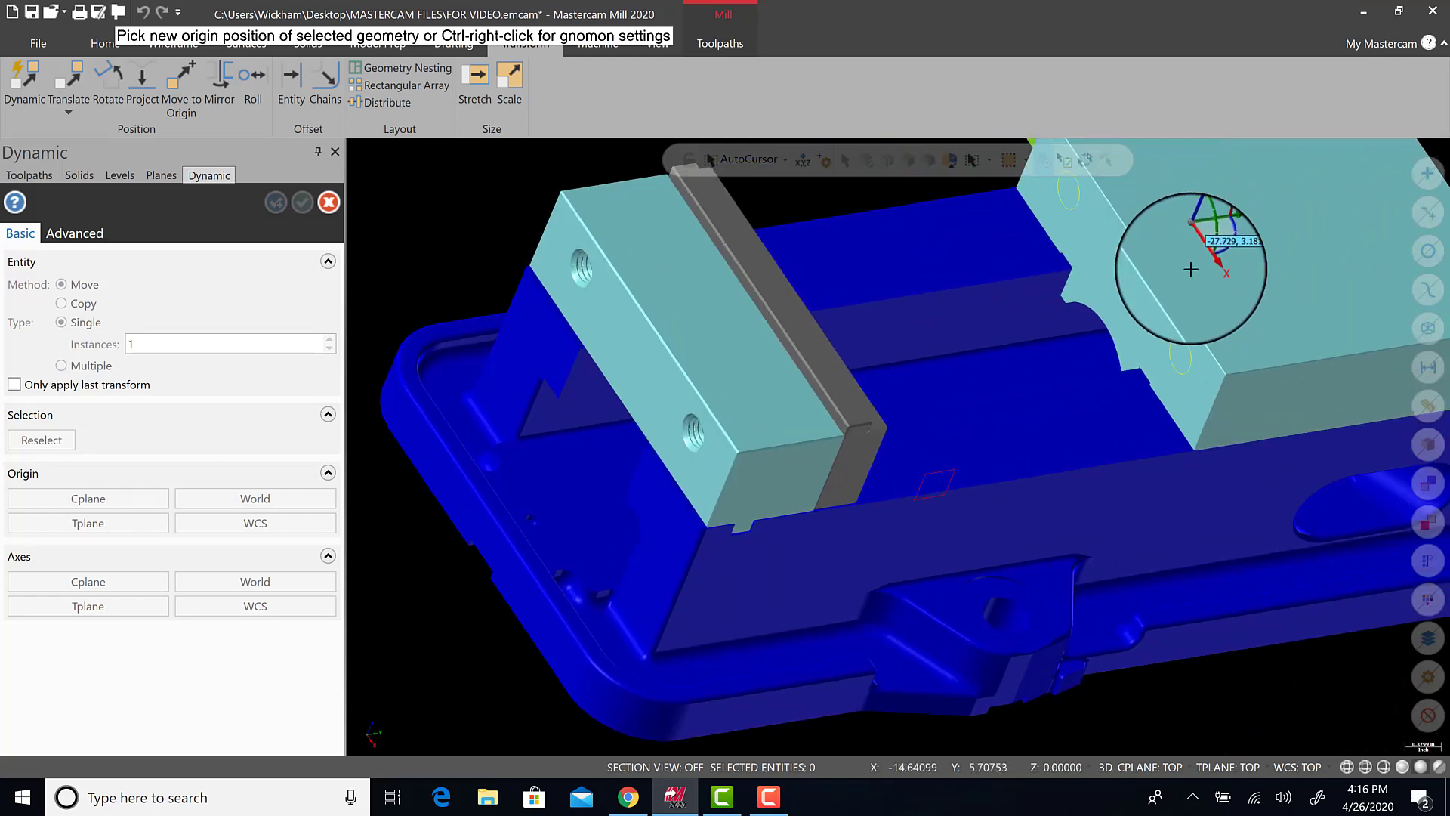
pyautogui.scroll(5, 1181, 415)
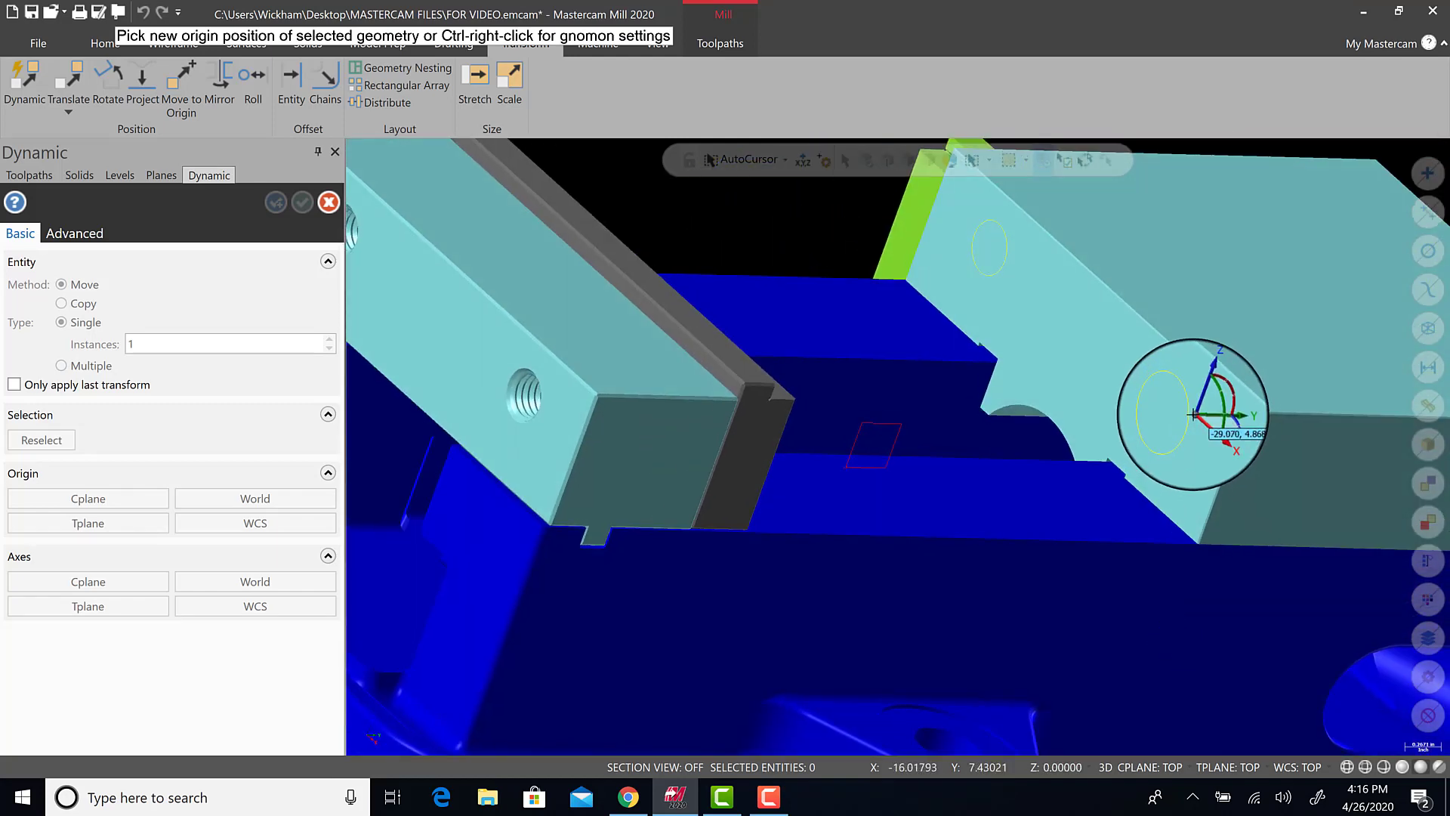
pyautogui.click(1171, 412)
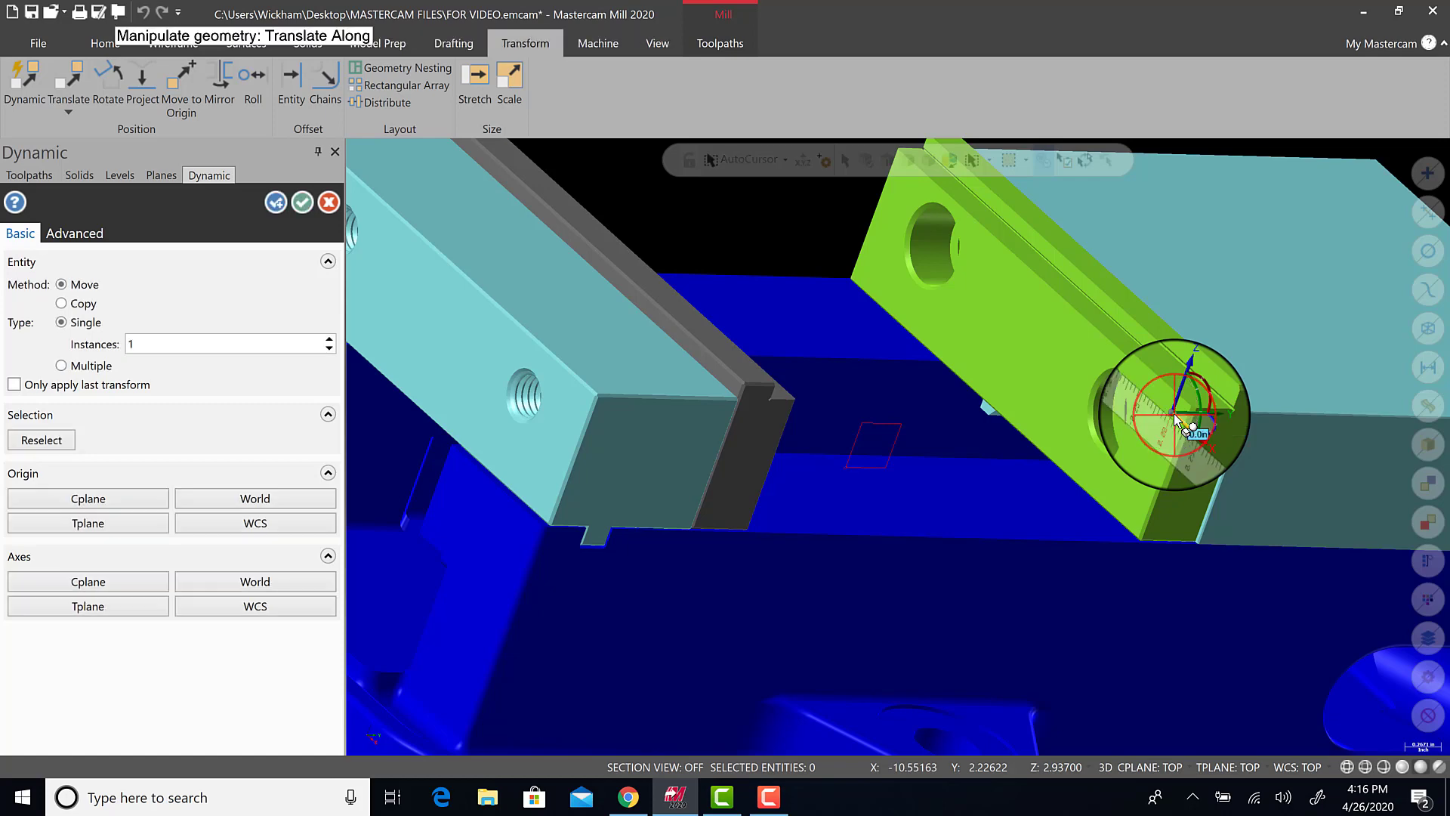
pyautogui.moveTo(1086, 534); pyautogui.dragTo(801, 497, button='middle')
pyautogui.click(303, 201)
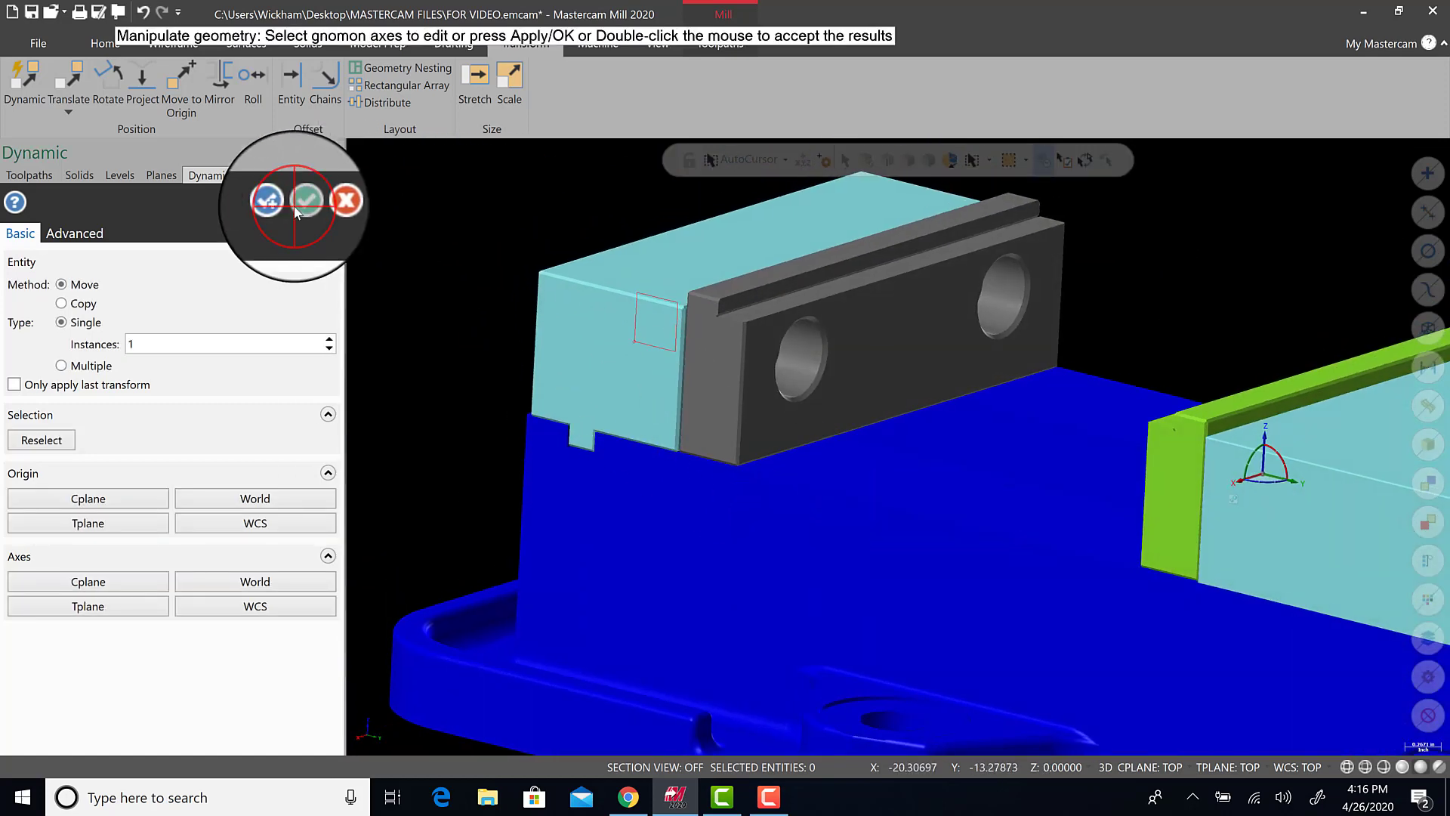
# - Inspect the two mounted step jaws on the vise and hide level 101 STEP
pyautogui.scroll(-3, 772, 491)
pyautogui.scroll(-4, 771, 491)
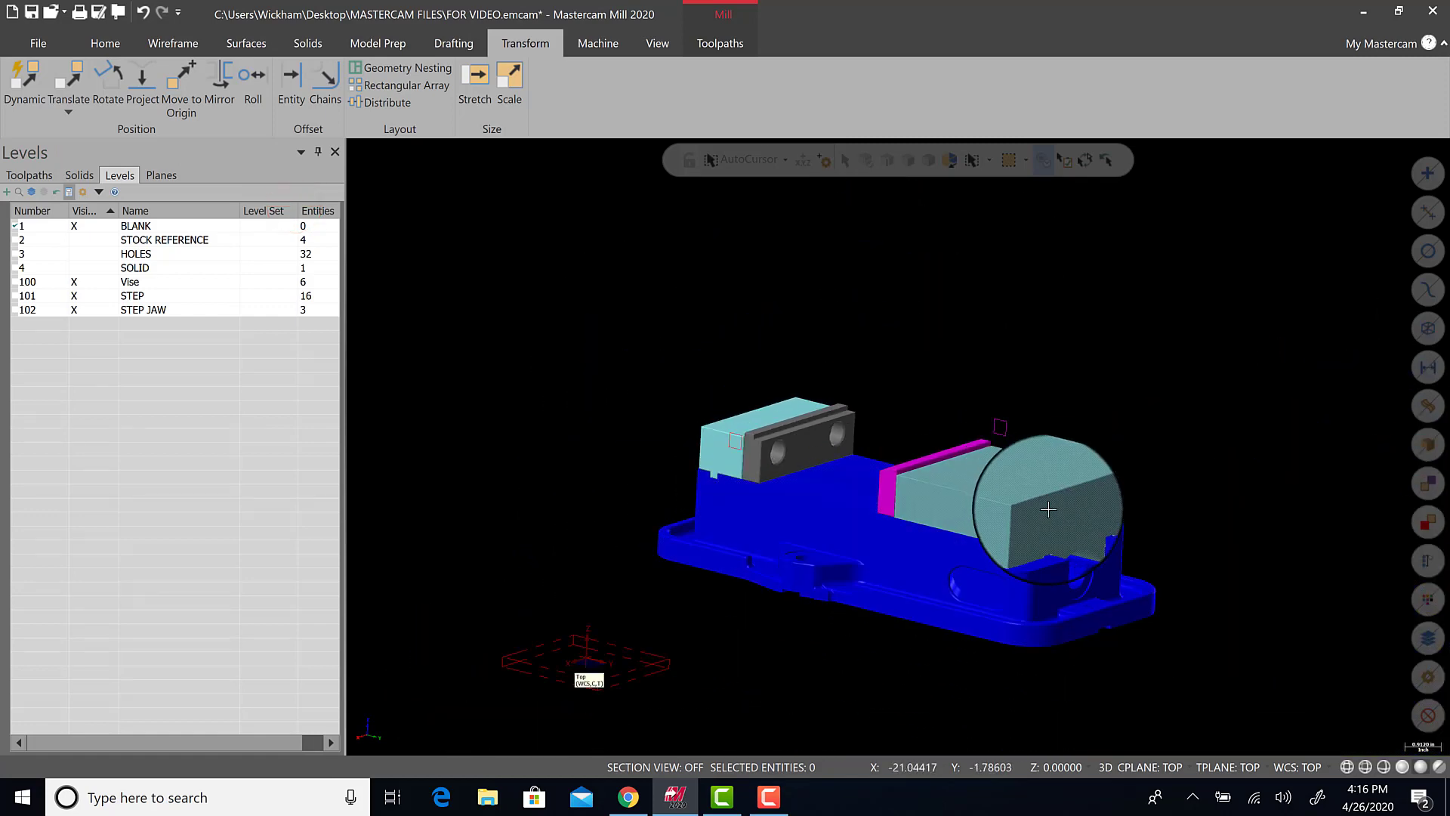
pyautogui.moveTo(1046, 509); pyautogui.dragTo(1062, 511, button='middle')
pyautogui.scroll(3, 1062, 512)
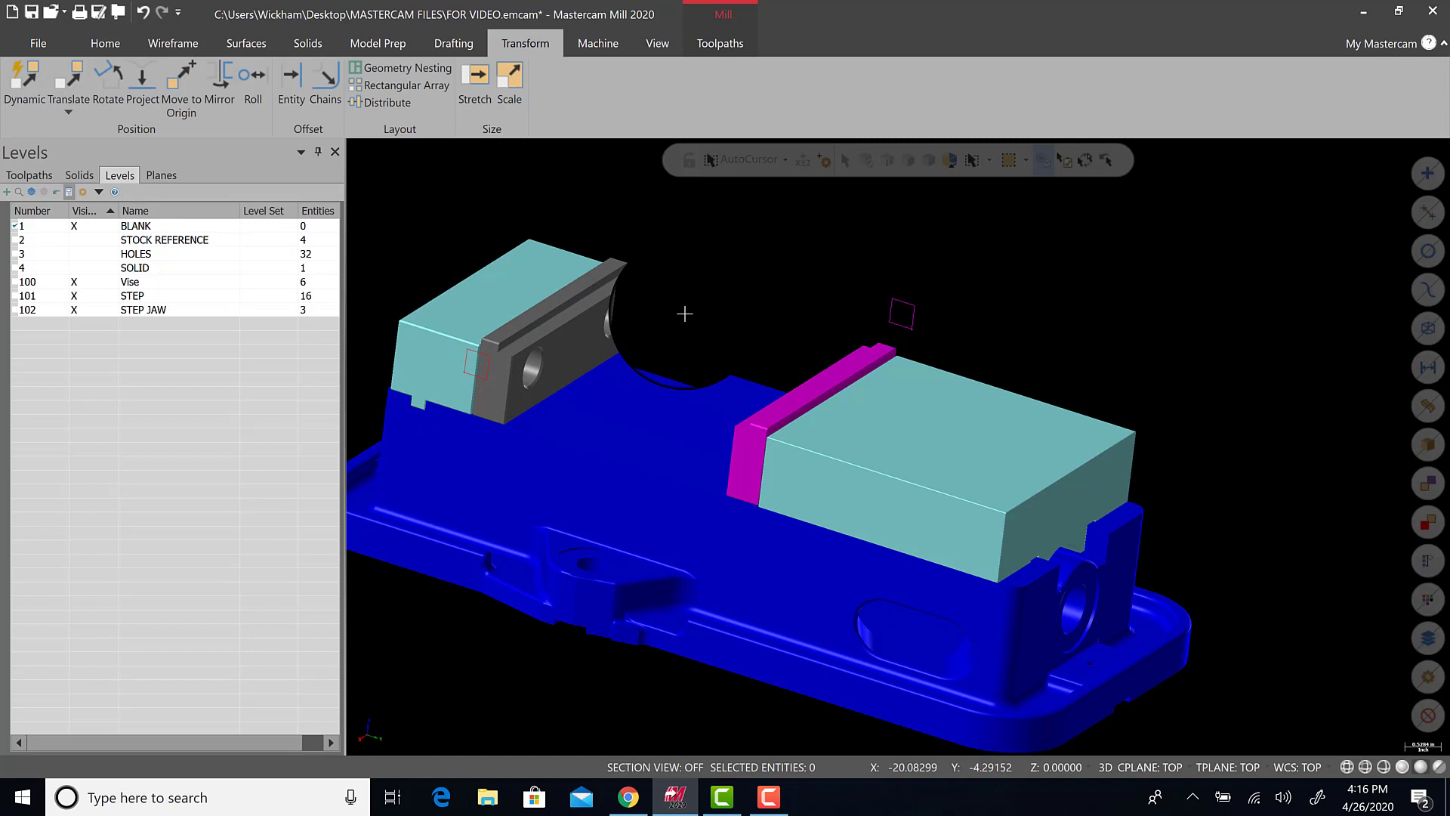
pyautogui.click(75, 316)
pyautogui.click(73, 295)
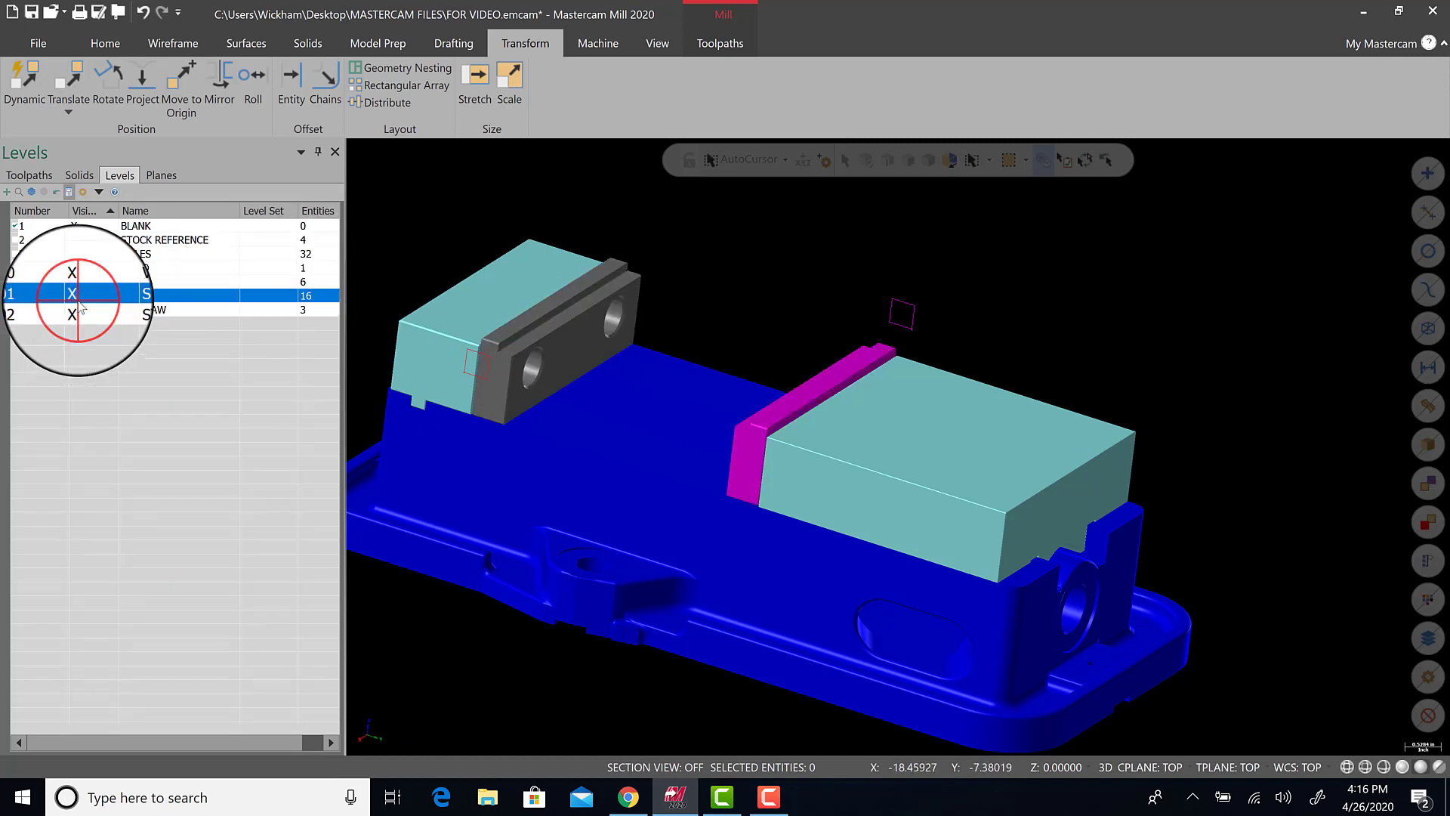
pyautogui.scroll(-5, 781, 460)
pyautogui.moveTo(781, 460)
pyautogui.mouseDown(button='middle')
pyautogui.moveTo(650, 463)
pyautogui.moveTo(840, 457)
pyautogui.moveTo(791, 435)
pyautogui.mouseUp(button='middle')
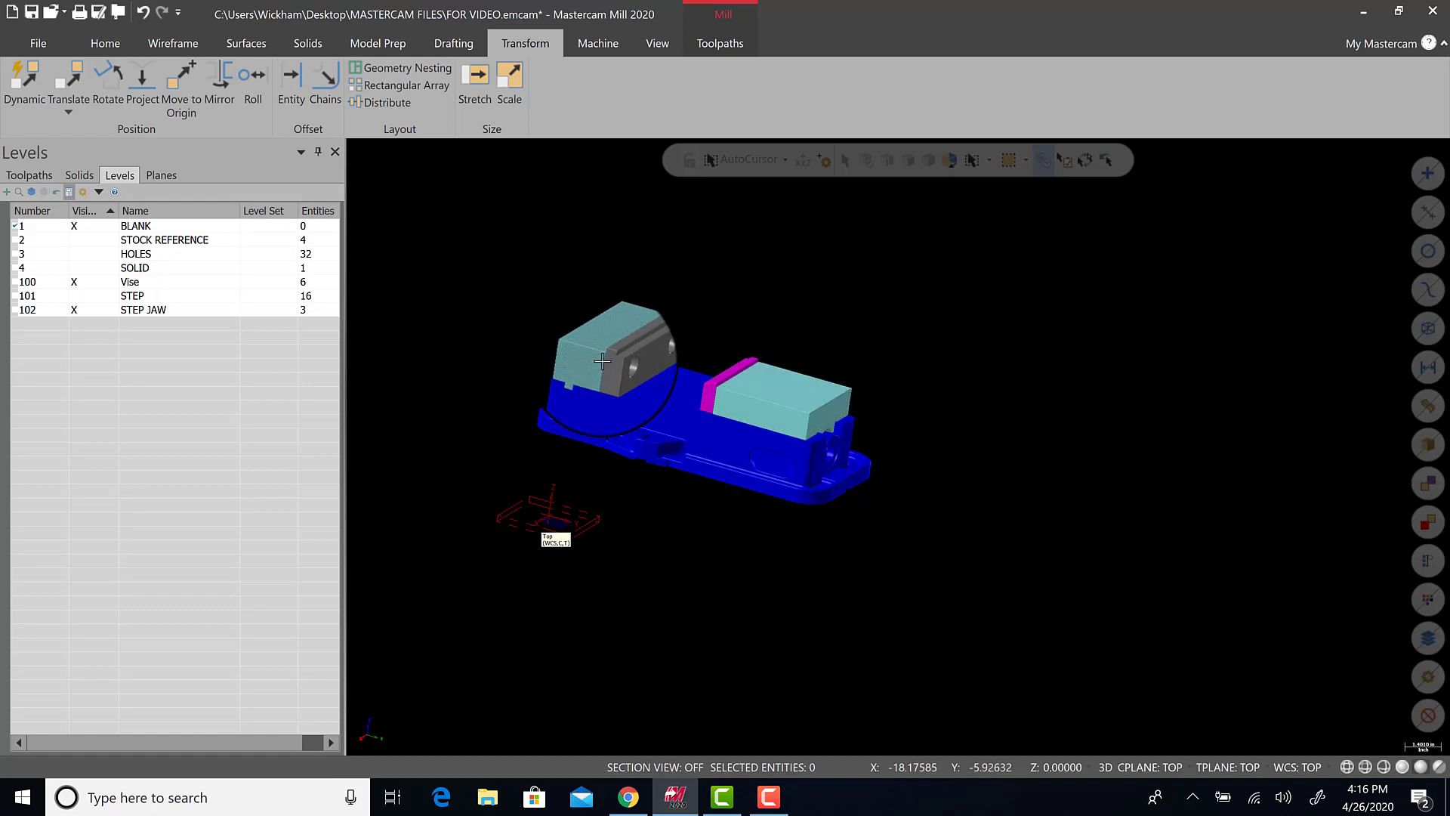
# - Draw a 0.625 in line at 180 degrees from the inner corner of the fixed-side step jaw's ledge along the step
pyautogui.scroll(5, 661, 329)
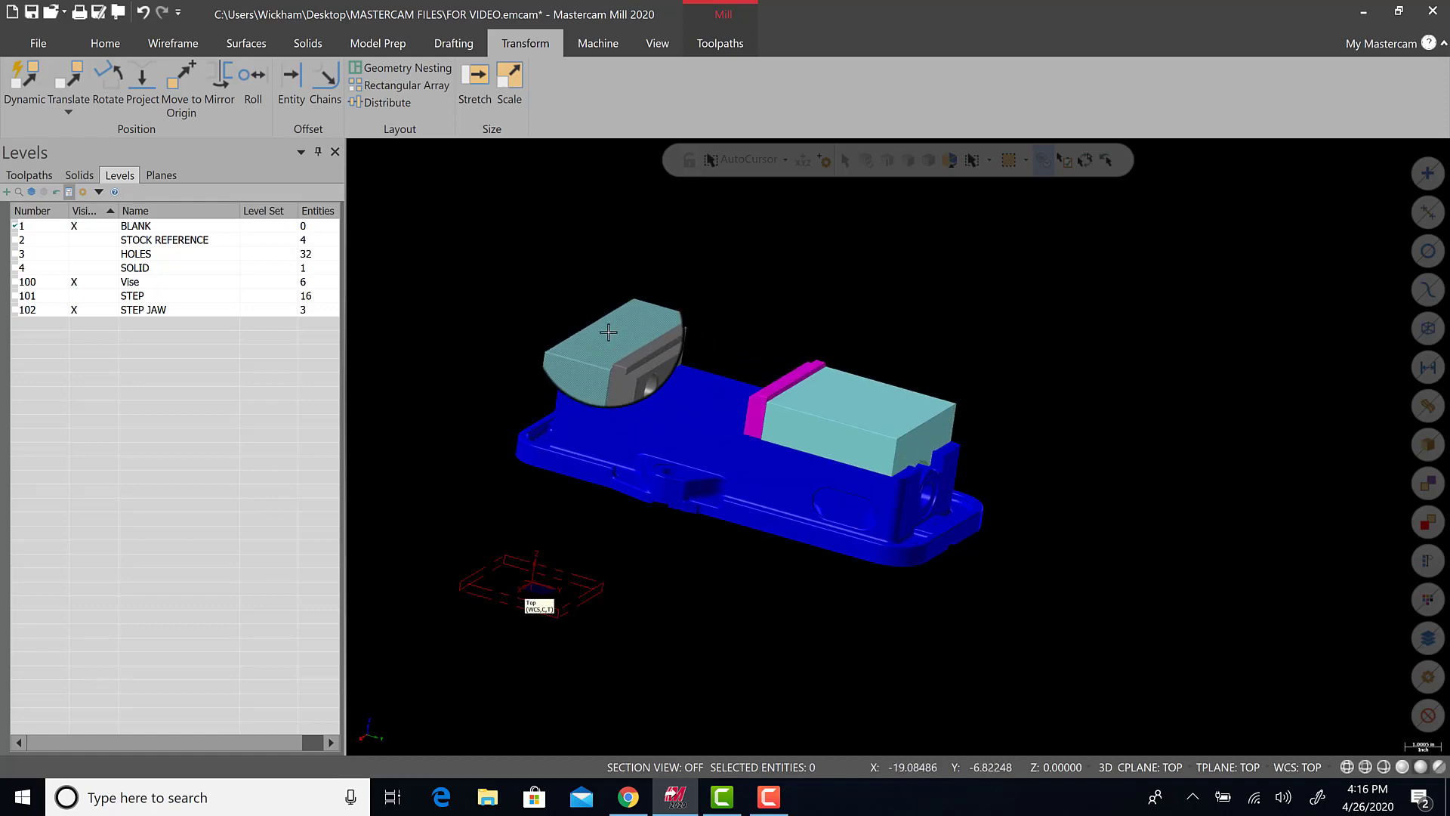
pyautogui.scroll(4, 596, 348)
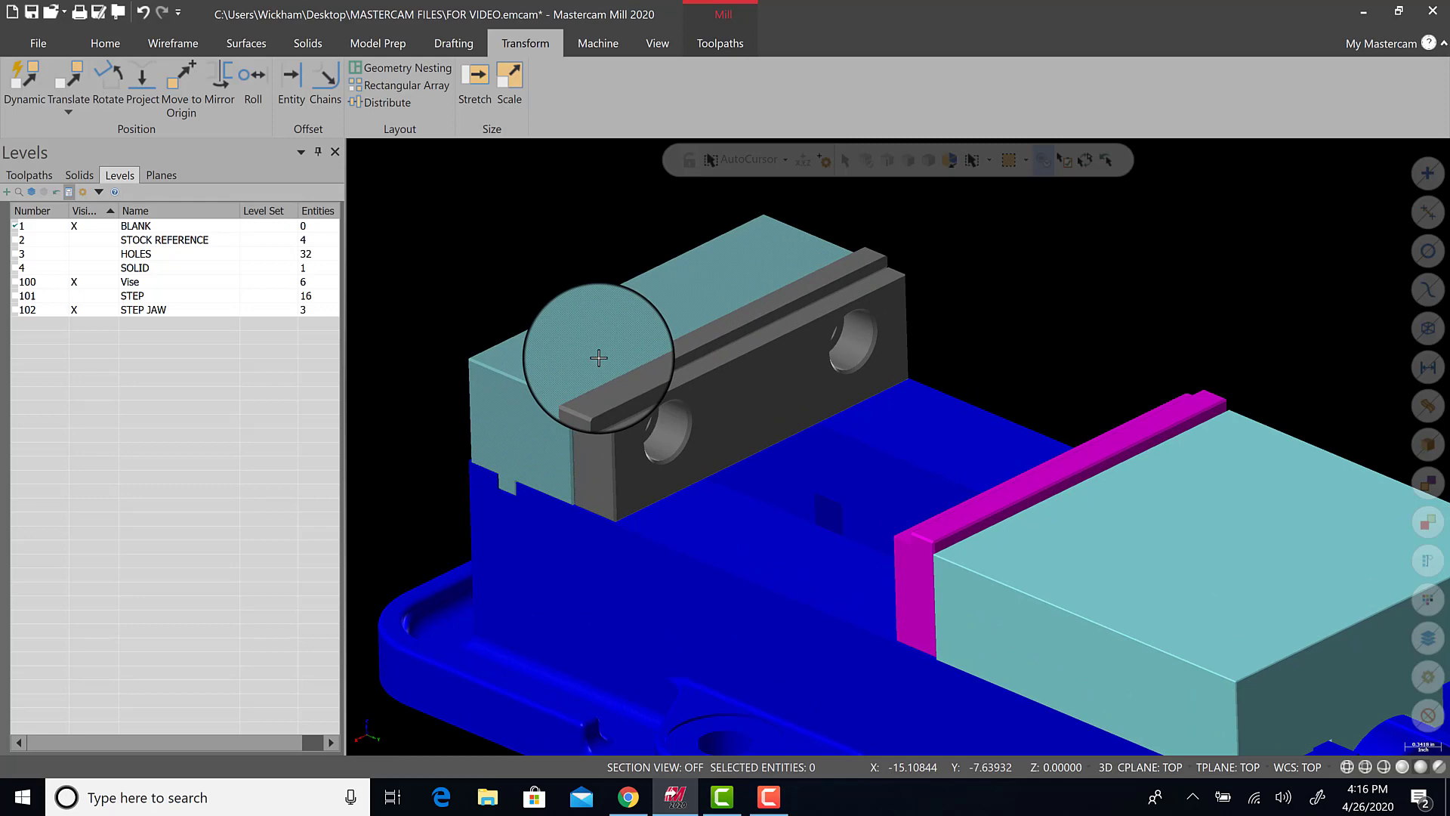
pyautogui.scroll(2, 677, 440)
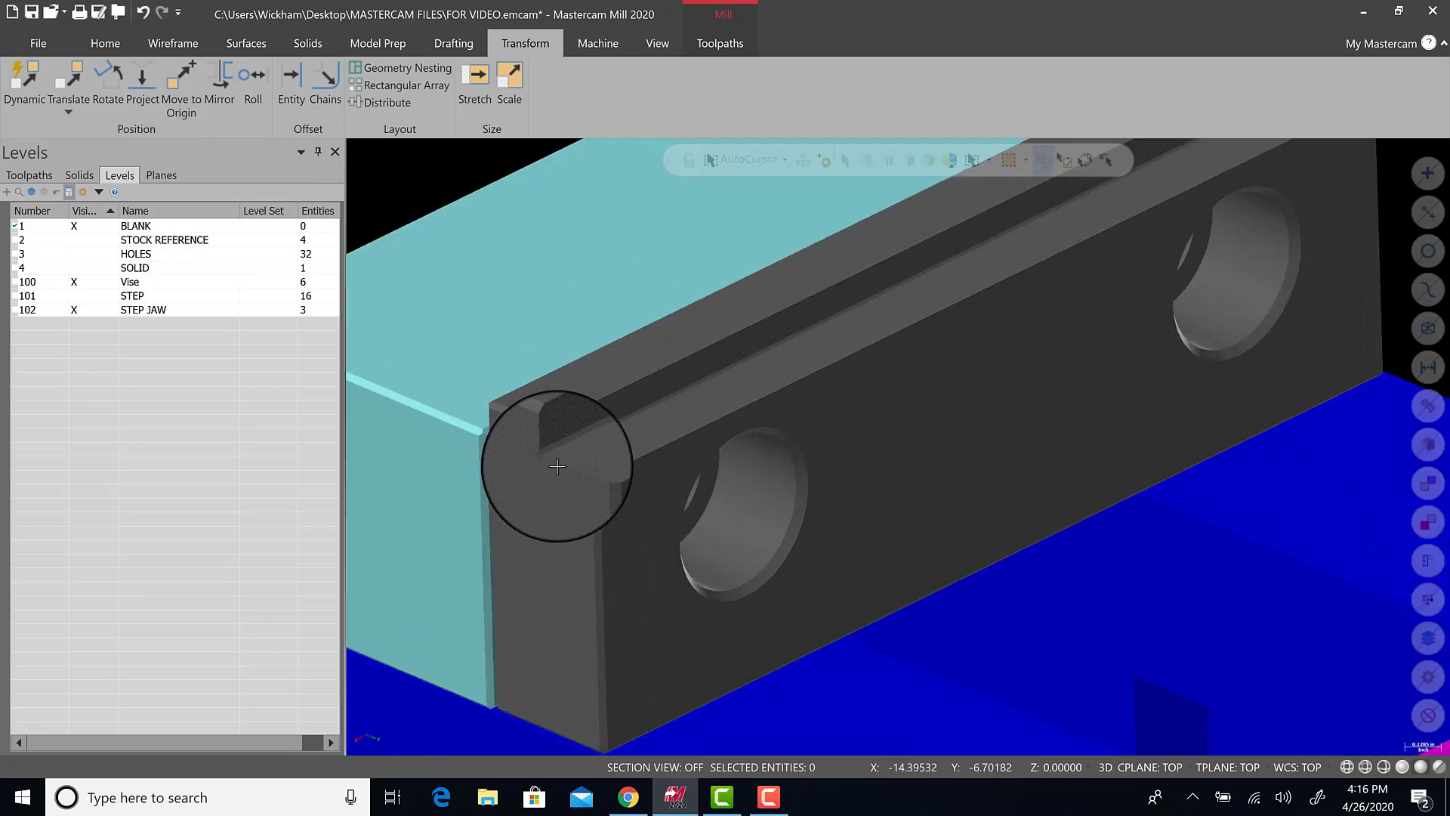
pyautogui.click(173, 43)
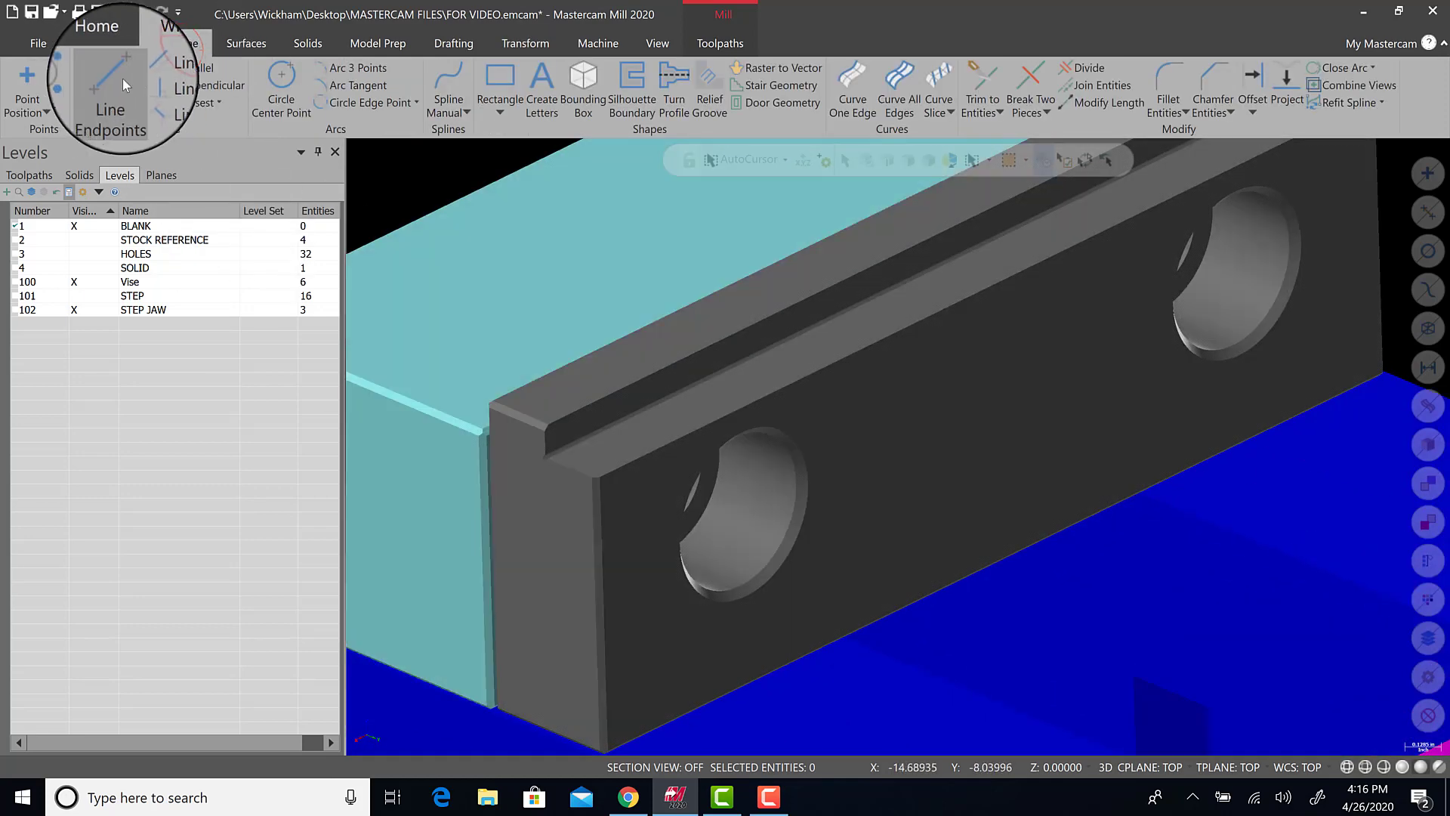
pyautogui.click(130, 80)
pyautogui.scroll(2, 559, 476)
pyautogui.scroll(1, 552, 446)
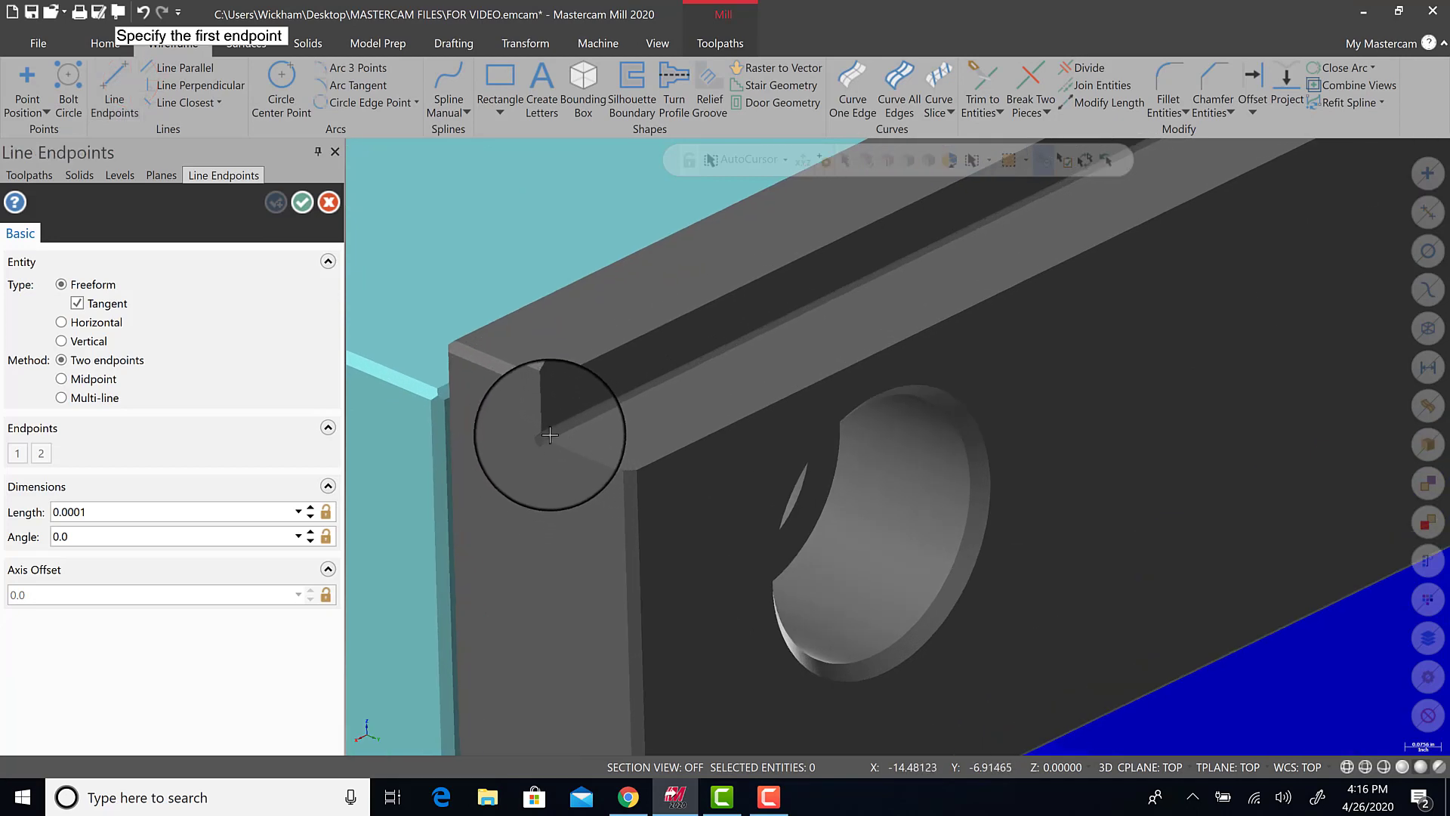
pyautogui.click(765, 331)
pyautogui.click(97, 513)
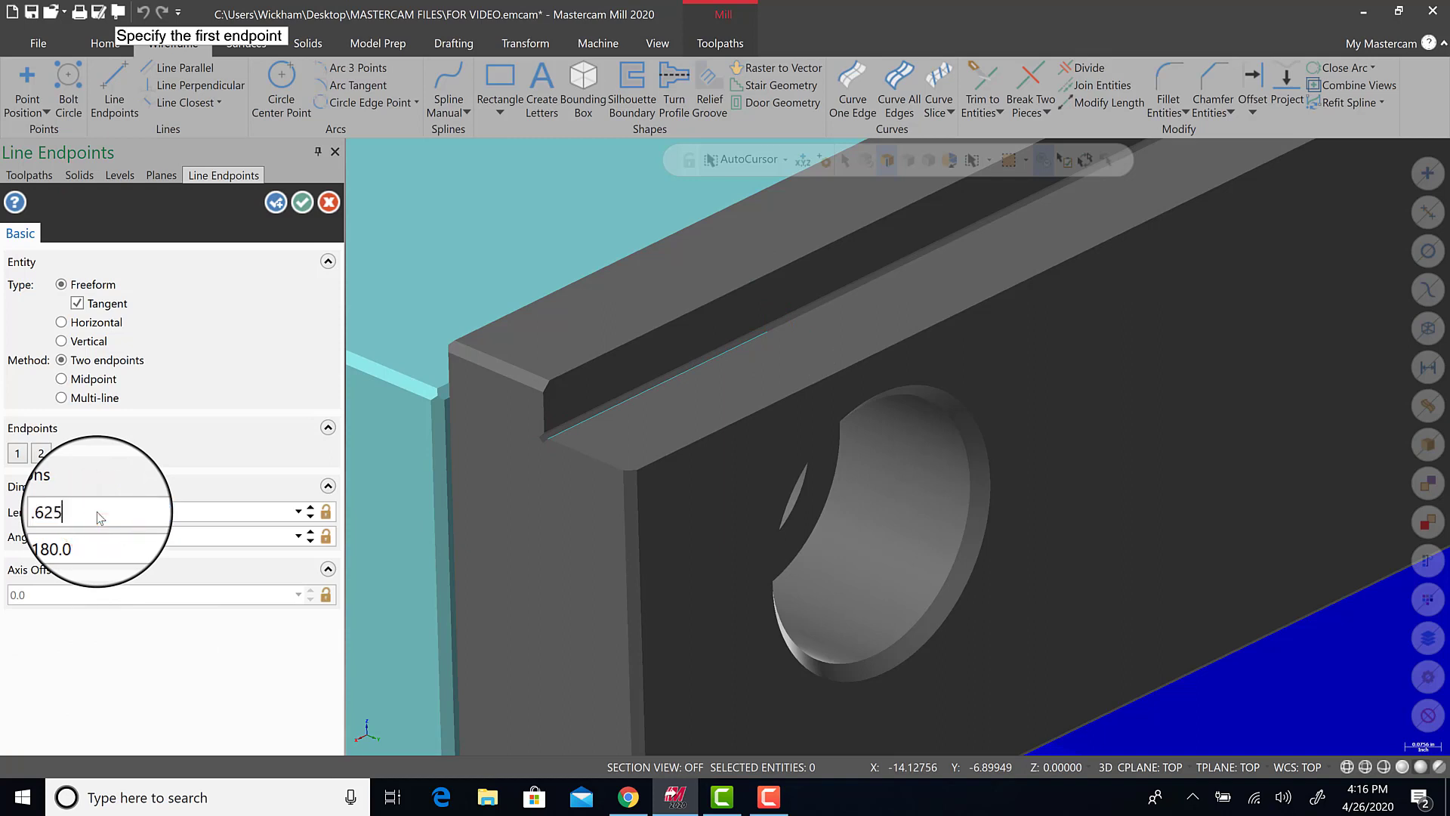
pyautogui.click(300, 202)
# - Clear the transform result colours and make levels 2 STOCK REFERENCE, 3 HOLES and 4 SOLID visible
pyautogui.scroll(-10, 880, 541)
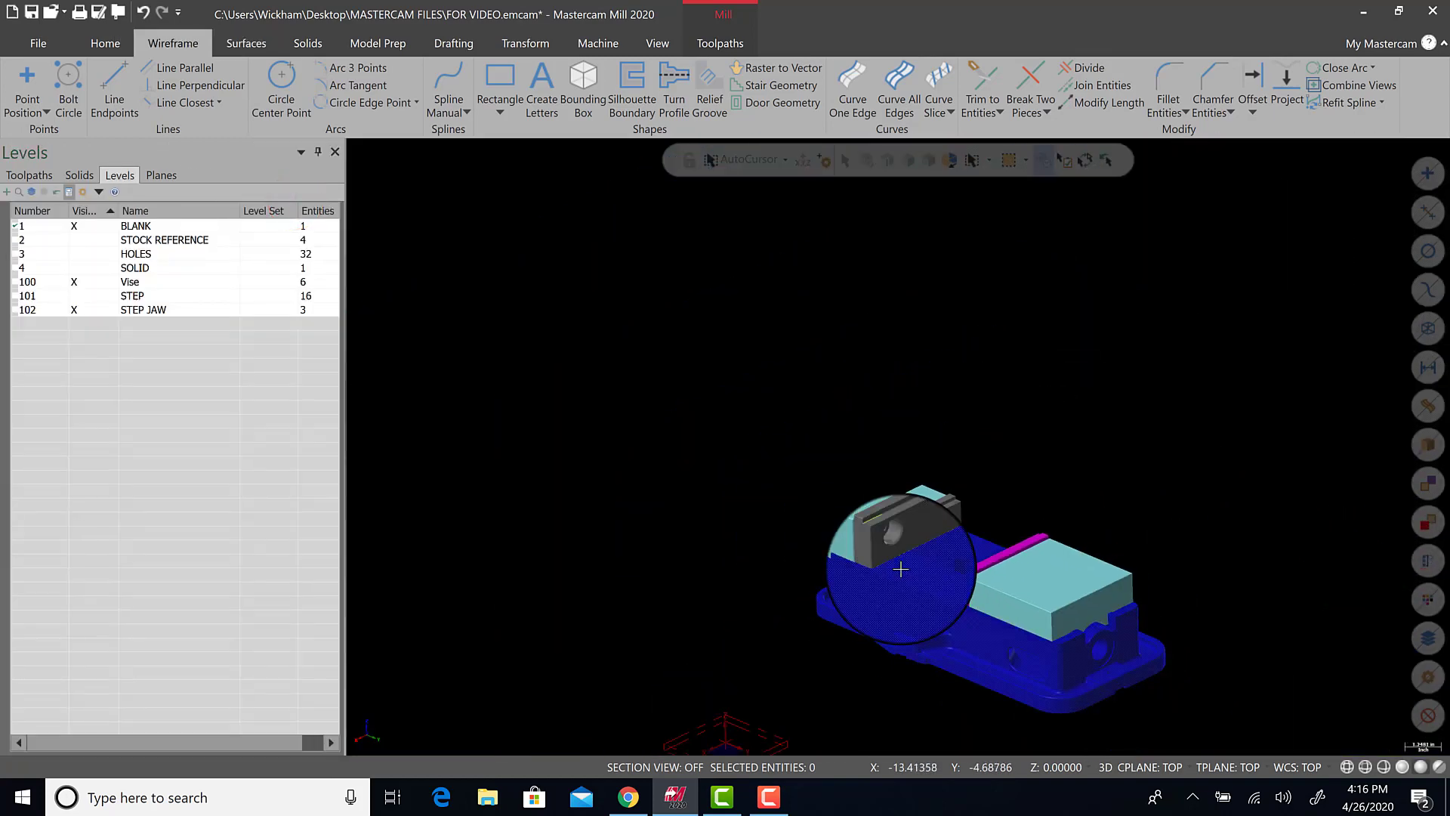
pyautogui.scroll(5, 854, 688)
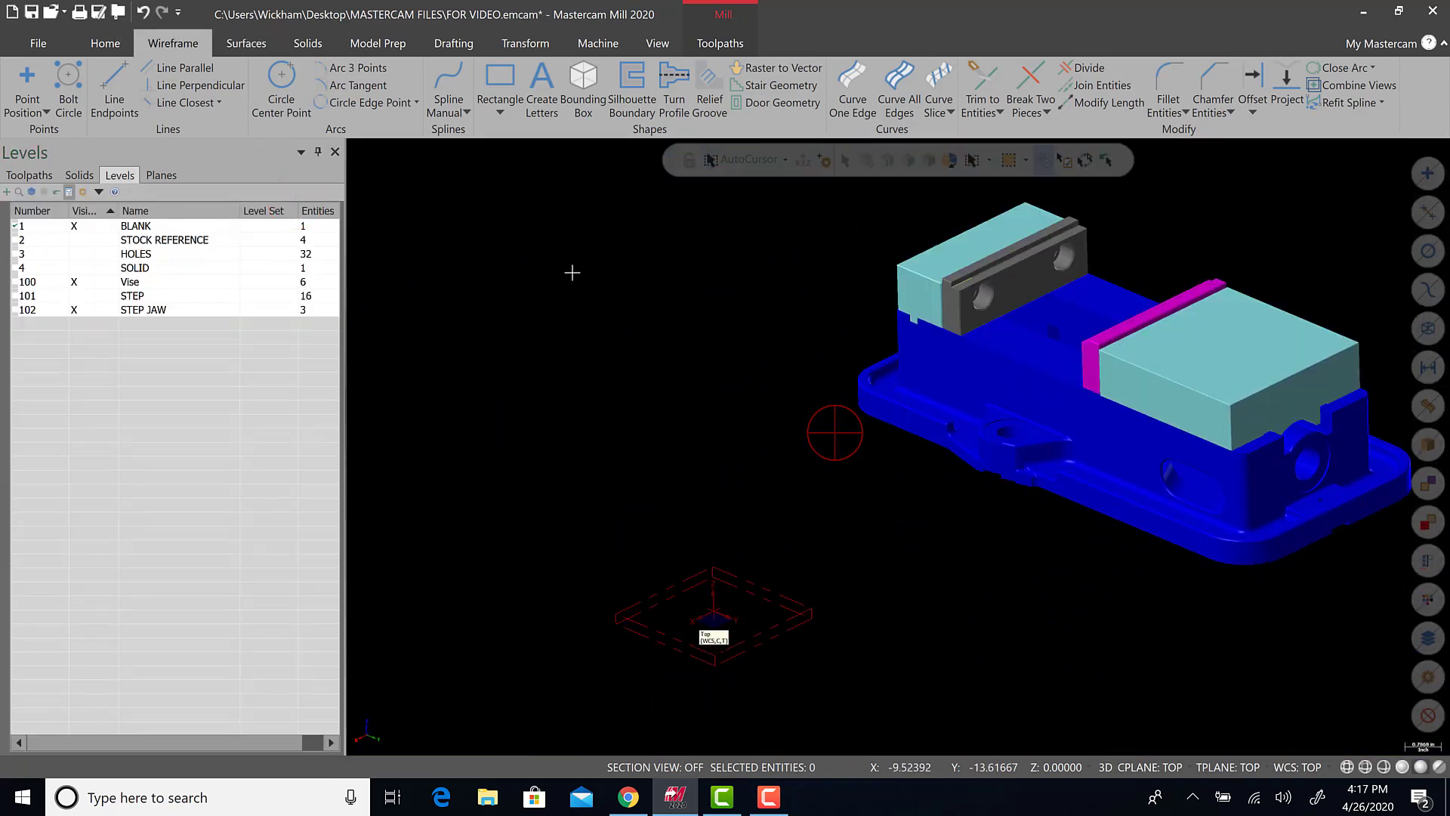
pyautogui.rightClick(572, 273)
pyautogui.click(639, 254)
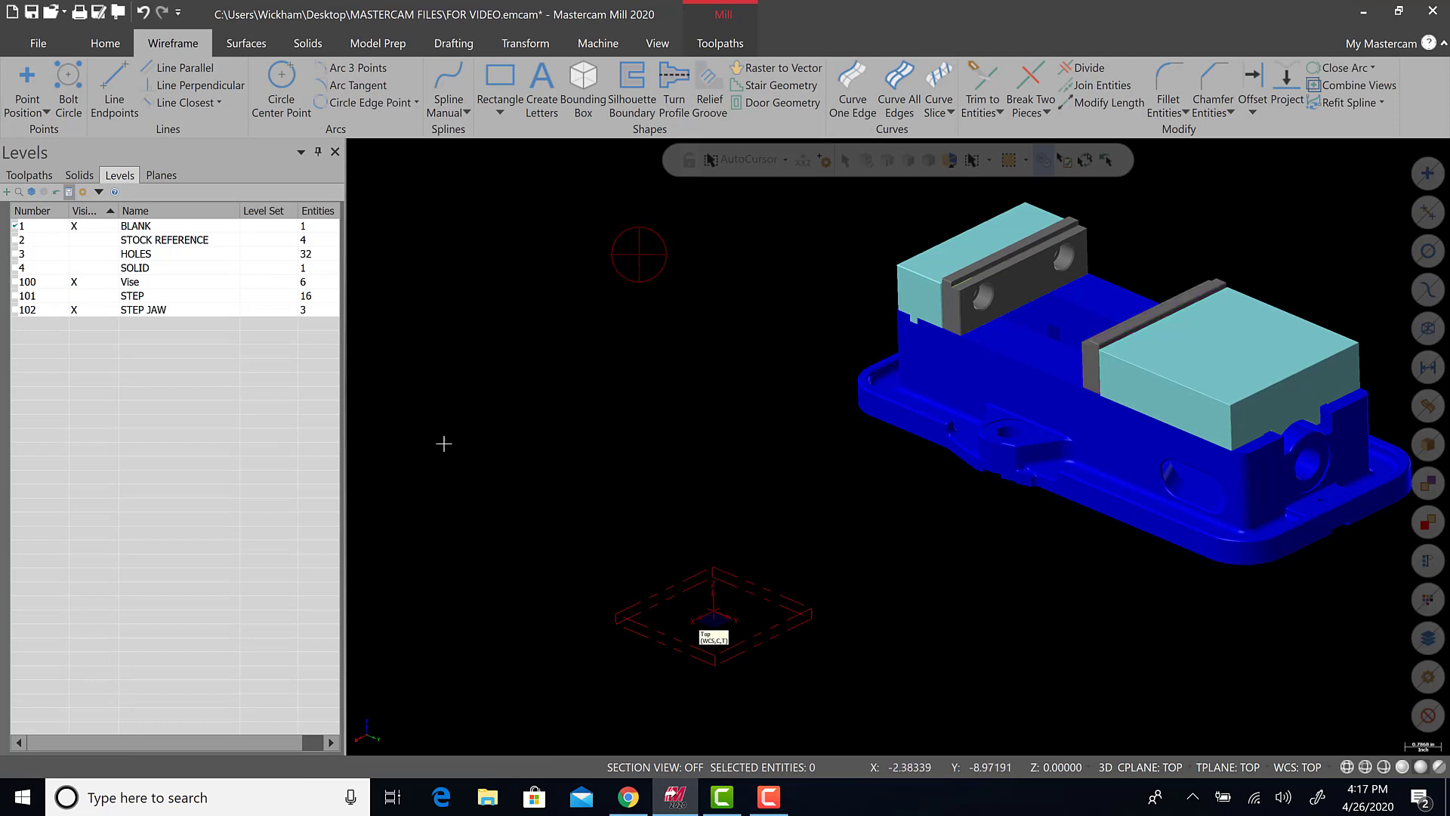
pyautogui.click(86, 254)
pyautogui.click(87, 268)
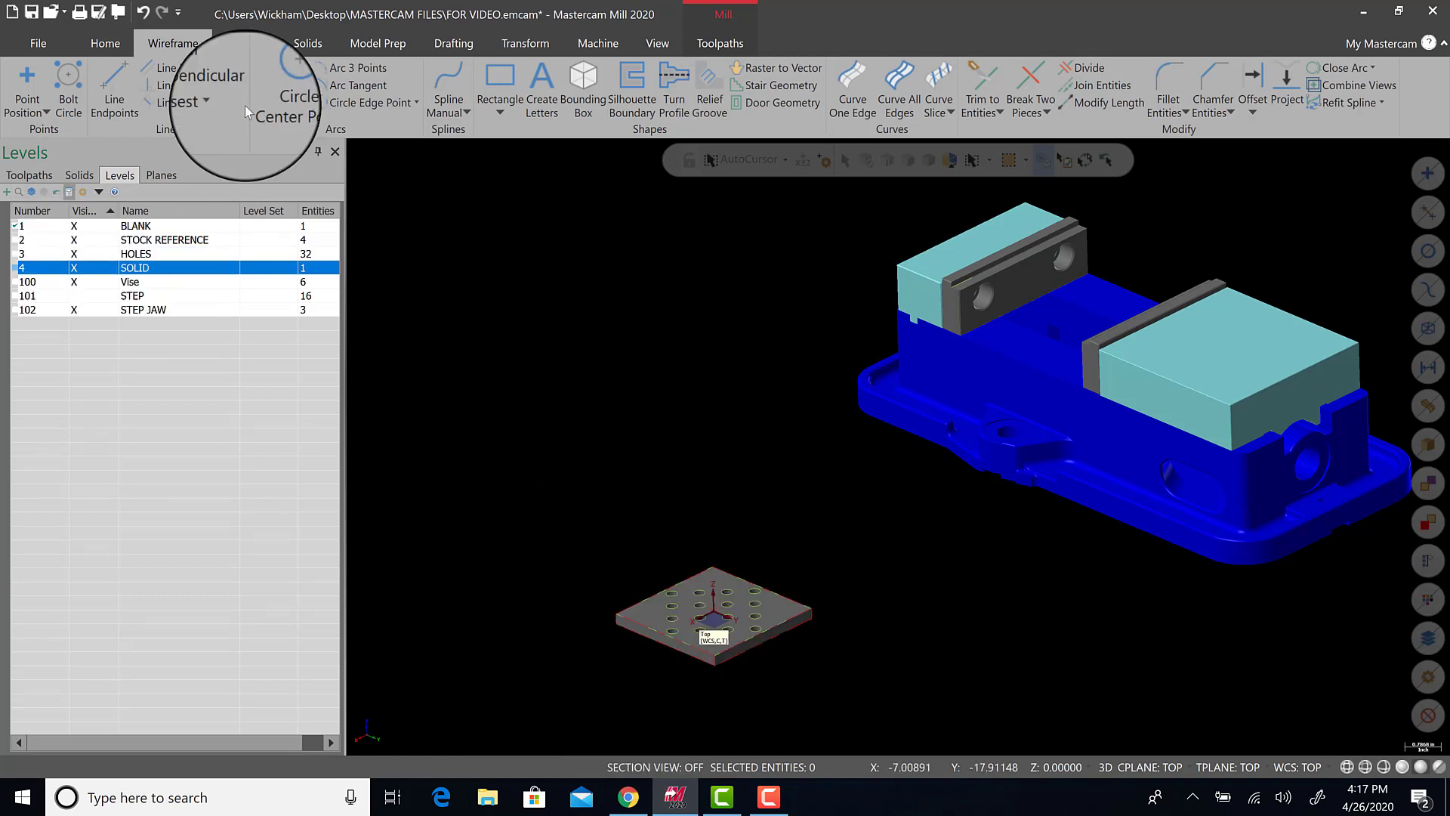
# - Select the holed plate with its geometry for a Dynamic move and place the gnomon origin on its bottom outer corner
pyautogui.click(544, 48)
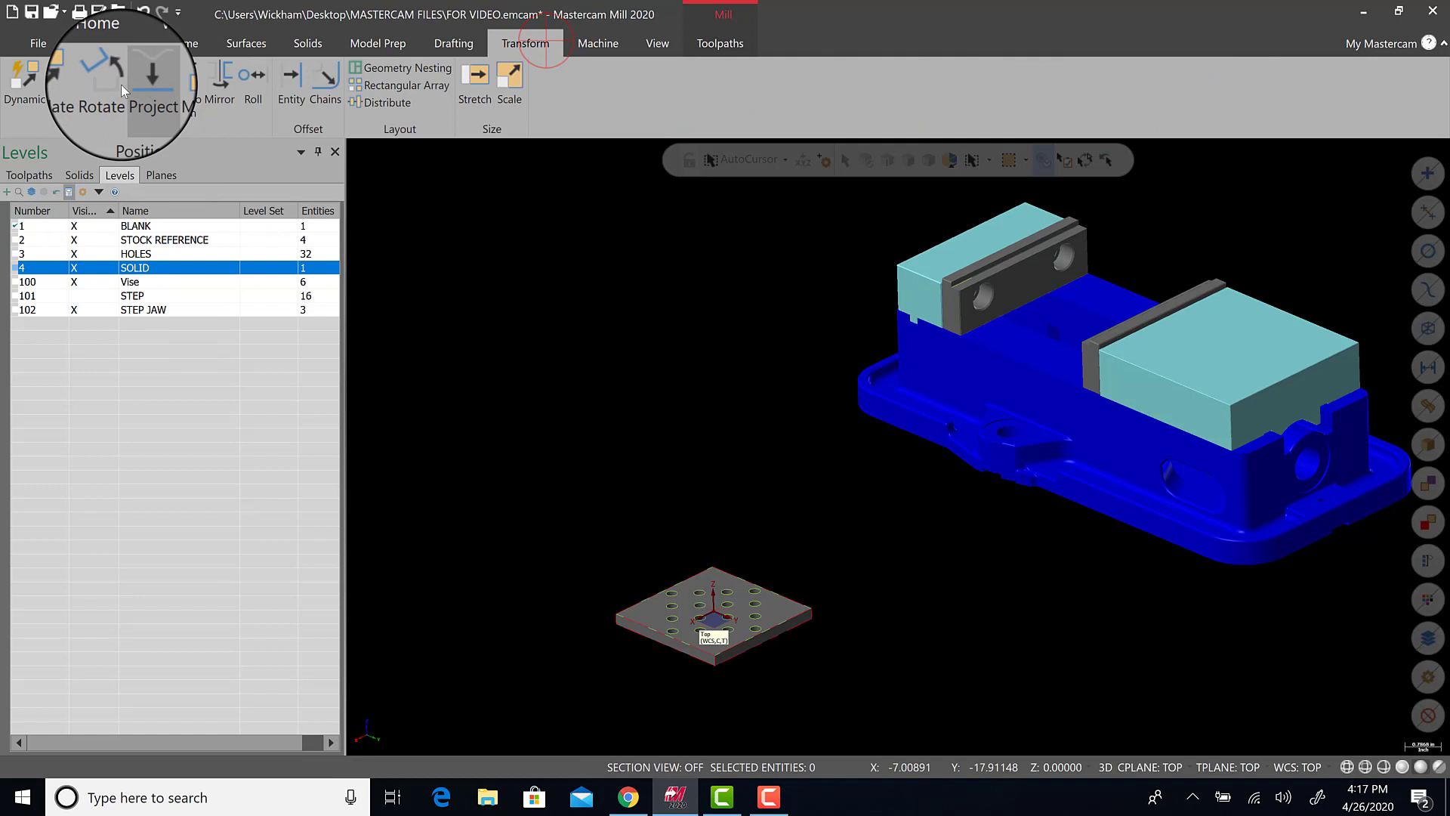
pyautogui.click(23, 75)
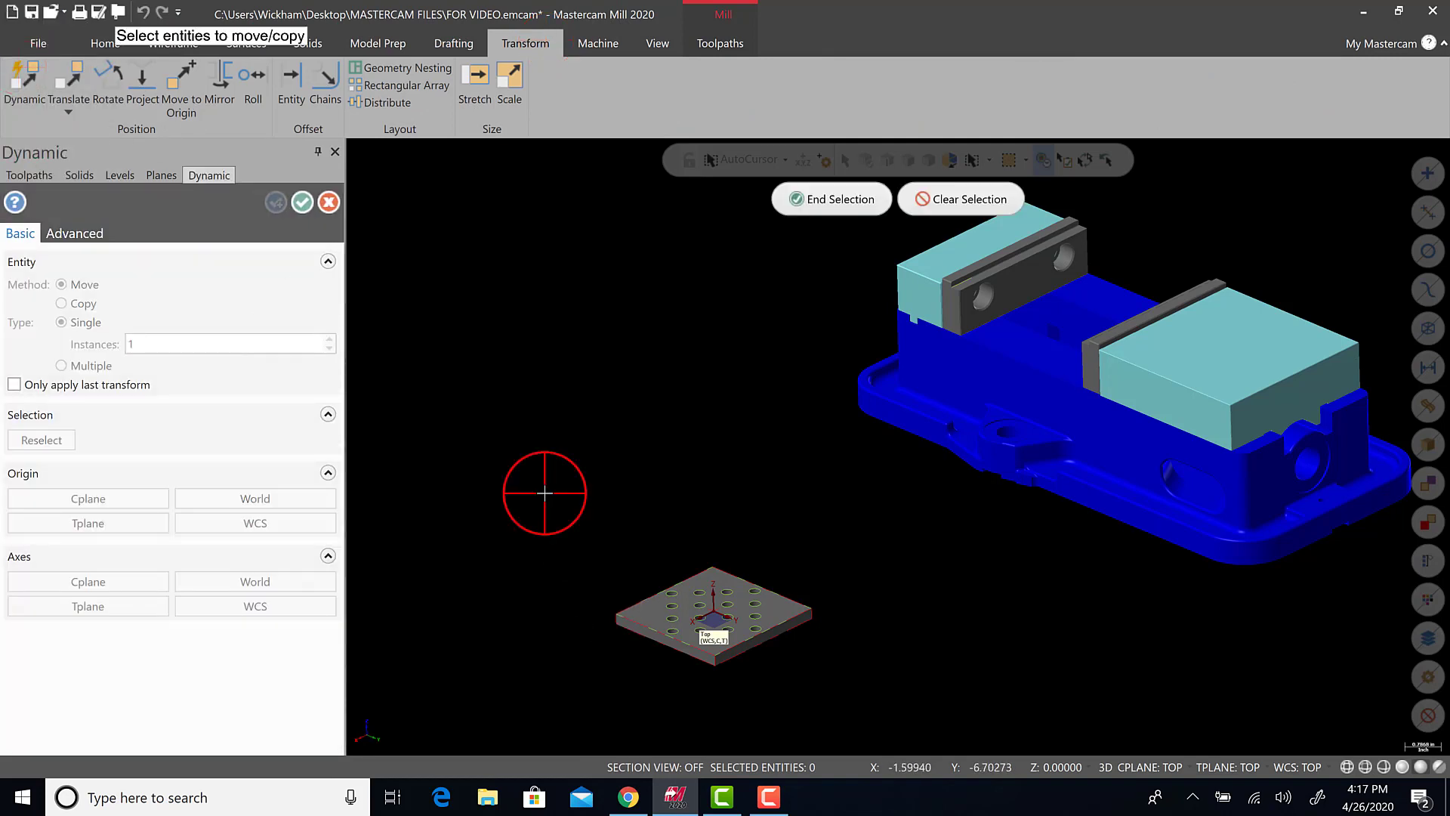
pyautogui.moveTo(545, 493); pyautogui.dragTo(830, 685)
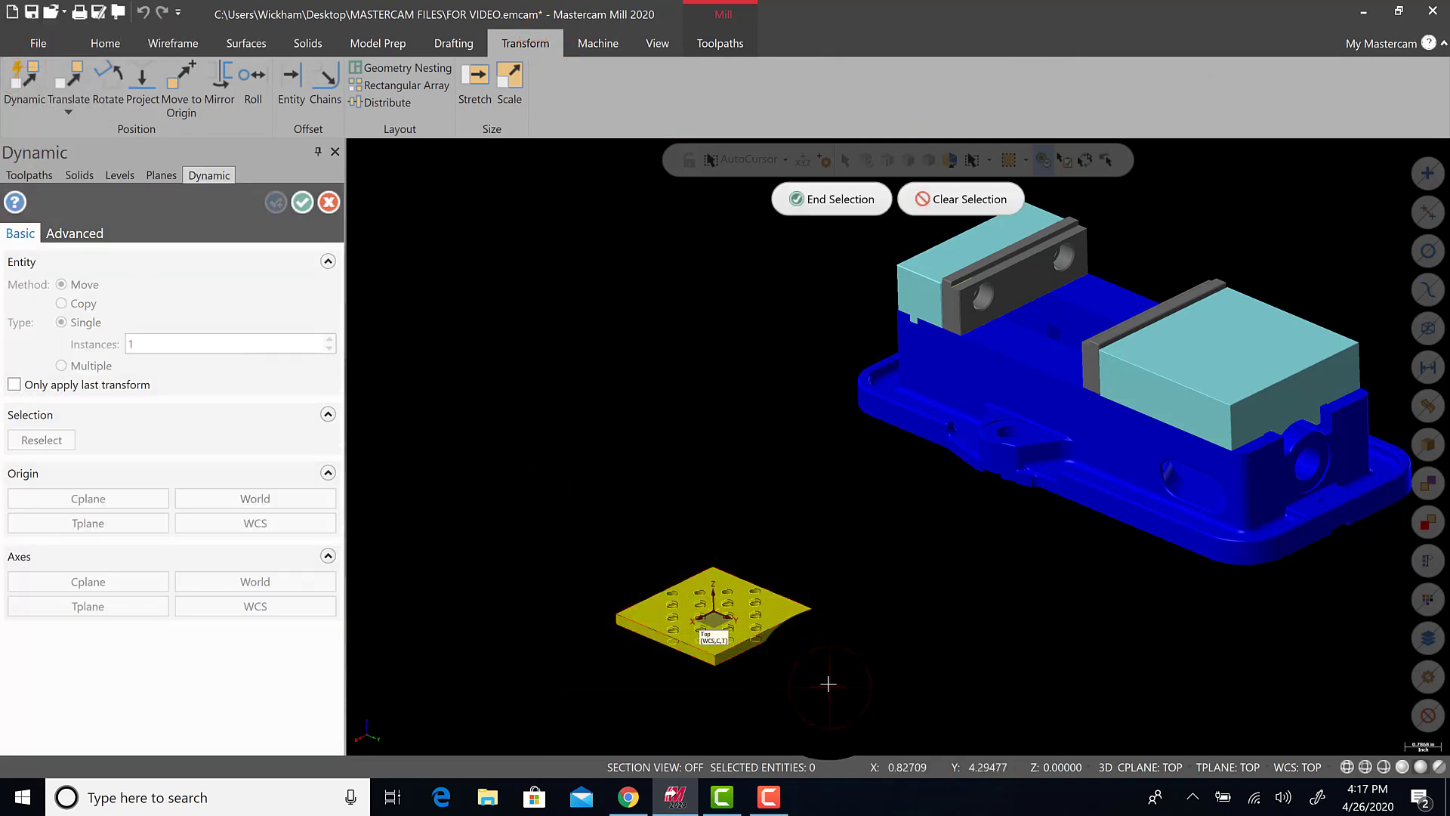
pyautogui.press('Return')
pyautogui.scroll(5, 619, 604)
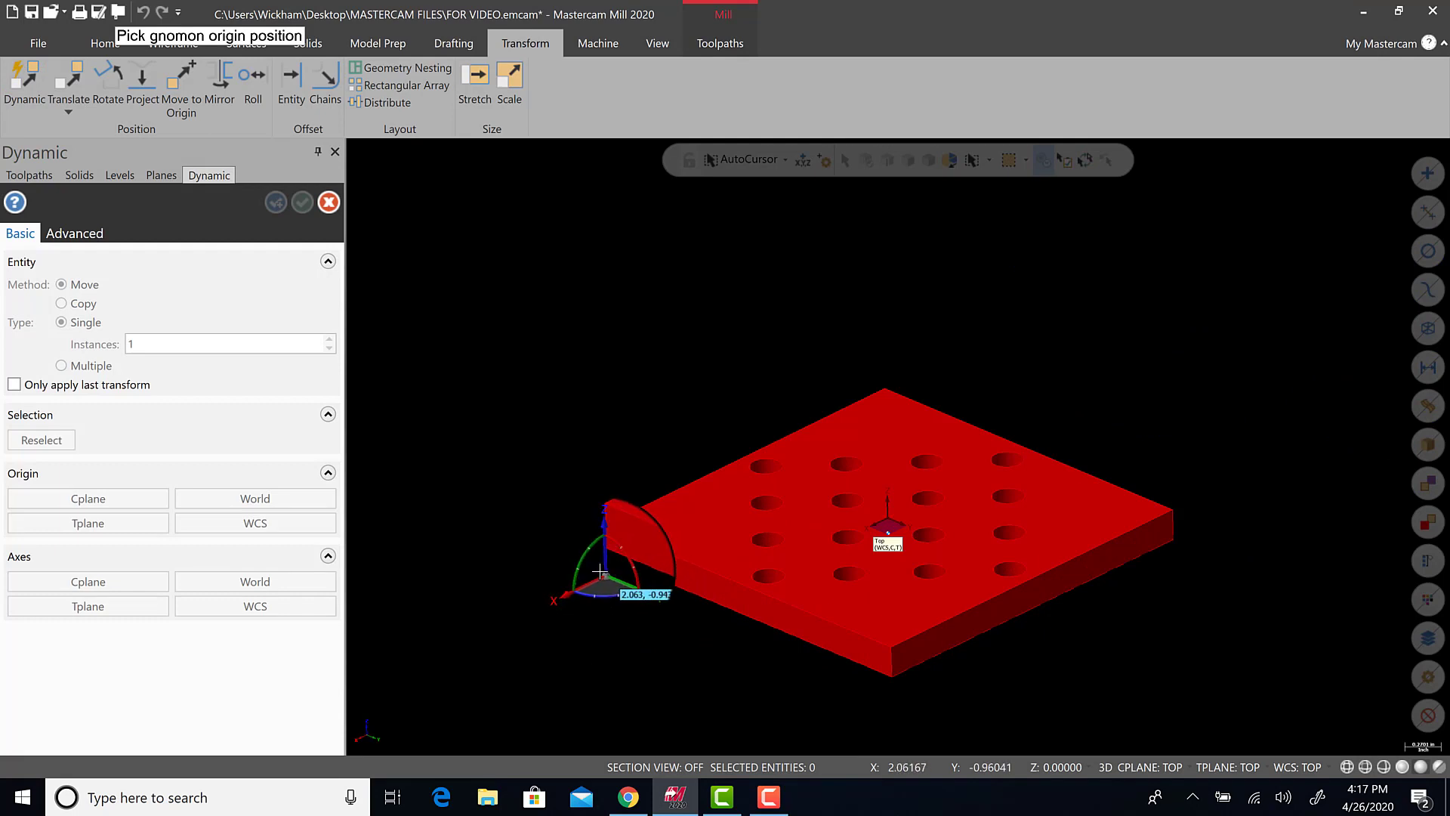
pyautogui.click(606, 557)
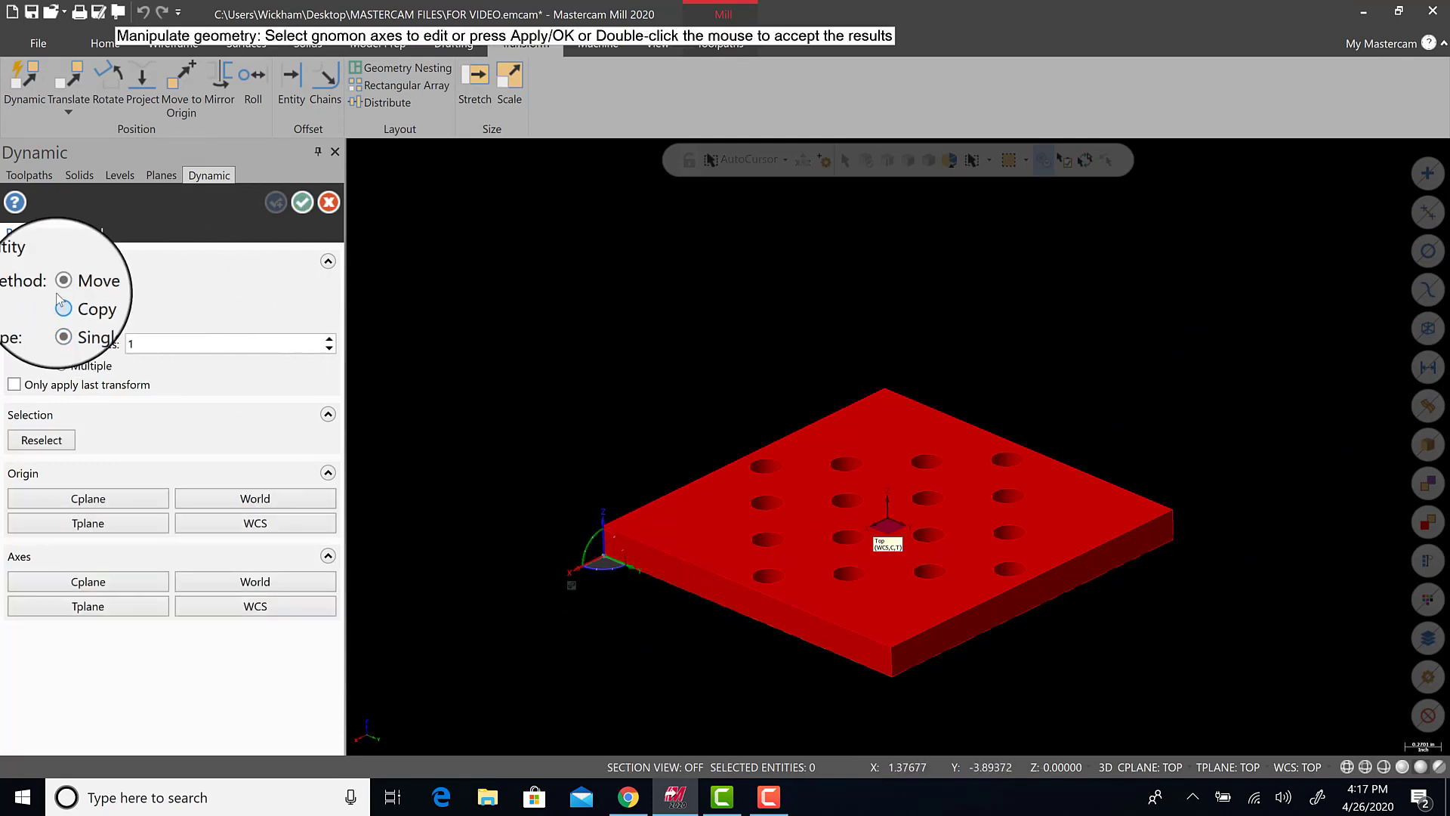
# - Move the plate by its gnomon origin onto the line's endpoint on the fixed-side step jaw's ledge, accept, and clear the result colours
pyautogui.click(604, 554)
pyautogui.scroll(-4, 846, 442)
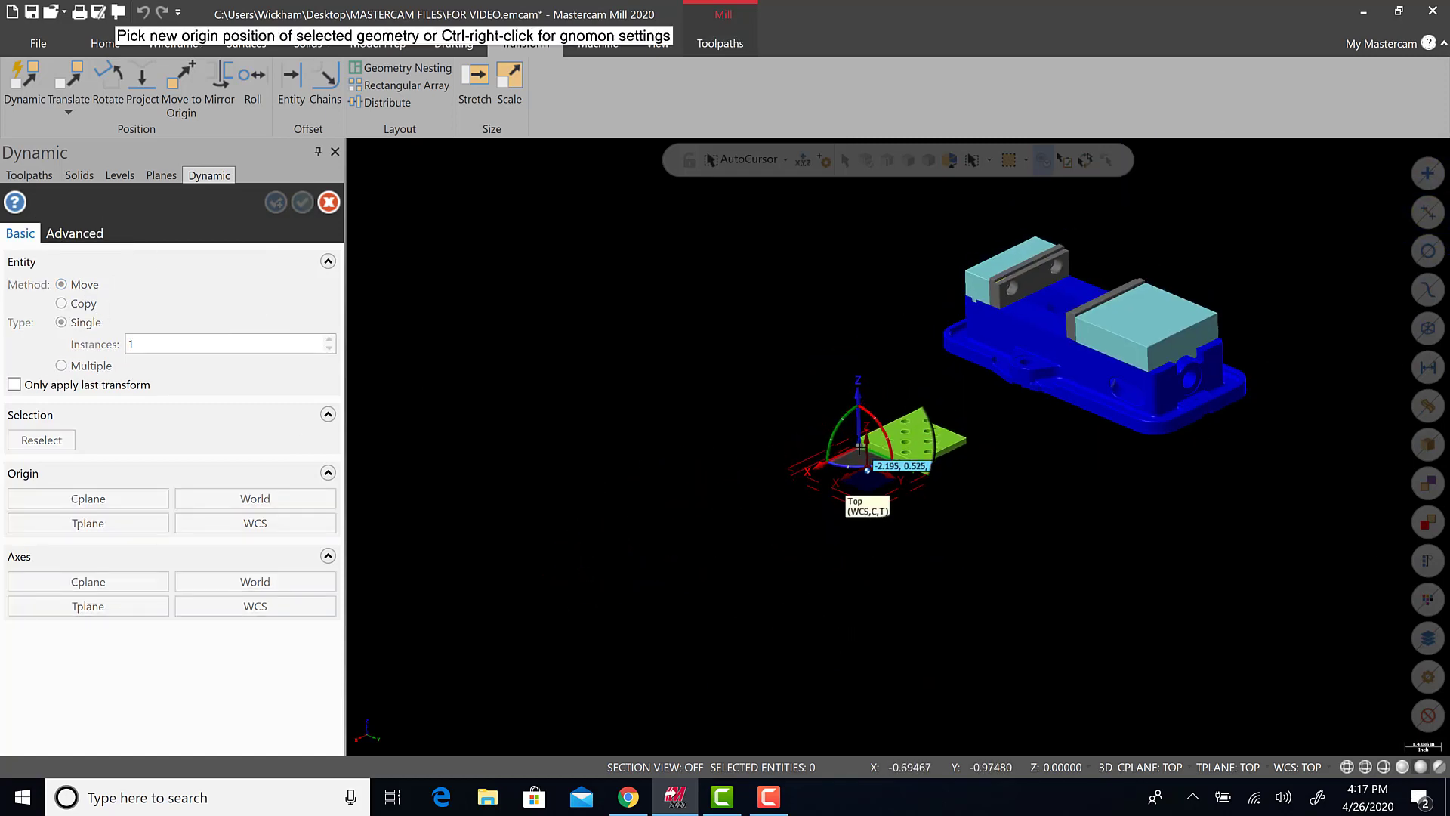
pyautogui.scroll(6, 944, 349)
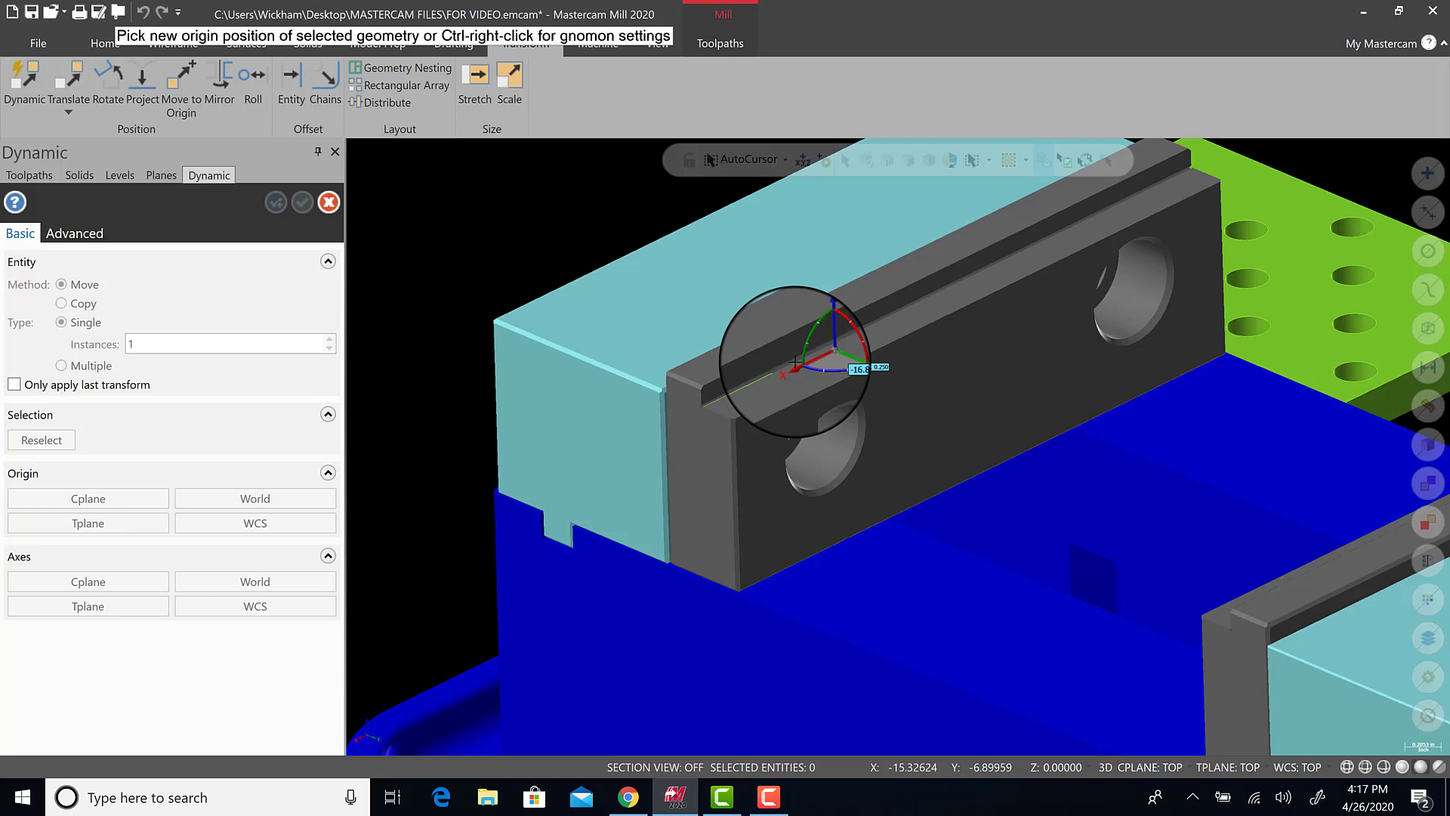
pyautogui.click(781, 370)
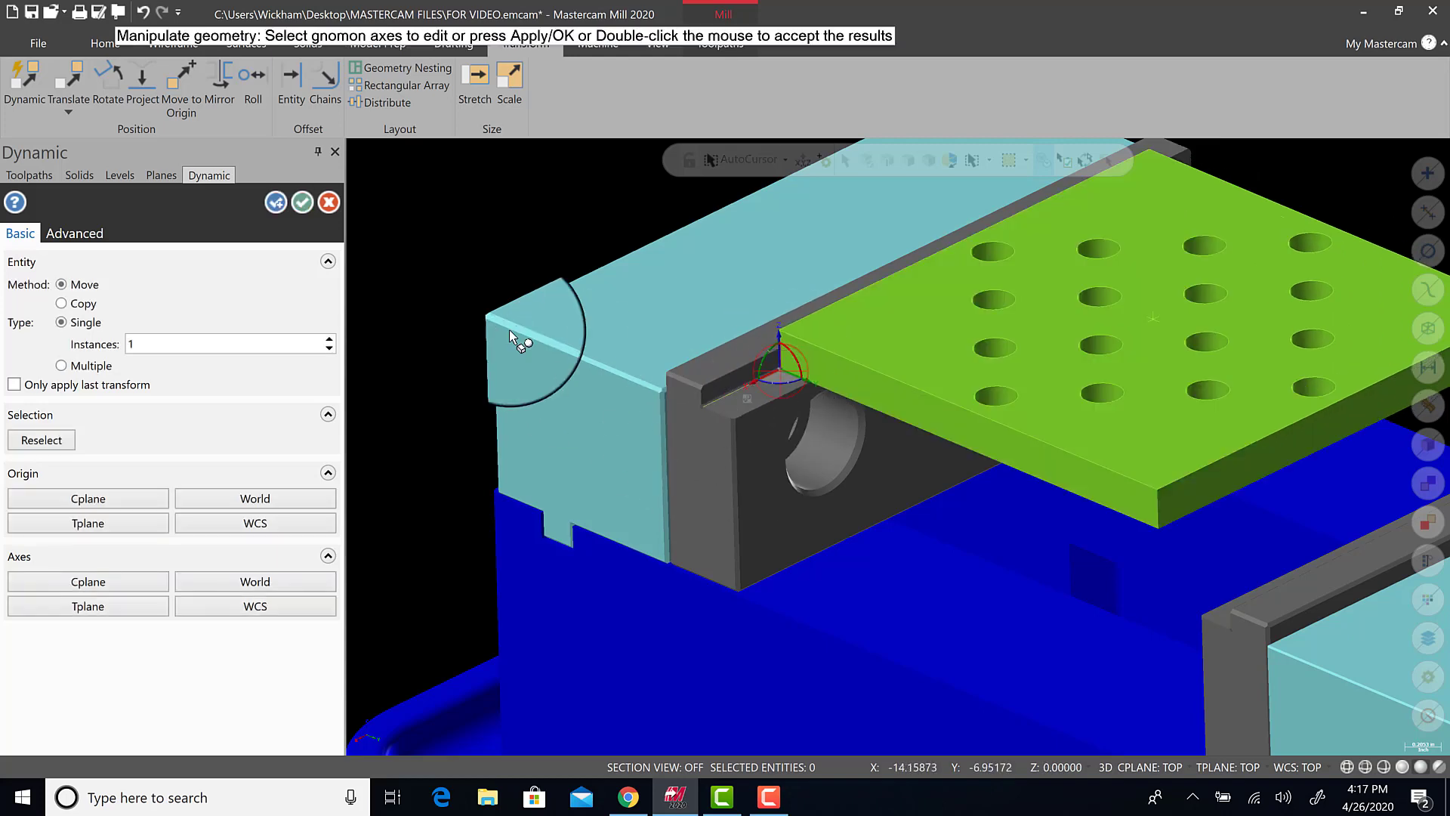
pyautogui.click(301, 217)
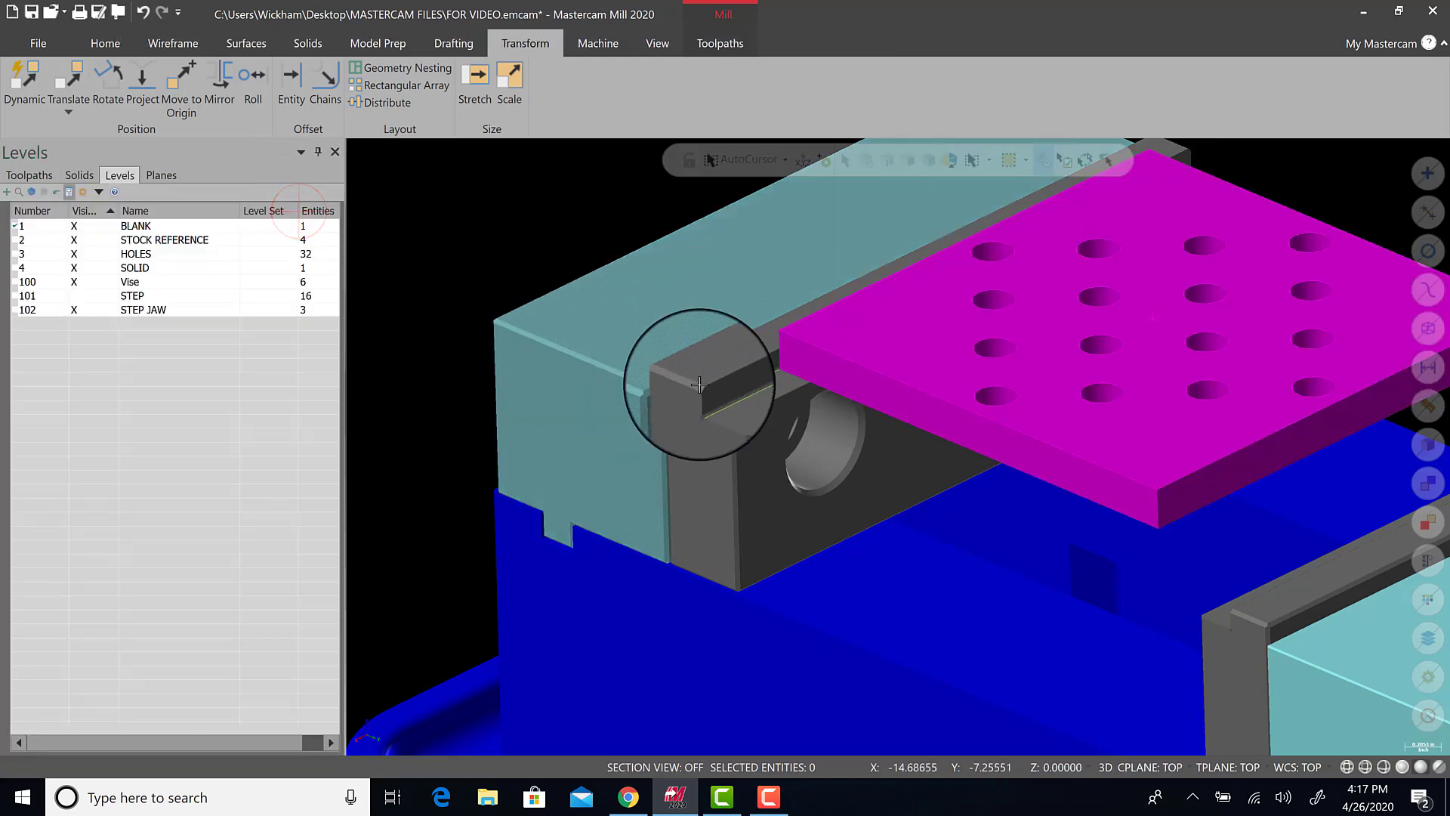
pyautogui.scroll(-3, 696, 379)
pyautogui.rightClick(483, 231)
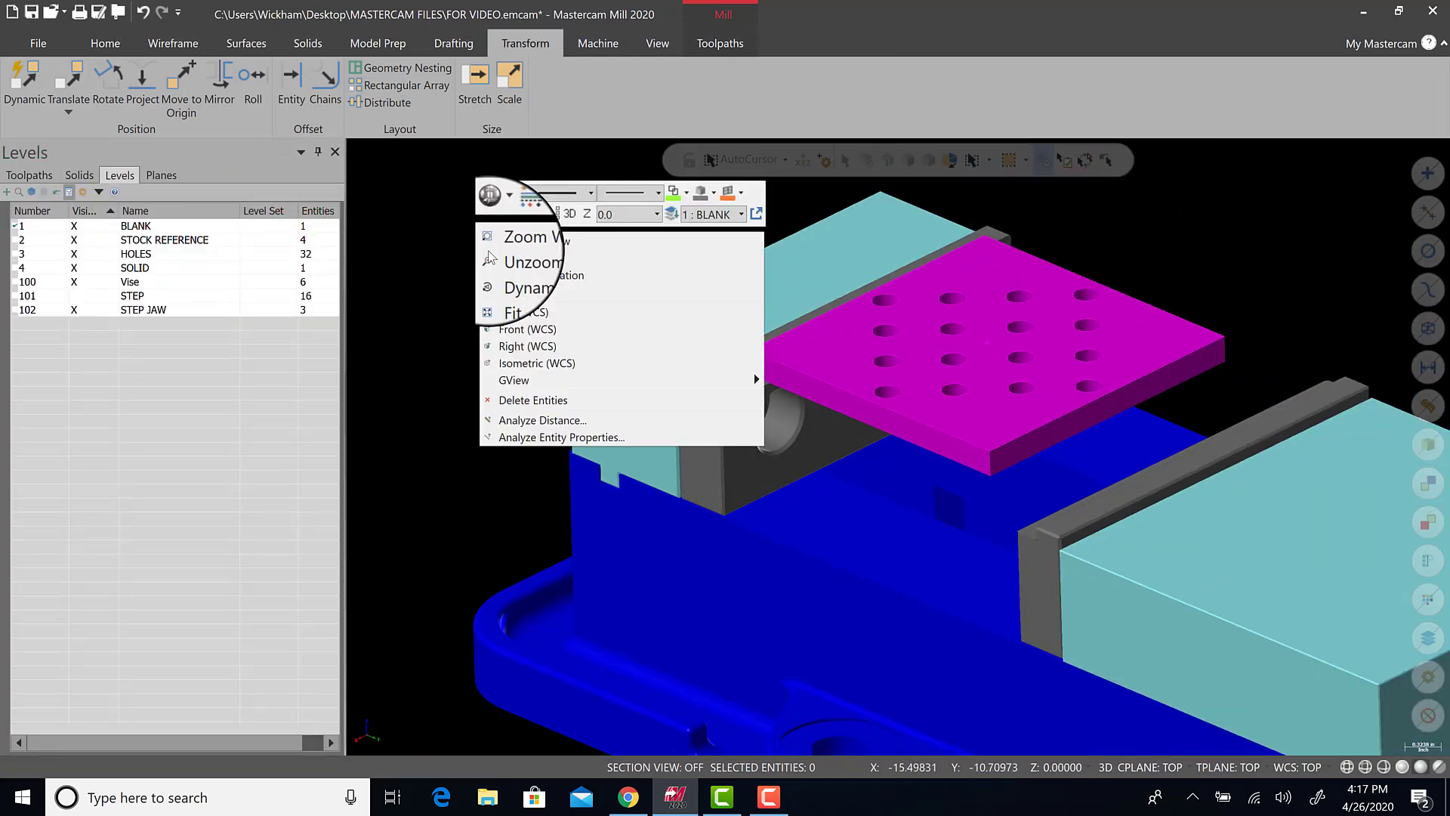
pyautogui.click(549, 211)
# - Inspect how the plate sits on the fixed-side step jaw and its gap to the movable-side step jaw
pyautogui.moveTo(885, 552); pyautogui.dragTo(725, 418, button='middle')
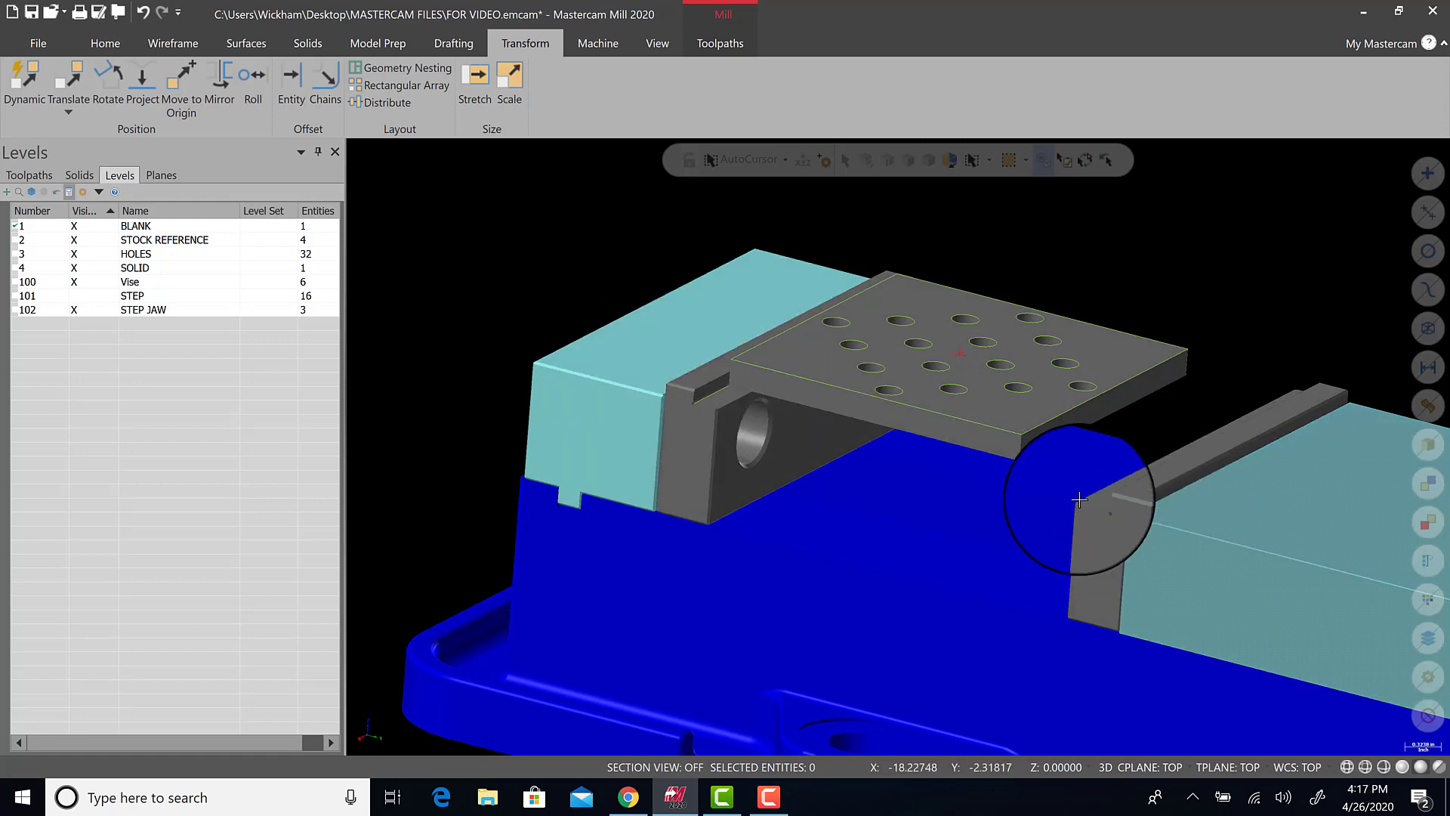
pyautogui.scroll(-4, 878, 412)
pyautogui.scroll(3, 879, 412)
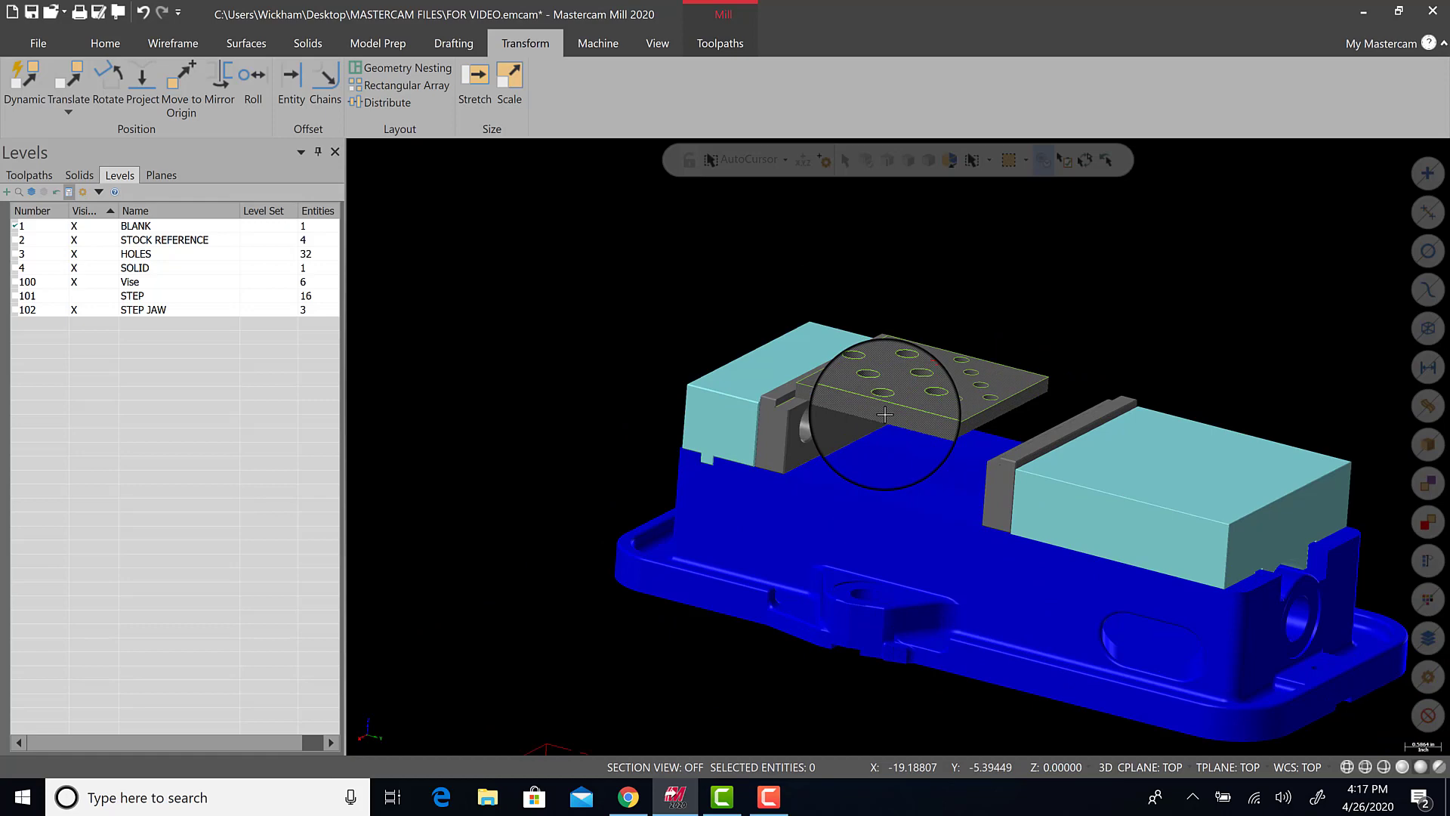
pyautogui.scroll(-3, 656, 728)
pyautogui.moveTo(656, 727); pyautogui.dragTo(1313, 511, button='middle')
pyautogui.scroll(3, 1313, 511)
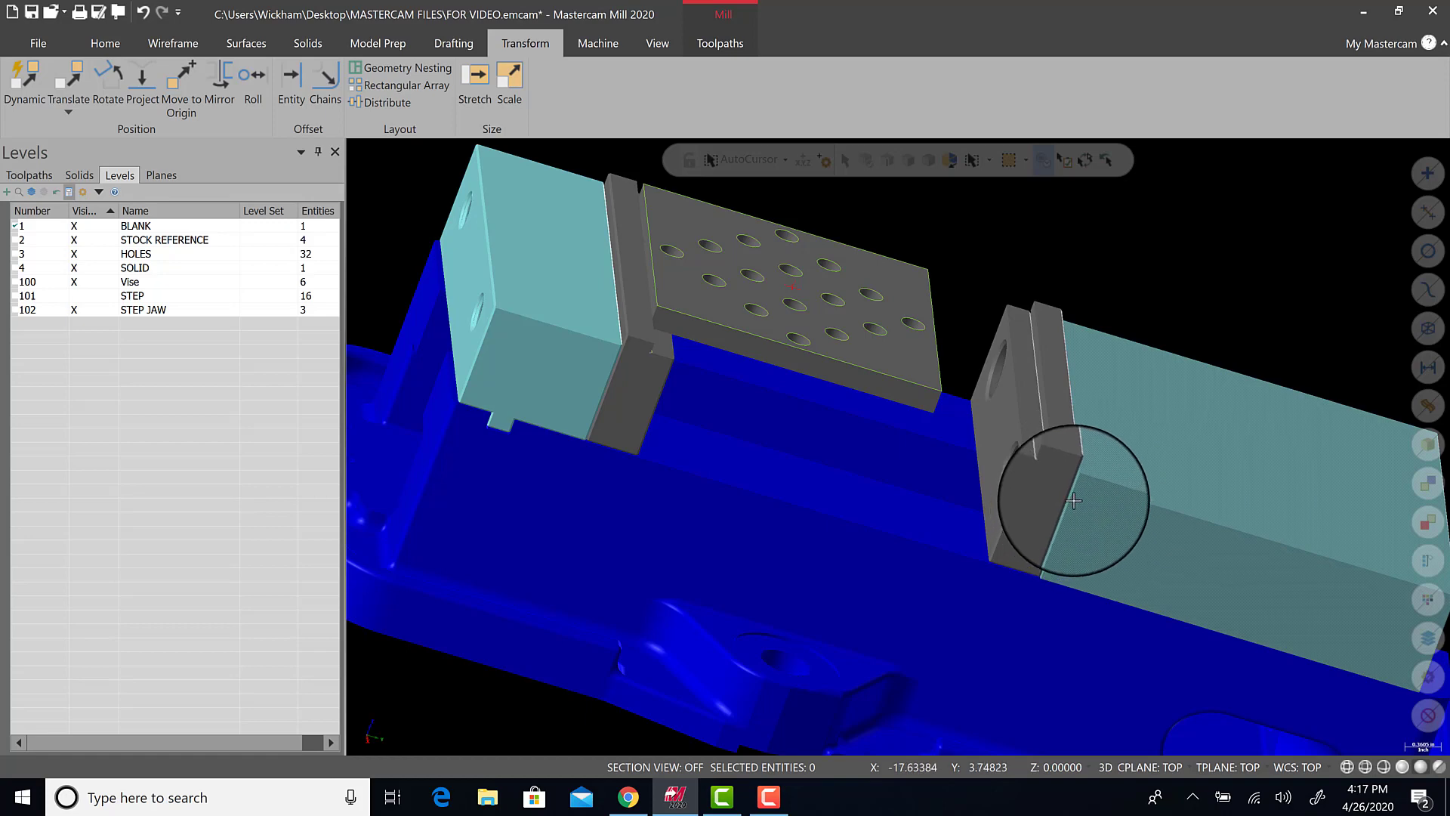
pyautogui.moveTo(1074, 500); pyautogui.dragTo(905, 354, button='middle')
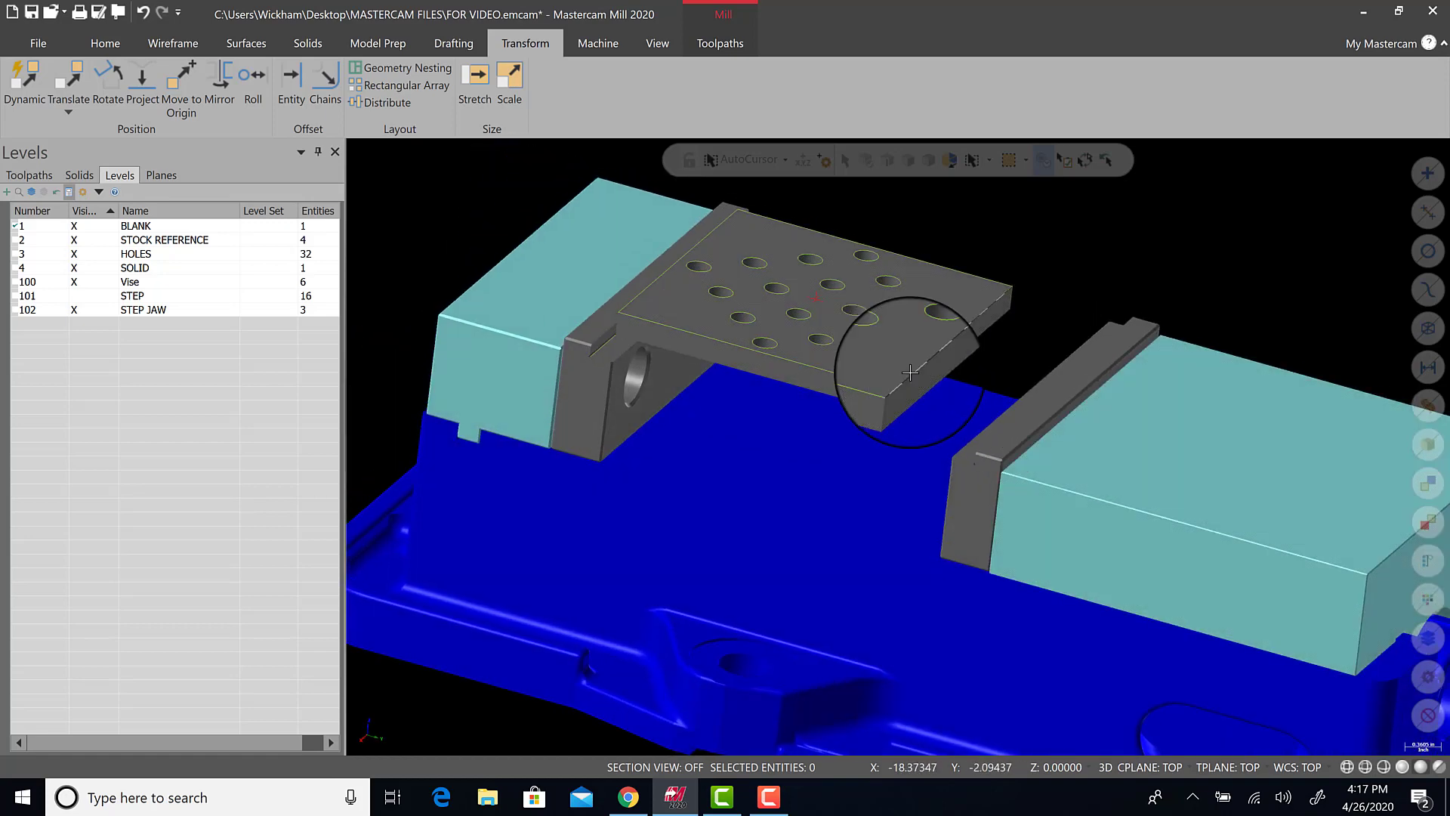
# - In the top view, measure the distance from the movable-side step jaw's inner step edge to the plate's facing edge with a smart dimension
pyautogui.rightClick(1082, 253)
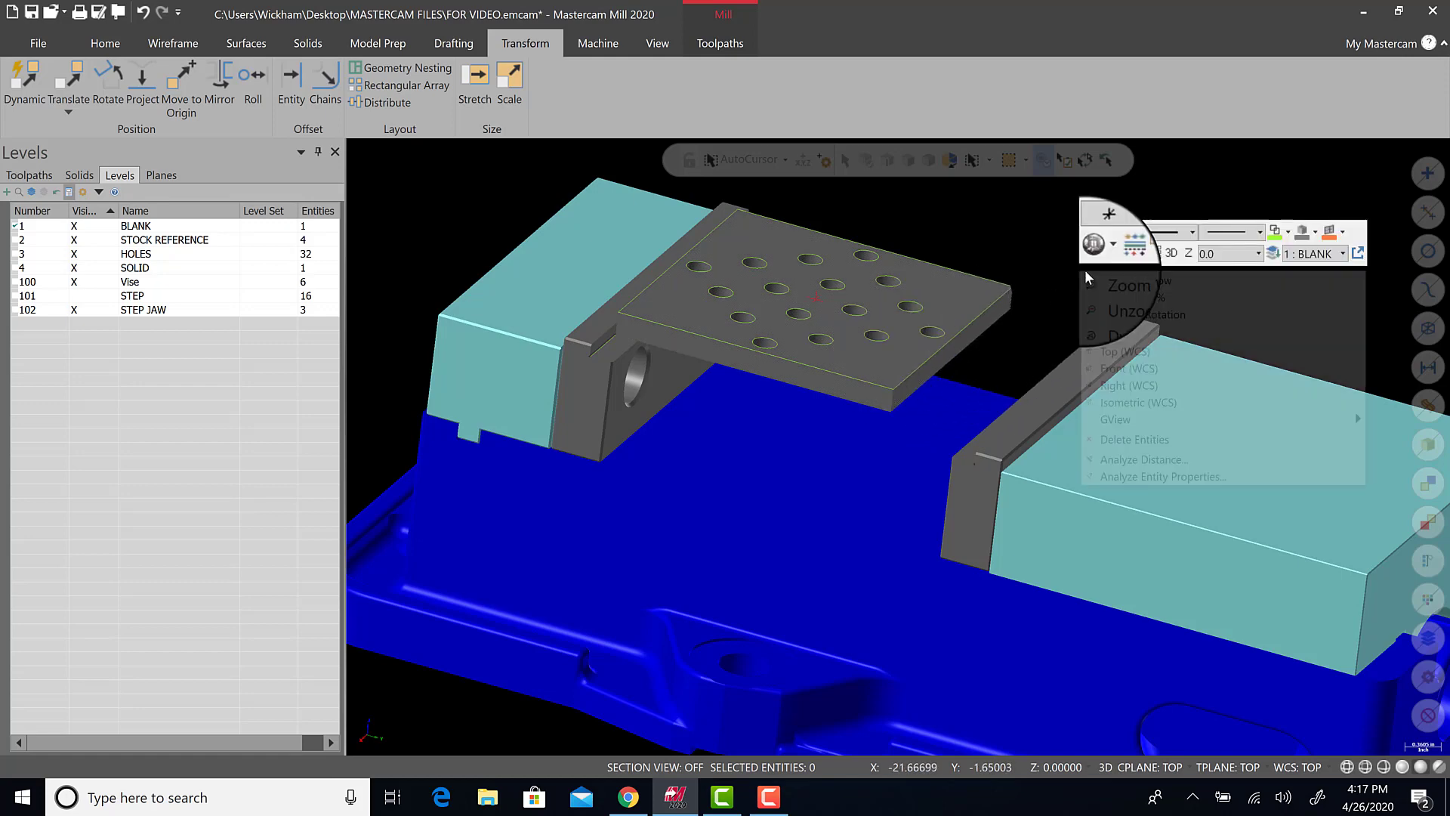
pyautogui.click(1148, 310)
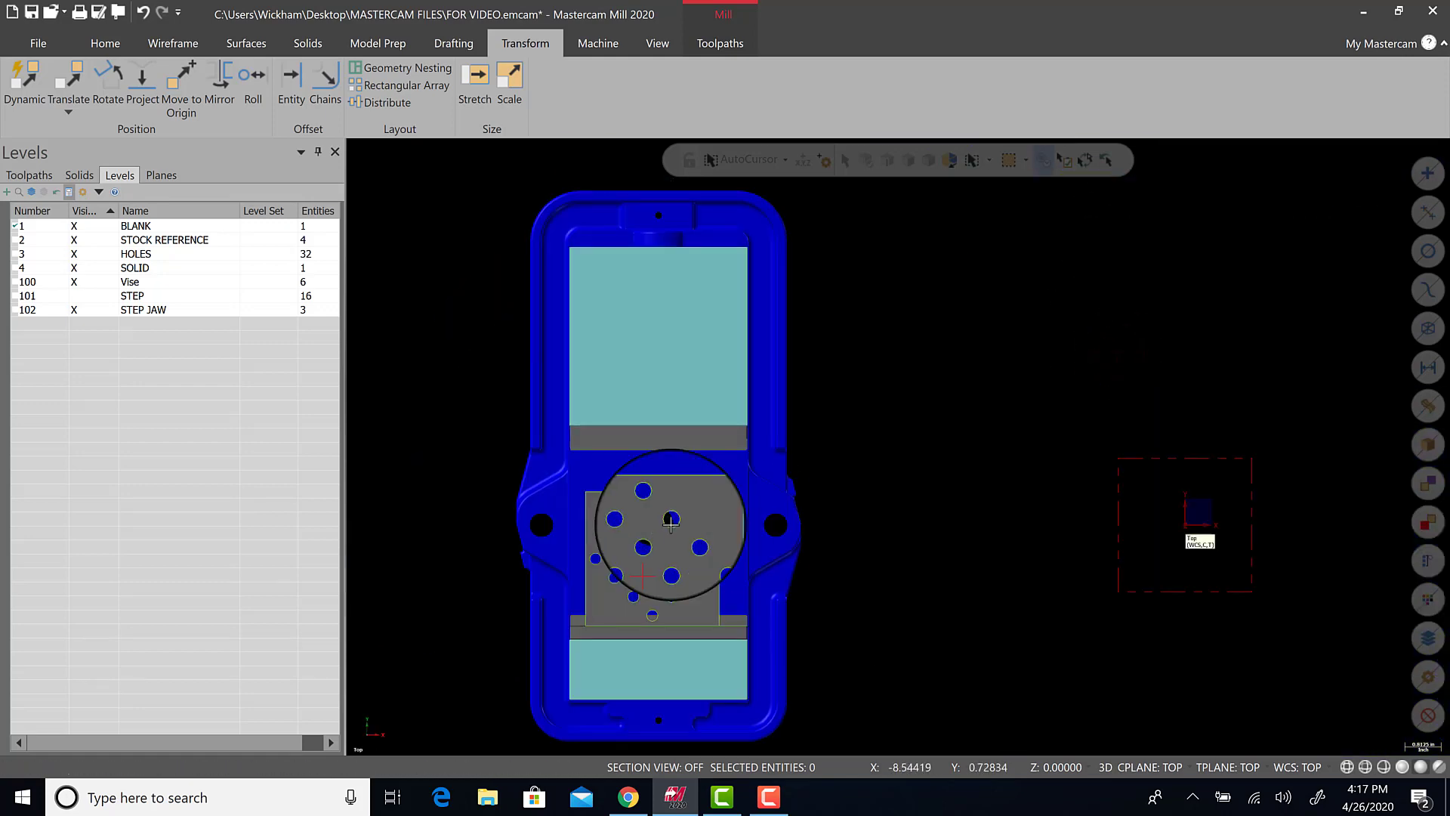
pyautogui.scroll(2, 602, 504)
pyautogui.scroll(2, 651, 482)
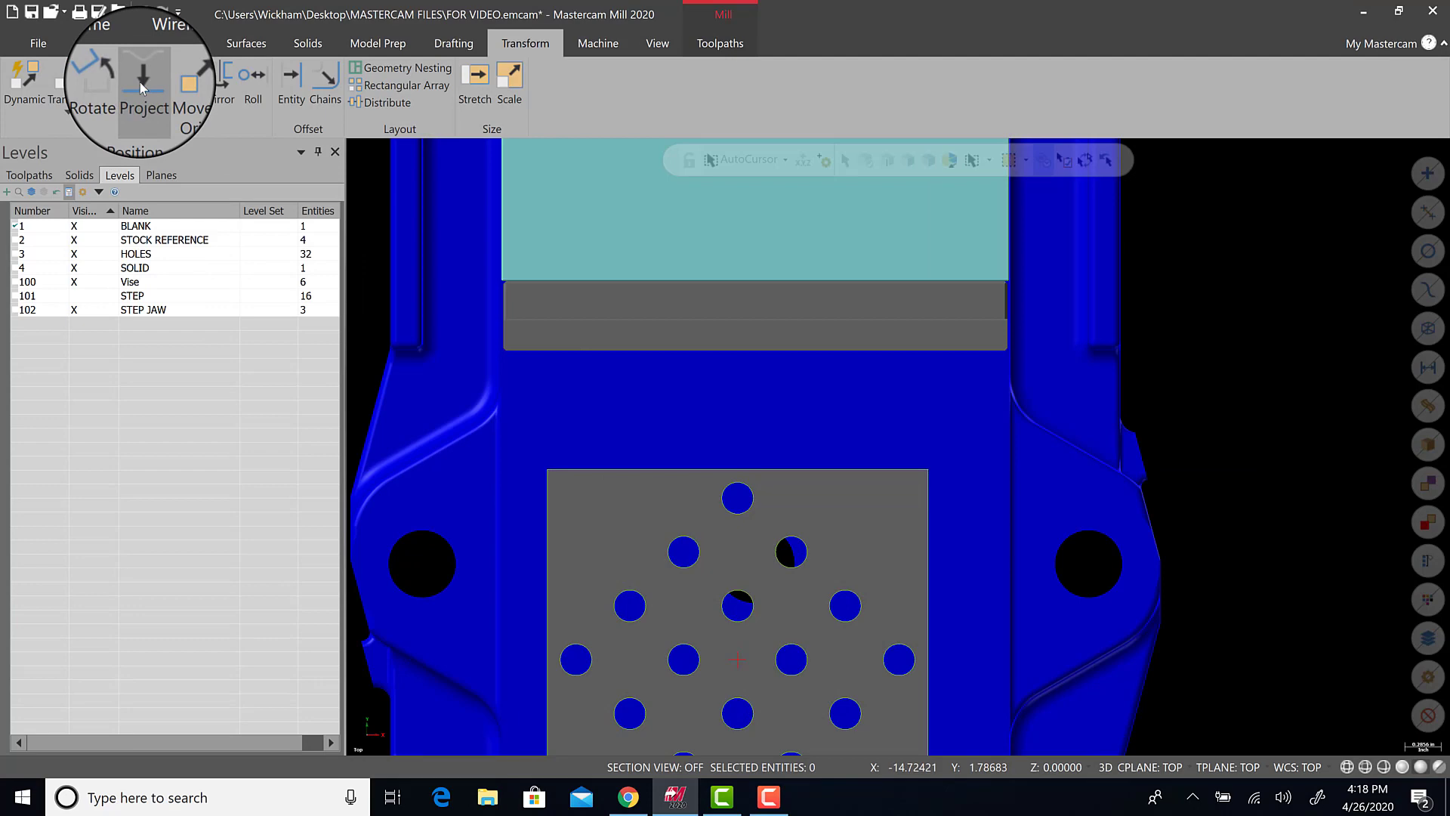
pyautogui.click(114, 47)
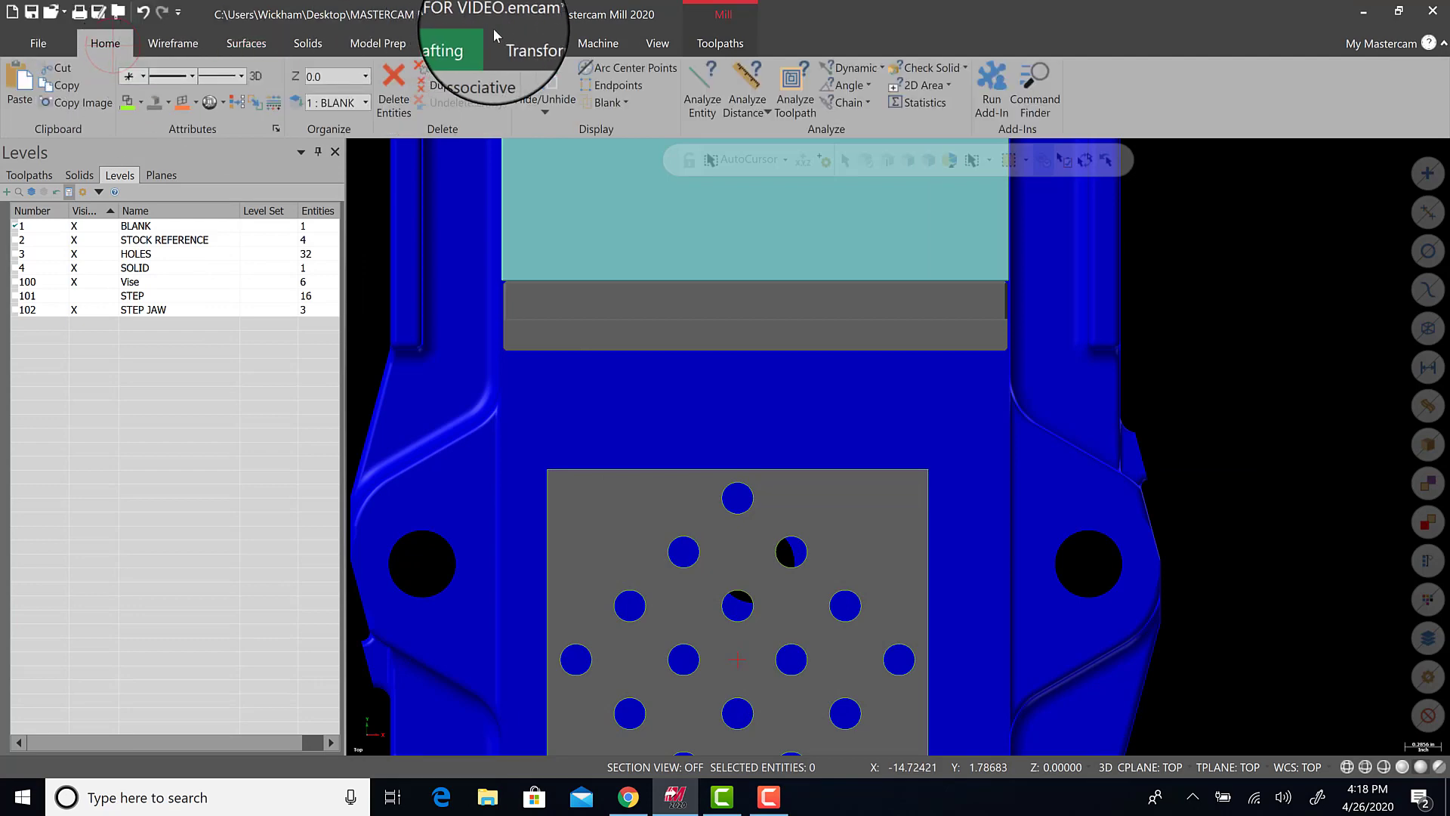
pyautogui.click(454, 43)
pyautogui.click(66, 87)
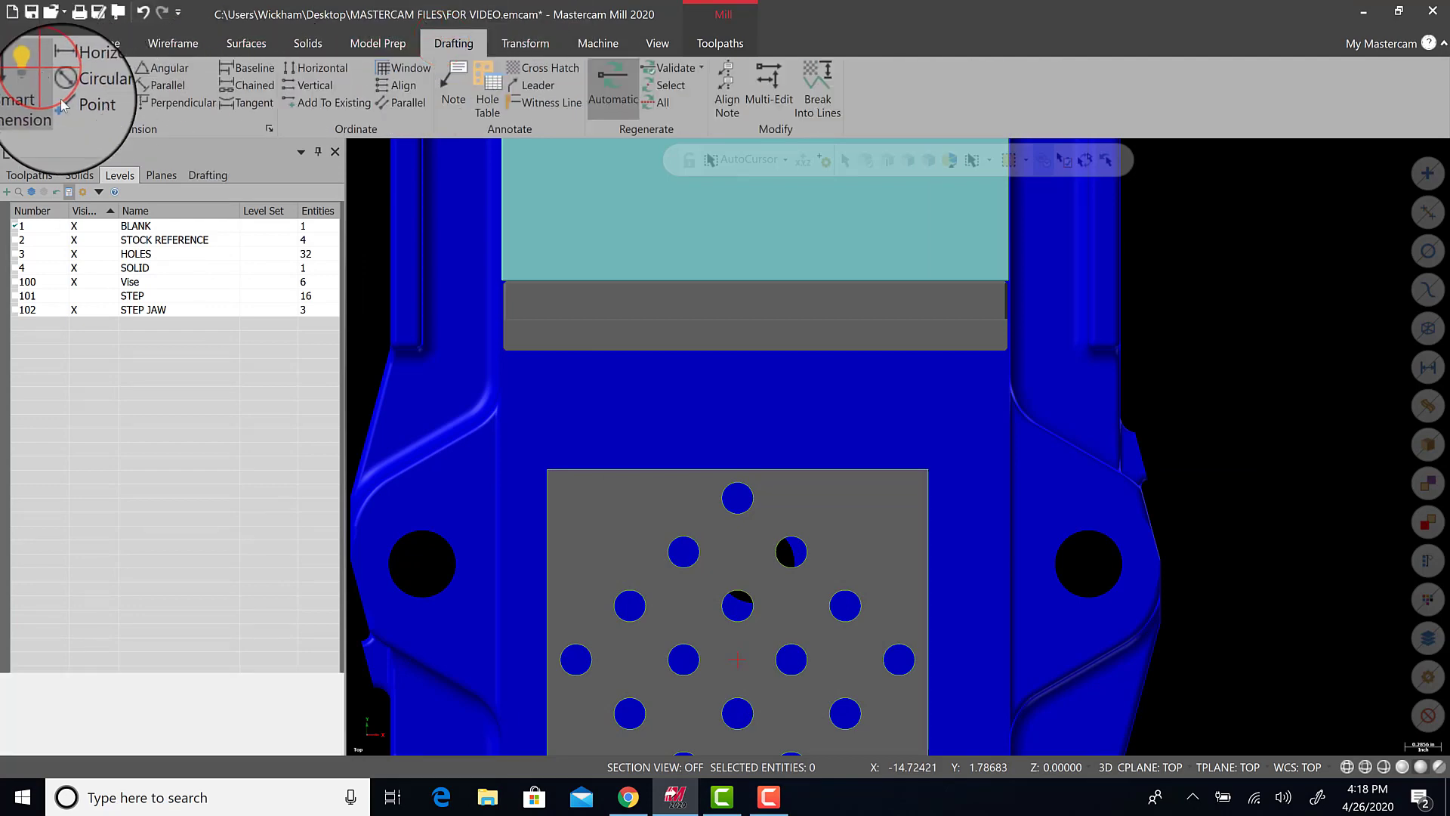
pyautogui.click(731, 325)
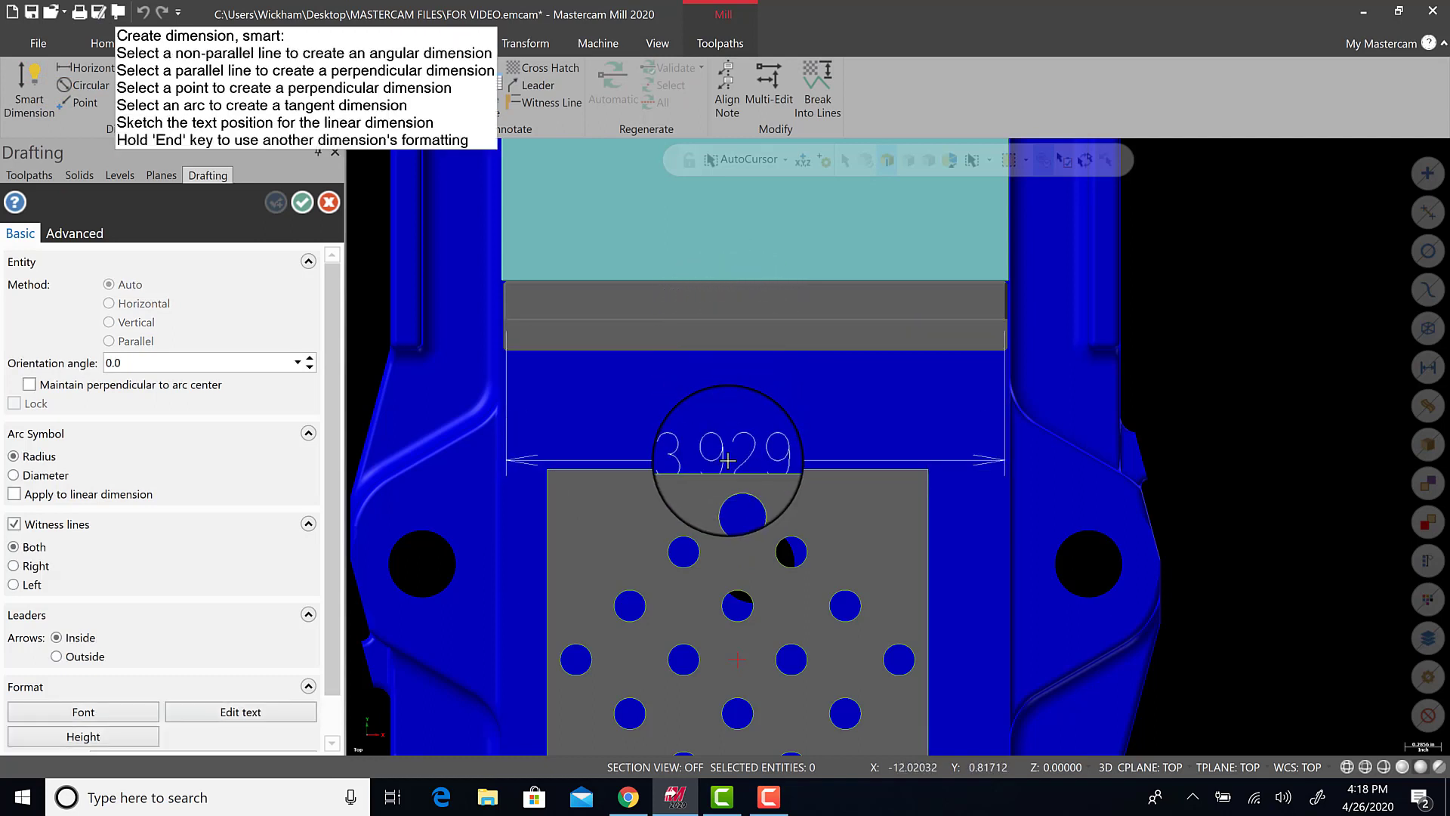
pyautogui.click(731, 472)
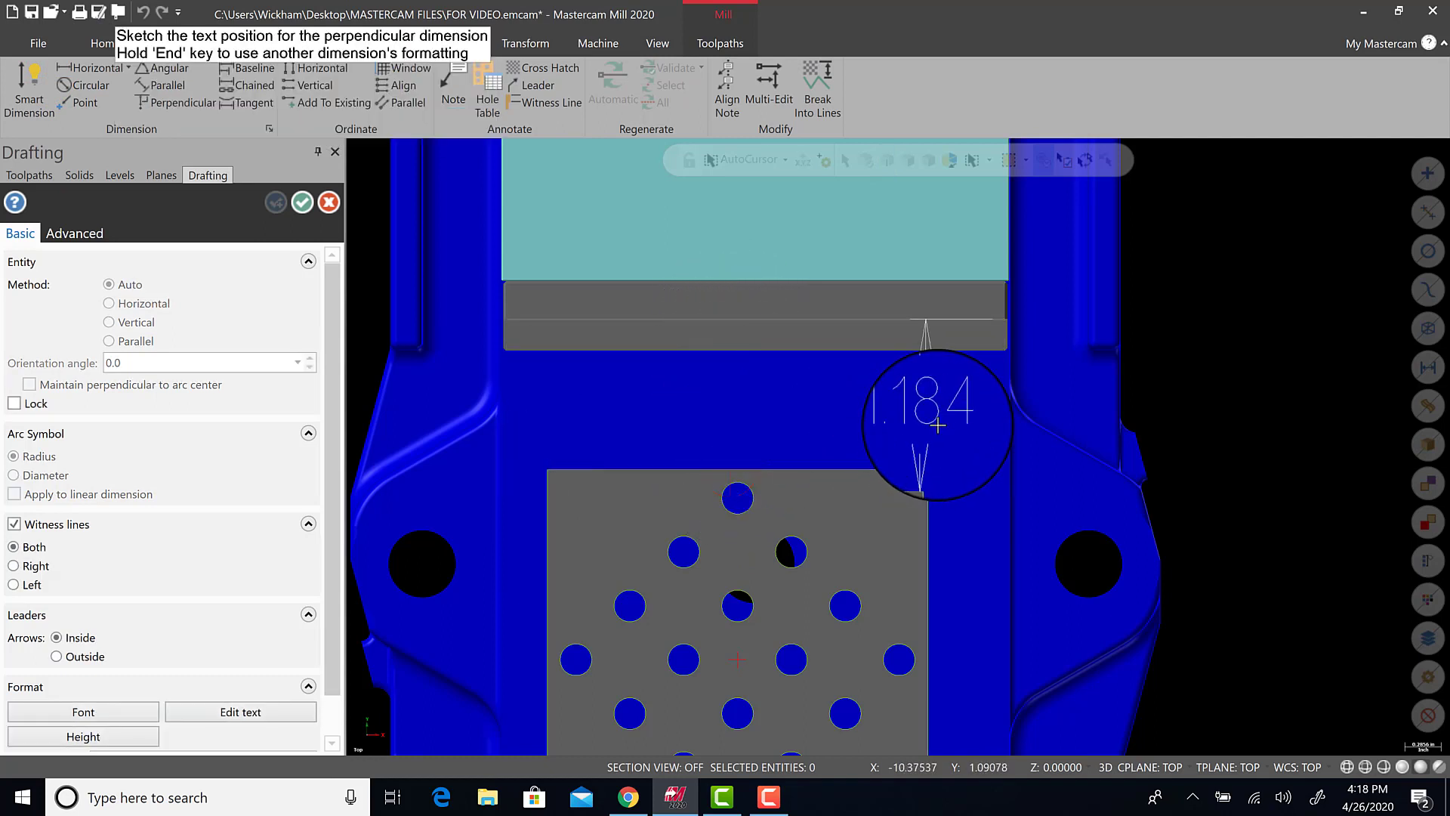
pyautogui.click(893, 394)
pyautogui.moveTo(945, 528); pyautogui.dragTo(664, 421, button='middle')
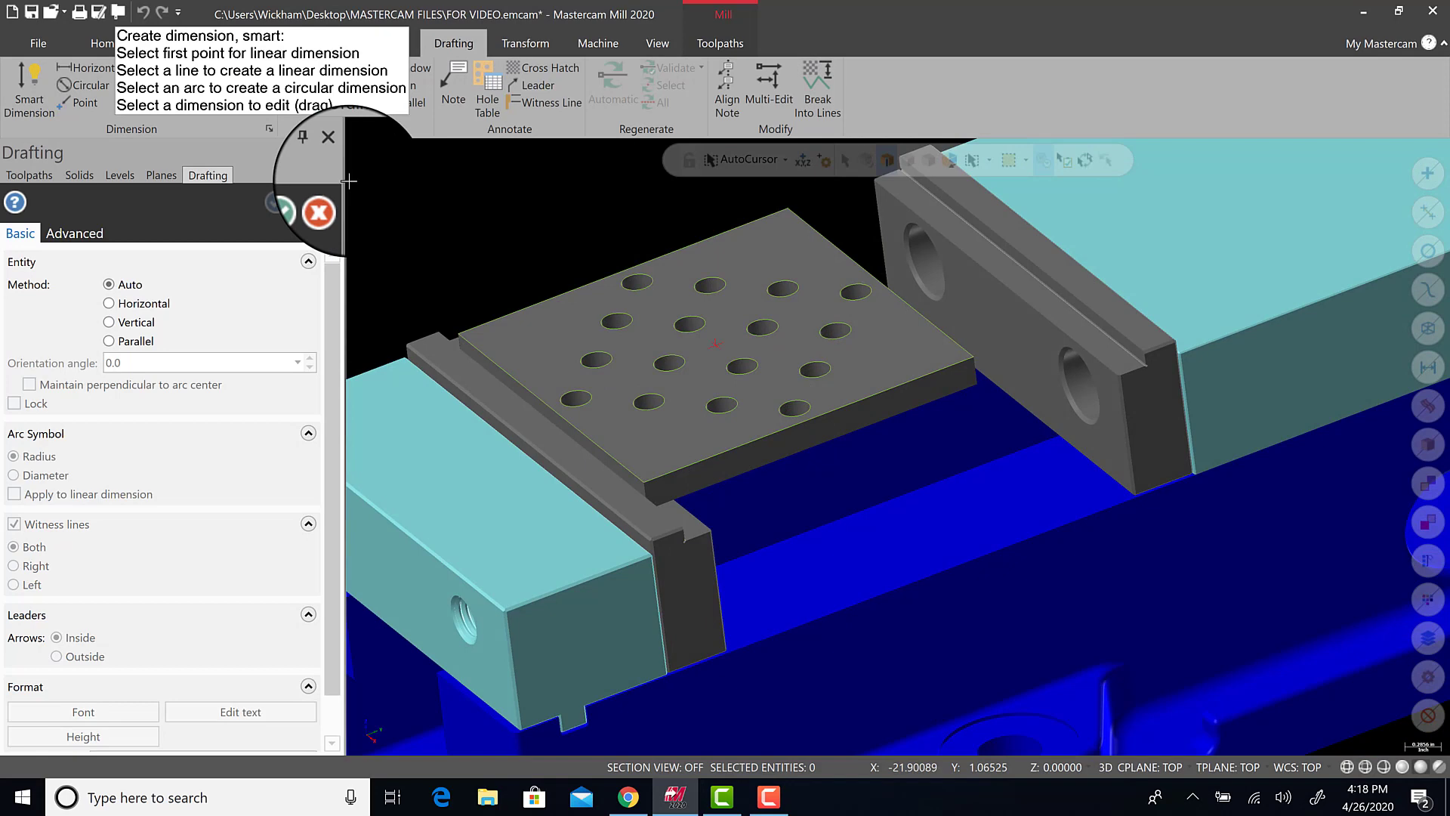
pyautogui.click(330, 201)
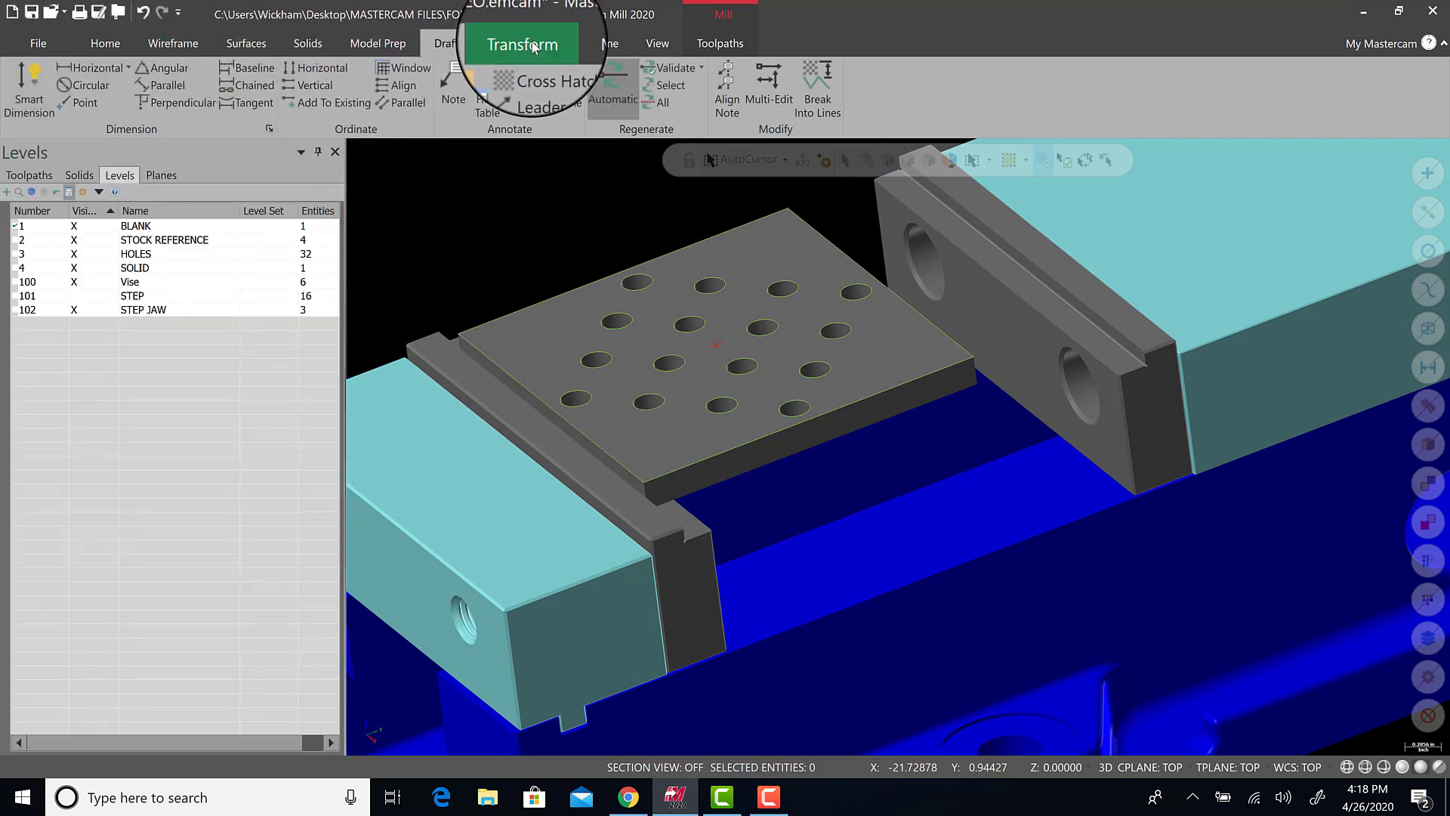
# - Select the movable-side step jaw for a Dynamic move and place the gnomon origin at its front screw hole
pyautogui.click(526, 43)
pyautogui.click(23, 79)
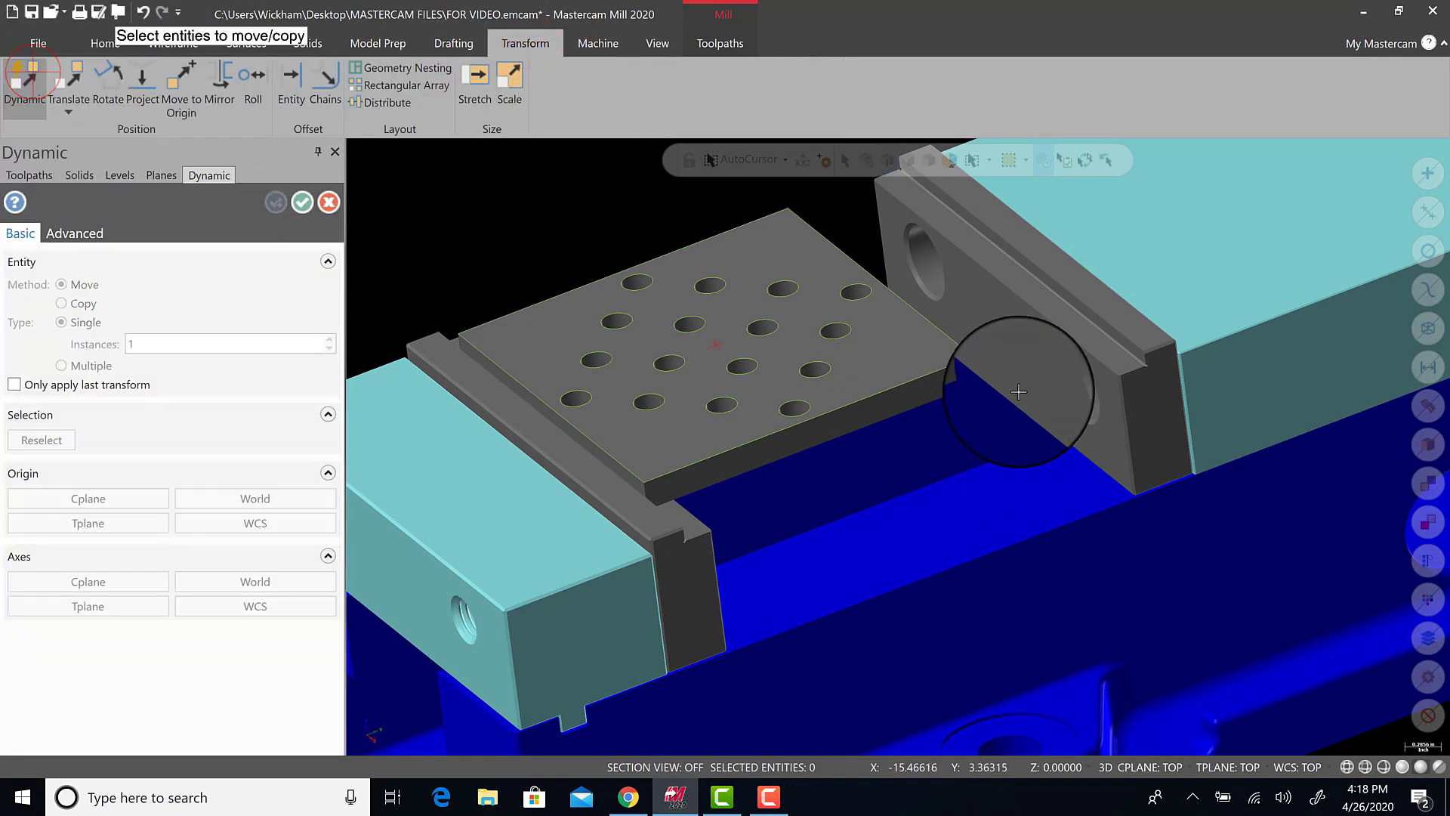
pyautogui.click(1038, 347)
pyautogui.press('Return')
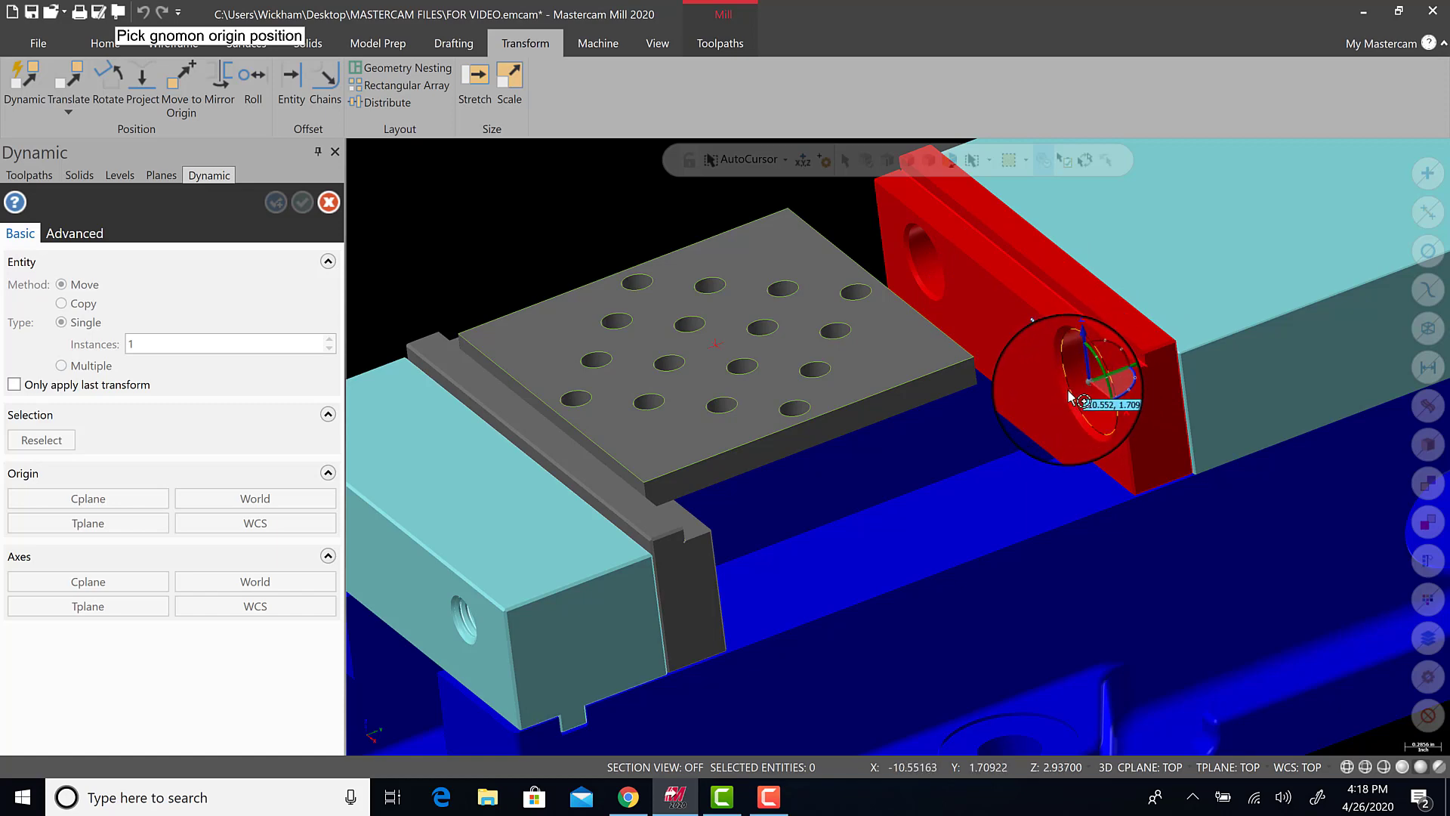
pyautogui.click(1068, 393)
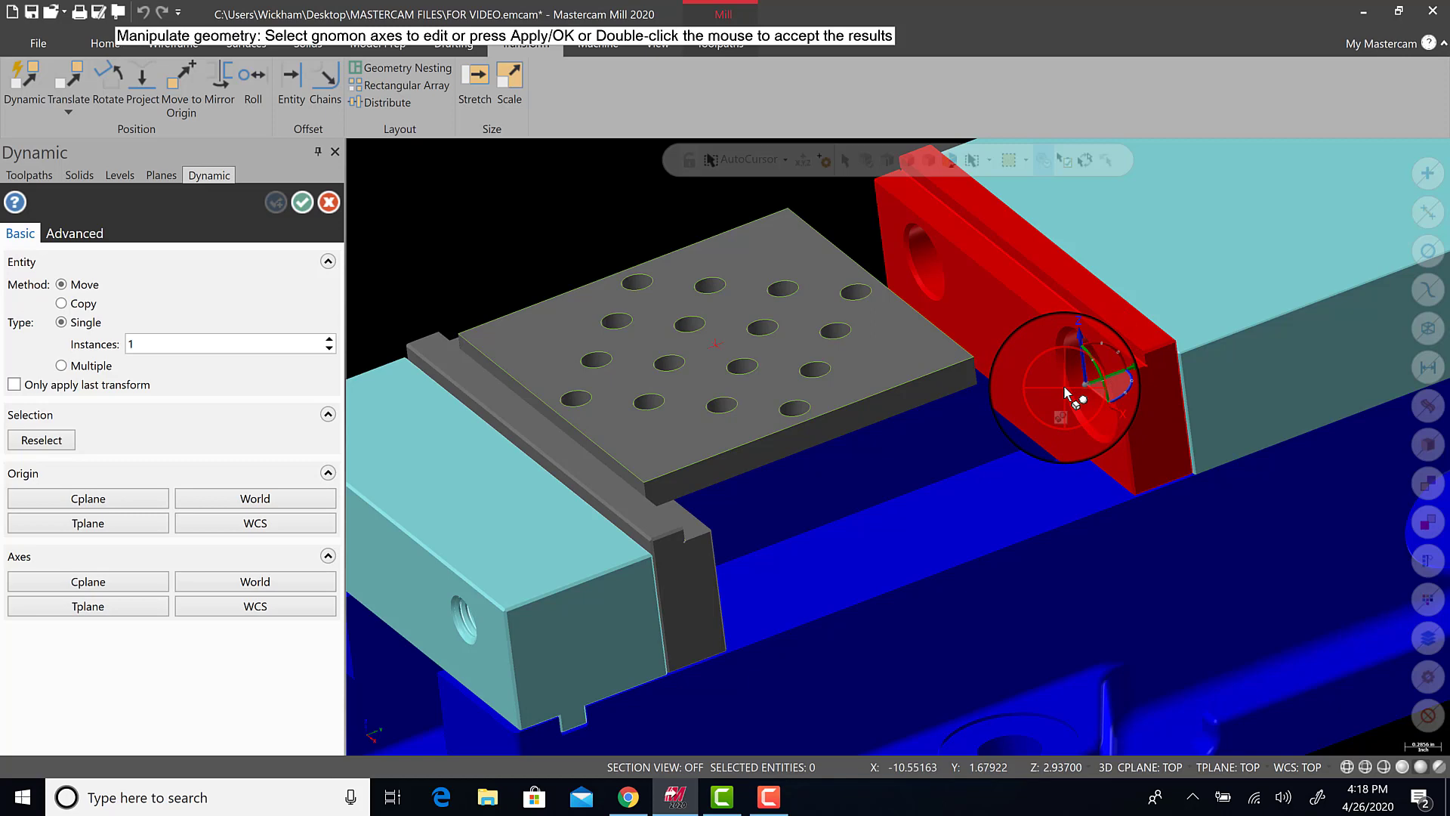
# - Move the movable-side step jaw -1.184 in along the gnomon's Y axis toward the plate and accept the solid move
pyautogui.click(1097, 387)
pyautogui.click(1097, 385)
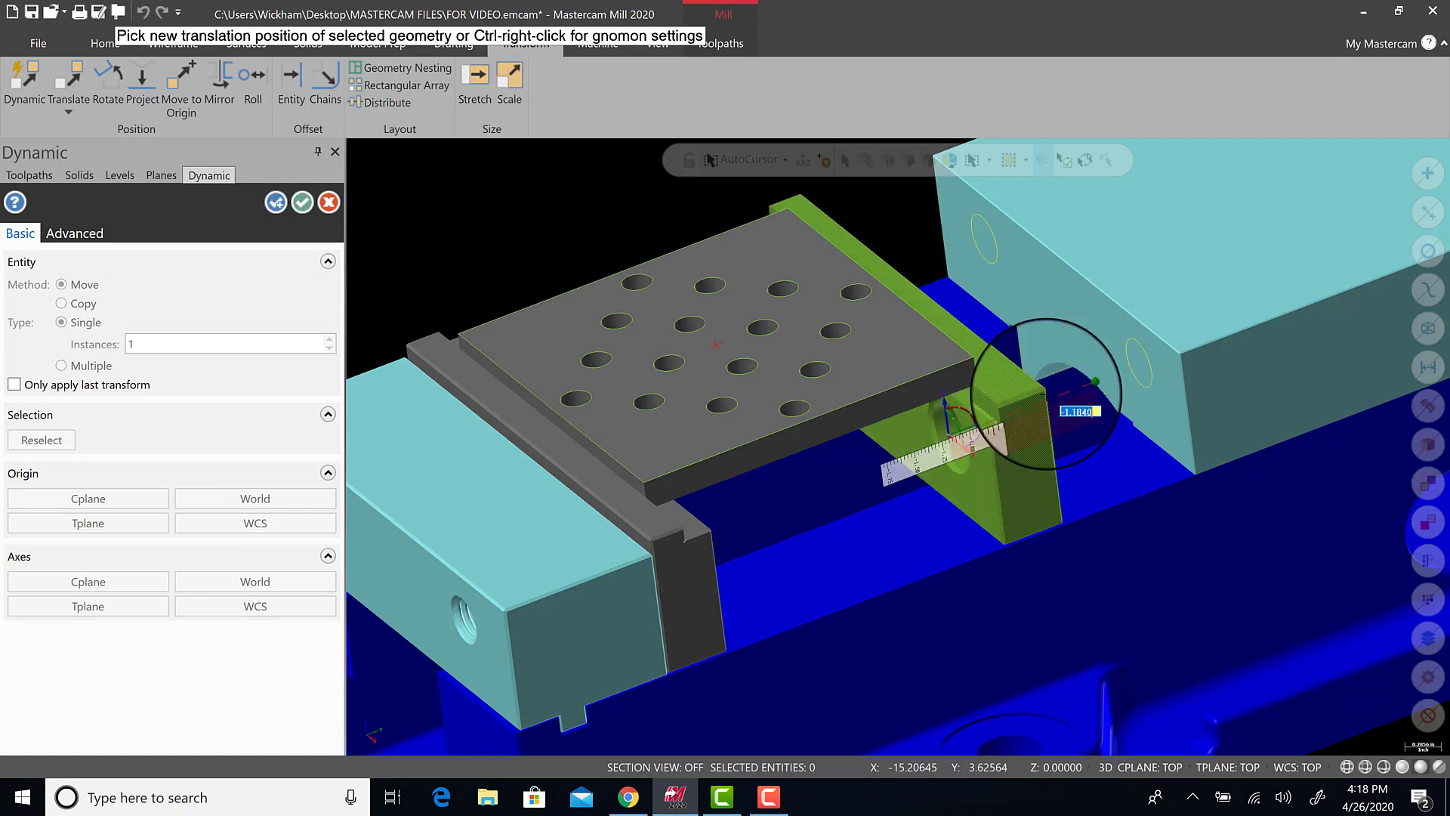
pyautogui.click(948, 418)
pyautogui.click(303, 202)
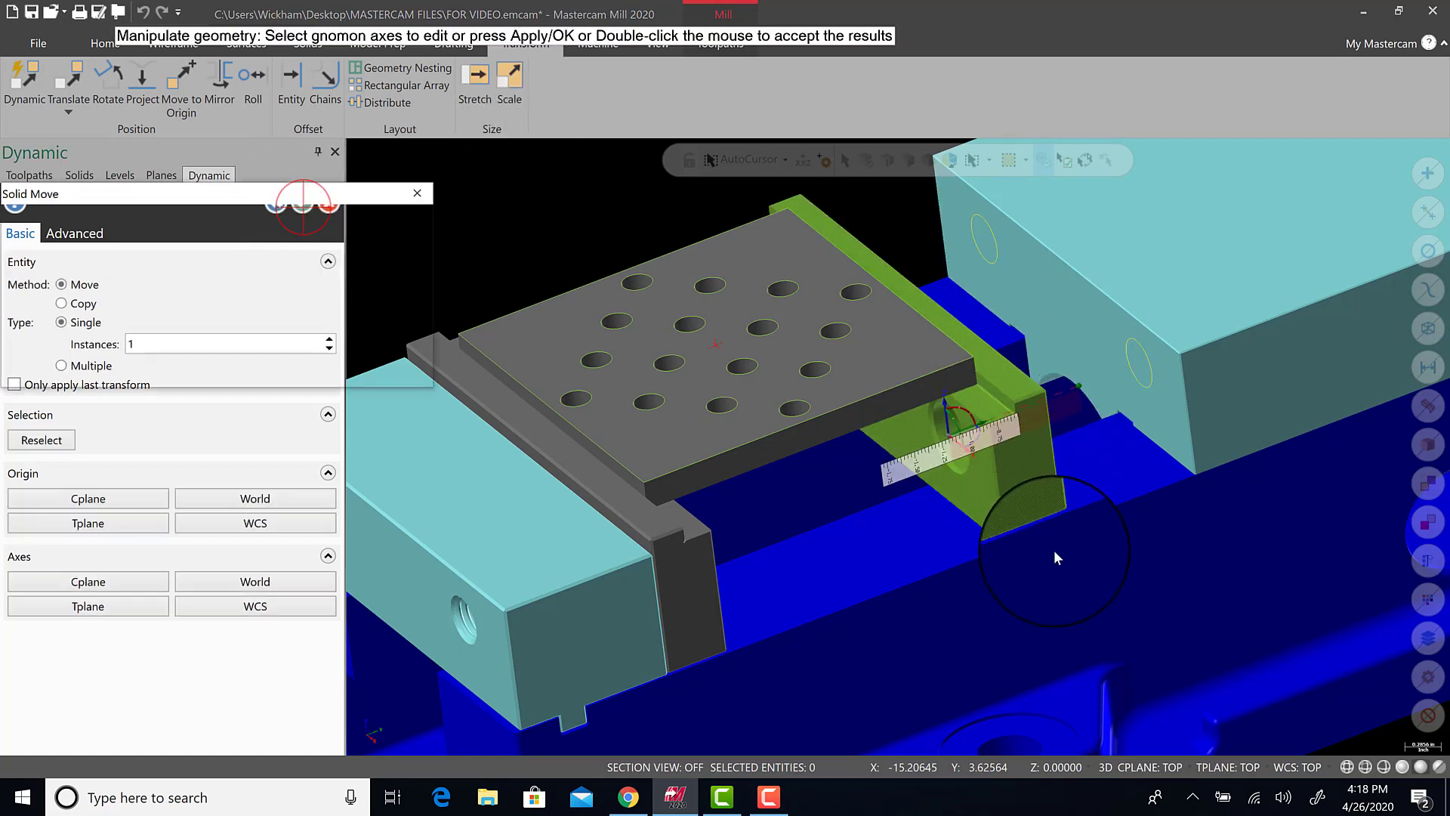
pyautogui.click(171, 315)
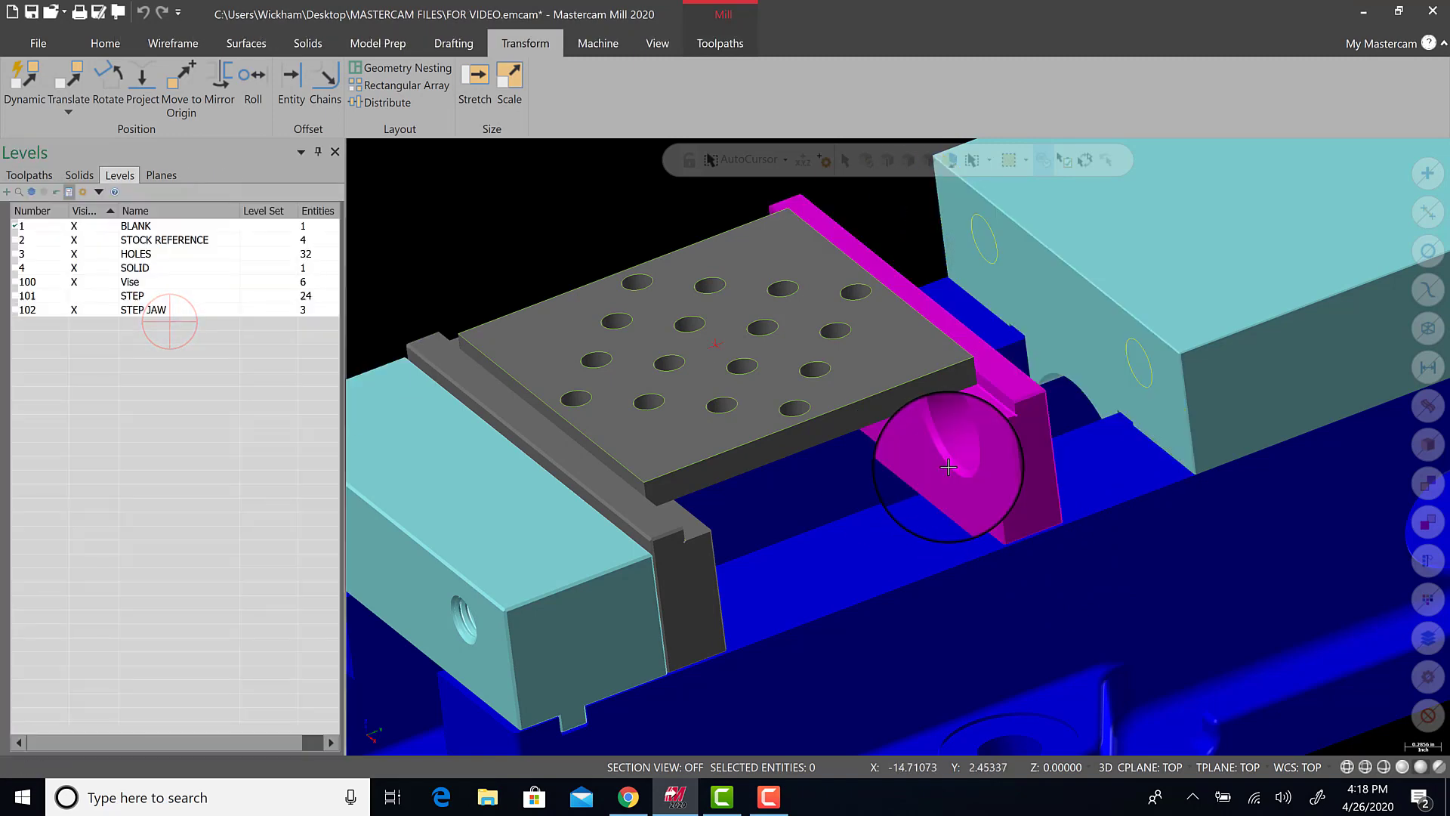
# - Select the movable vise jaw block for a Dynamic move and place the gnomon origin on its front upper edge near the step jaw
pyautogui.moveTo(904, 415); pyautogui.dragTo(976, 352, button='middle')
pyautogui.scroll(5, 976, 352)
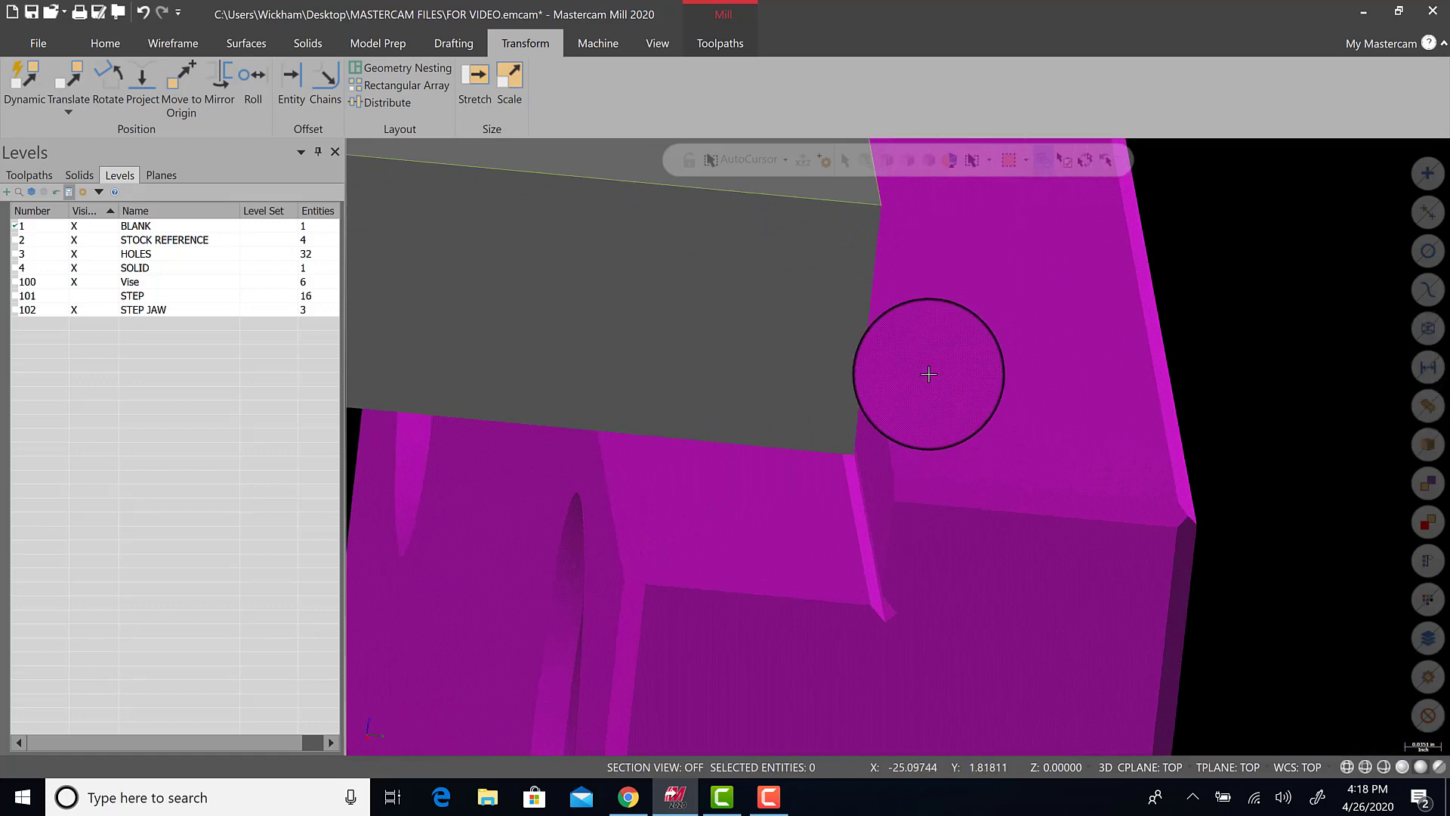
pyautogui.scroll(-6, 928, 374)
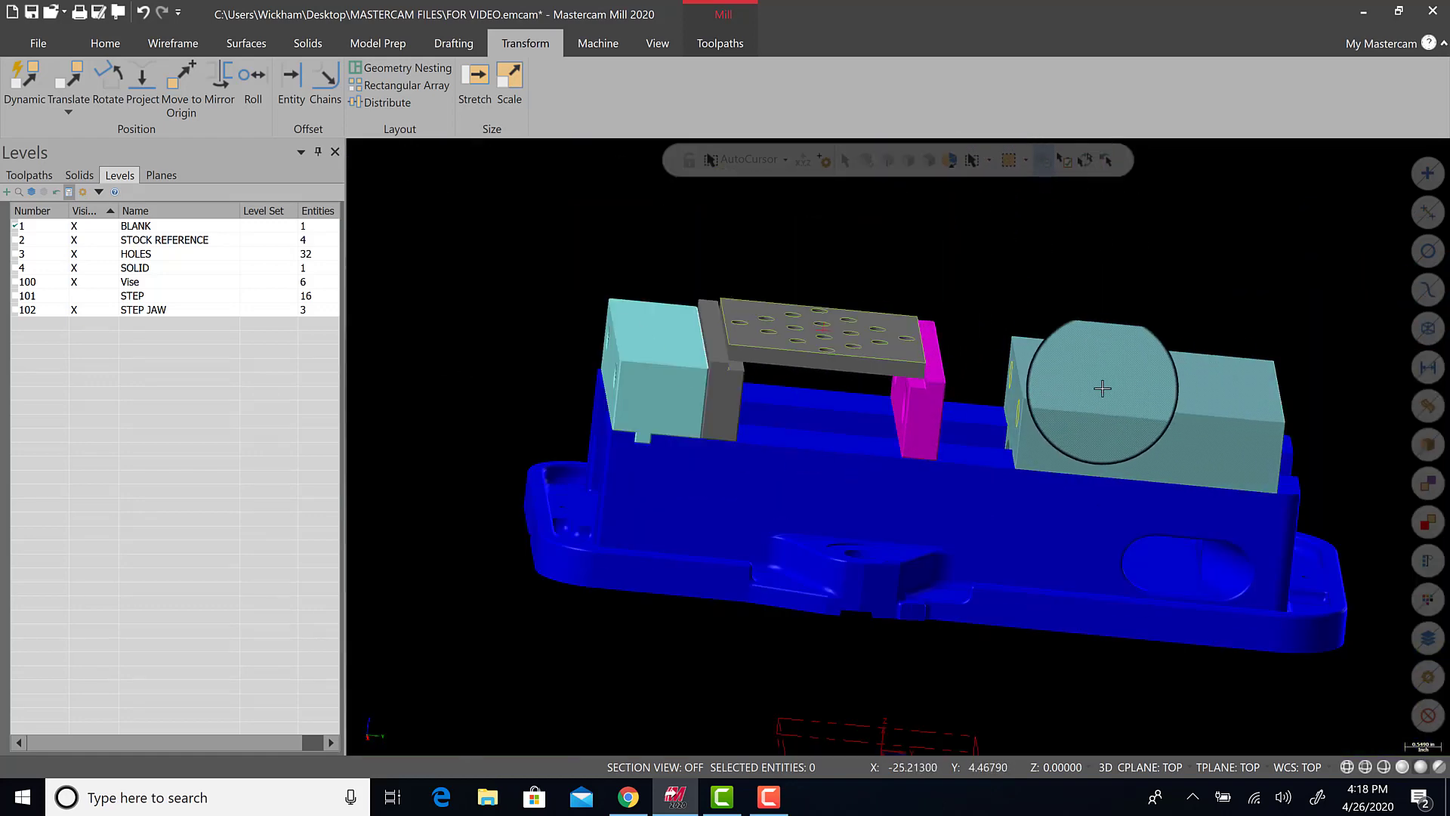
pyautogui.scroll(3, 1026, 418)
pyautogui.moveTo(1026, 418); pyautogui.dragTo(1069, 434, button='middle')
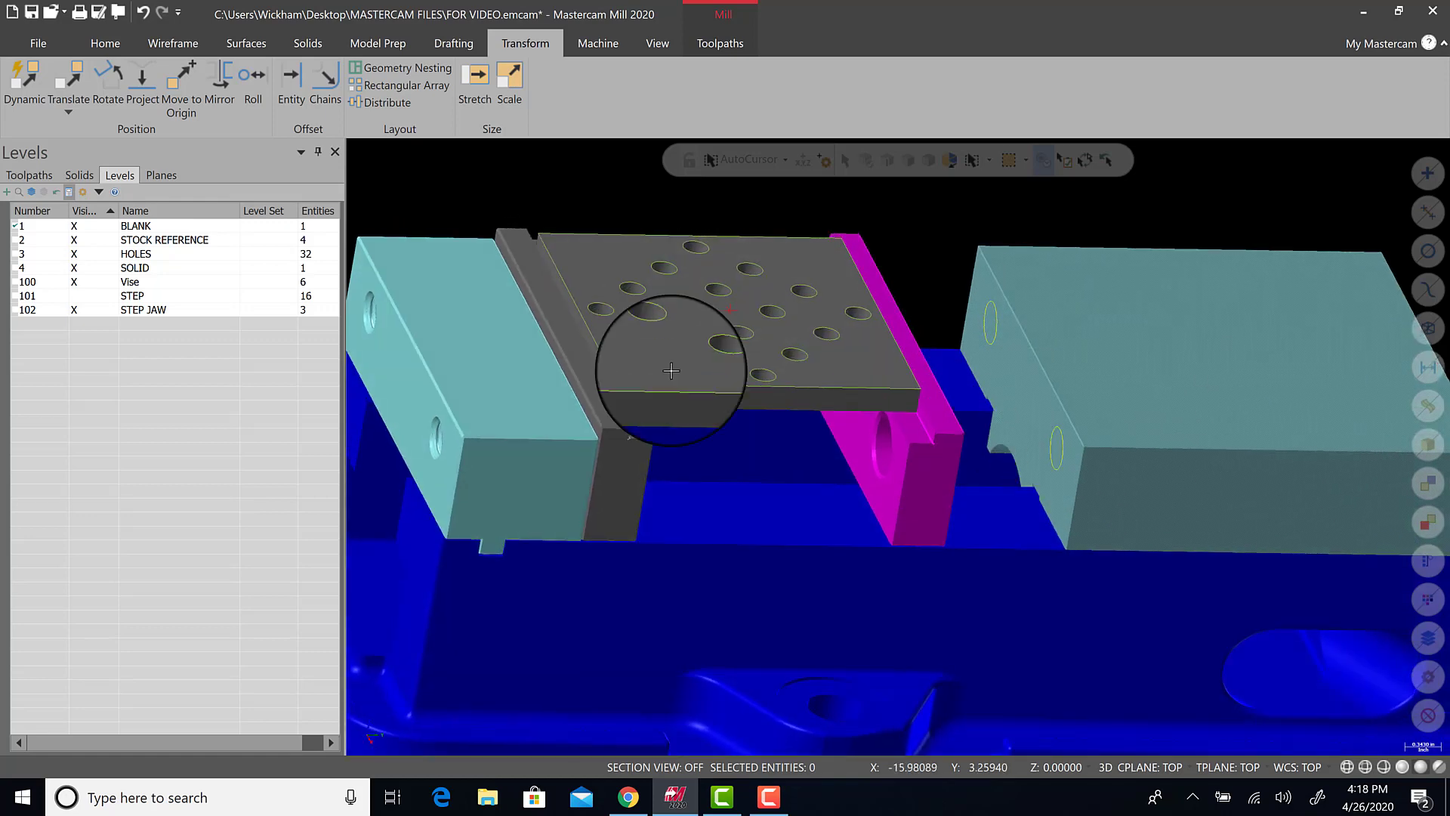
pyautogui.click(25, 76)
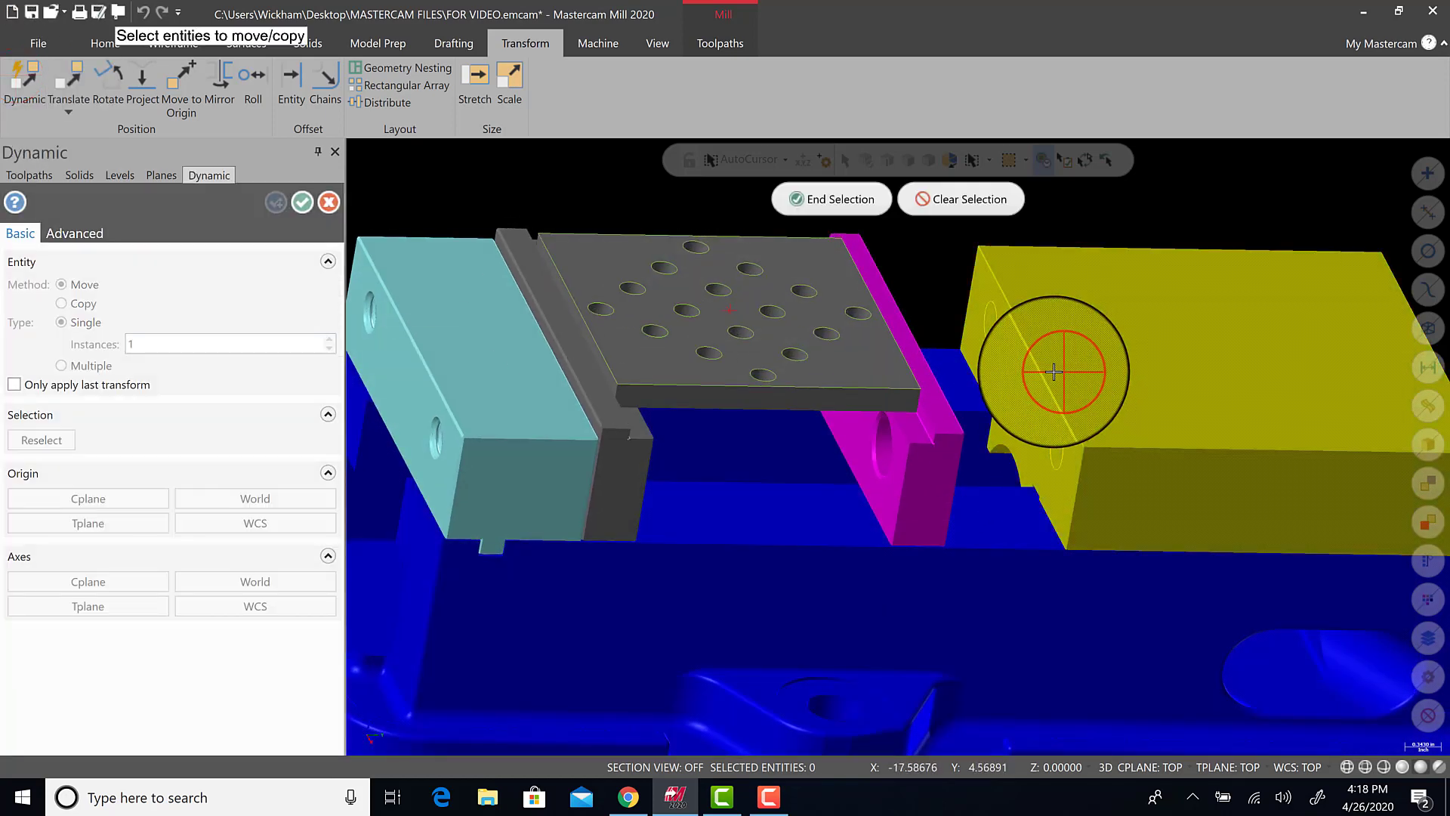
pyautogui.click(1052, 433)
pyautogui.press('Return')
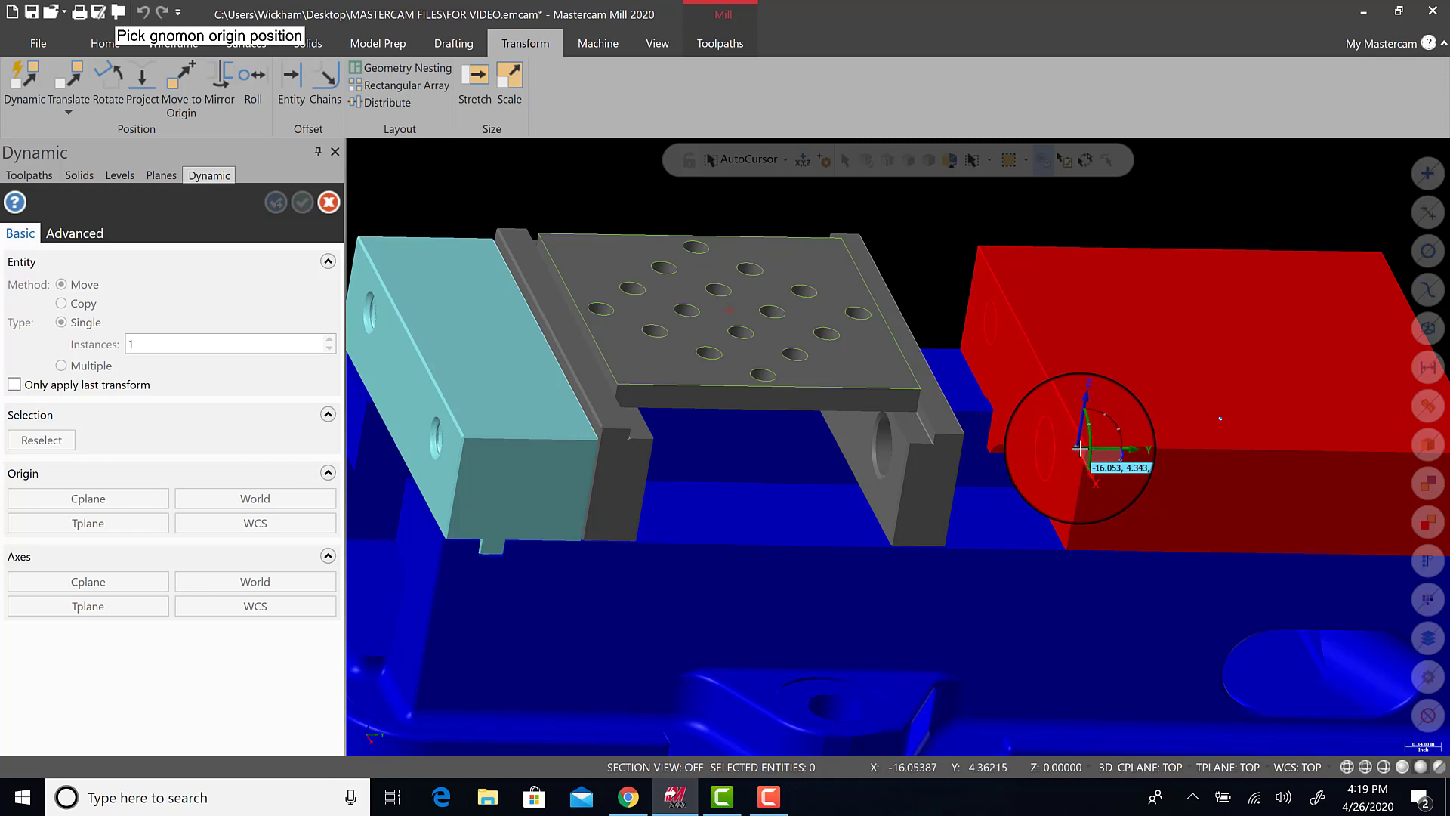
pyautogui.click(1085, 452)
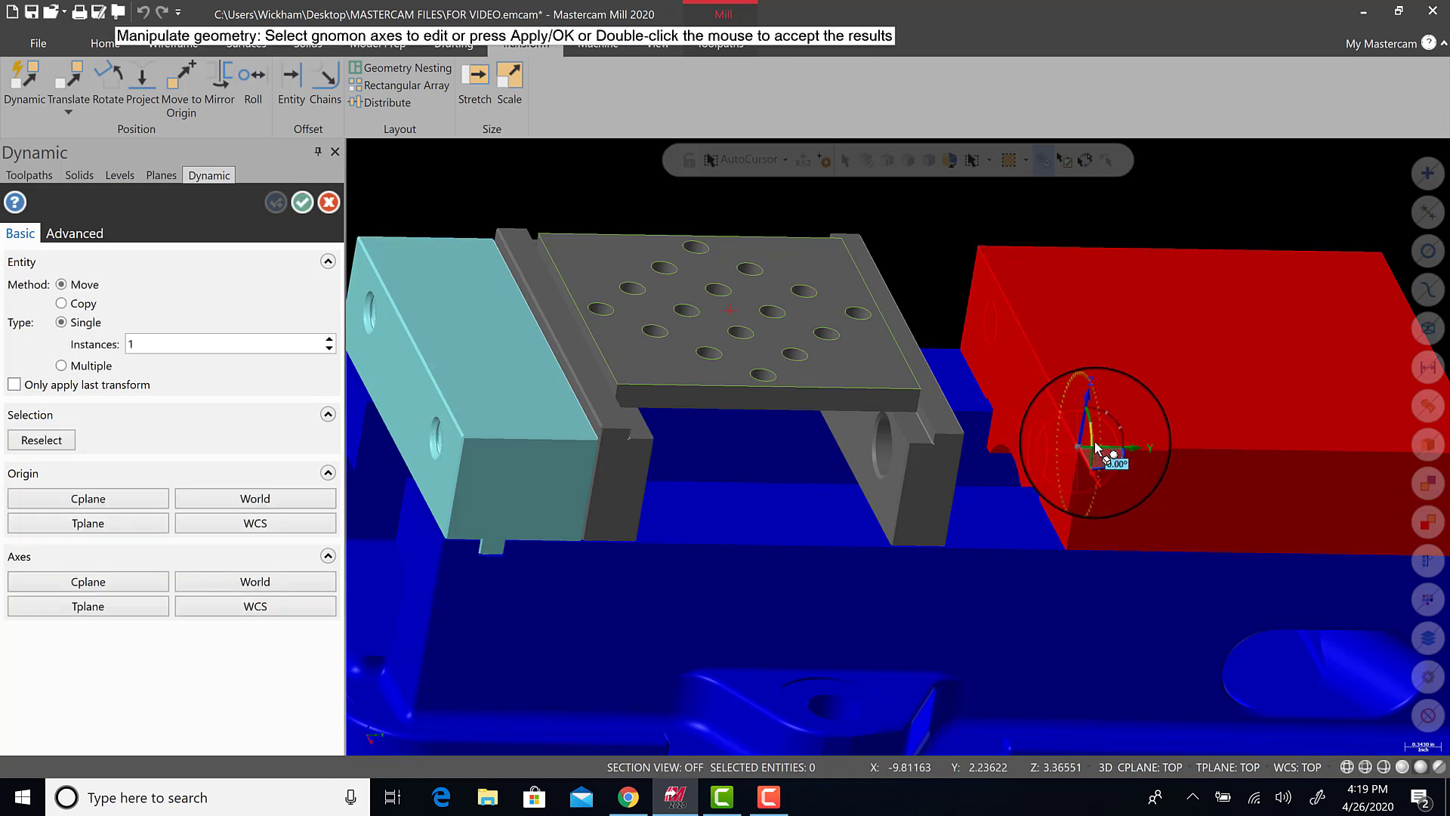
# - Move the movable vise jaw -1.184 in along the gnomon's Y axis against the step jaw and accept the move
pyautogui.click(1101, 452)
pyautogui.click(1102, 452)
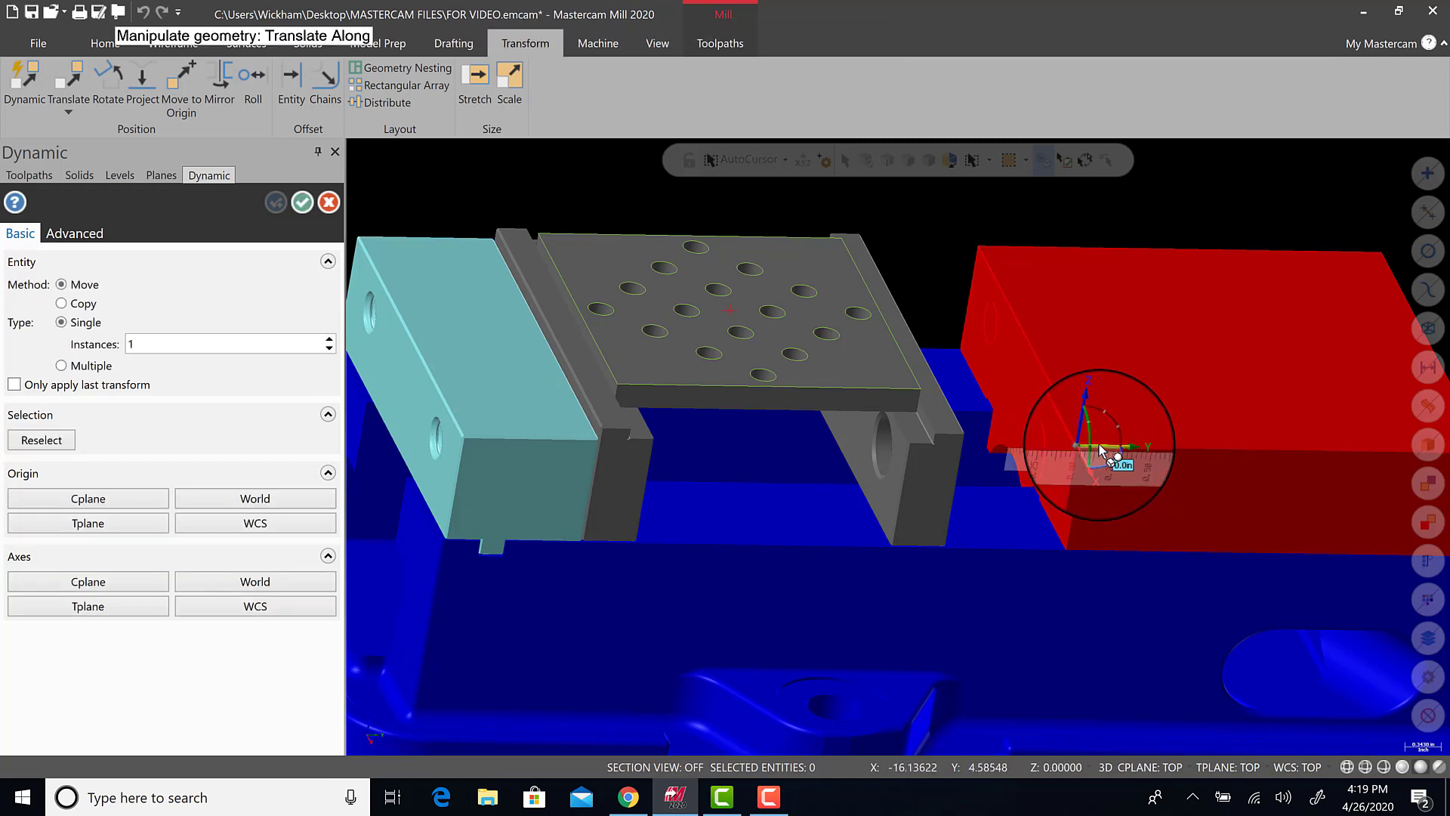
pyautogui.click(1102, 452)
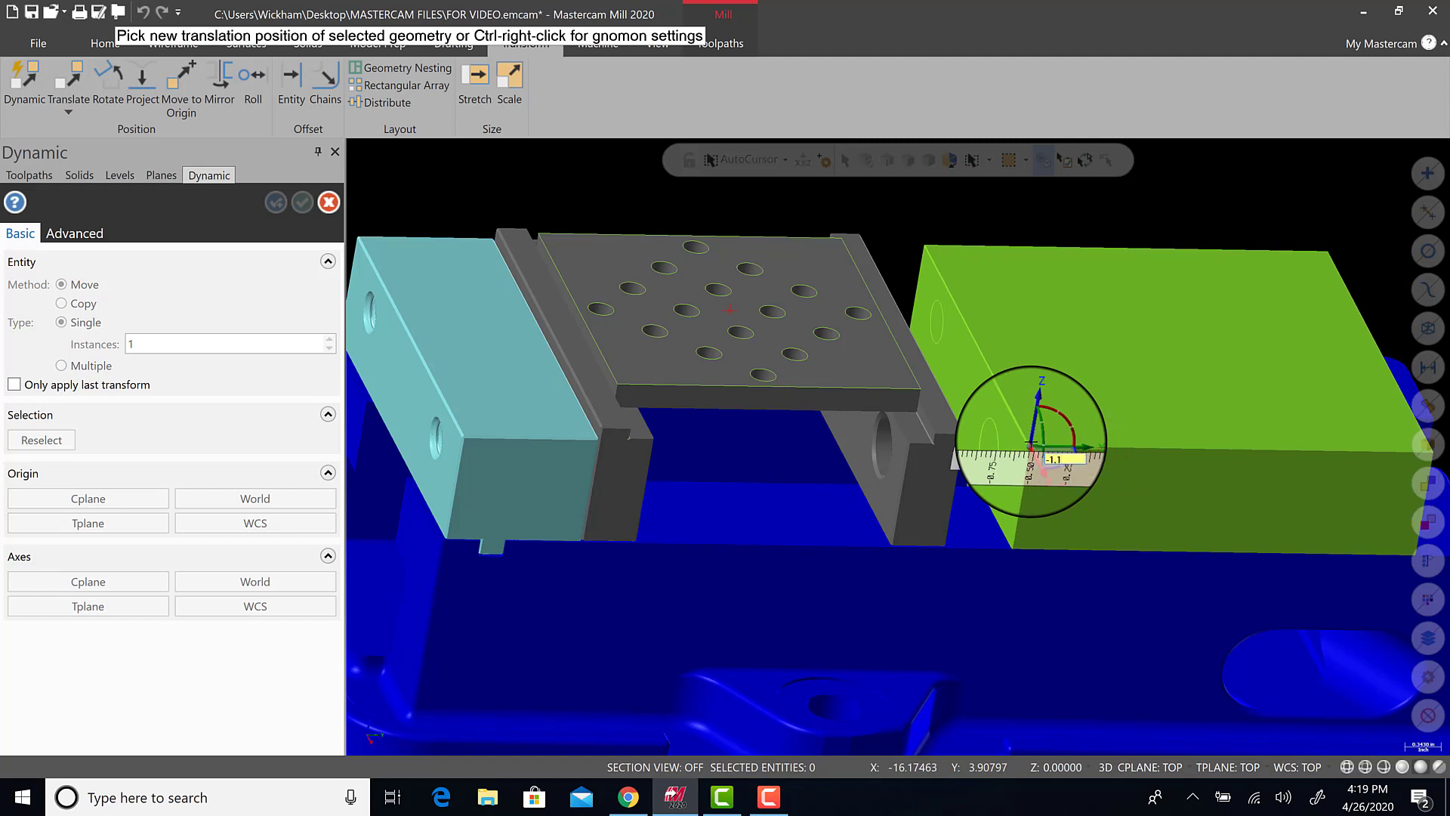
pyautogui.write('-1.1840')
pyautogui.press('Return')
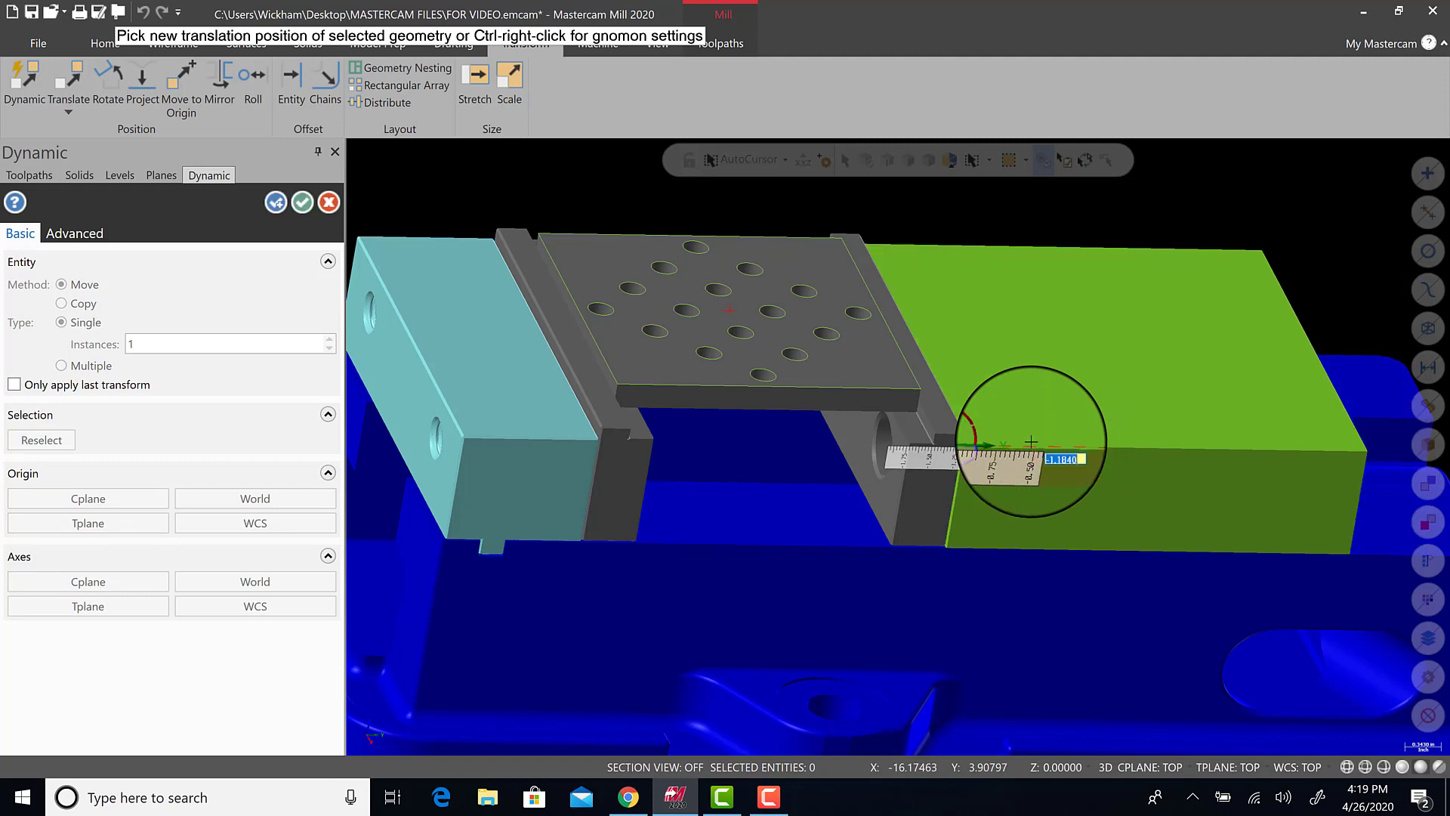
pyautogui.click(308, 208)
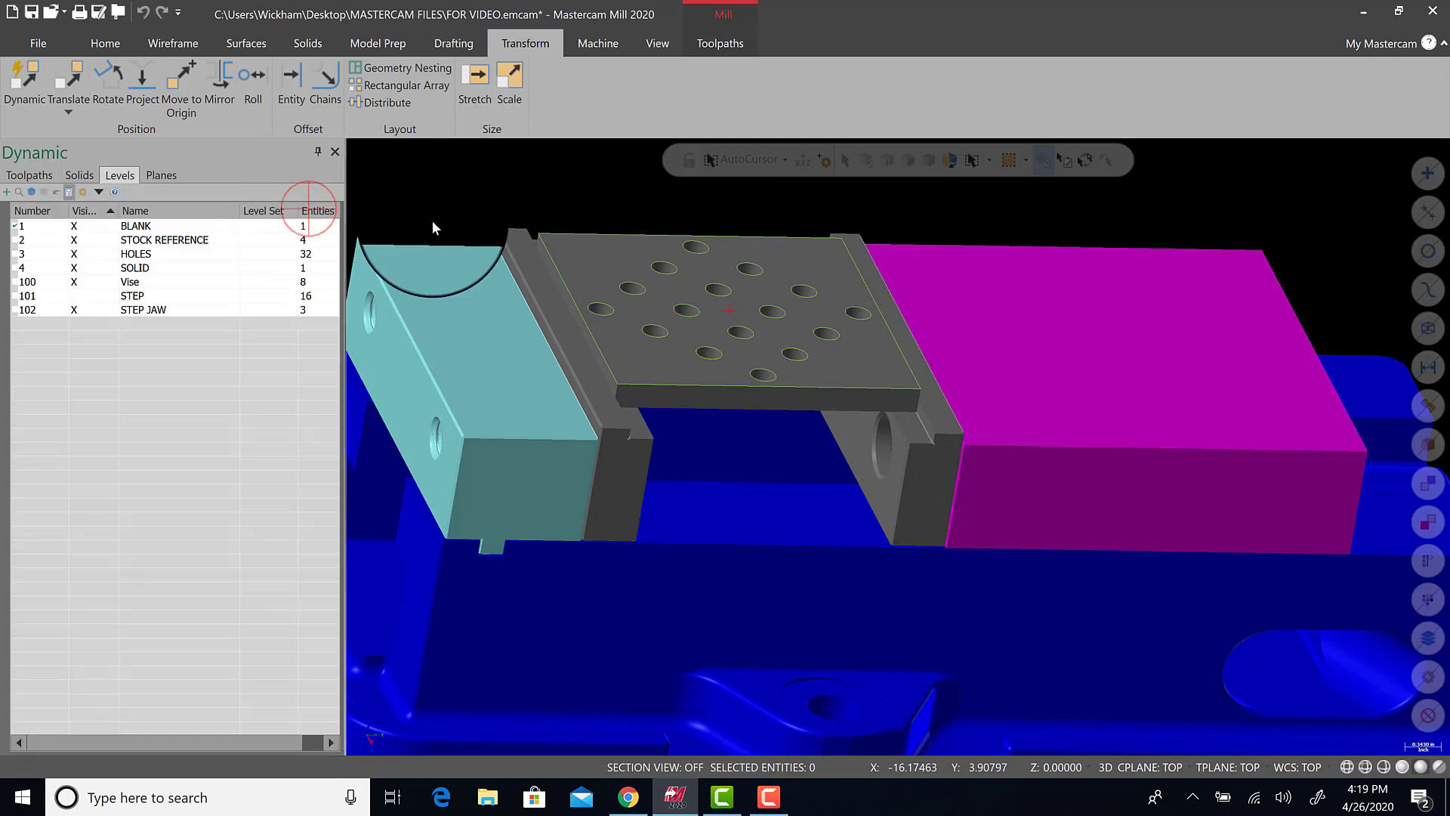
# - Hide the STEP JAW and Vise levels so only the holed plate and stock outline remain displayed
pyautogui.scroll(-2, 861, 273)
pyautogui.moveTo(942, 357); pyautogui.dragTo(614, 415, button='middle')
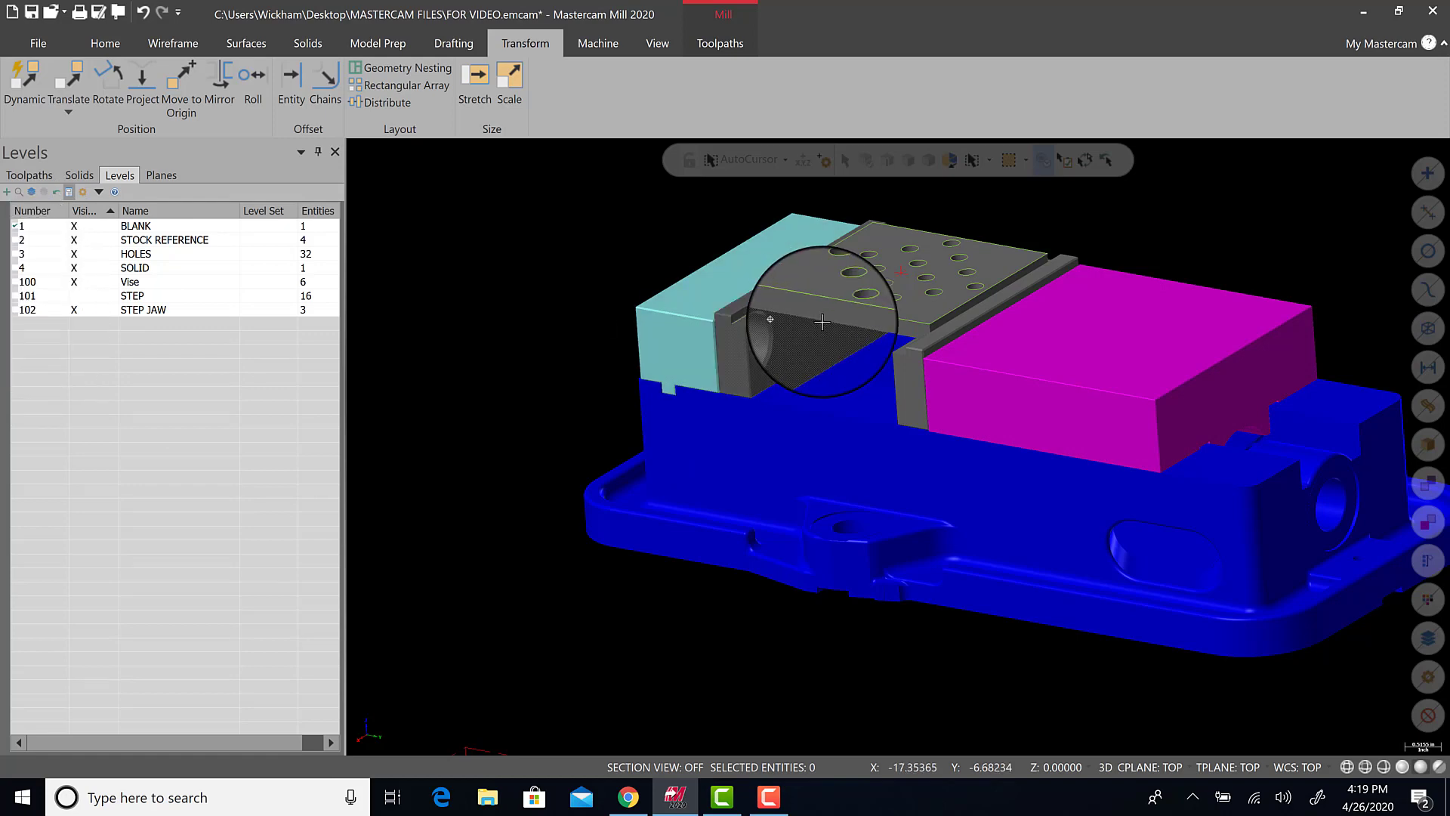
pyautogui.moveTo(822, 322); pyautogui.dragTo(714, 640, button='middle')
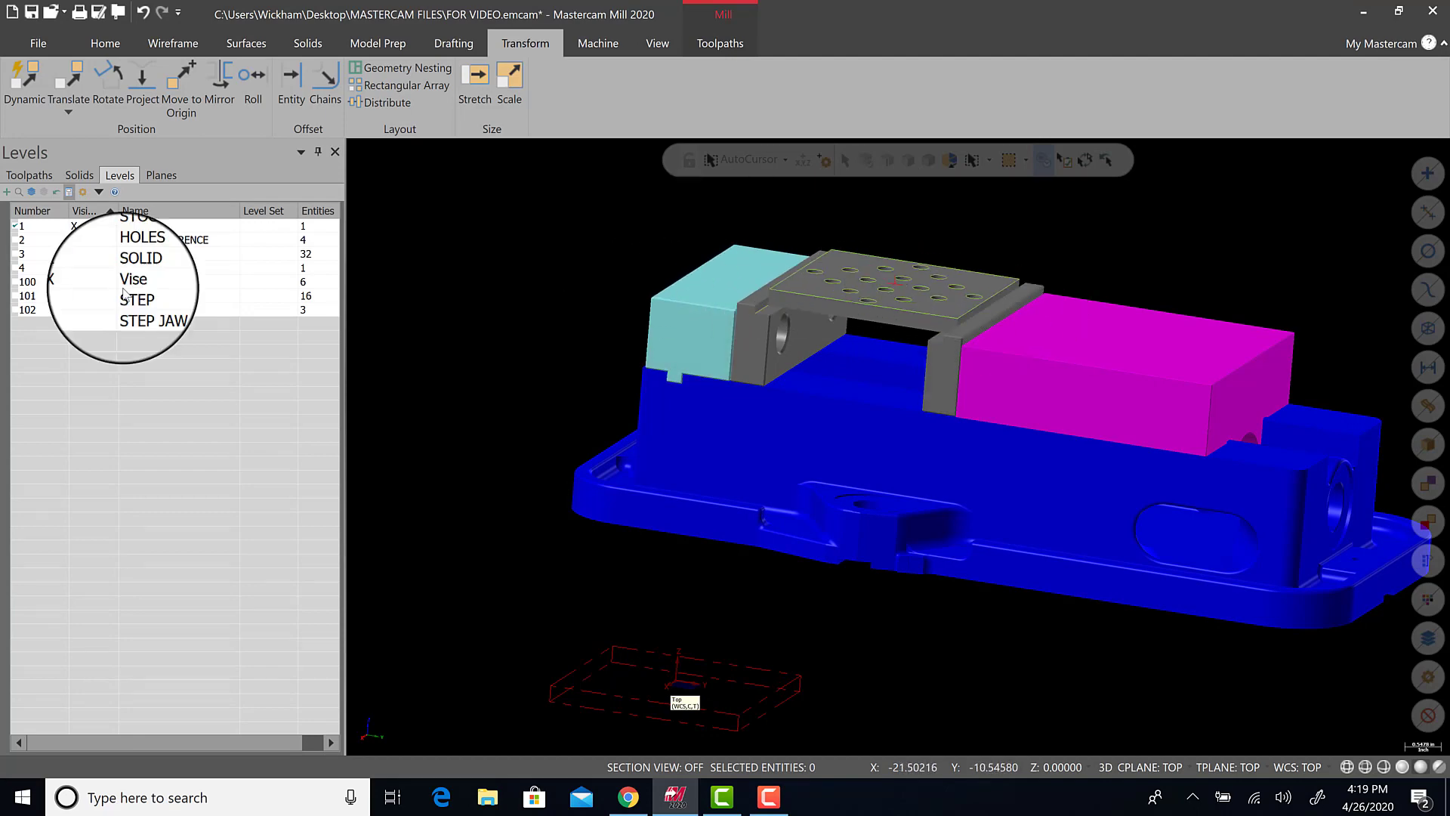
pyautogui.click(84, 311)
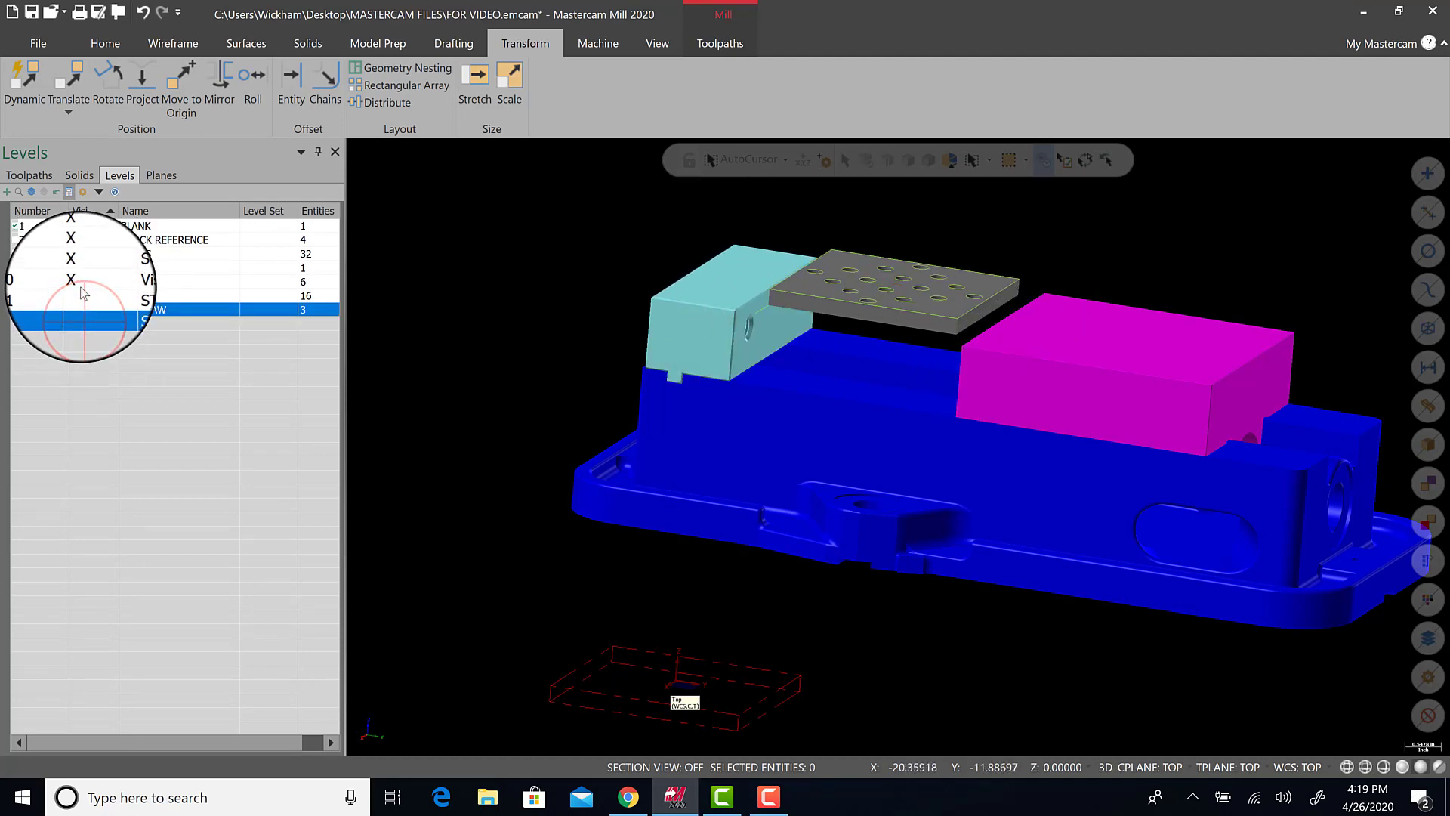
pyautogui.click(82, 283)
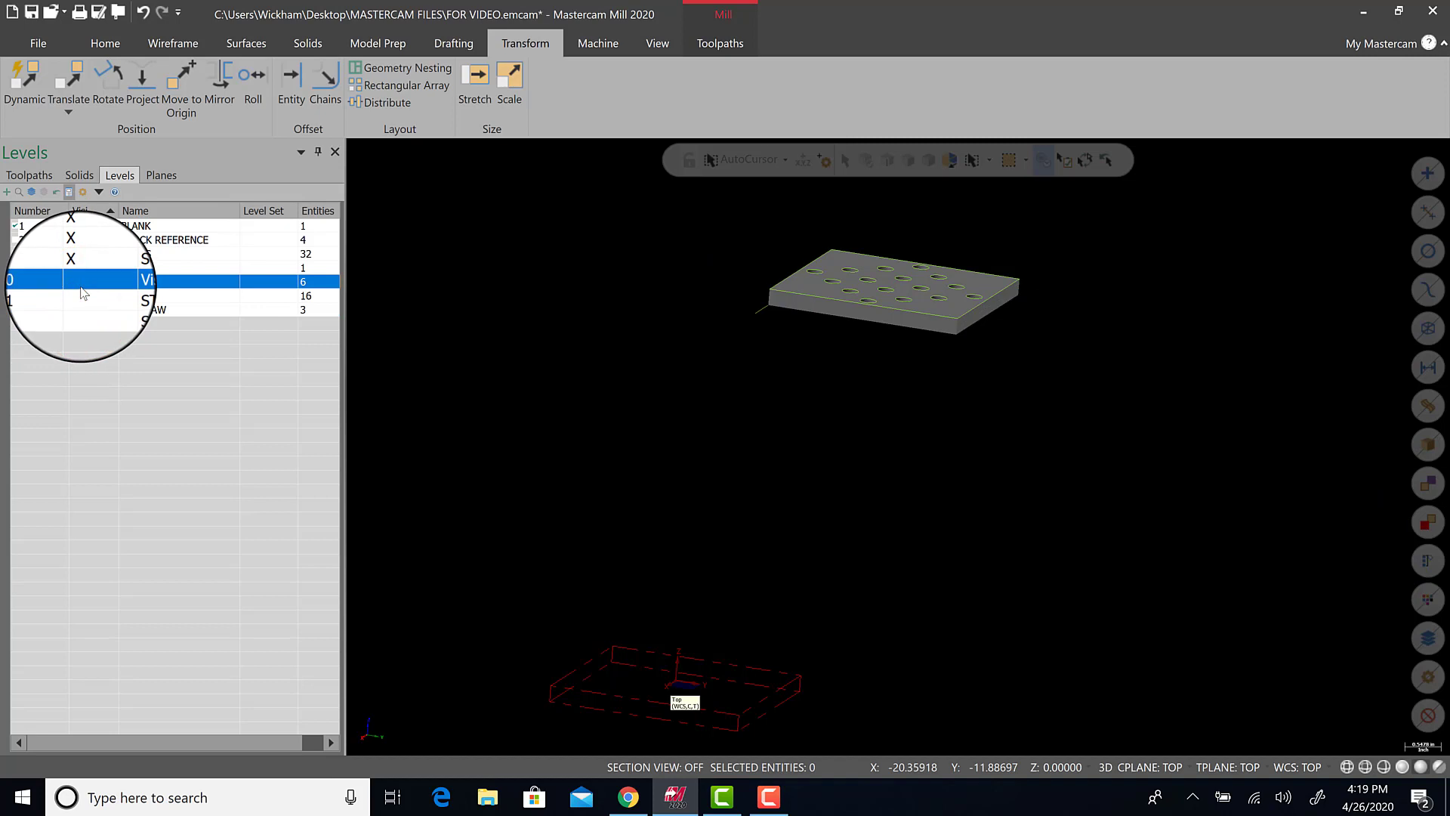
# - In the machine group's stock setup, fit the rectangular stock to all visible solids and accept it
pyautogui.click(47, 174)
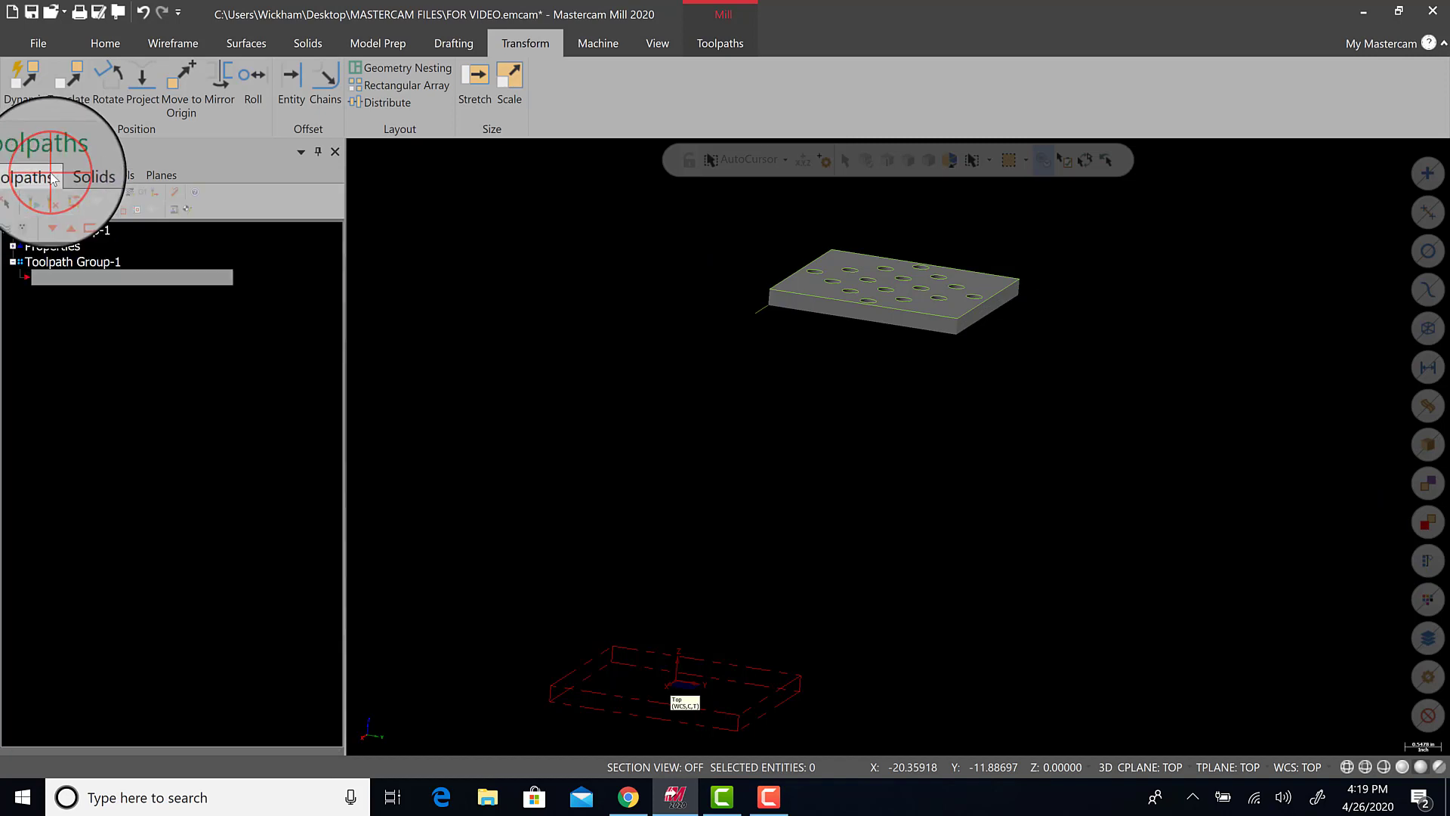
pyautogui.click(10, 251)
pyautogui.click(49, 295)
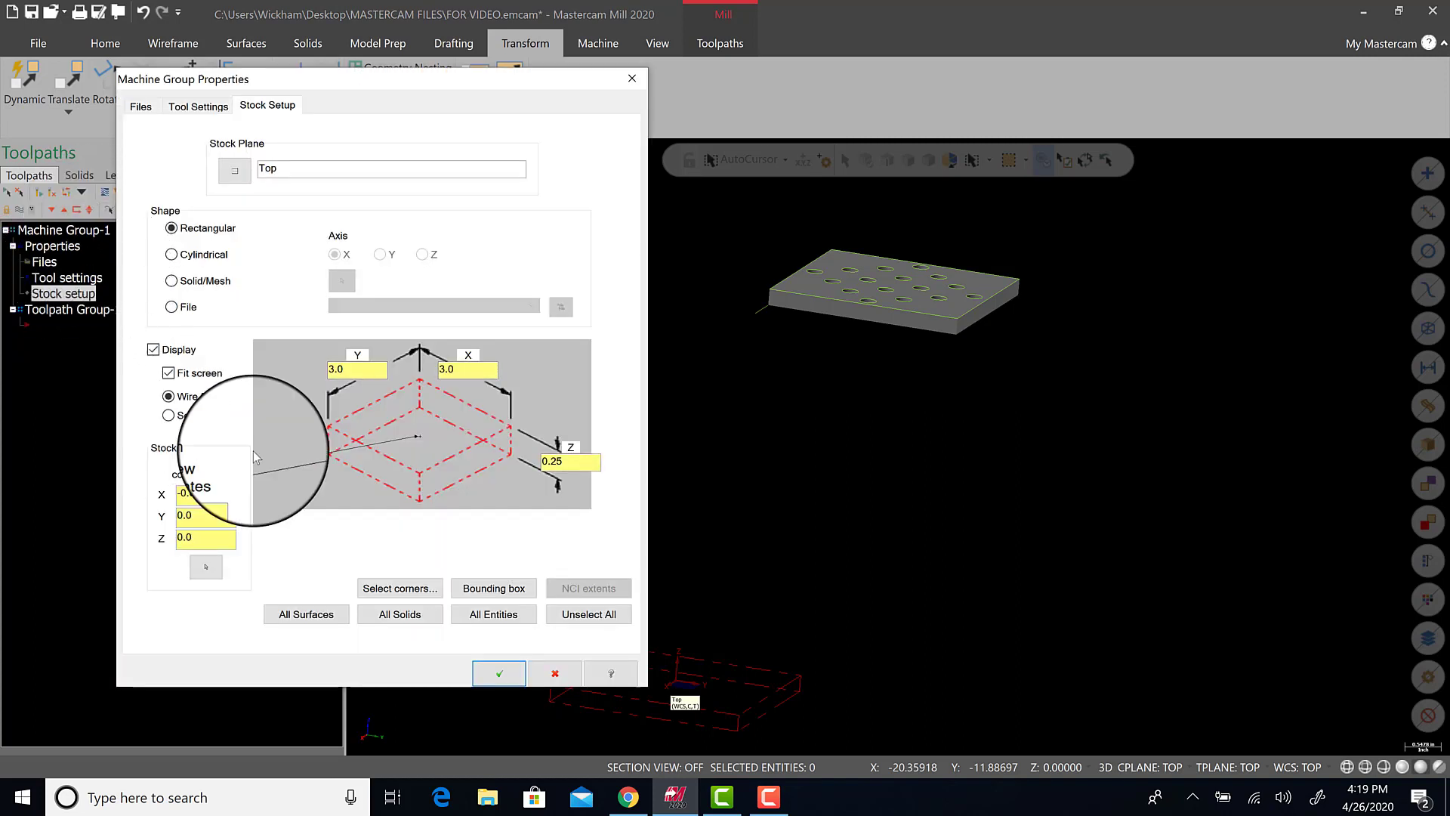
pyautogui.click(400, 614)
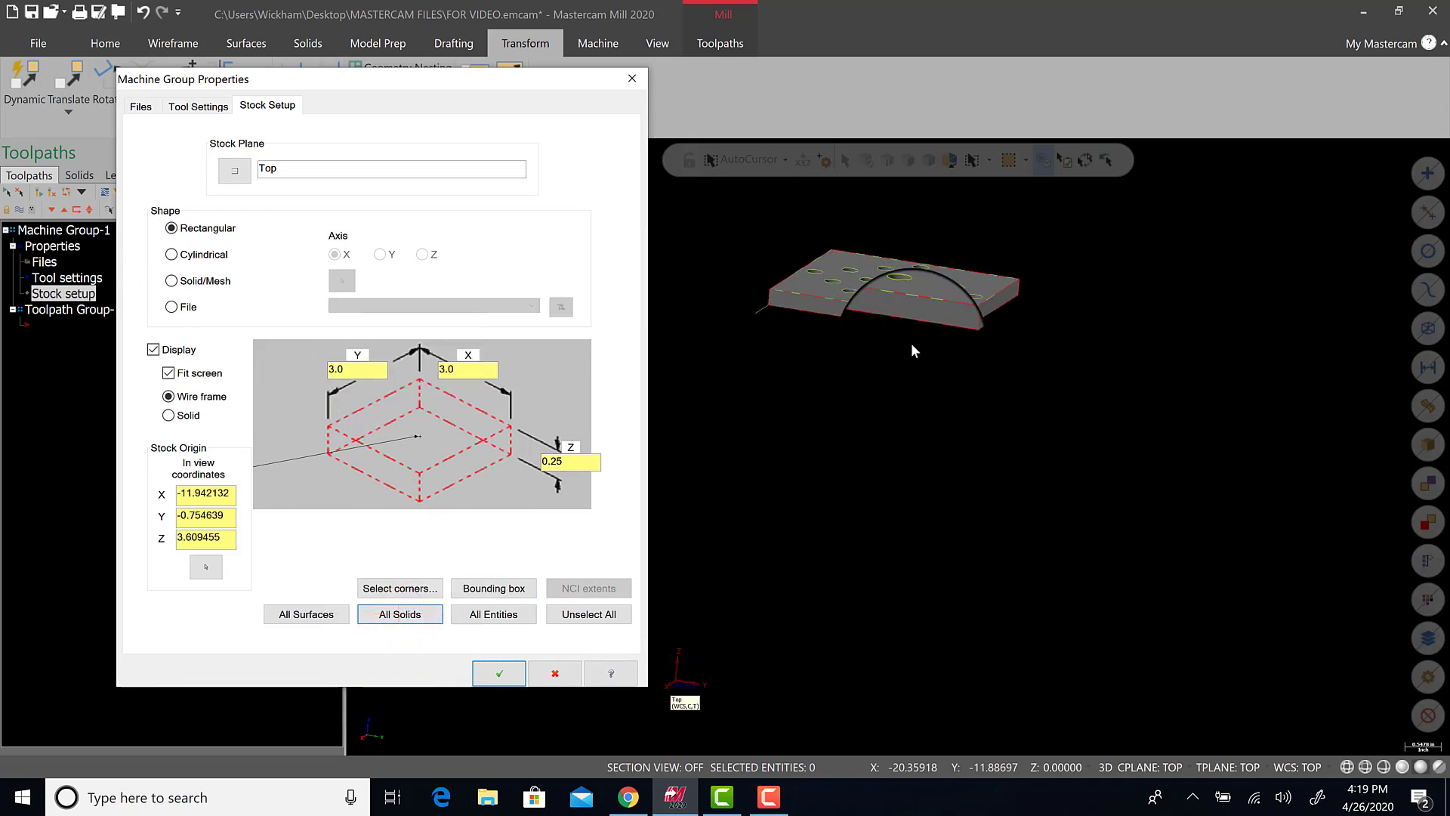
pyautogui.click(492, 674)
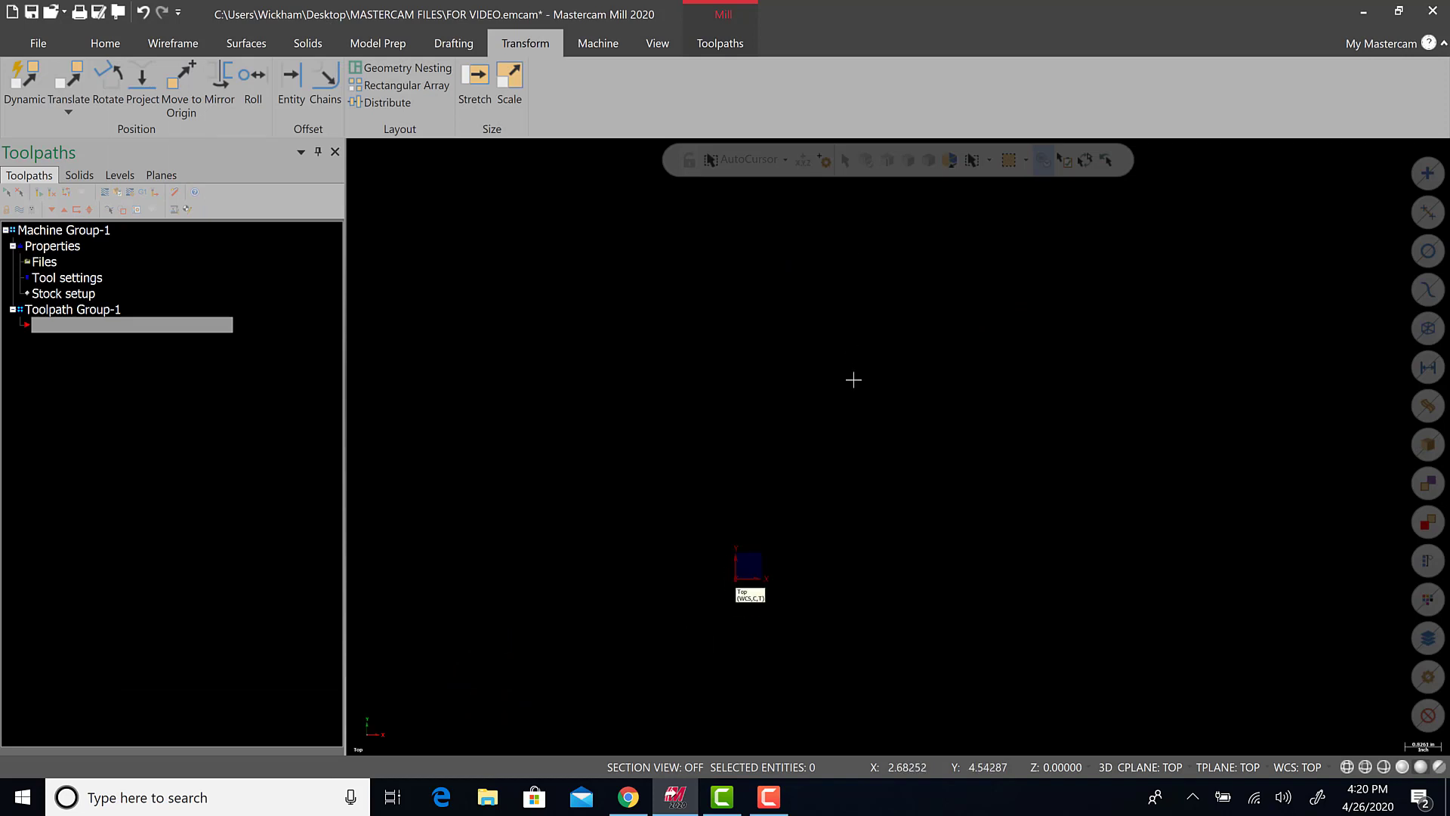
# - Display the plate in isometric view and turn the Vise and STEP JAW levels back on
pyautogui.rightClick(569, 288)
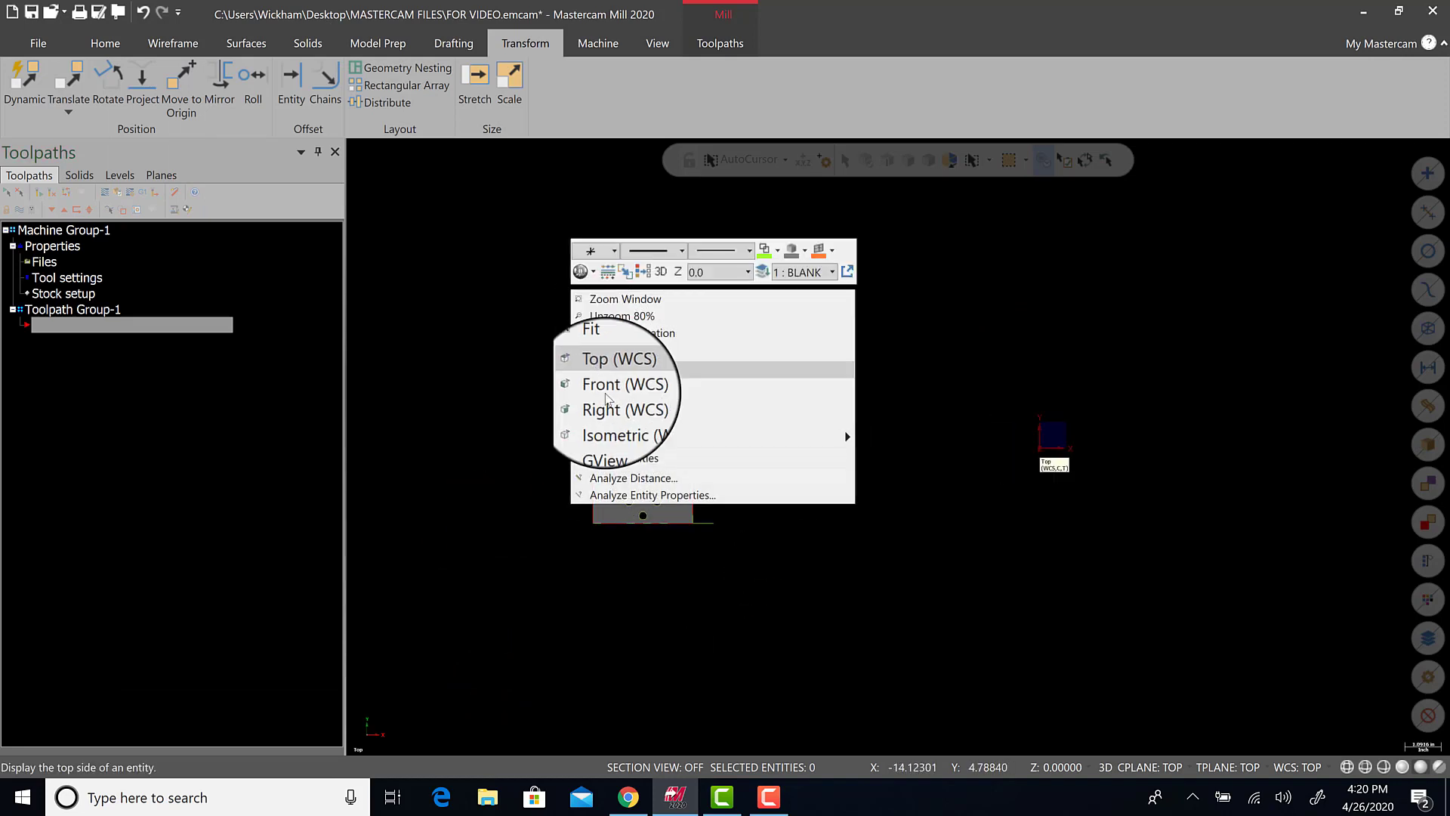
pyautogui.click(612, 420)
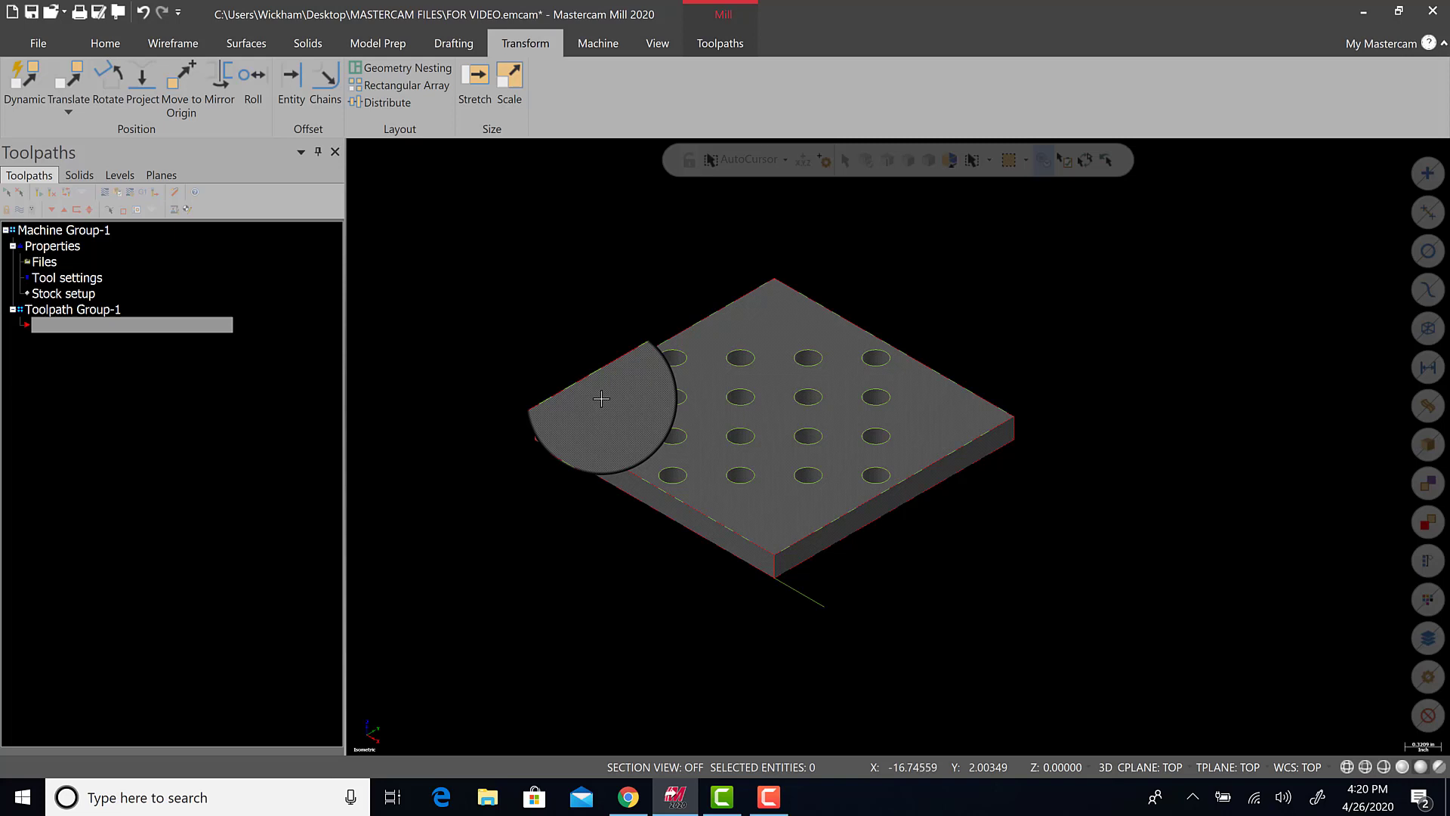
pyautogui.scroll(-5, 601, 398)
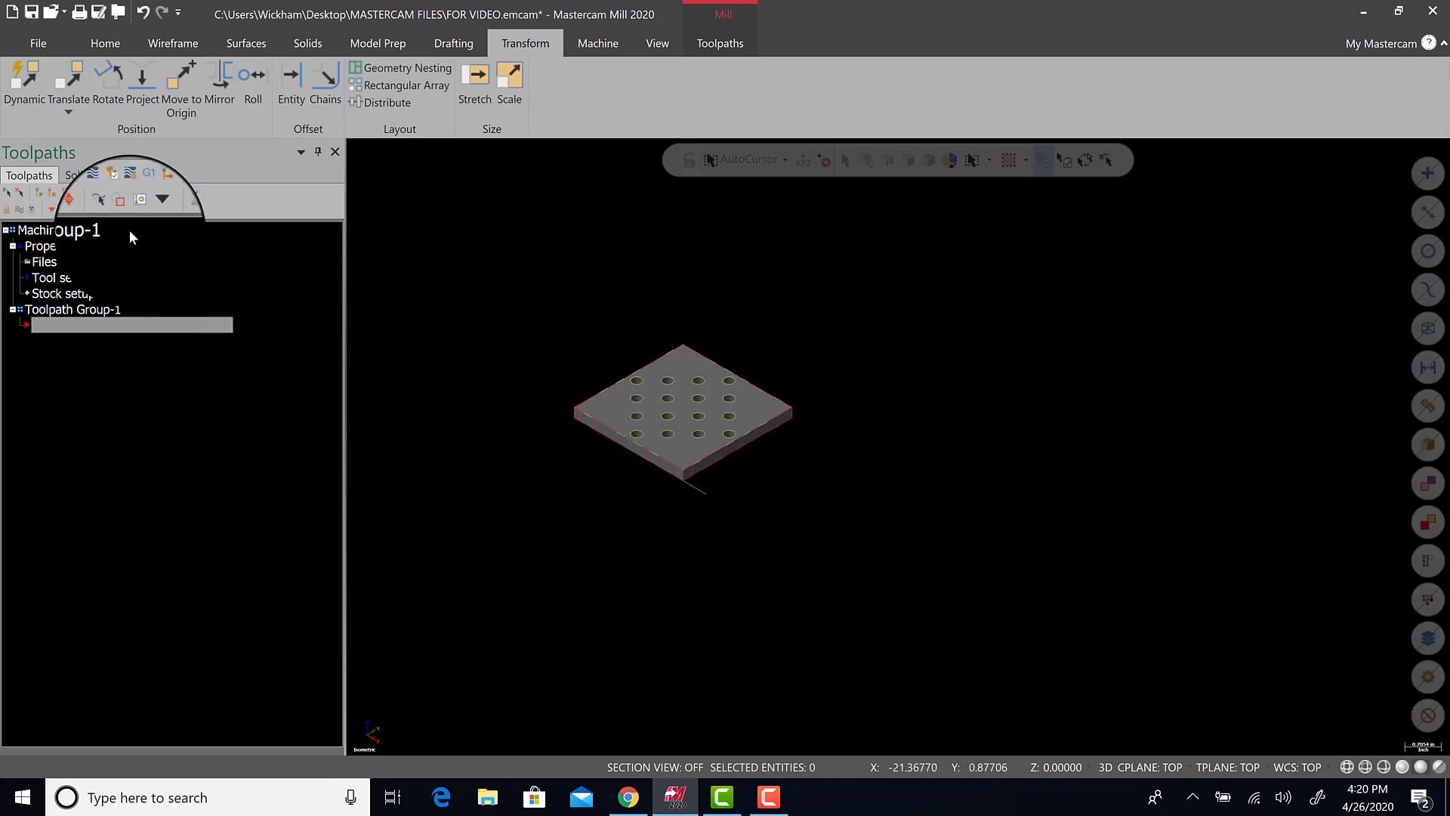
pyautogui.click(119, 175)
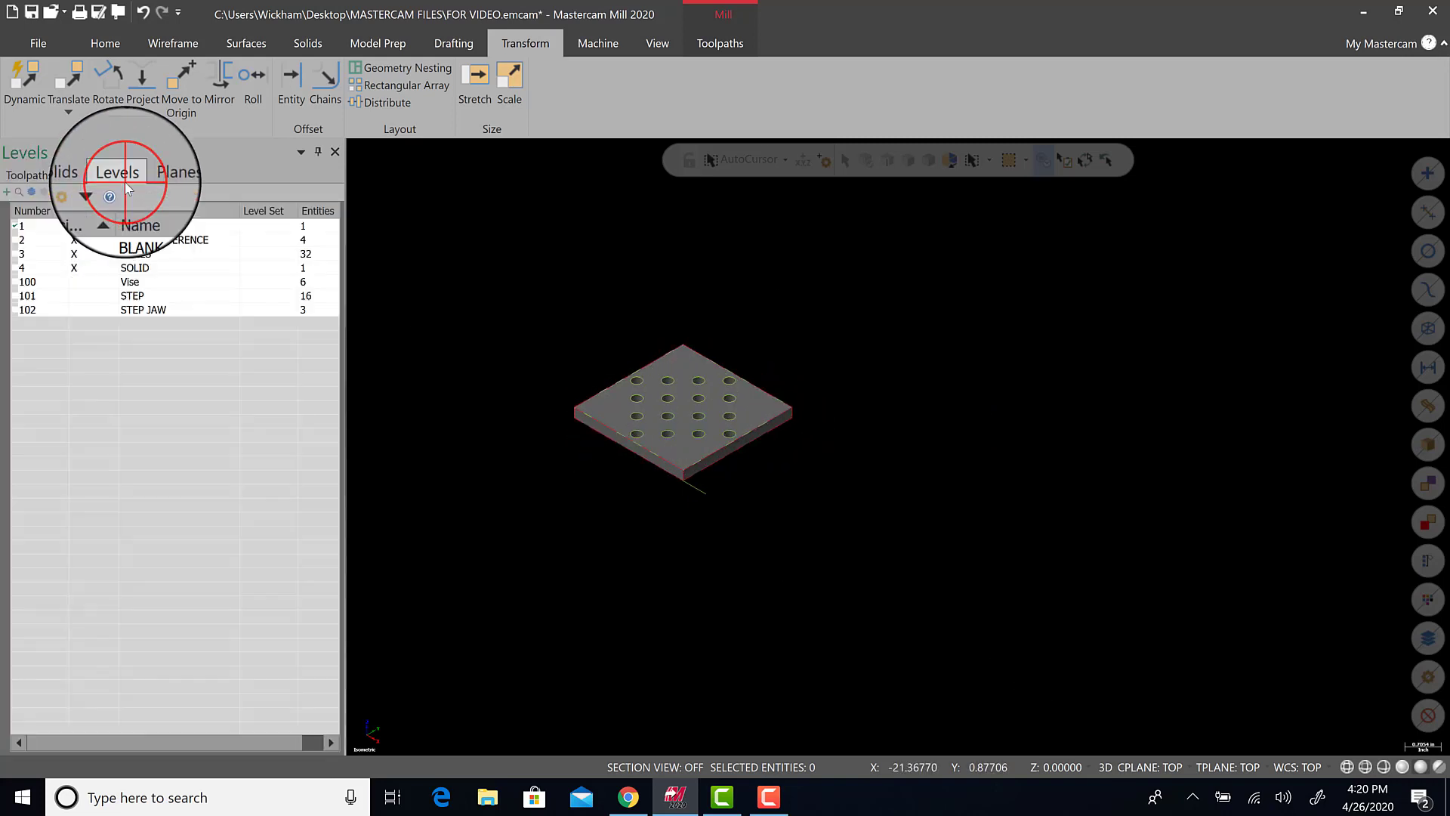
pyautogui.click(82, 283)
pyautogui.click(76, 310)
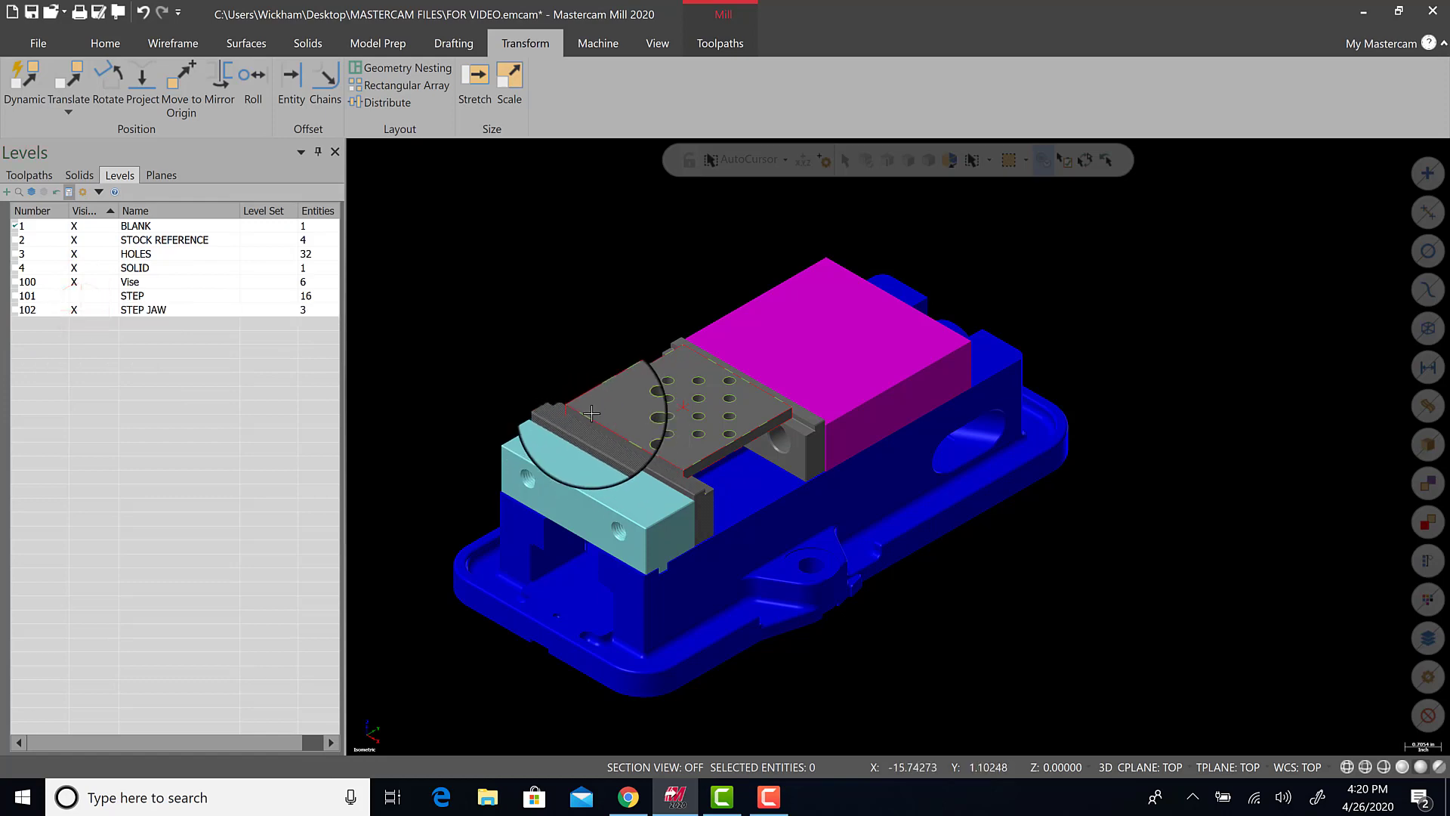
# - Start a dynamic plane named UPPER LEFT with its origin at the plate's top corner beside the fixed-side step jaw
pyautogui.moveTo(592, 413); pyautogui.dragTo(663, 433, button='middle')
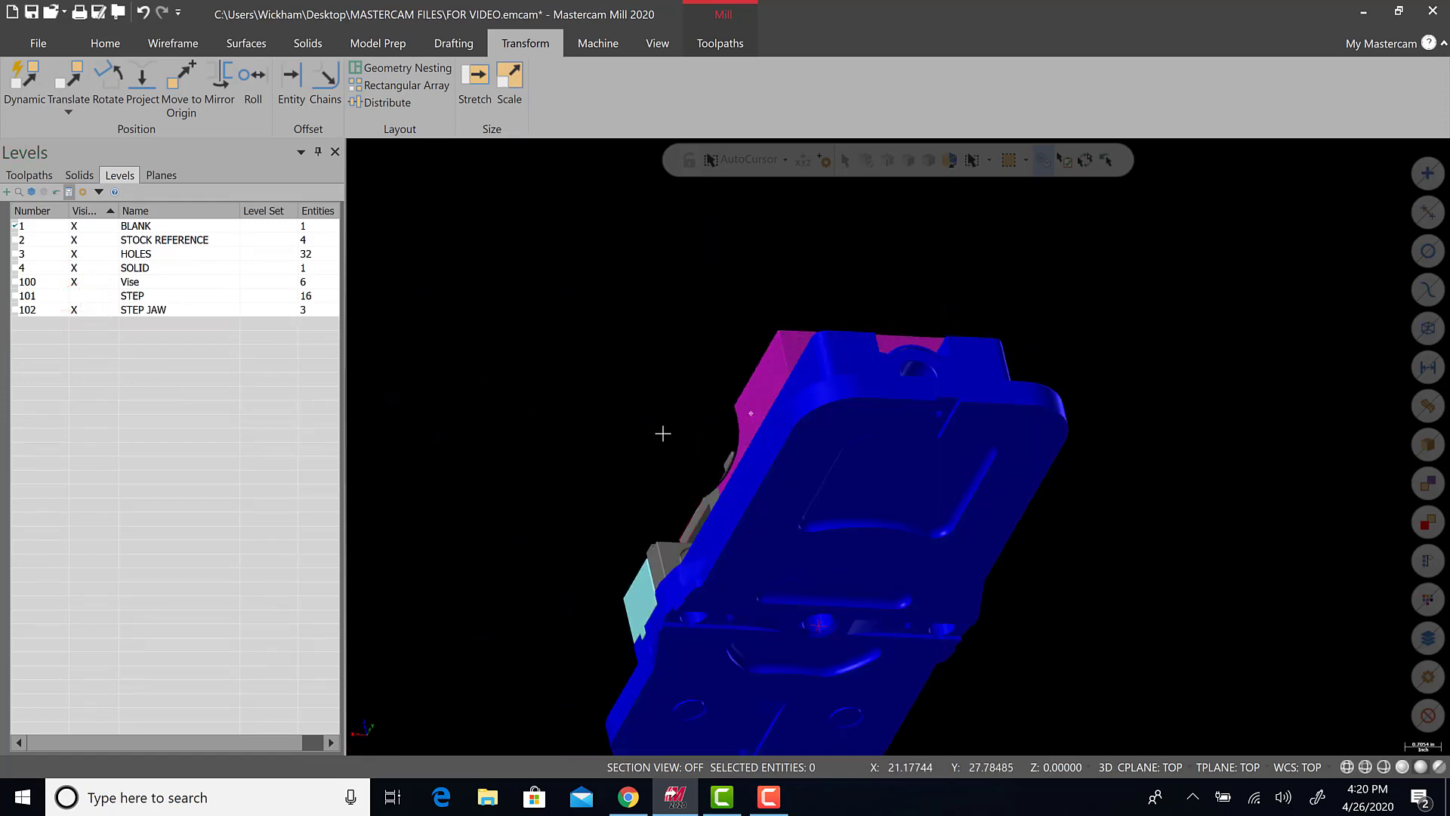
pyautogui.hotkey('alt', '7')
pyautogui.click(162, 175)
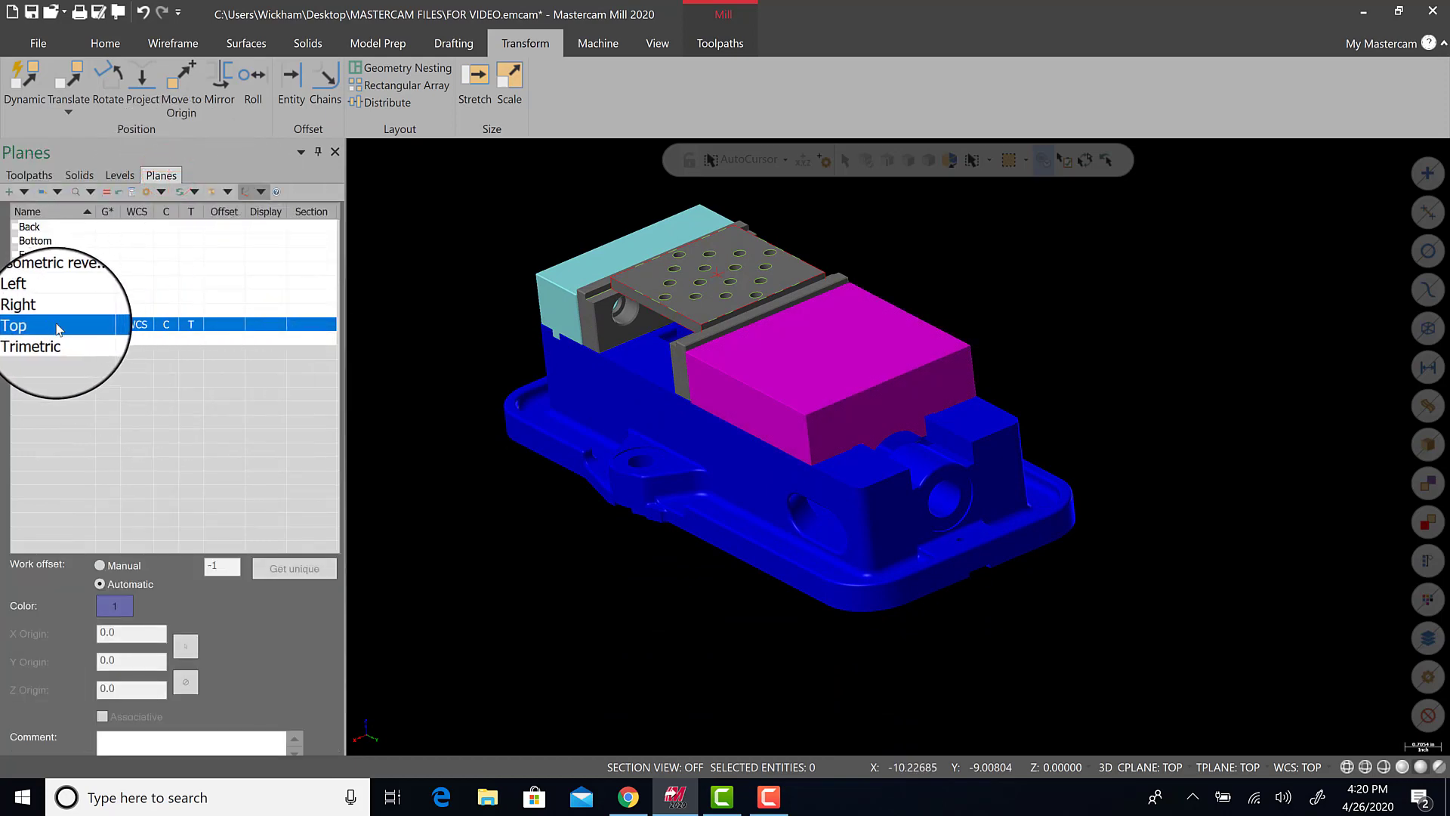
pyautogui.click(24, 191)
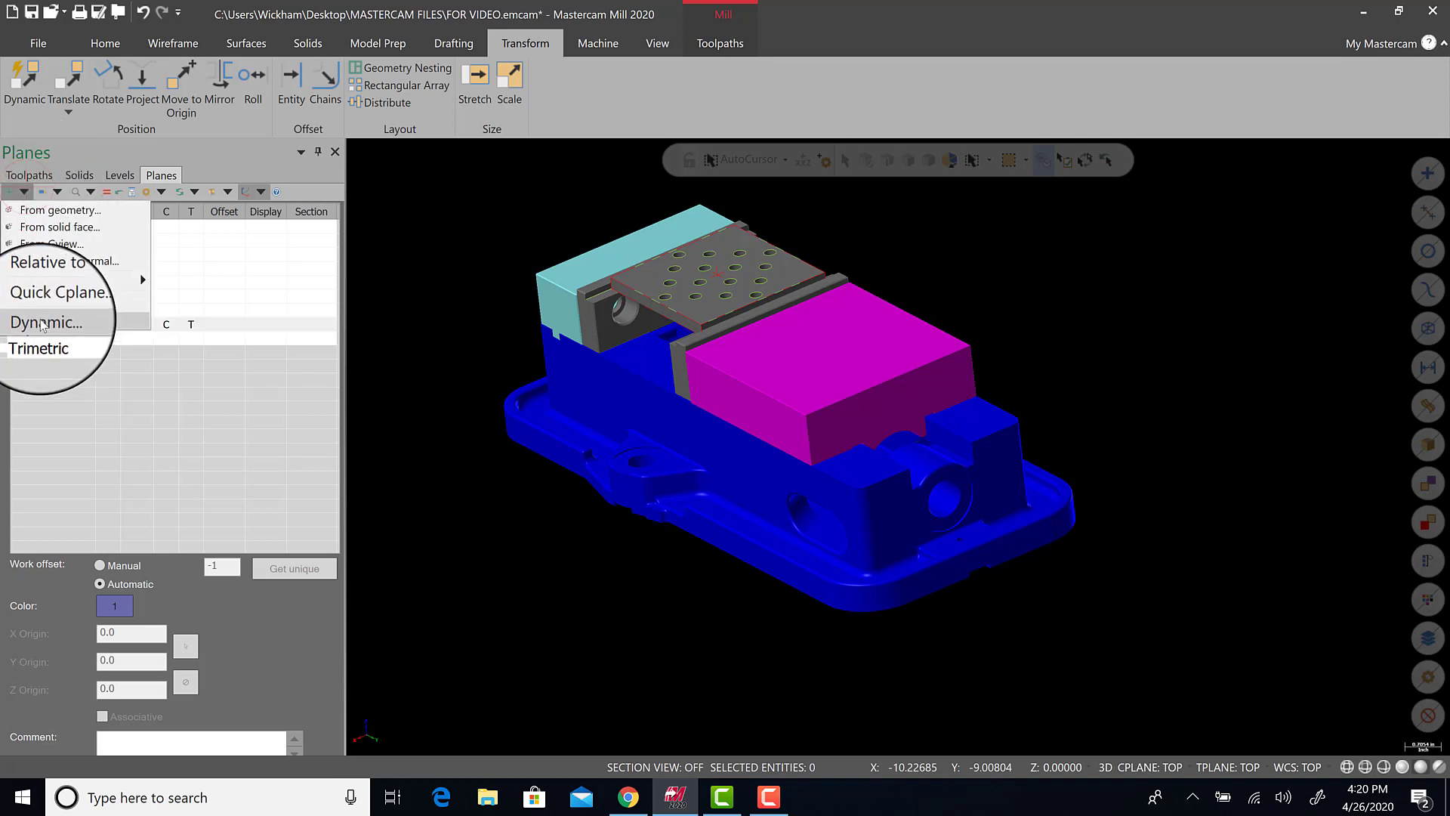
pyautogui.click(39, 316)
pyautogui.doubleClick(98, 287)
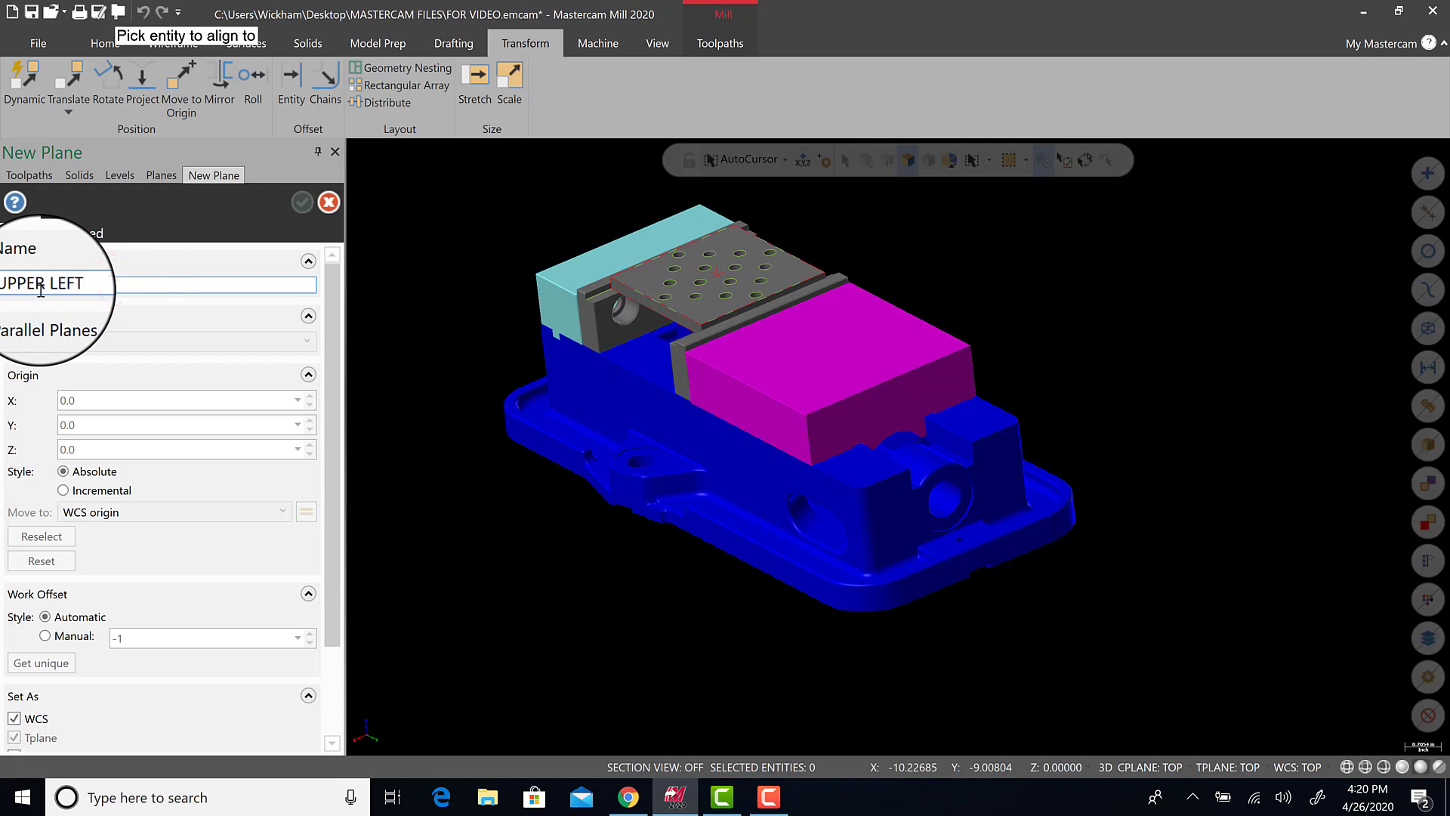
pyautogui.scroll(5, 669, 269)
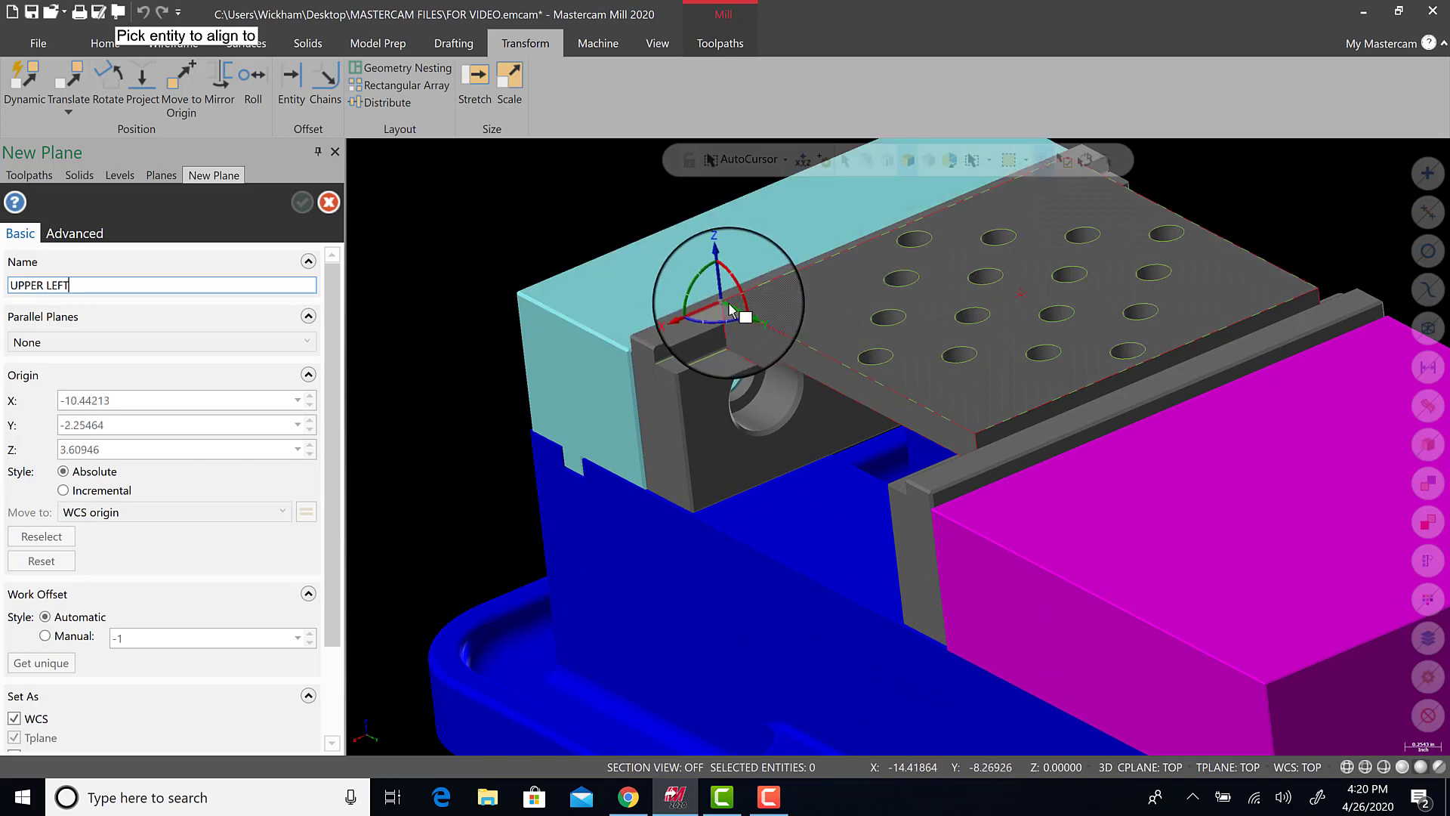
pyautogui.click(729, 331)
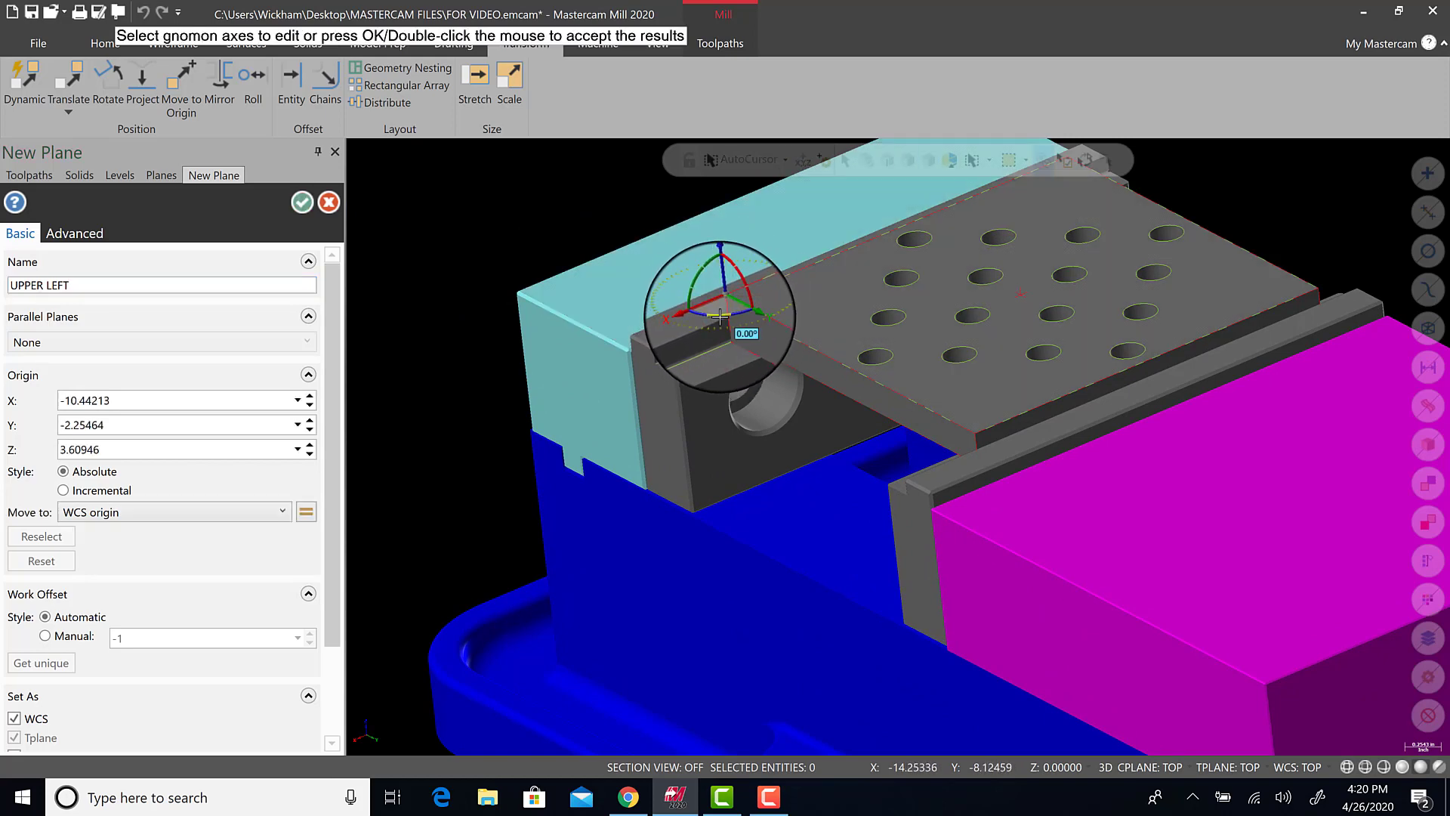
# - Rotate the UPPER LEFT plane -180° about its Z axis and accept it as the WCS, construction and tool plane
pyautogui.click(720, 315)
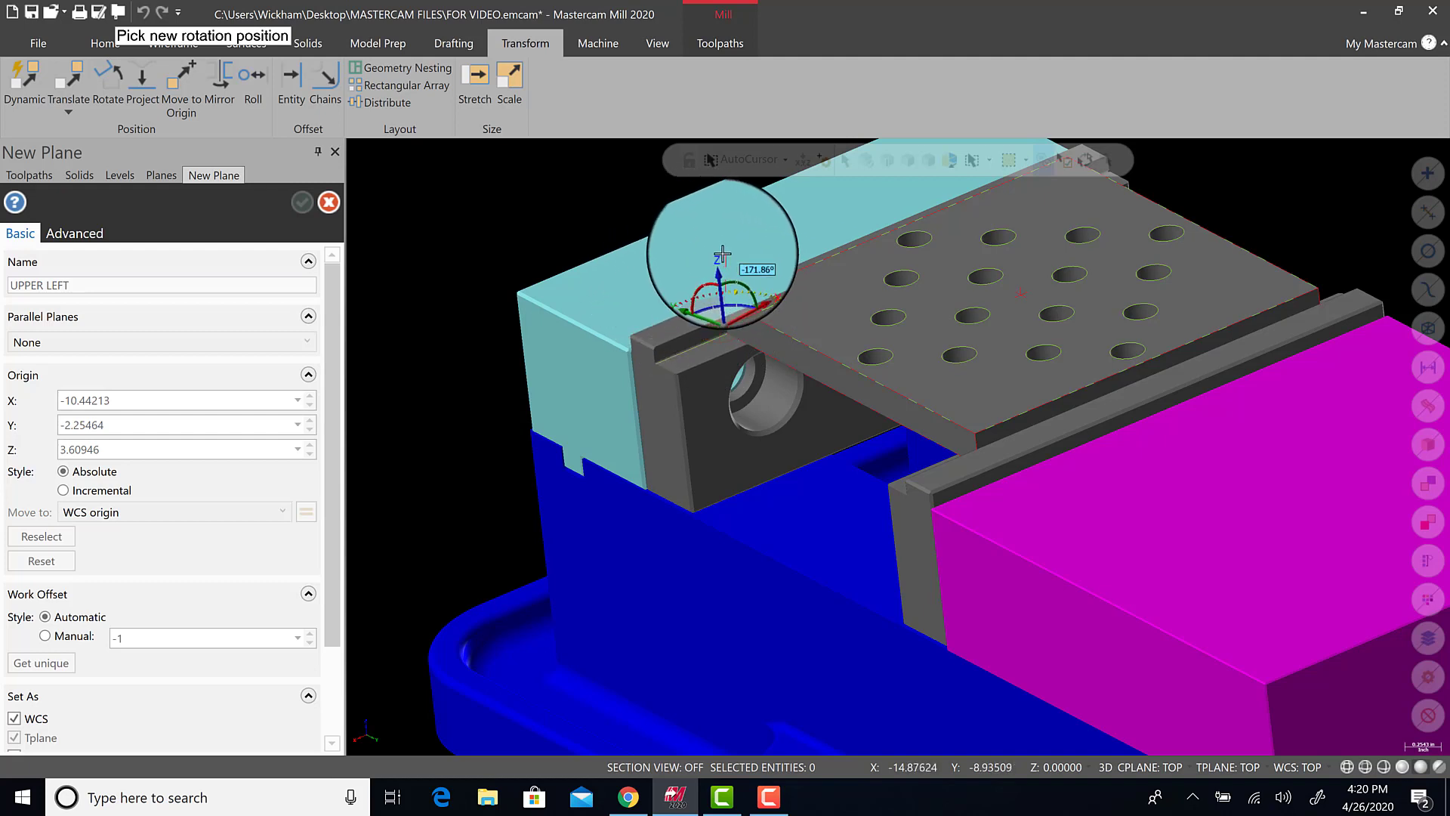
pyautogui.write('-')
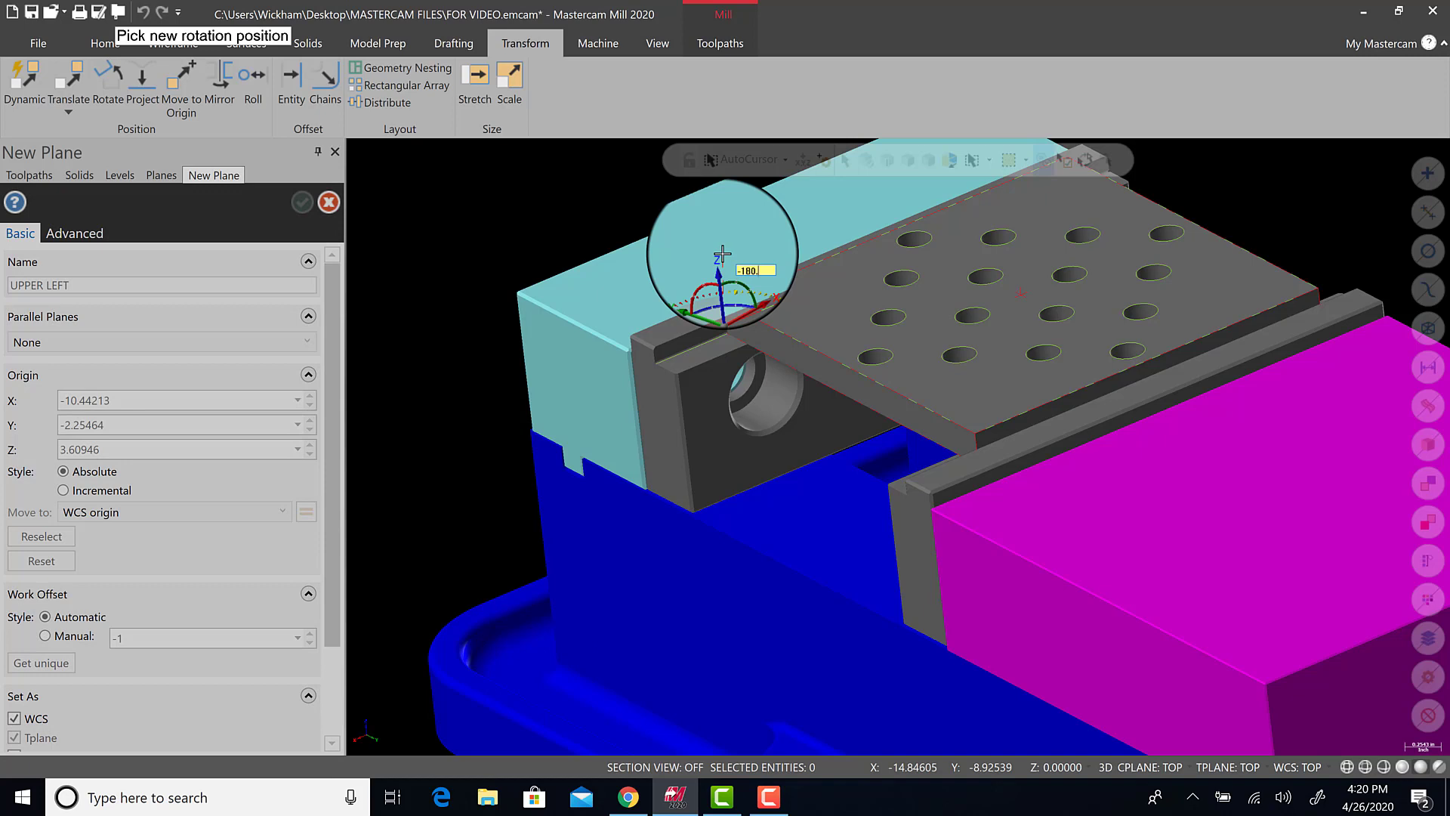
pyautogui.write('180.')
pyautogui.press('Return')
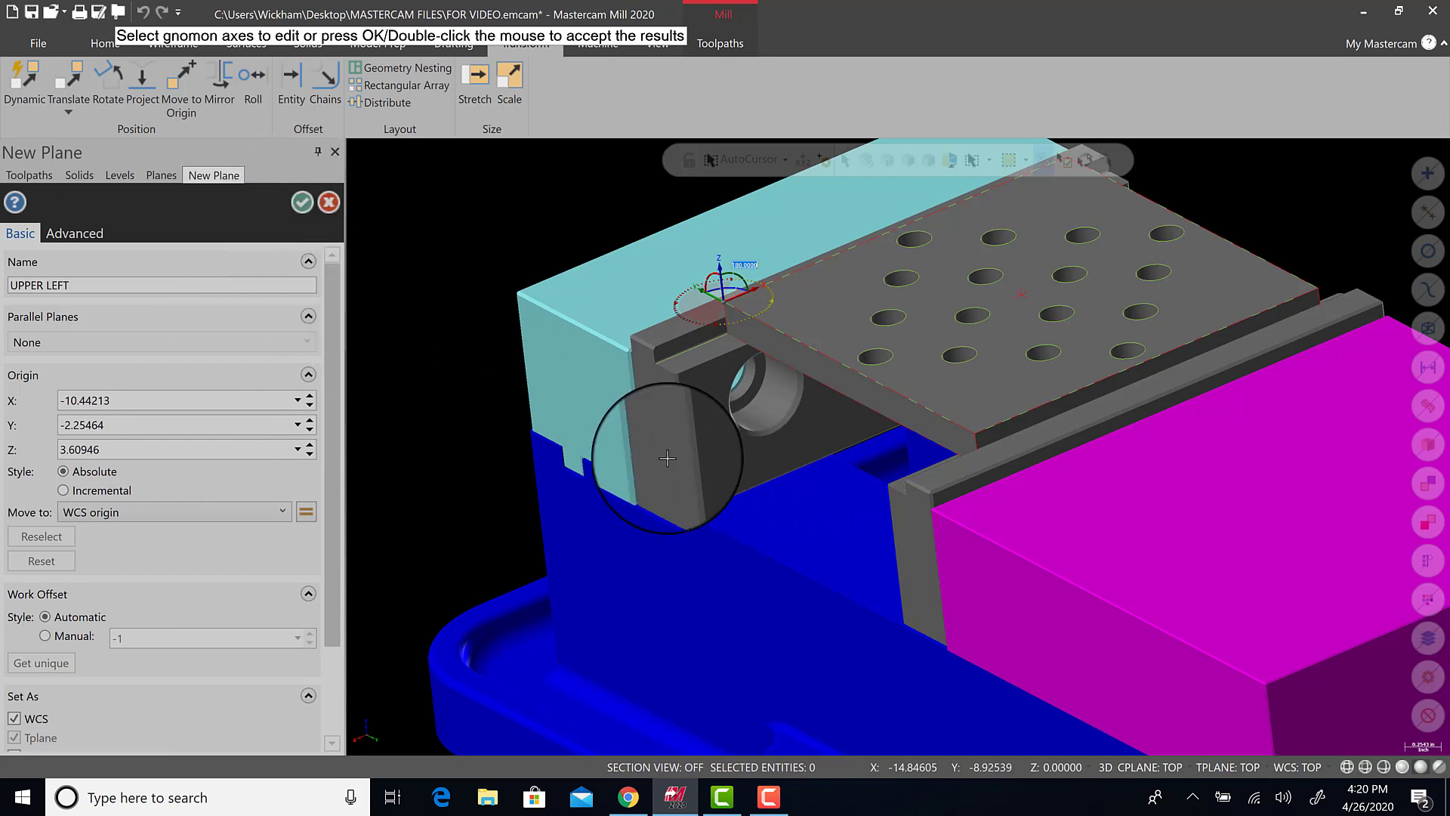
pyautogui.doubleClick(604, 438)
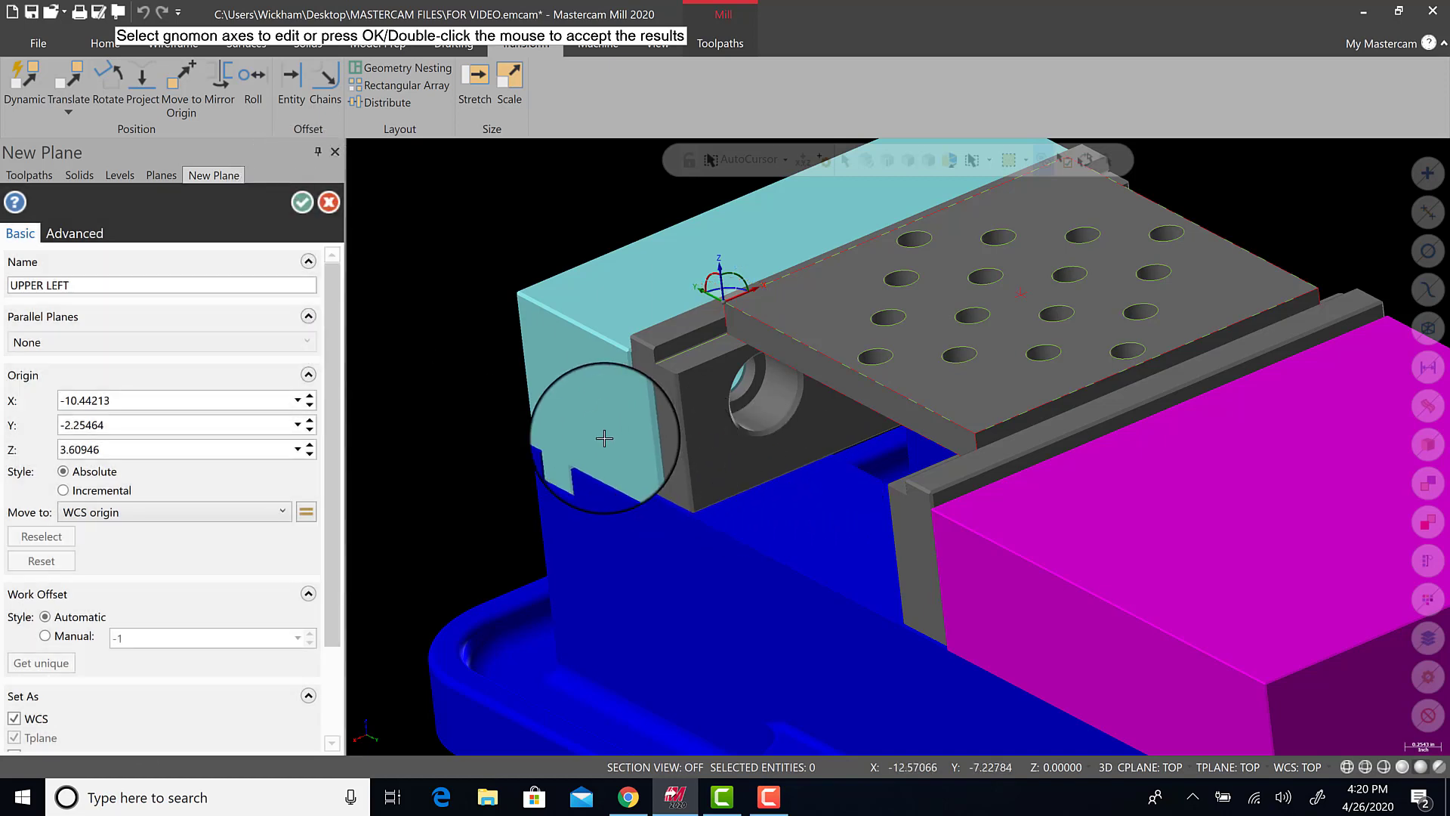
pyautogui.click(302, 202)
pyautogui.doubleClick(544, 484)
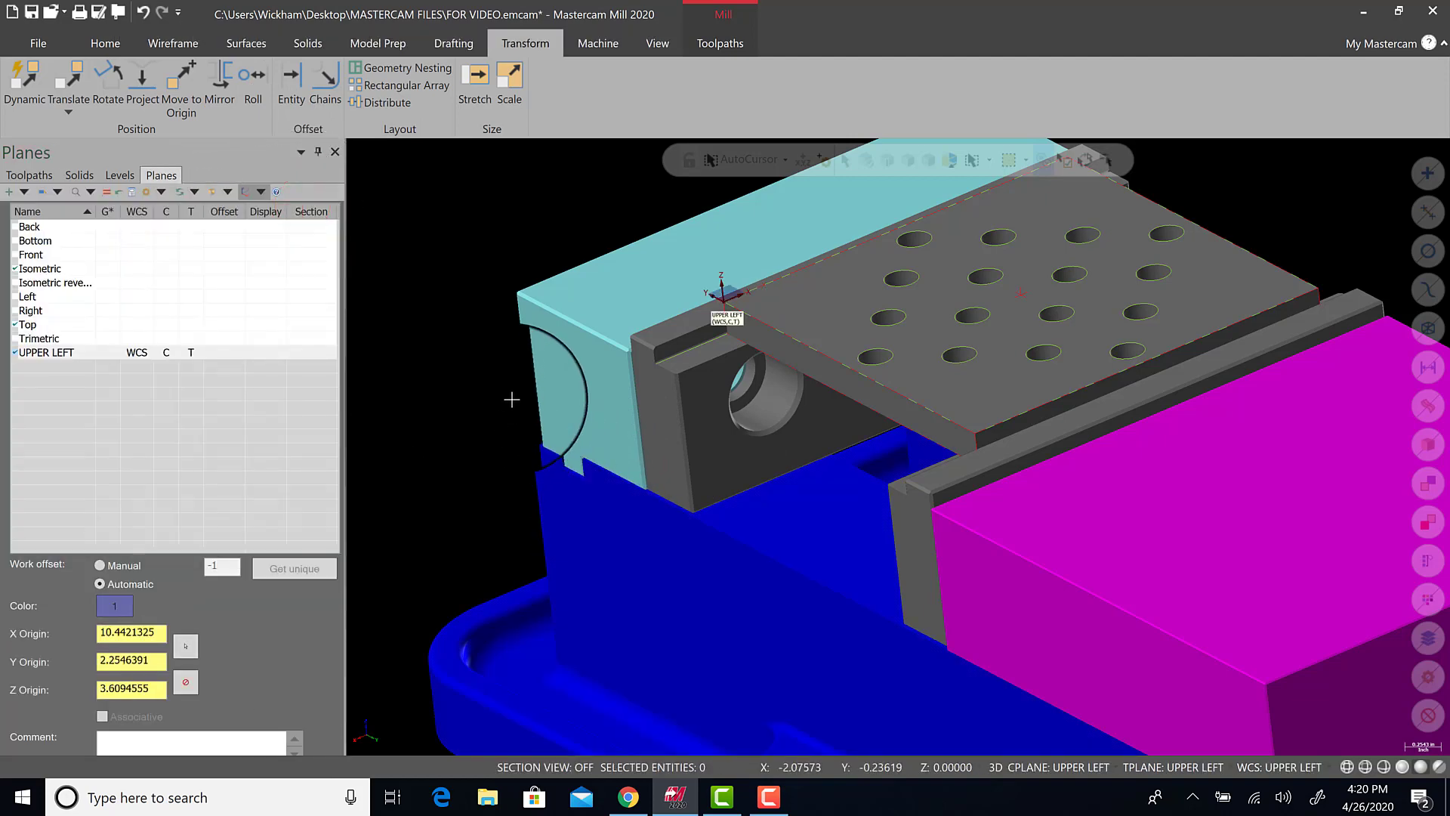
pyautogui.moveTo(554, 378); pyautogui.dragTo(576, 368, button='middle')
pyautogui.scroll(-2, 577, 368)
pyautogui.moveTo(1223, 393); pyautogui.dragTo(1188, 465, button='middle')
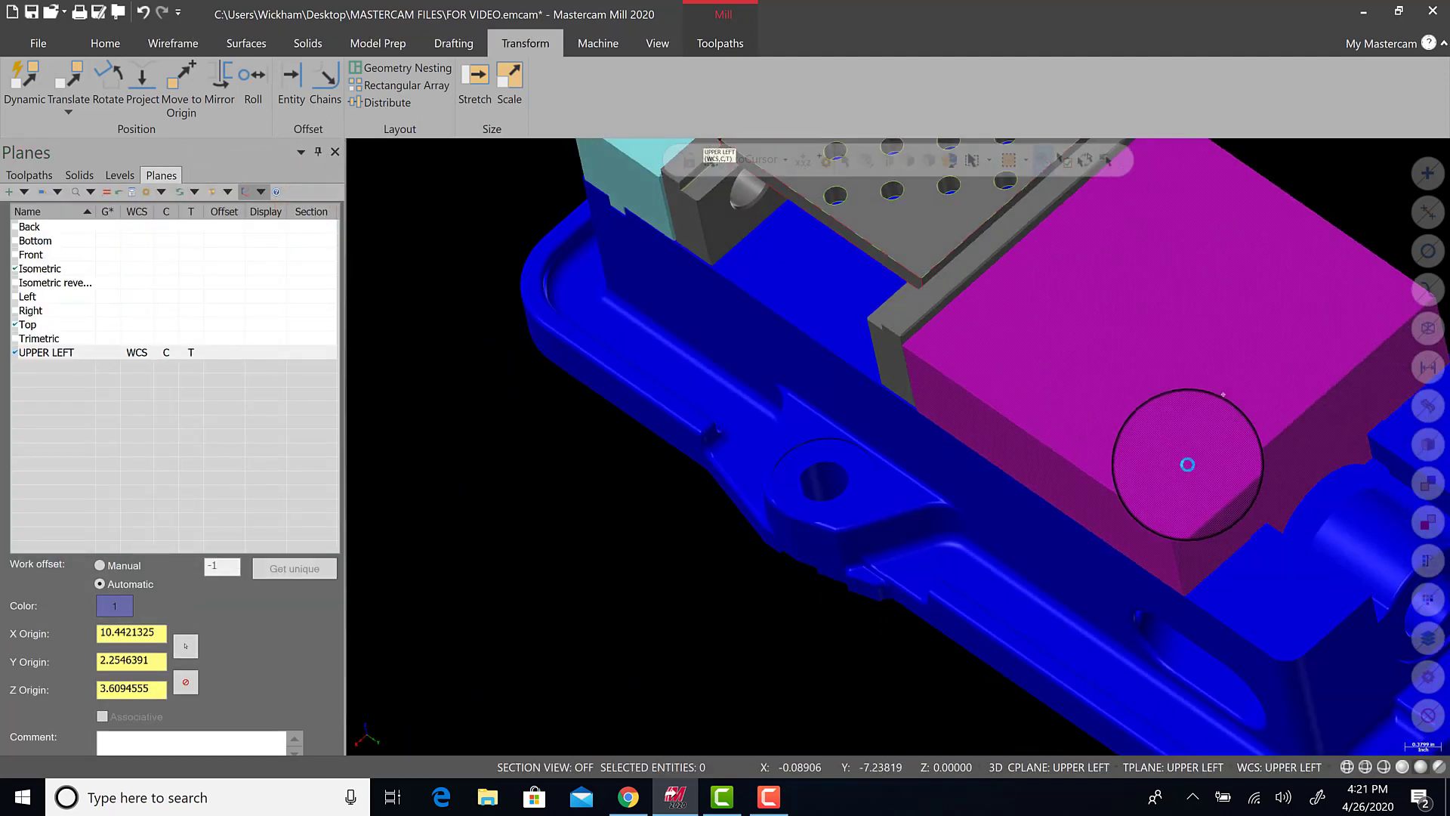
# - Save the vise setup as FOR VIDEO in the MASTERCAM FILES folder, replacing the existing file
pyautogui.scroll(-5, 1187, 464)
pyautogui.scroll(2, 1307, 334)
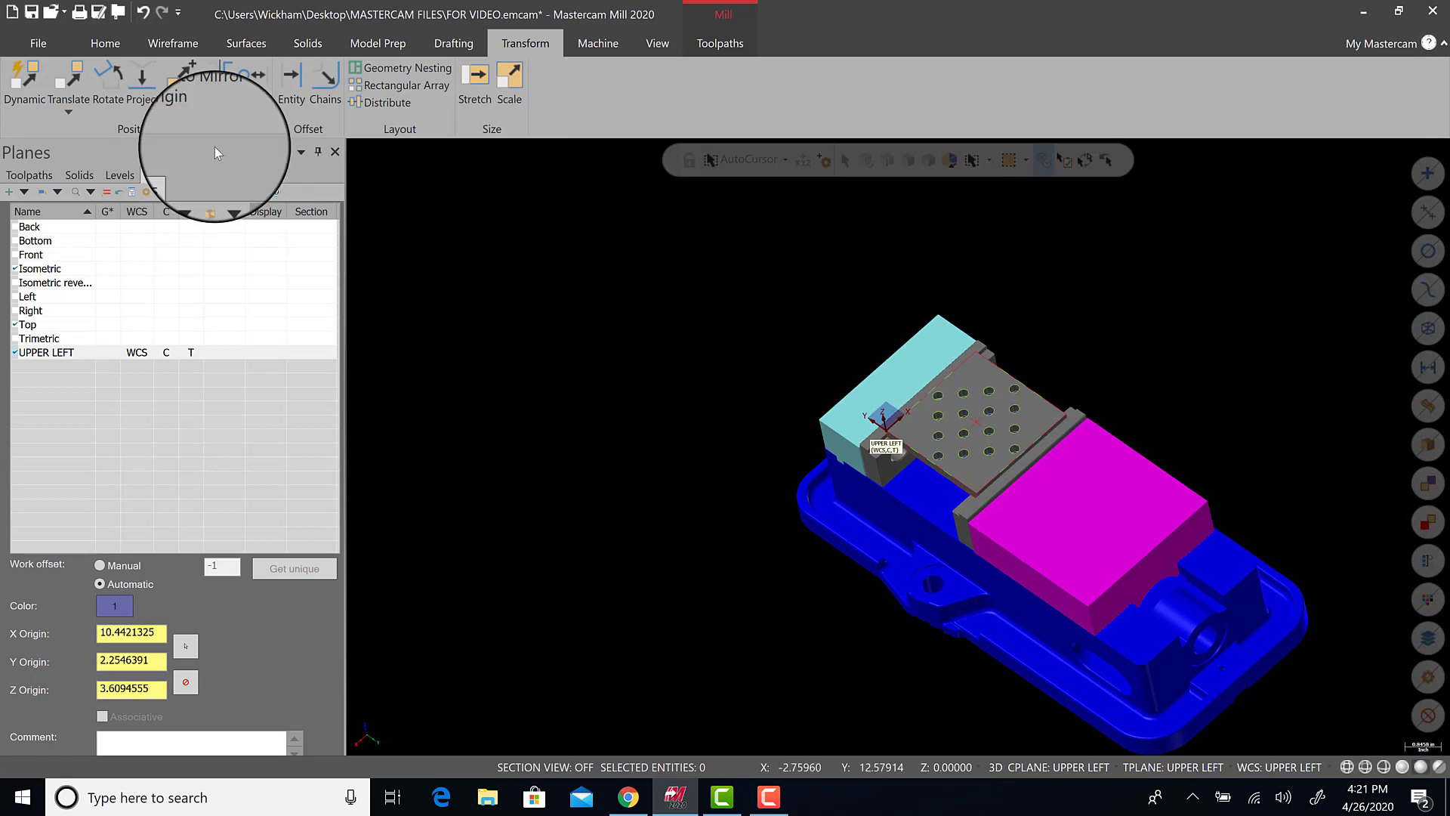
pyautogui.click(48, 18)
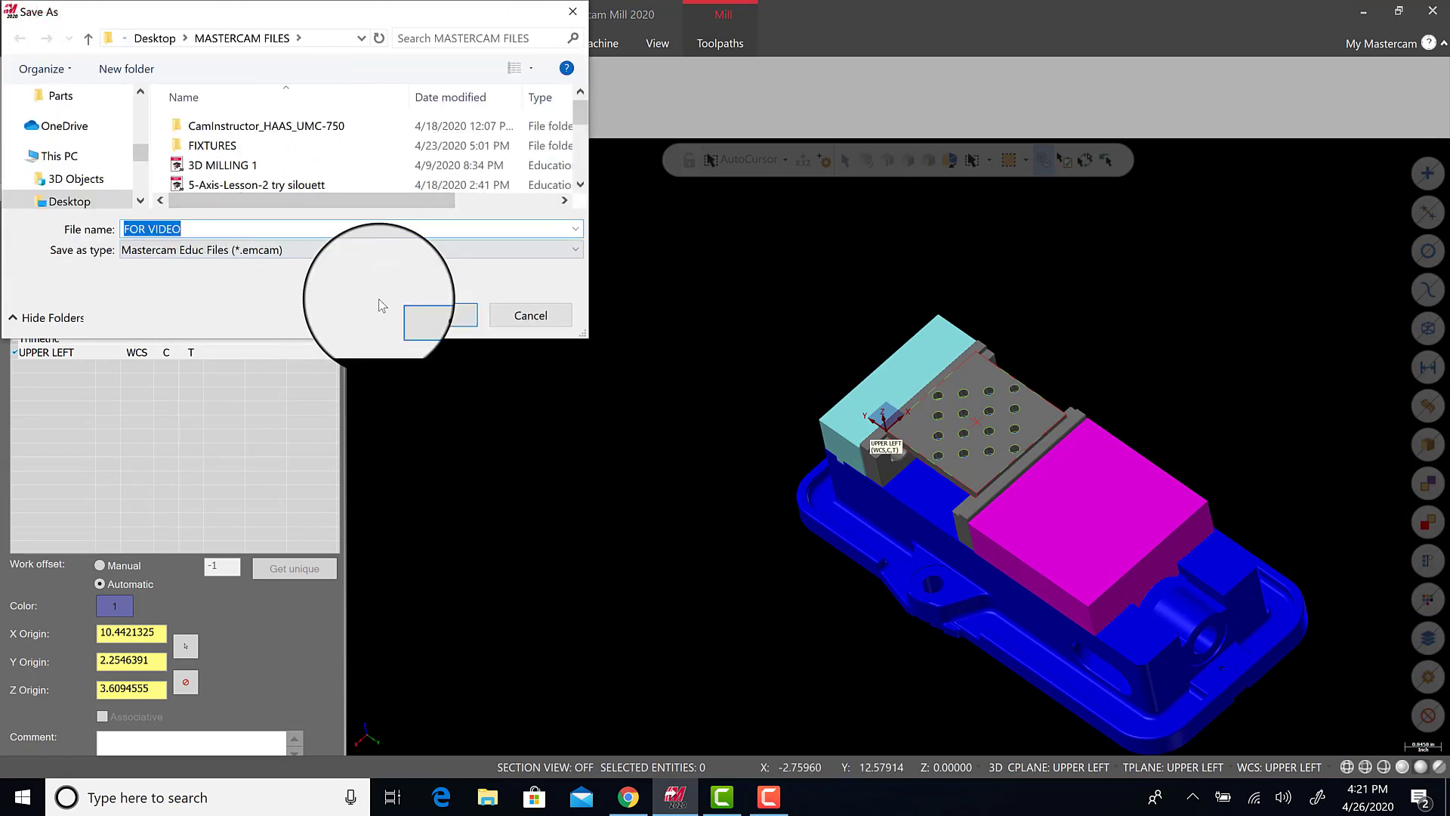
pyautogui.click(439, 316)
pyautogui.click(786, 408)
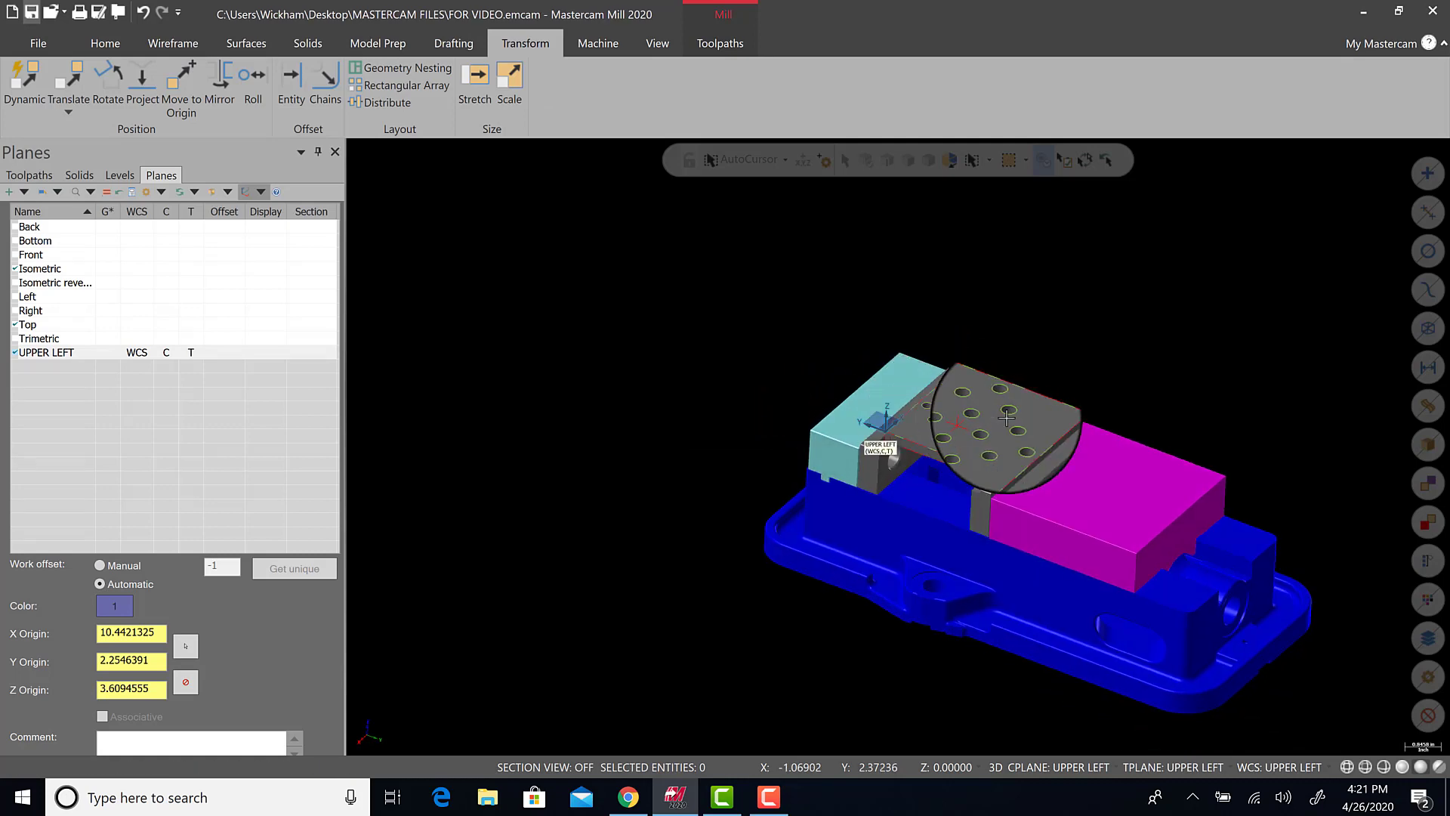
pyautogui.moveTo(1007, 417); pyautogui.dragTo(766, 249, button='middle')
pyautogui.scroll(2, 766, 249)
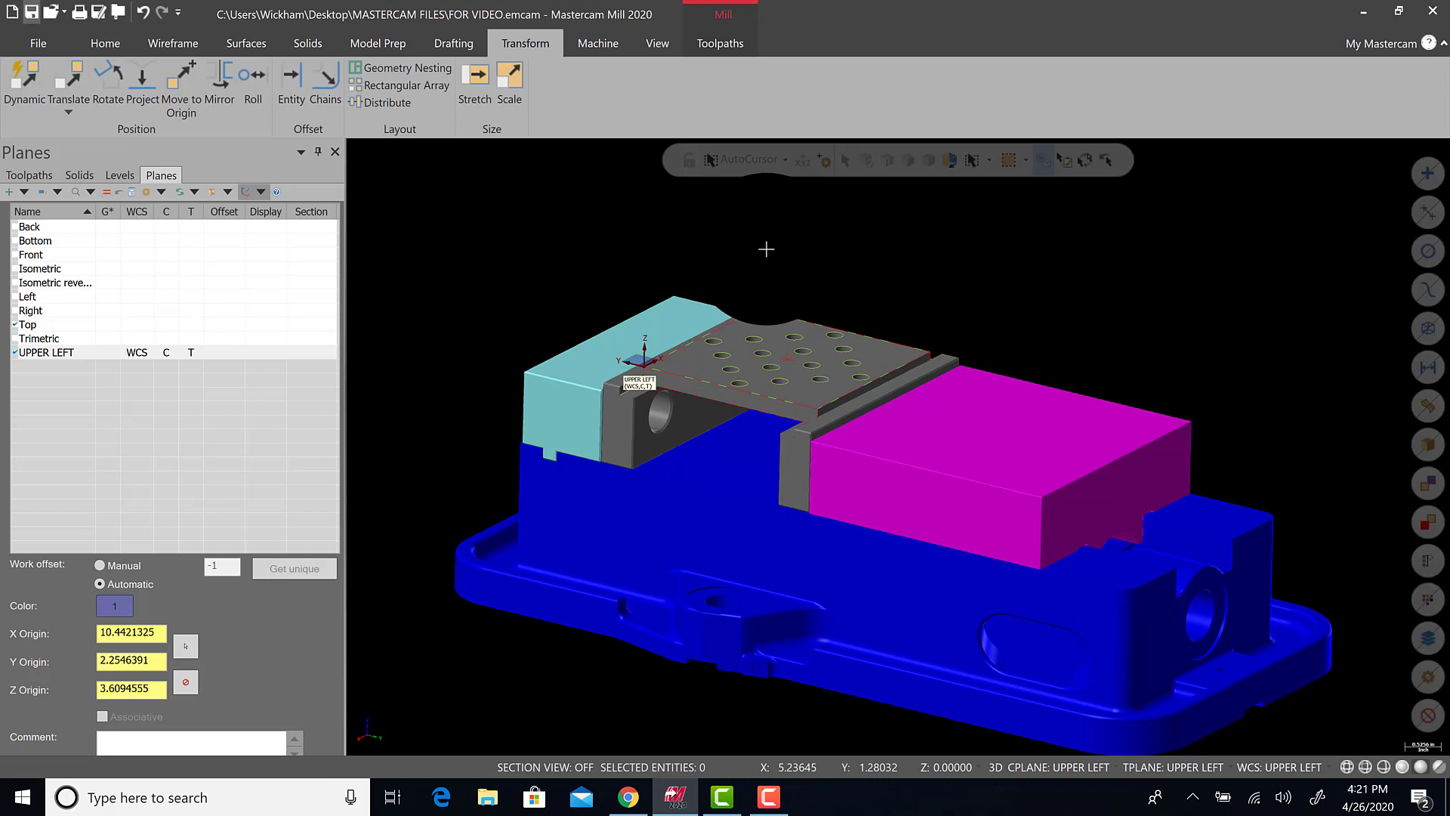
pyautogui.scroll(4, 710, 355)
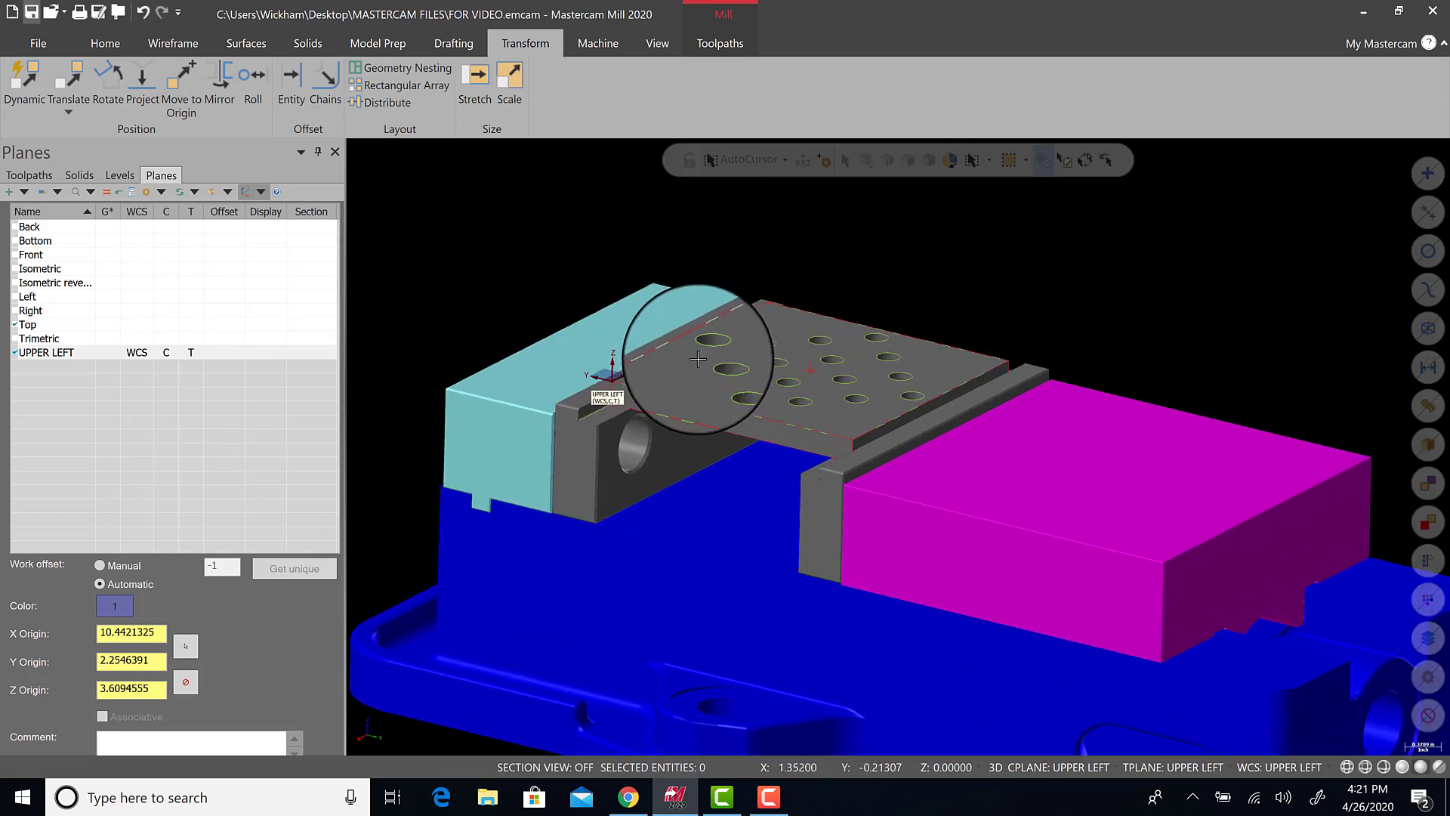
pyautogui.moveTo(700, 437); pyautogui.dragTo(702, 534, button='middle')
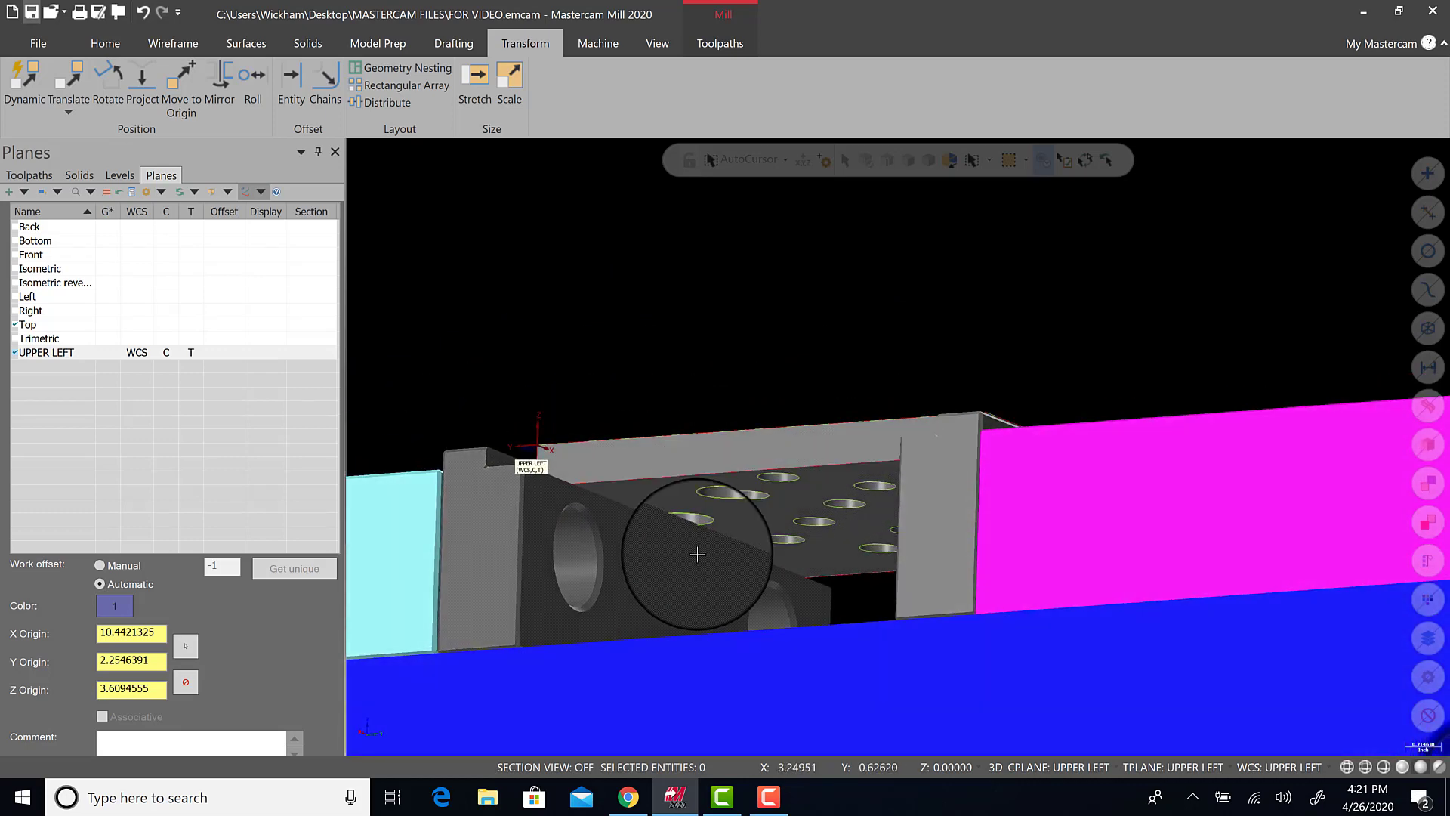
pyautogui.moveTo(864, 324); pyautogui.dragTo(989, 670, button='middle')
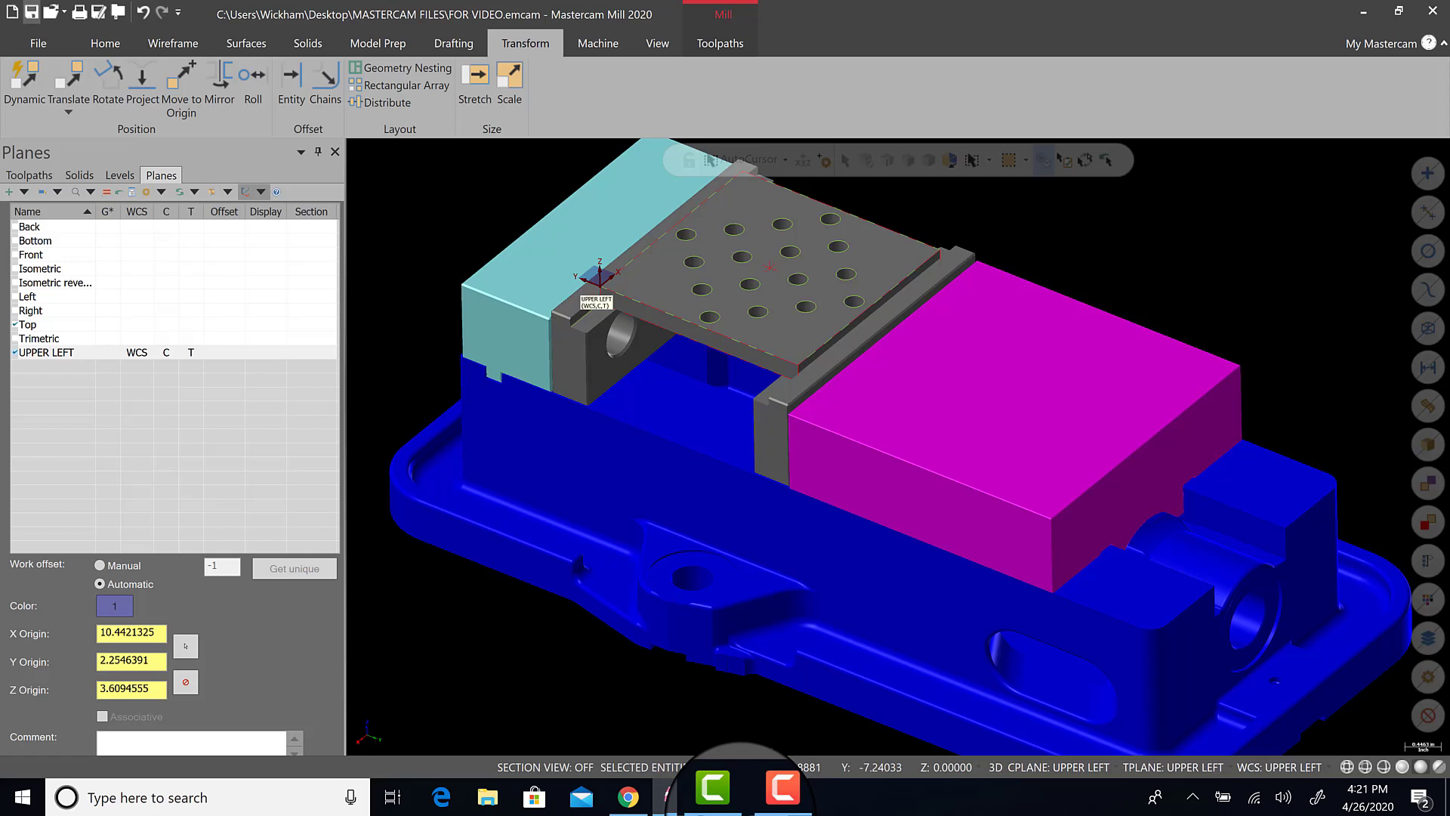